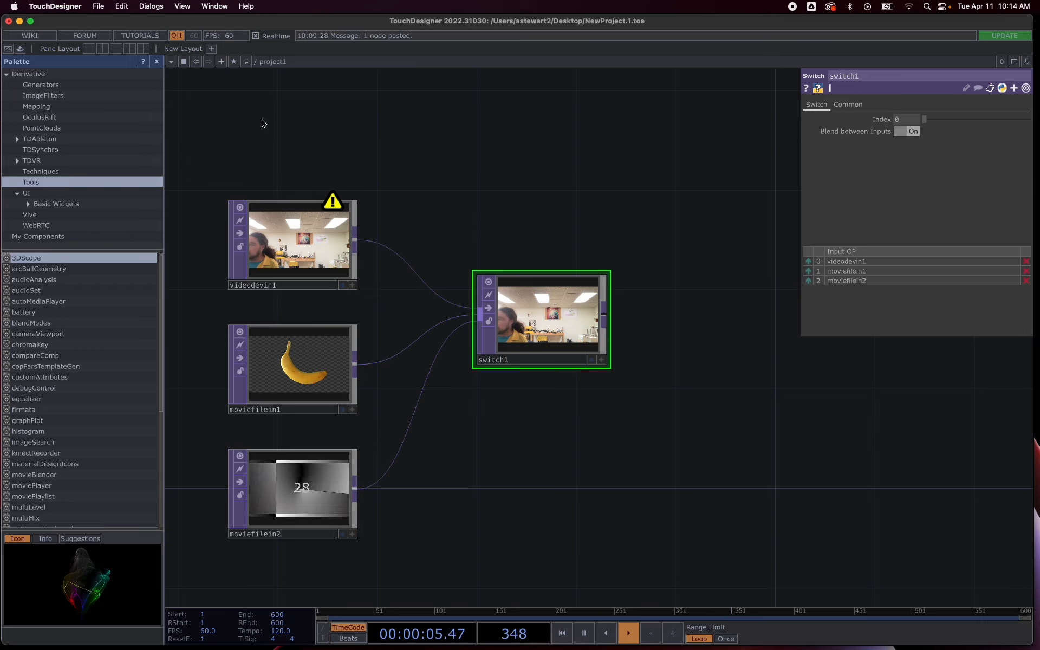
left_click_drag(192, 148, 675, 552)
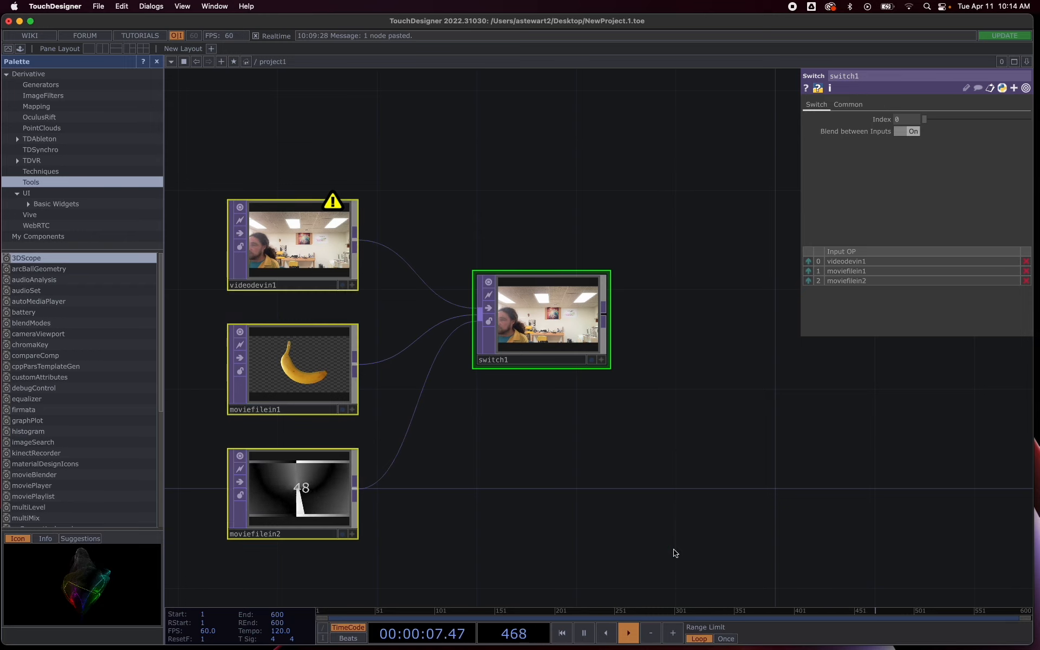
left_click(487, 193)
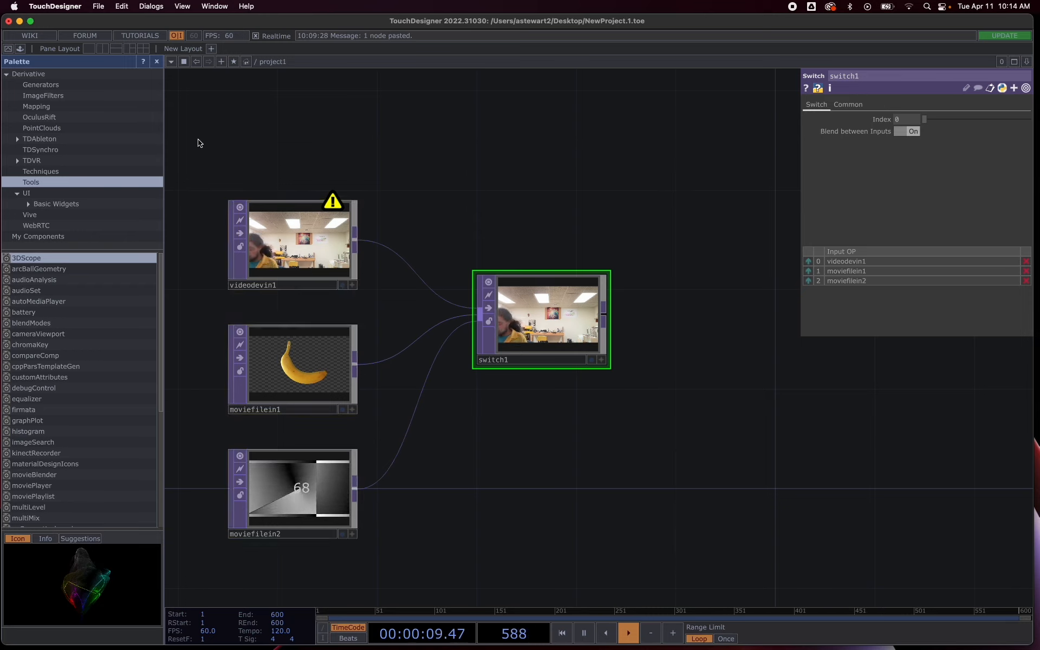
left_click_drag(207, 155, 639, 567)
left_click(566, 445)
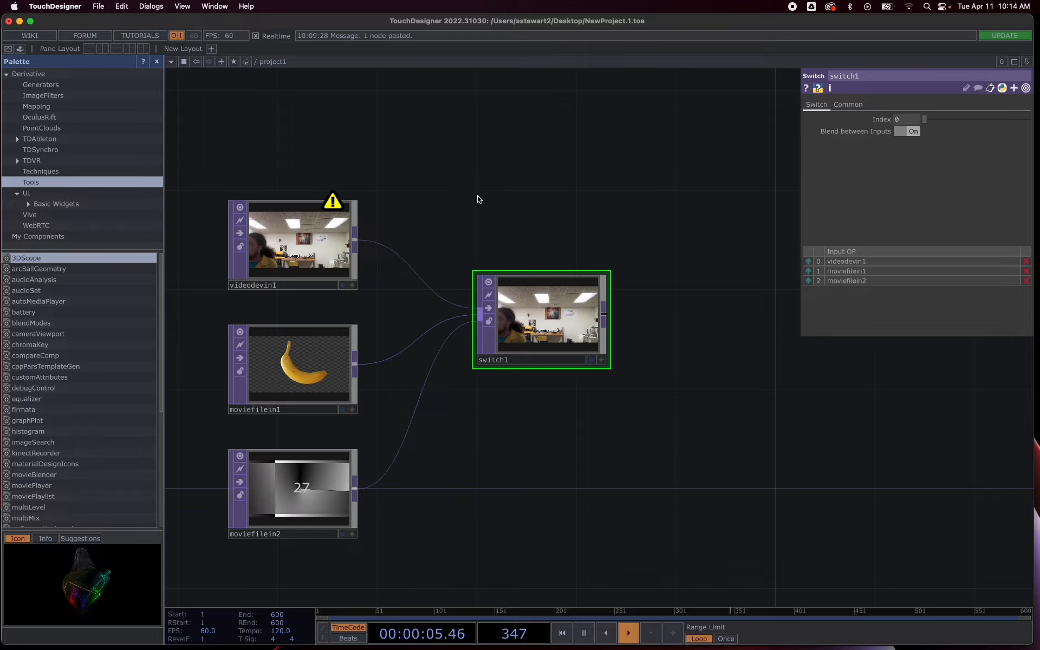
mouse_move(478, 199)
left_mouse_down()
mouse_move(525, 242)
mouse_move(436, 193)
mouse_move(505, 280)
mouse_move(511, 196)
mouse_move(477, 202)
mouse_move(481, 210)
left_mouse_up()
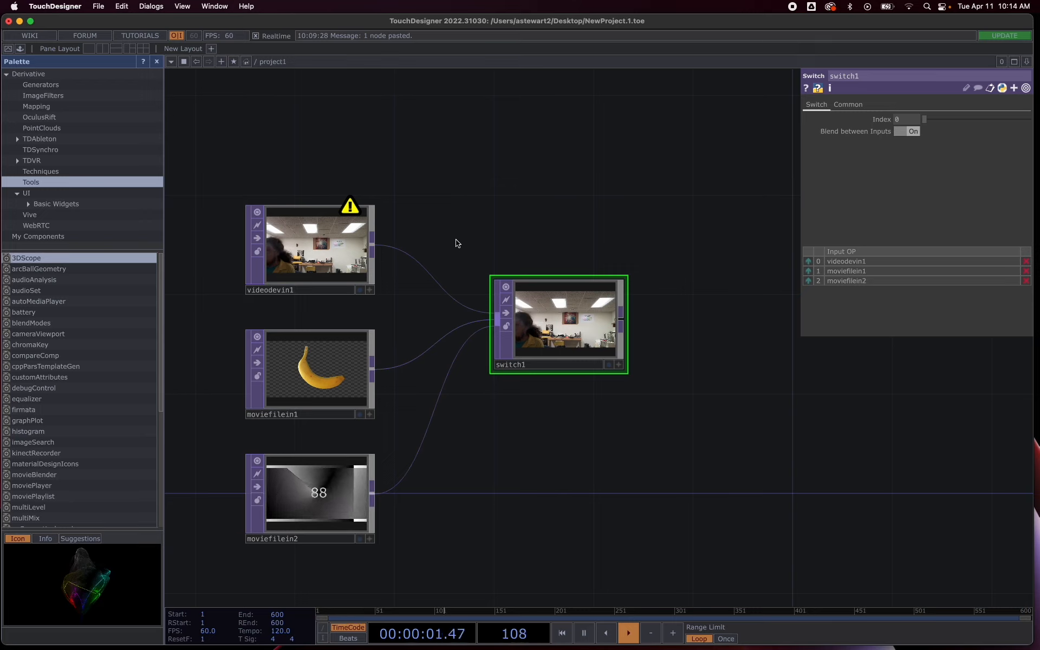
left_click_drag(456, 210, 486, 222)
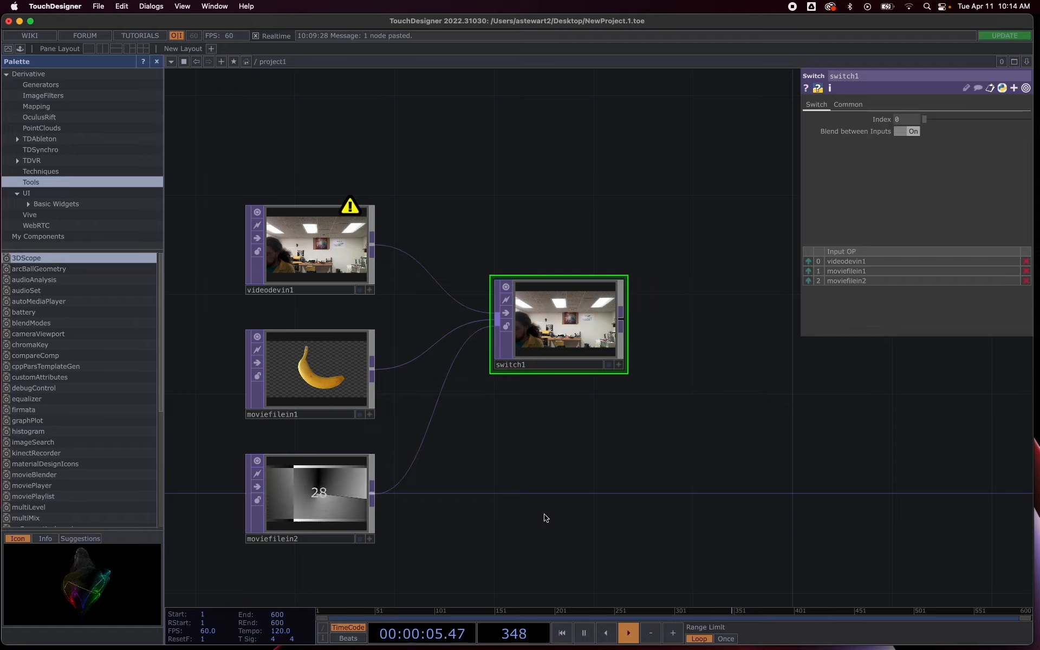
left_click_drag(538, 538, 519, 457)
scroll(524, 456, "up", 2)
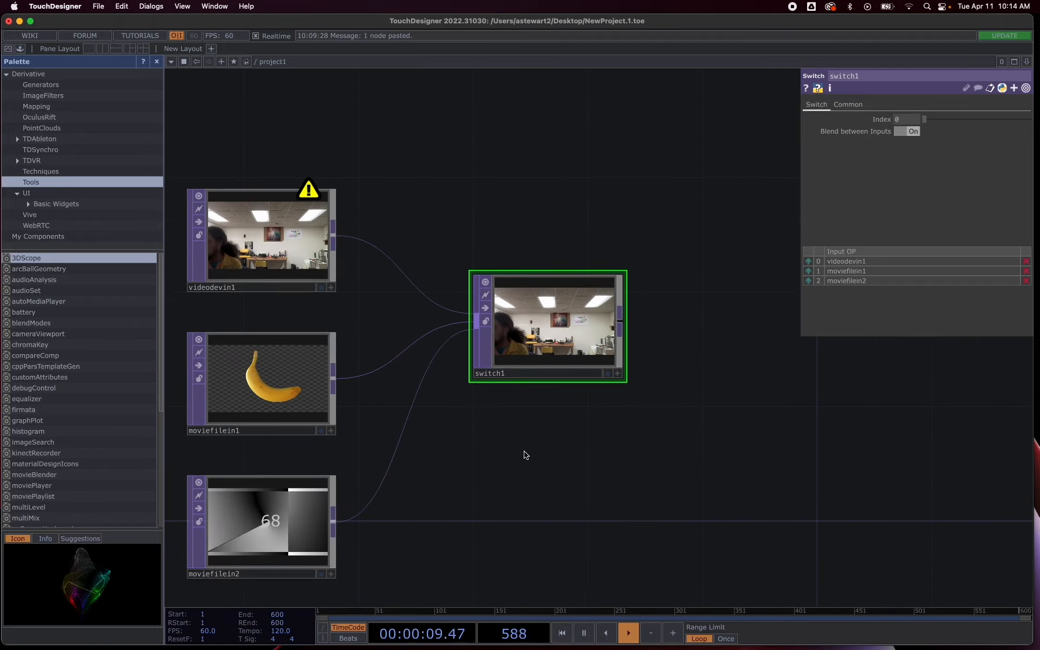
scroll(464, 446, "down", 2)
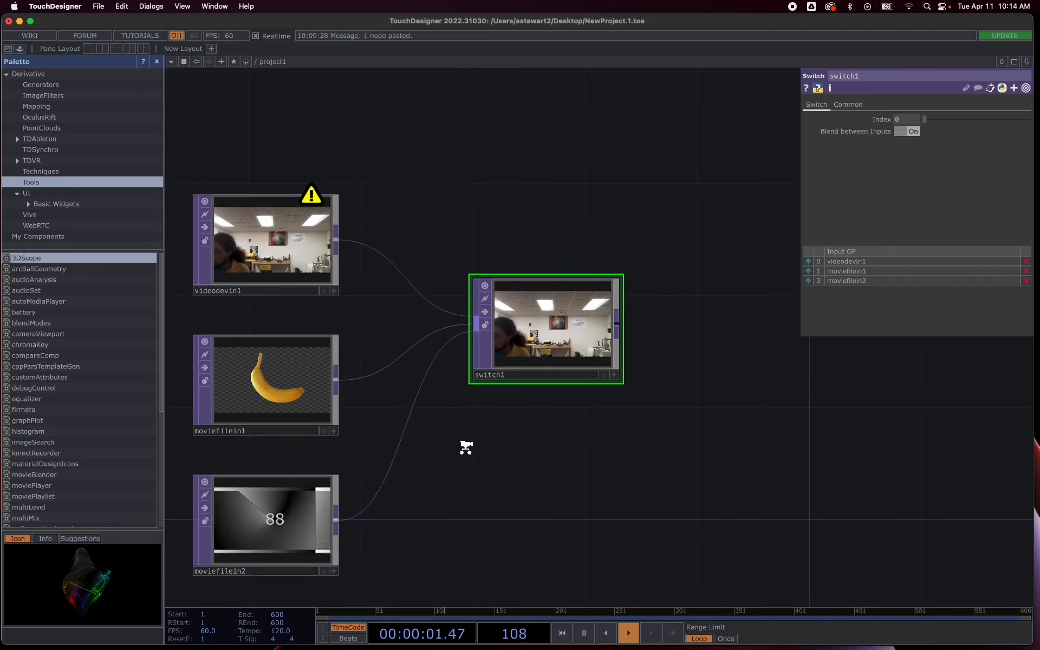
scroll(468, 446, "down", 1)
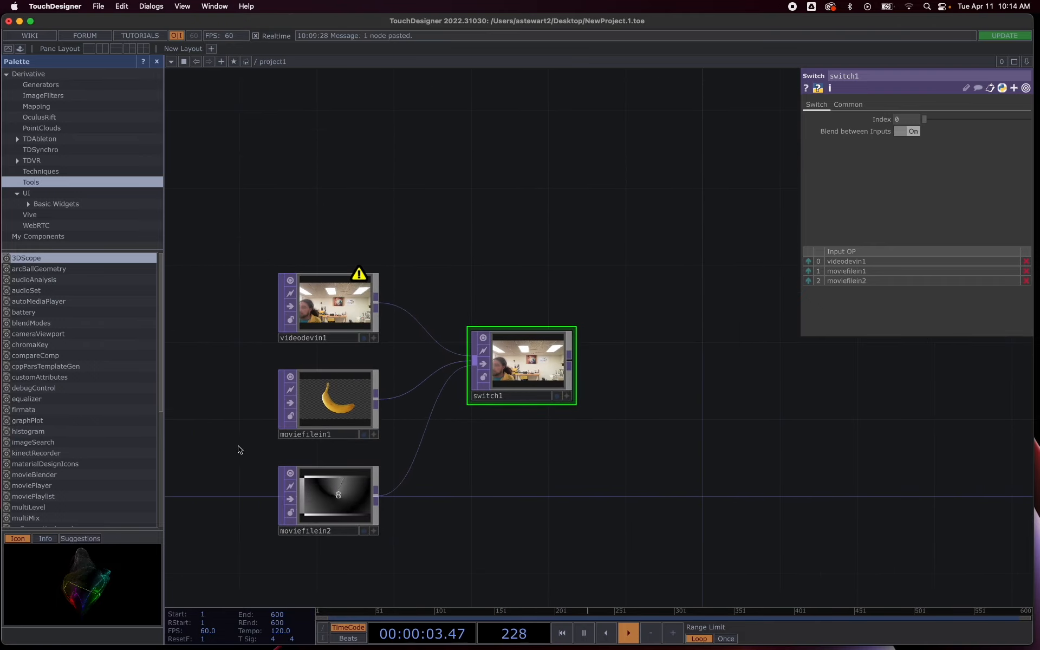
scroll(548, 478, "down", 5)
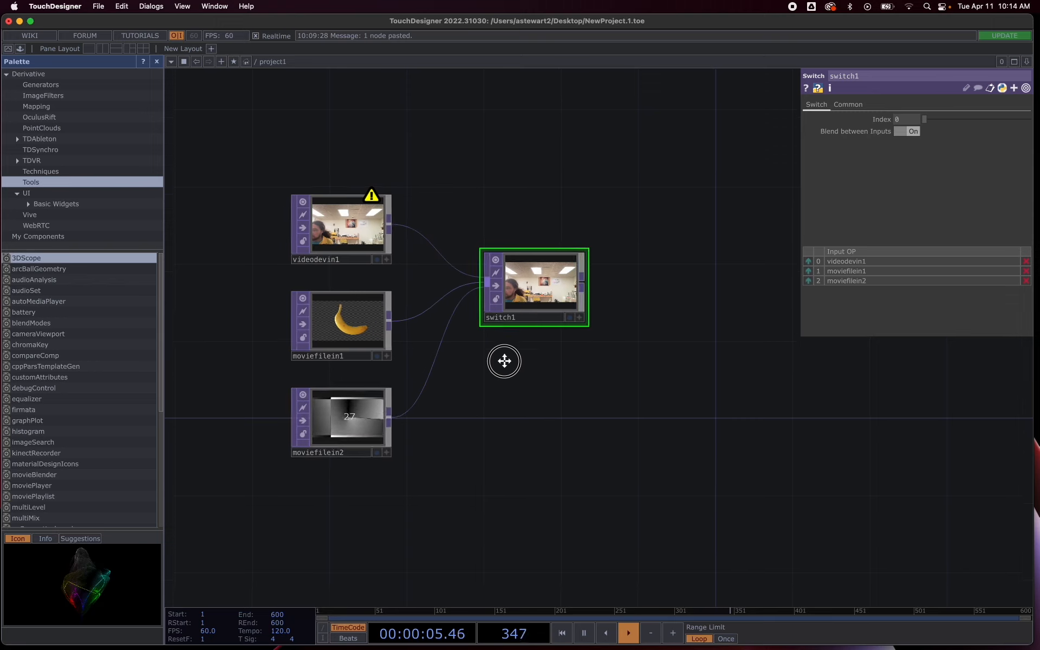
left_click_drag(494, 394, 460, 470)
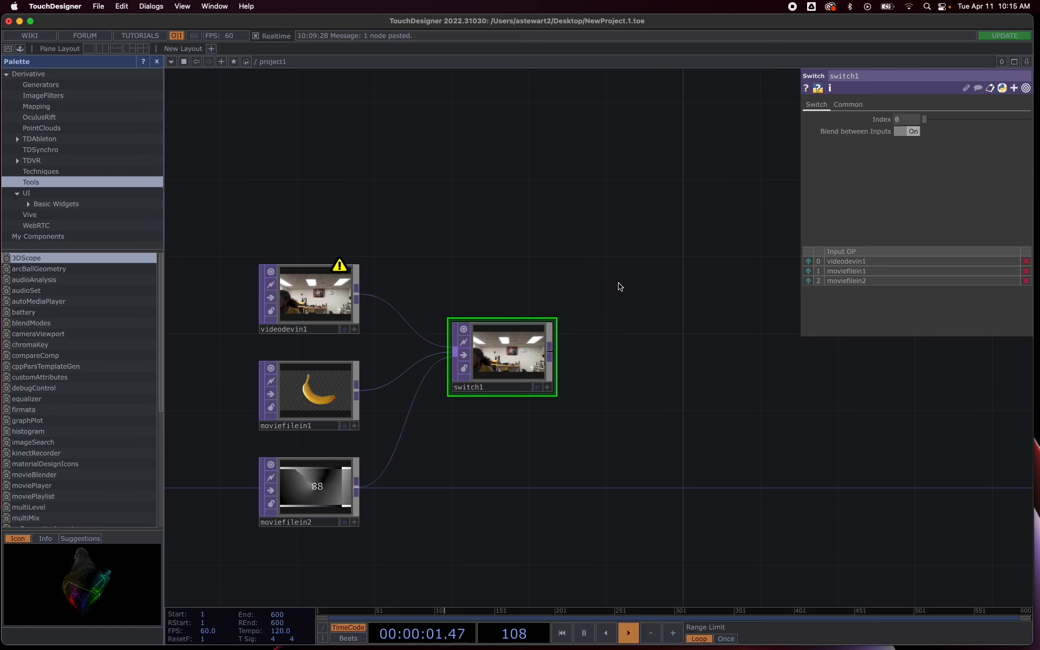
Add an Edge TOP beside switch1 and connect switch1's output to its input
key("Tab")
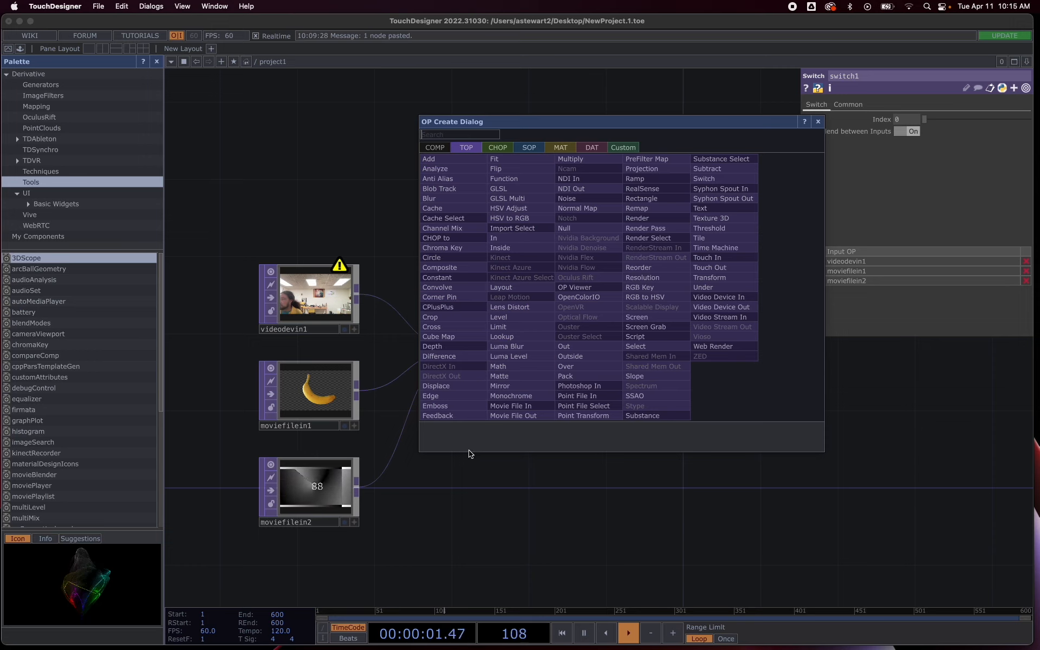
left_click(447, 397)
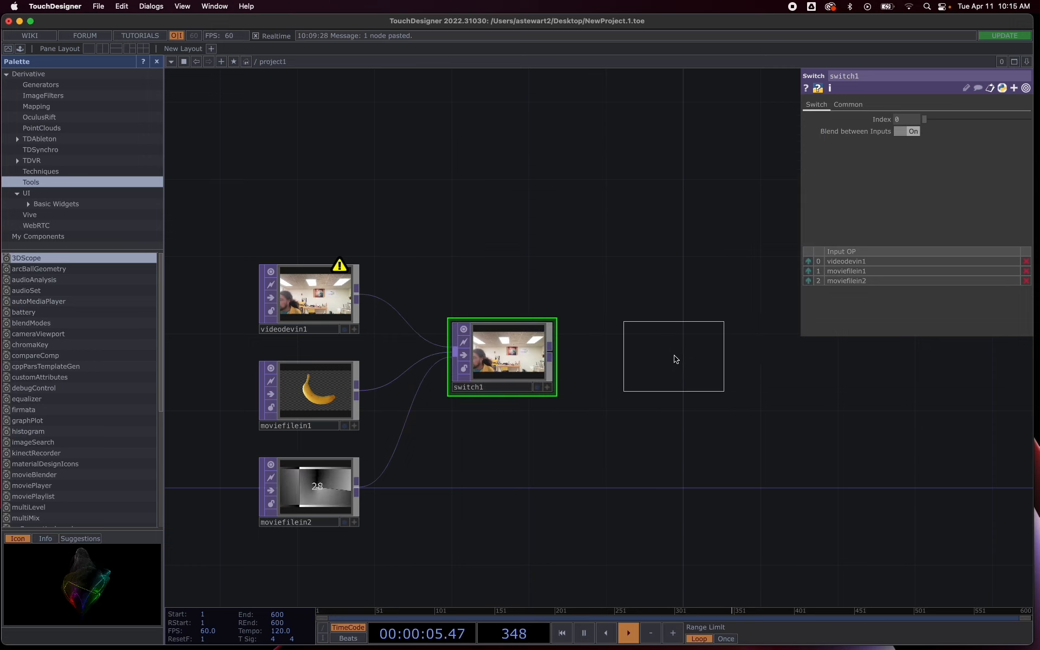
left_click(676, 357)
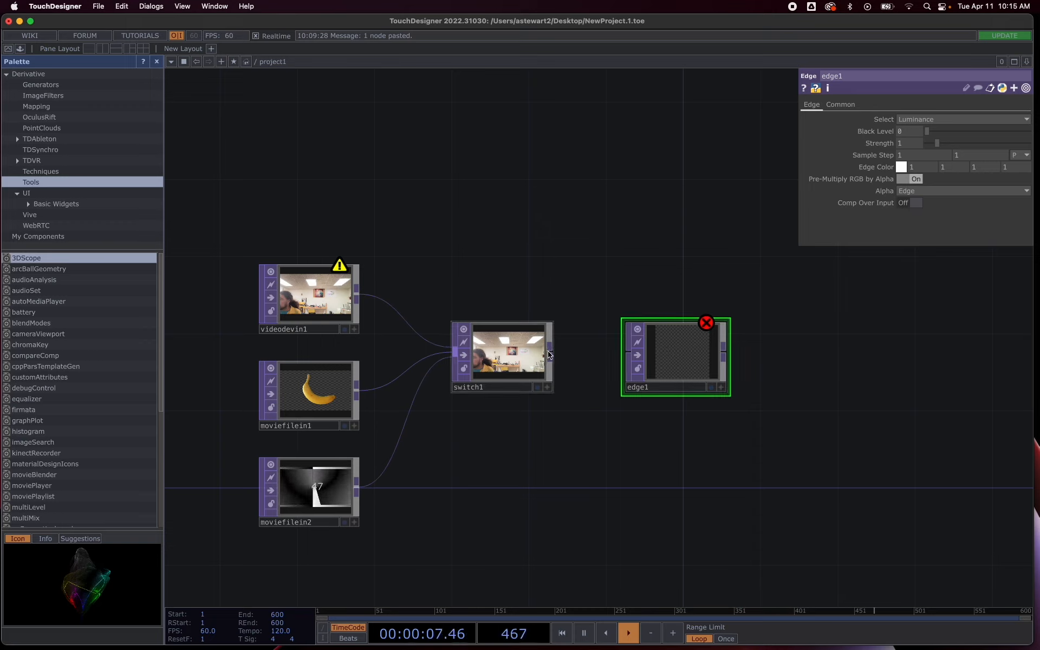
left_click_drag(550, 355, 622, 357)
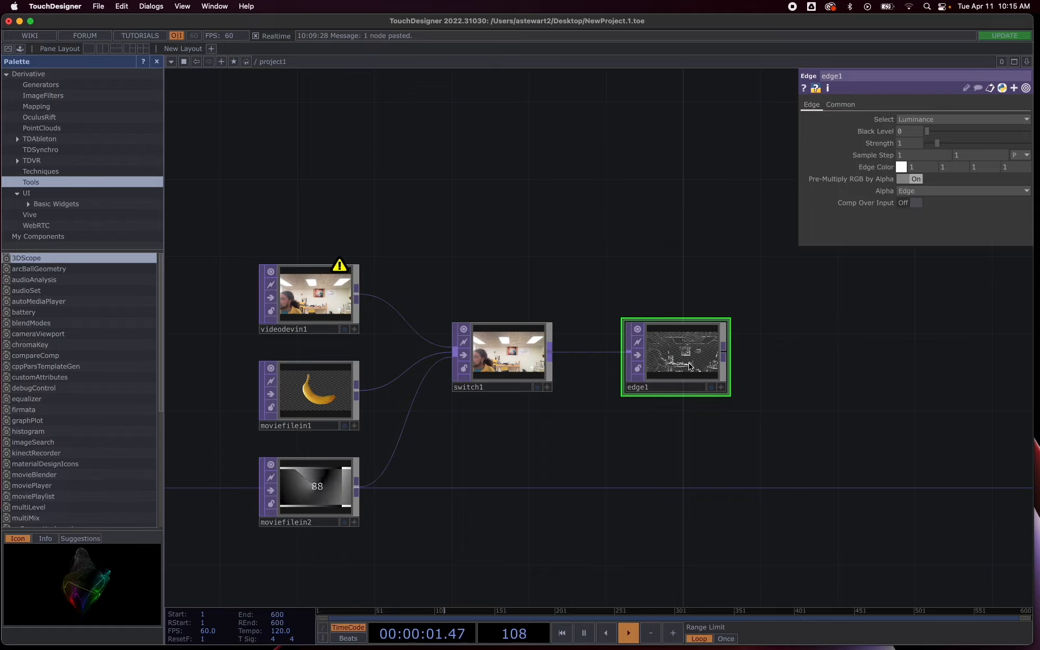
Try Comp Over Input on edge1 to overlay the edges on the source image, and switch it back off
scroll(686, 365, "up", 6)
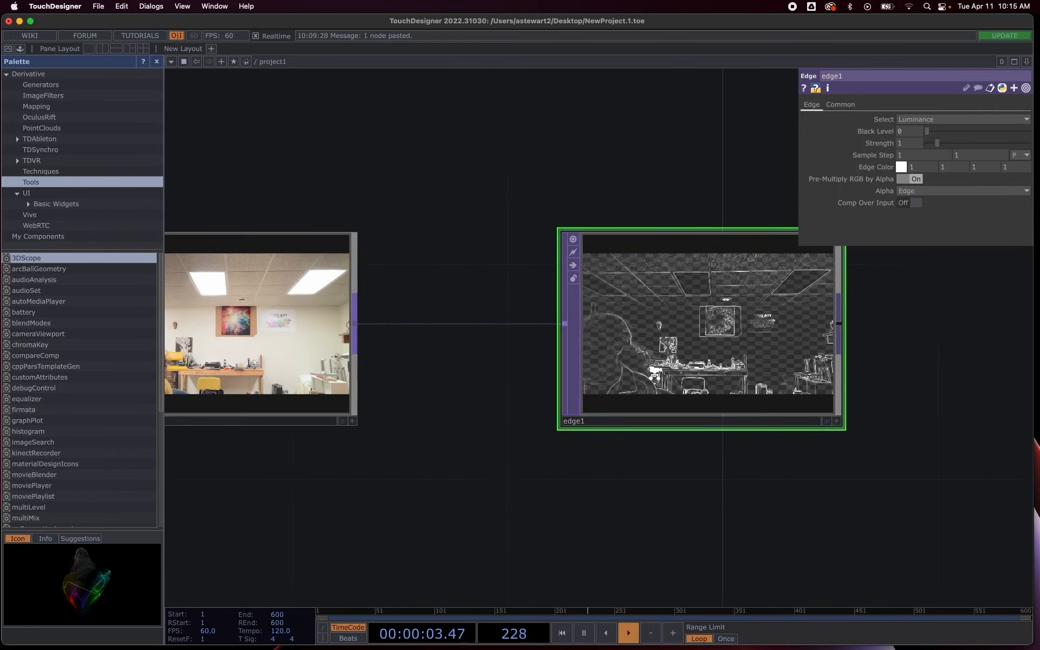
left_click_drag(726, 462, 624, 504)
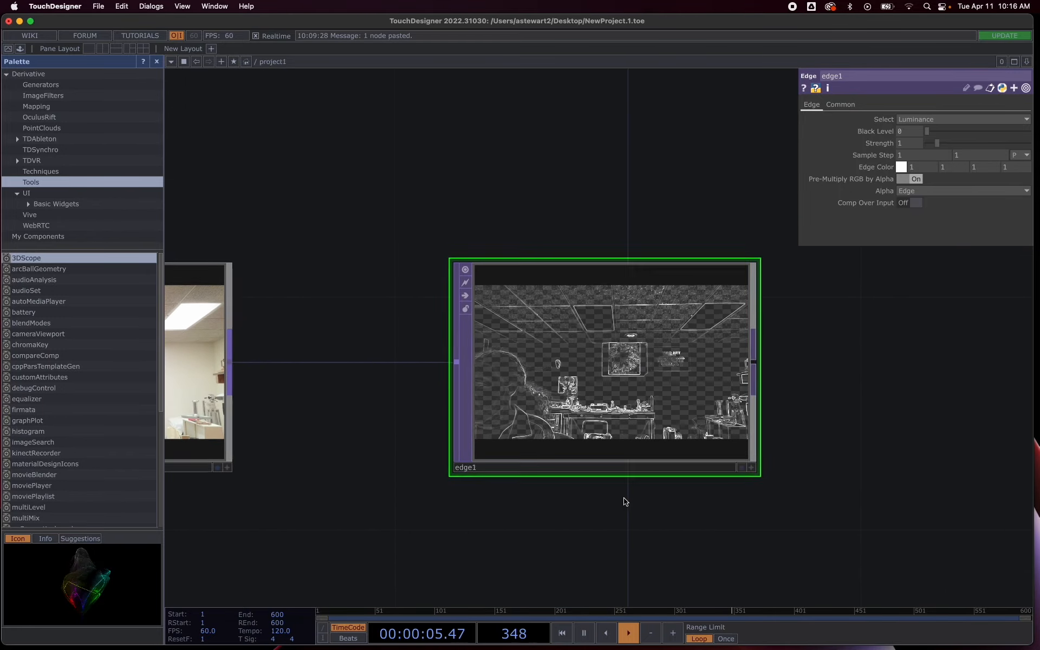
scroll(542, 371, "up", 8)
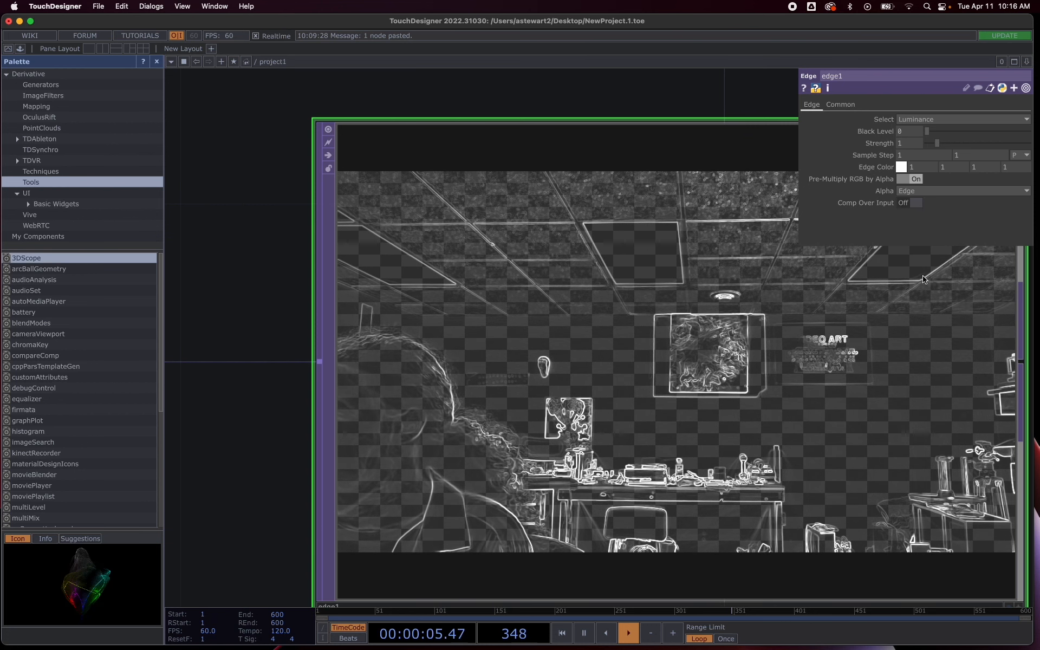
left_click(913, 203)
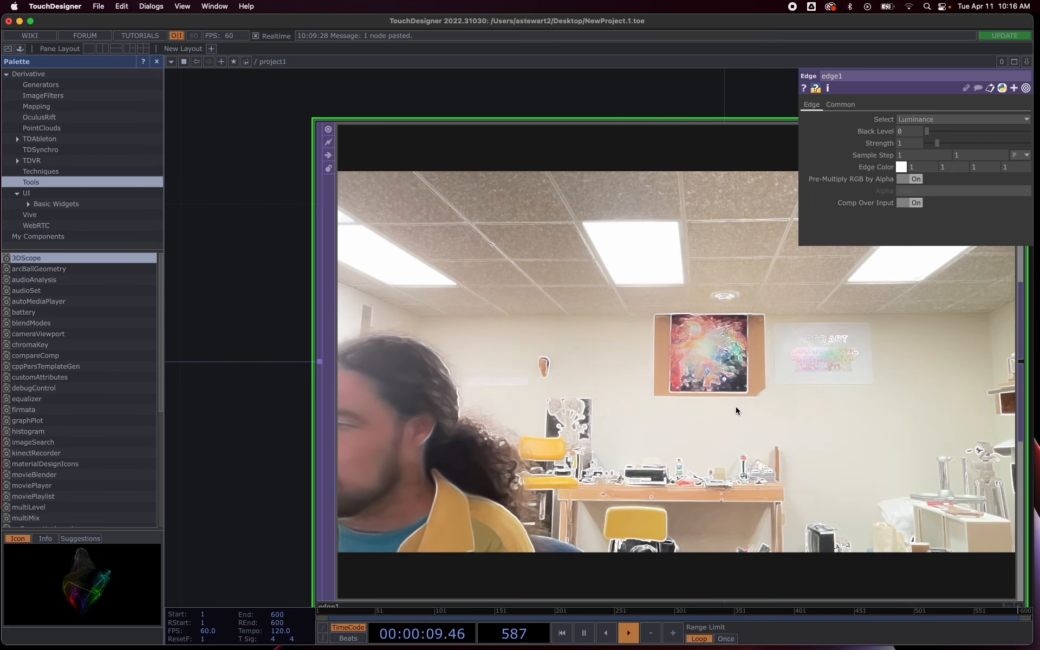
left_click(914, 205)
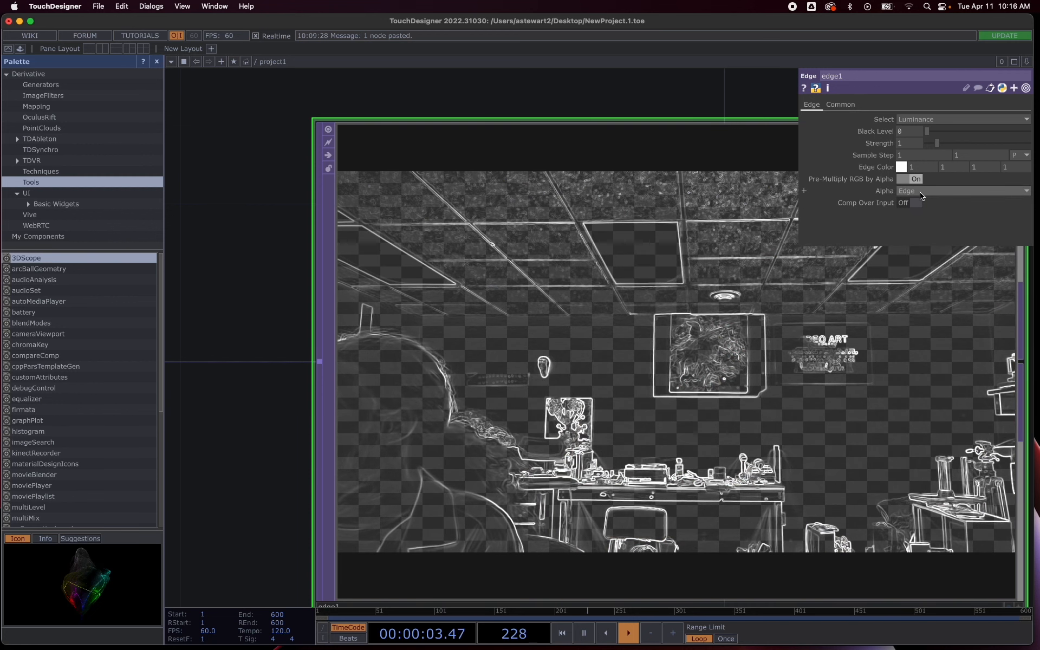
Try the Alpha options One and Zero on edge1 and return the setting to Edge
left_click(920, 193)
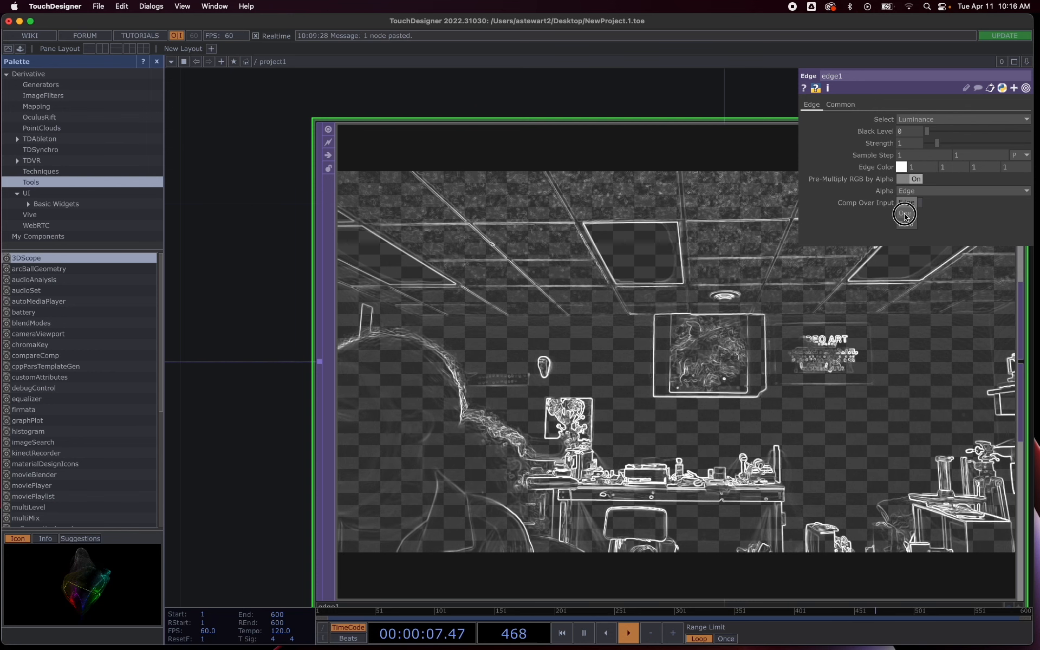
left_click(906, 212)
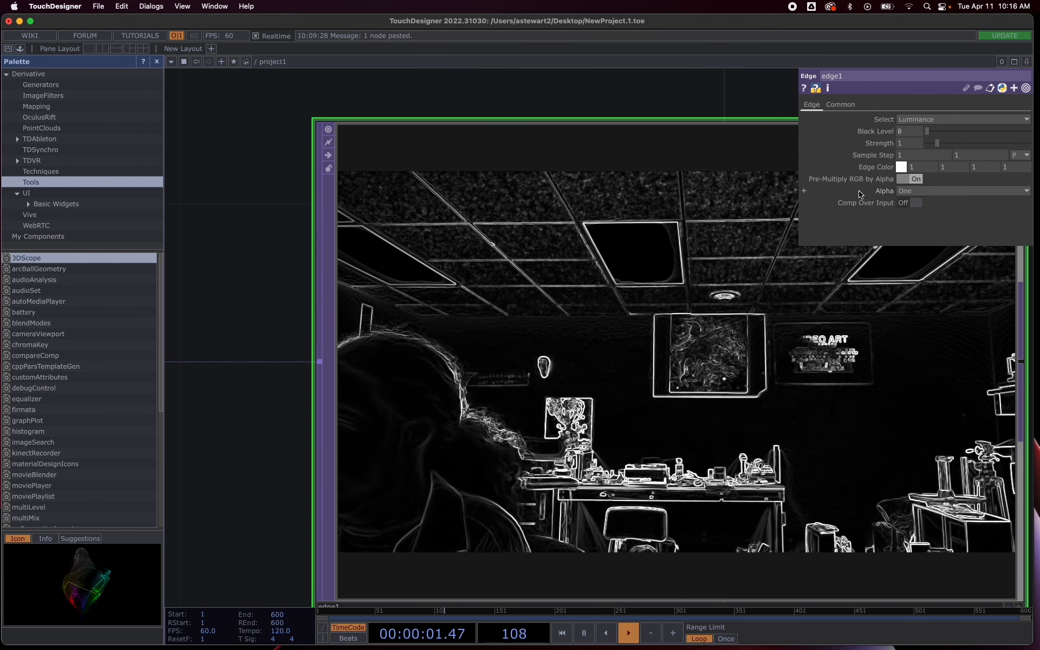
left_click(903, 202)
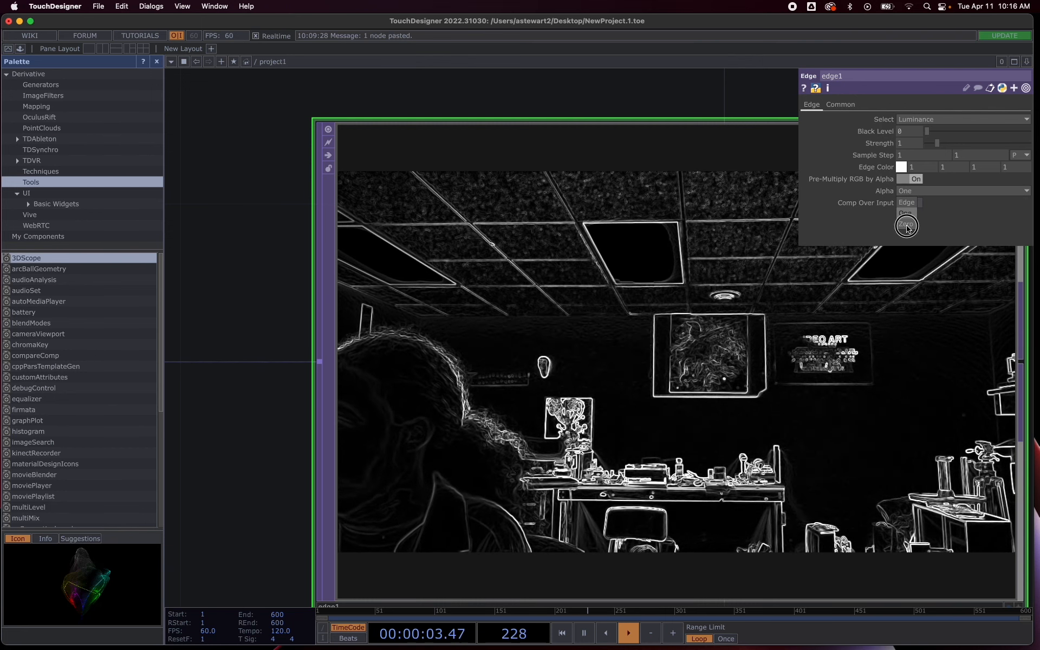
left_click(907, 225)
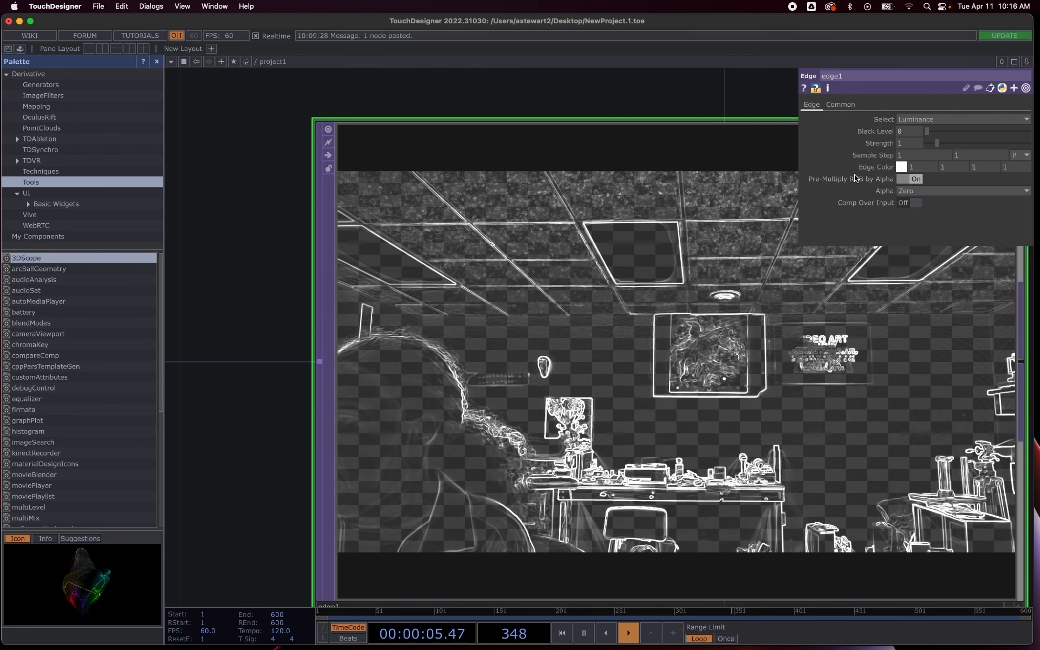
left_click(913, 179)
left_click(914, 193)
left_click(907, 204)
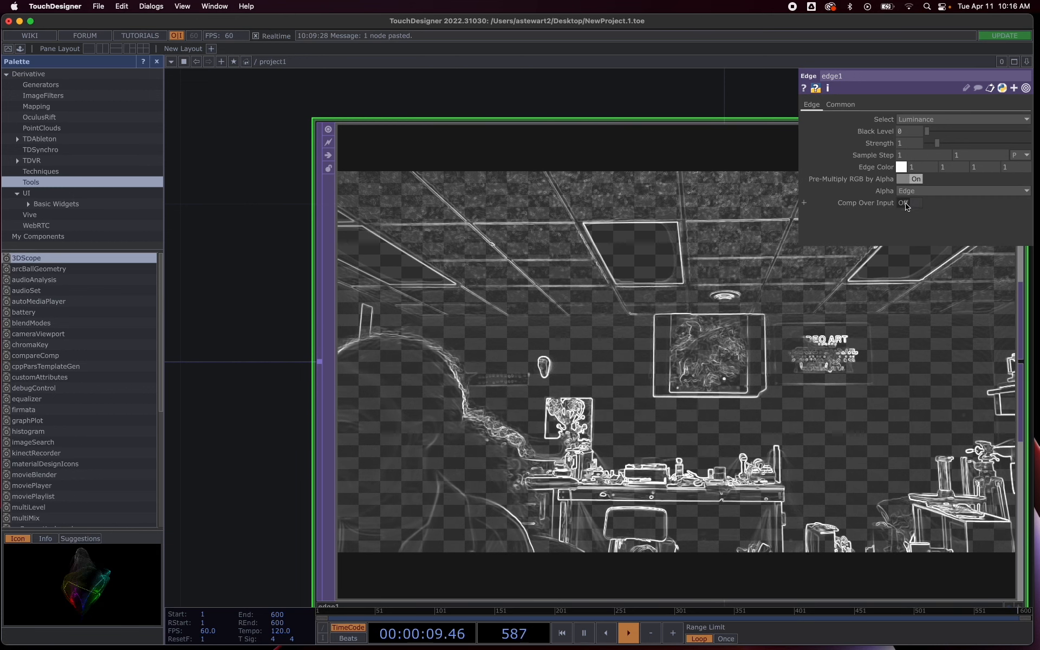
left_click(914, 191)
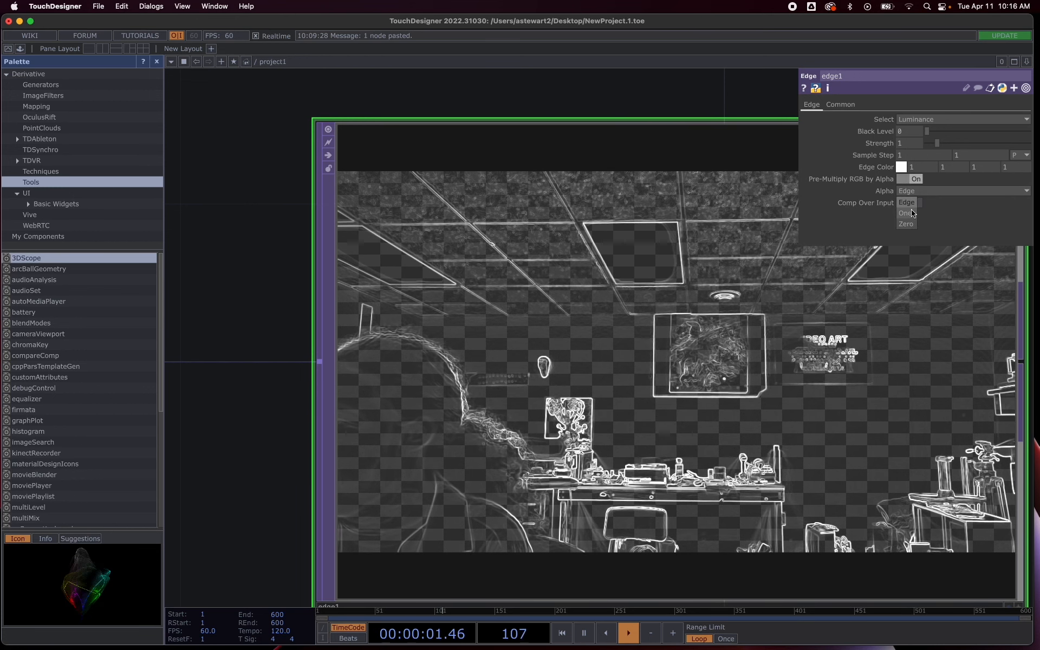
left_click(911, 225)
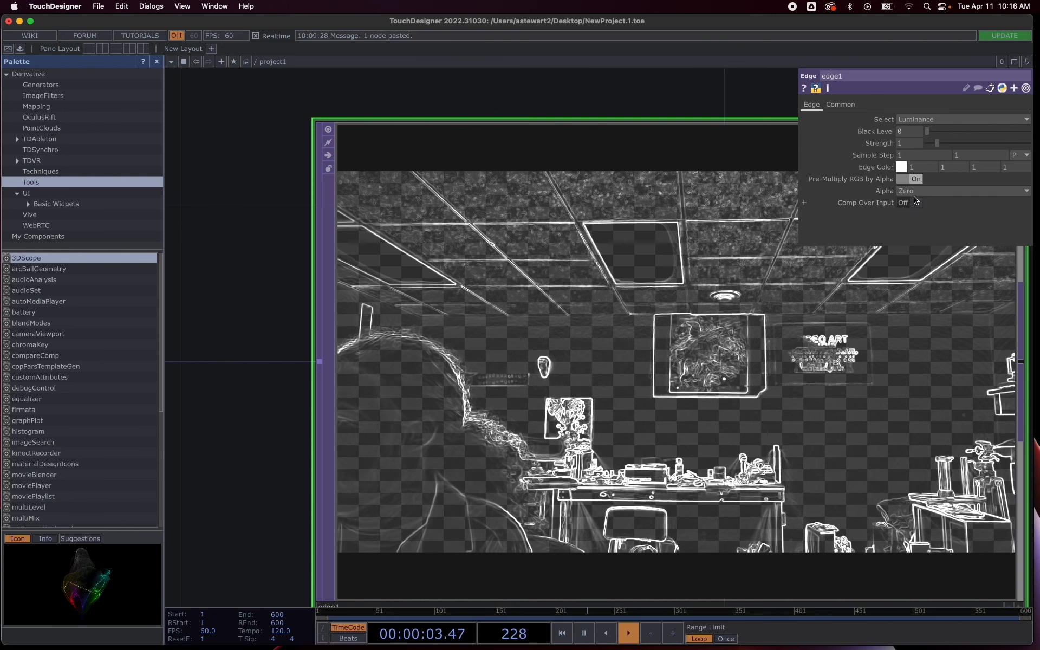
left_click(914, 192)
left_click(906, 204)
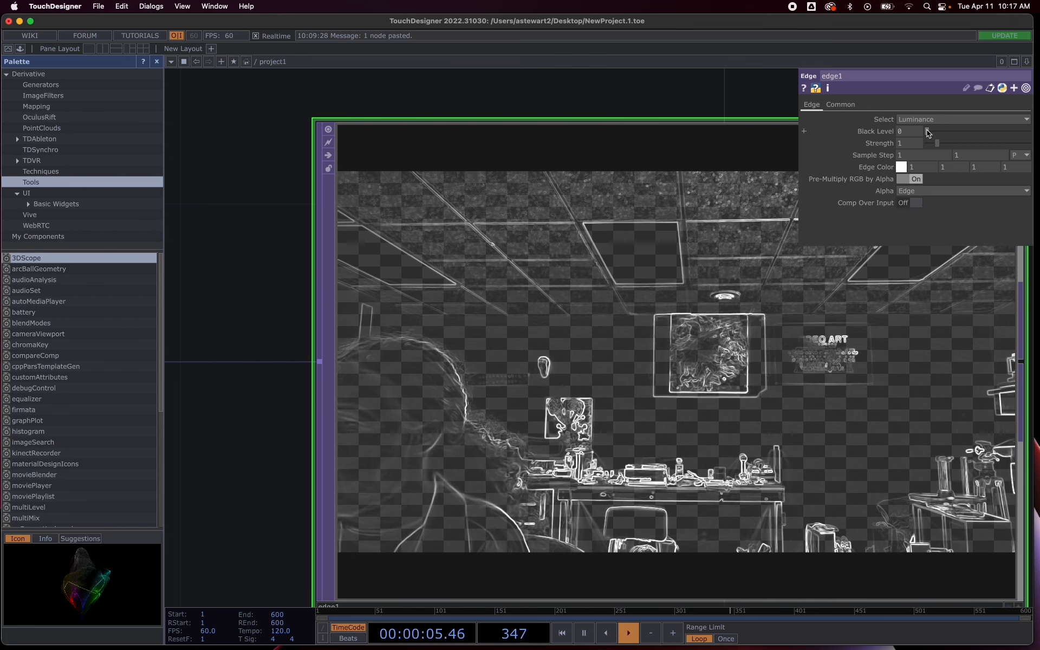
Set edge1's Strength to 4.35 and its Black Level to 0.09
mouse_move(928, 131)
left_mouse_down()
mouse_move(987, 132)
mouse_move(925, 133)
left_mouse_up()
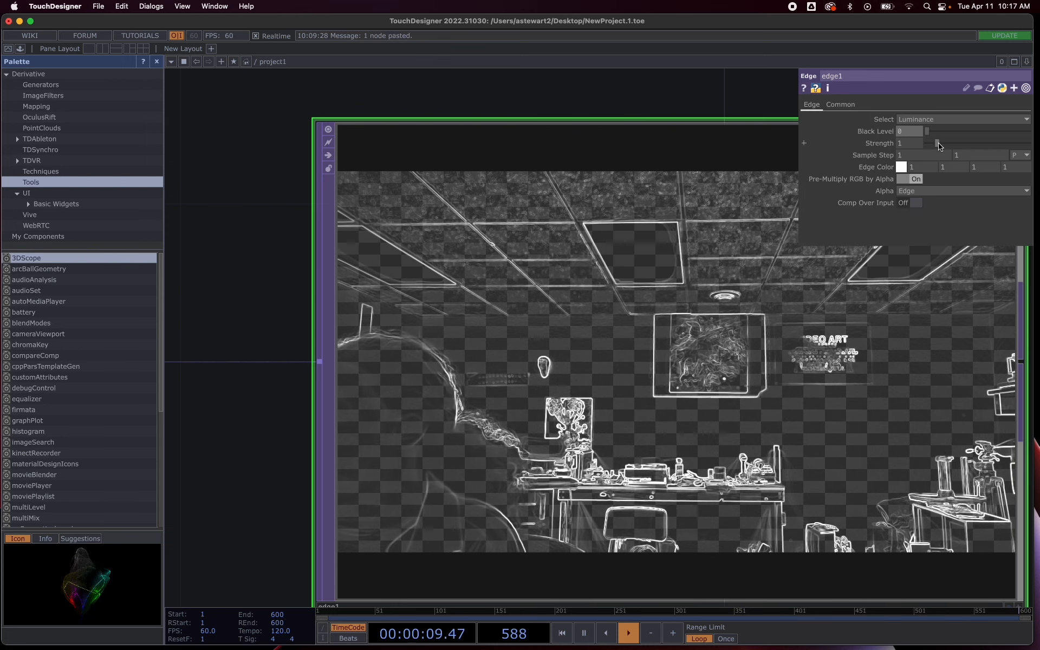
left_click_drag(939, 147, 1010, 150)
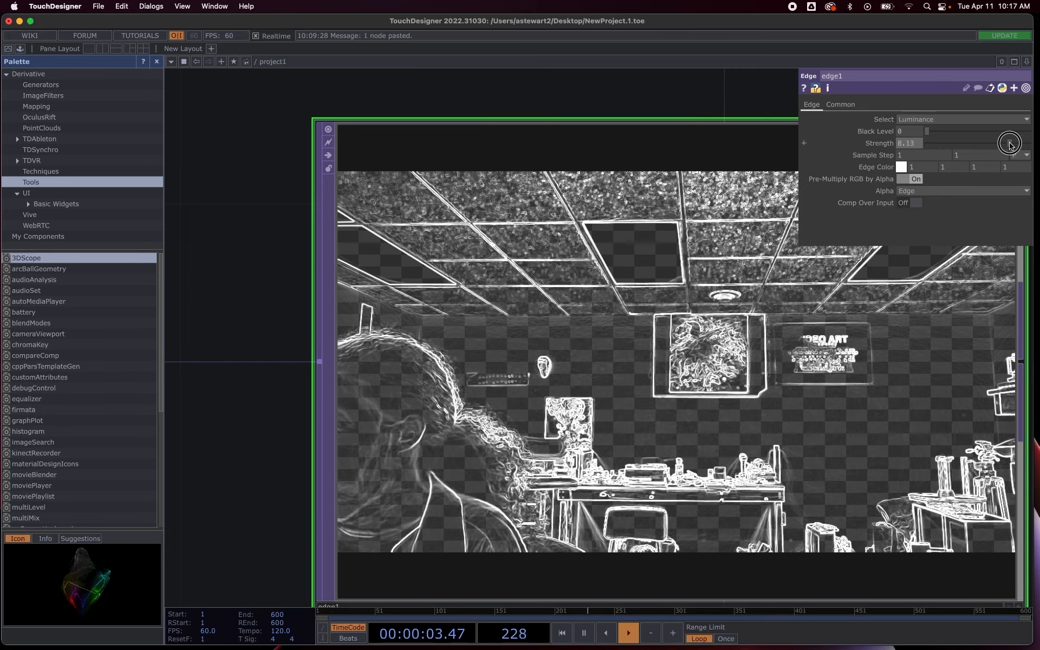
left_click_drag(1010, 143, 969, 145)
left_click_drag(966, 144, 938, 133)
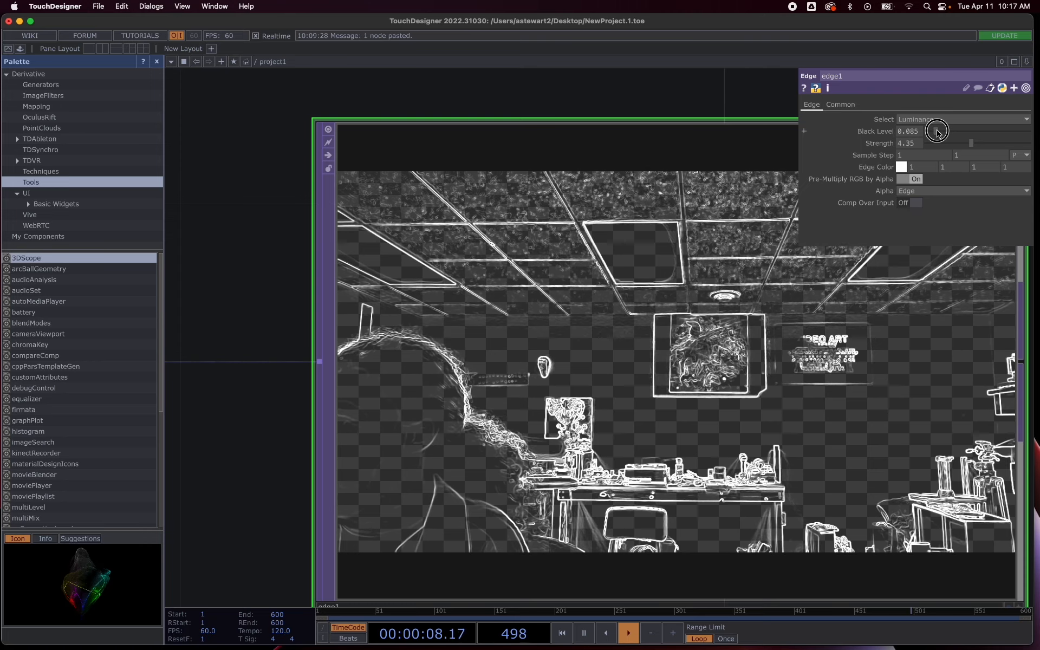
Change edge1's Edge Color to bright green with red 0.3647, green 1 and blue 0
left_click(901, 168)
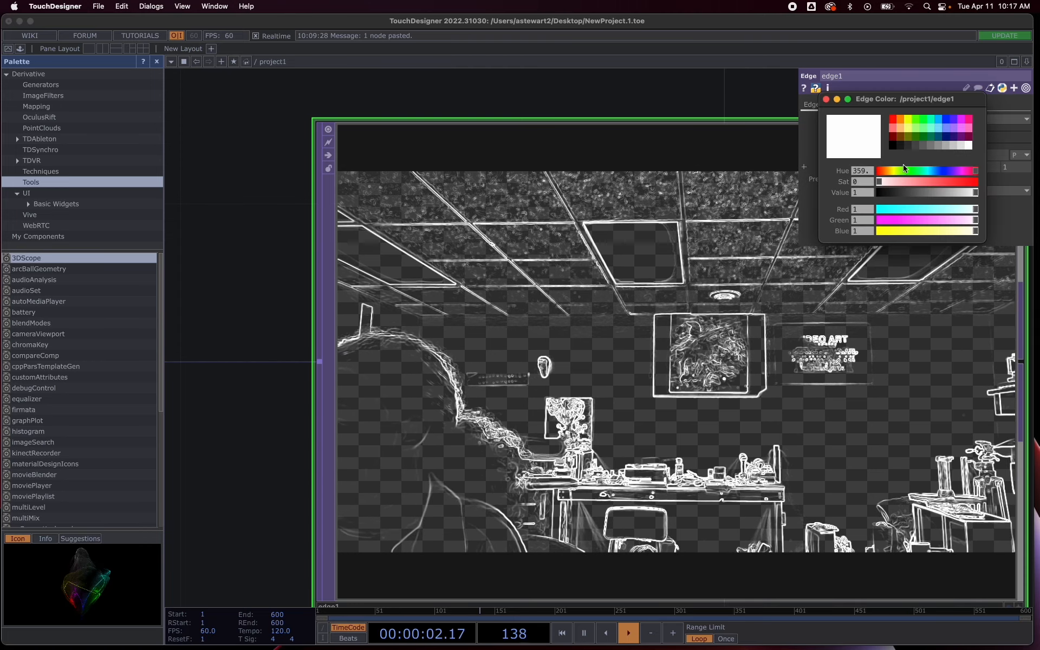
left_click(916, 118)
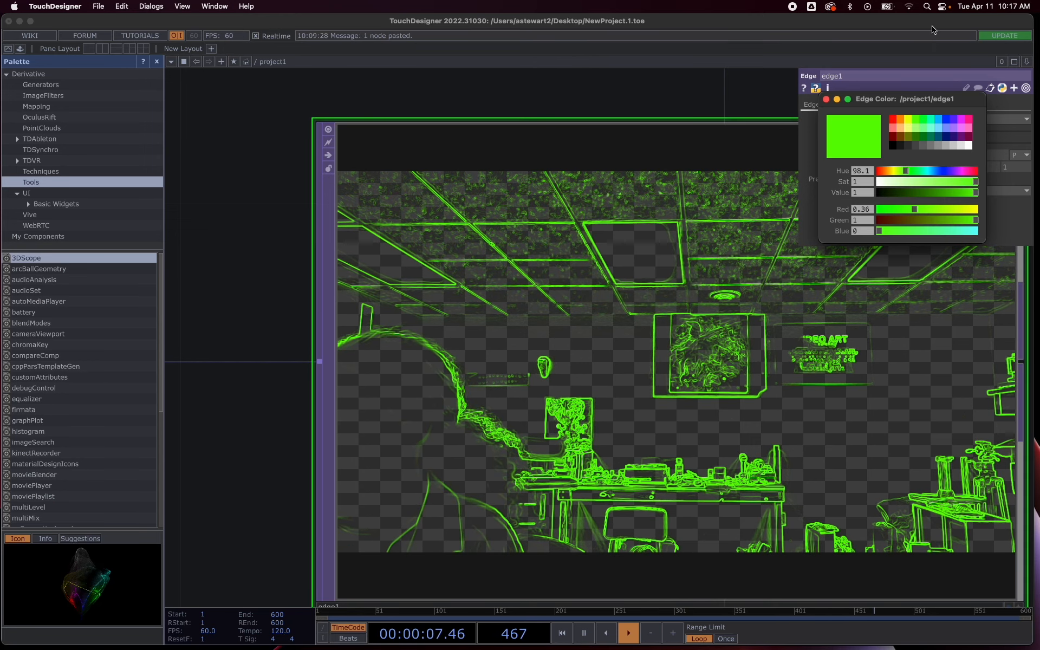
left_click(826, 99)
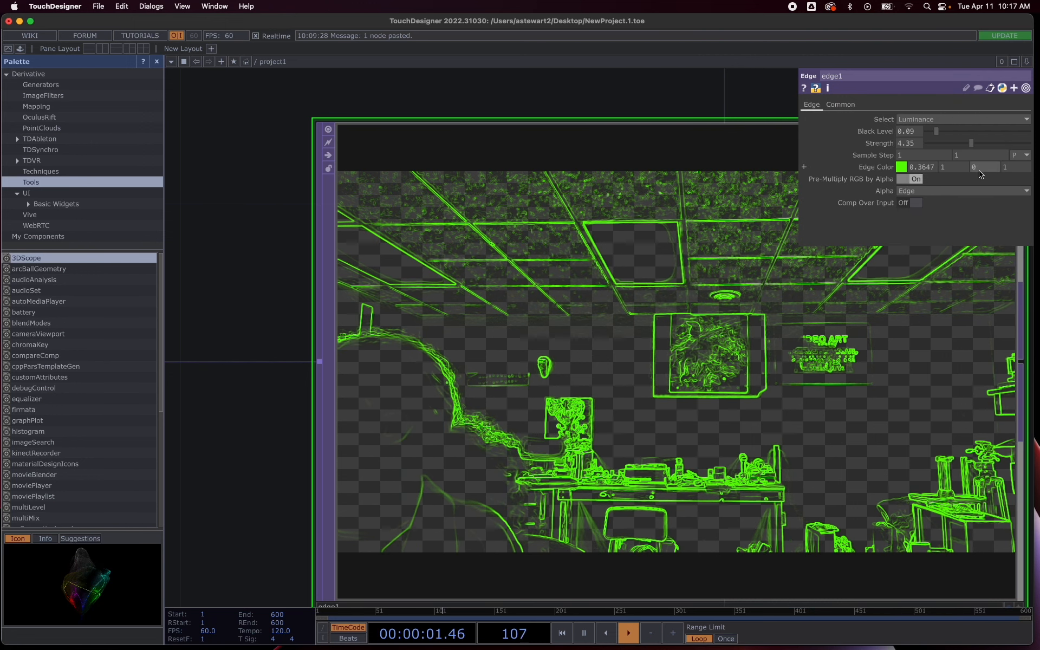
Set both Sample Step values of edge1 to 4
left_click(908, 156)
type("4")
left_click(889, 232)
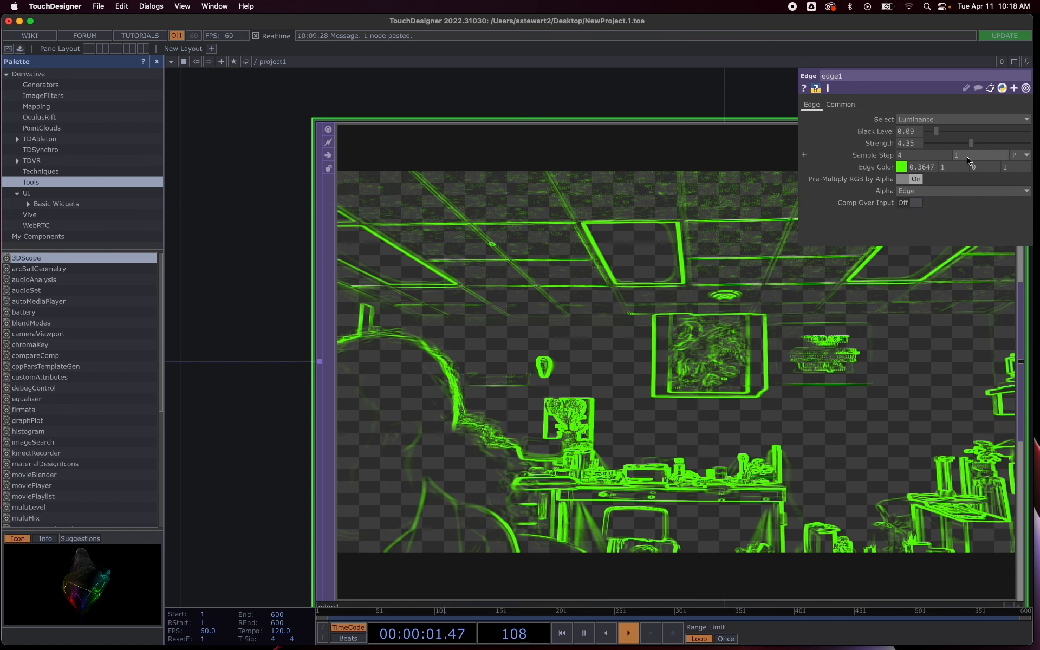
type("4")
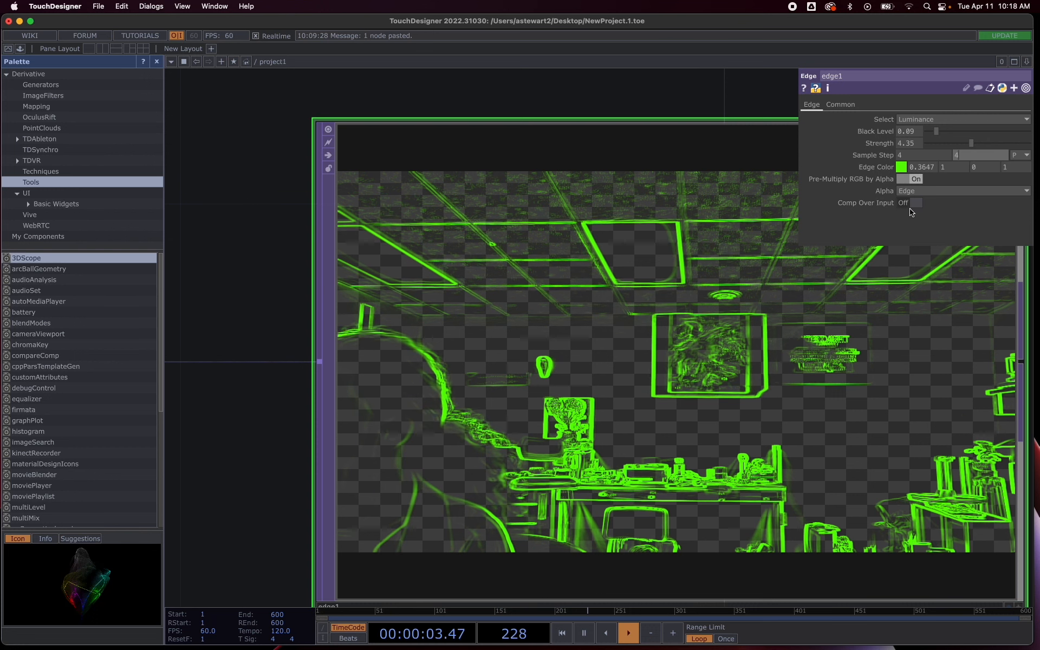
Set both Sample Step values of edge1 to 1
left_click(947, 230)
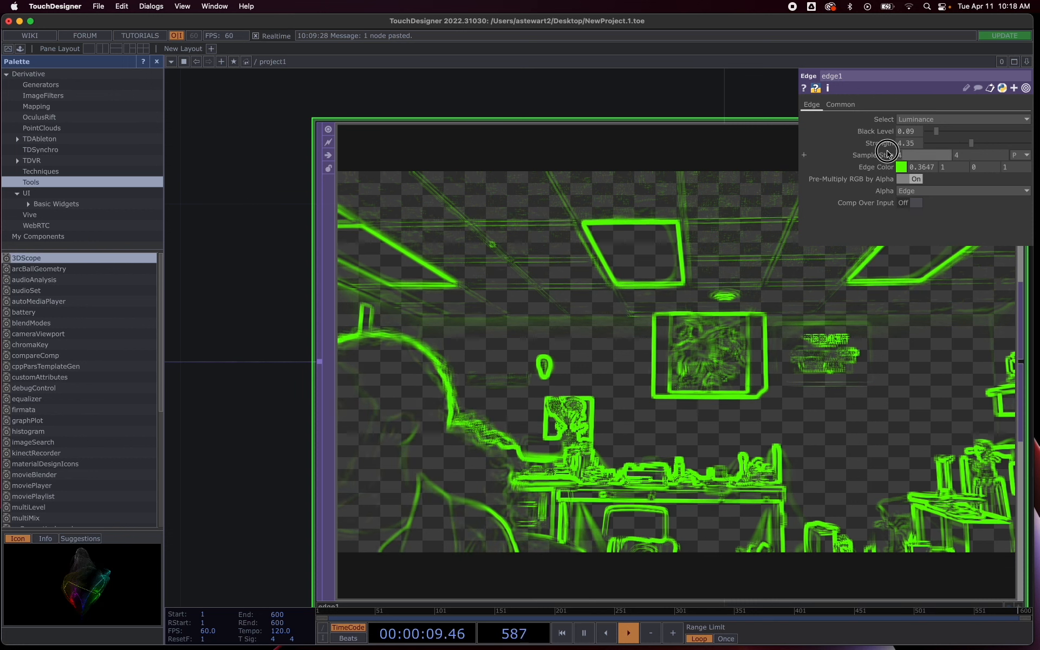
type("1")
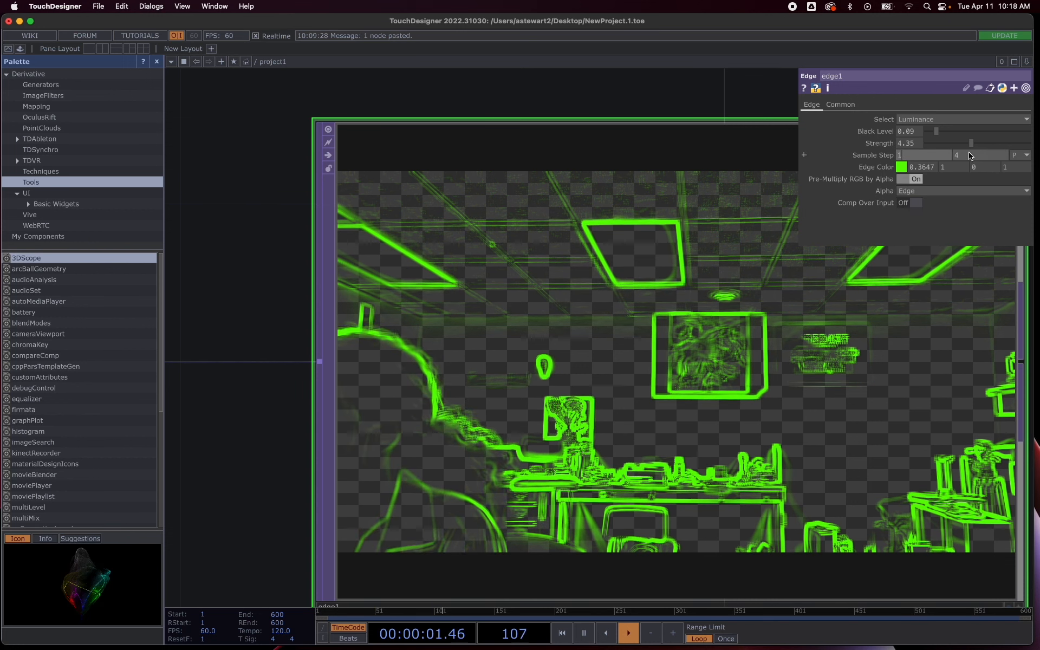
left_click_drag(962, 157, 955, 157)
type("1")
left_click(951, 230)
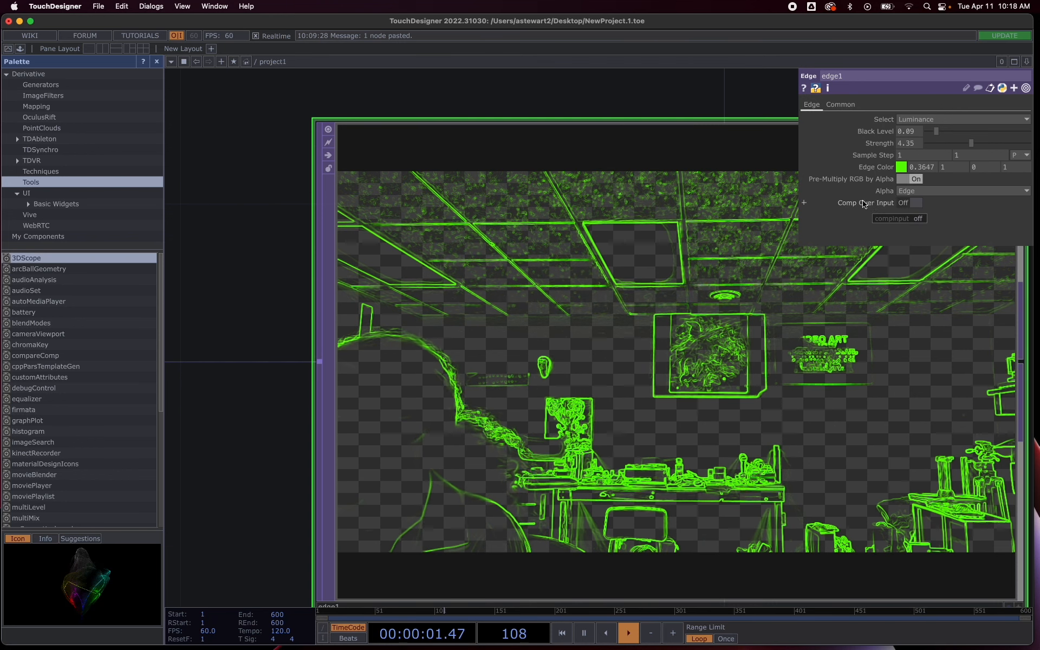
Set edge1's Select option to Alpha so the edges are detected from the alpha channel
left_click(937, 120)
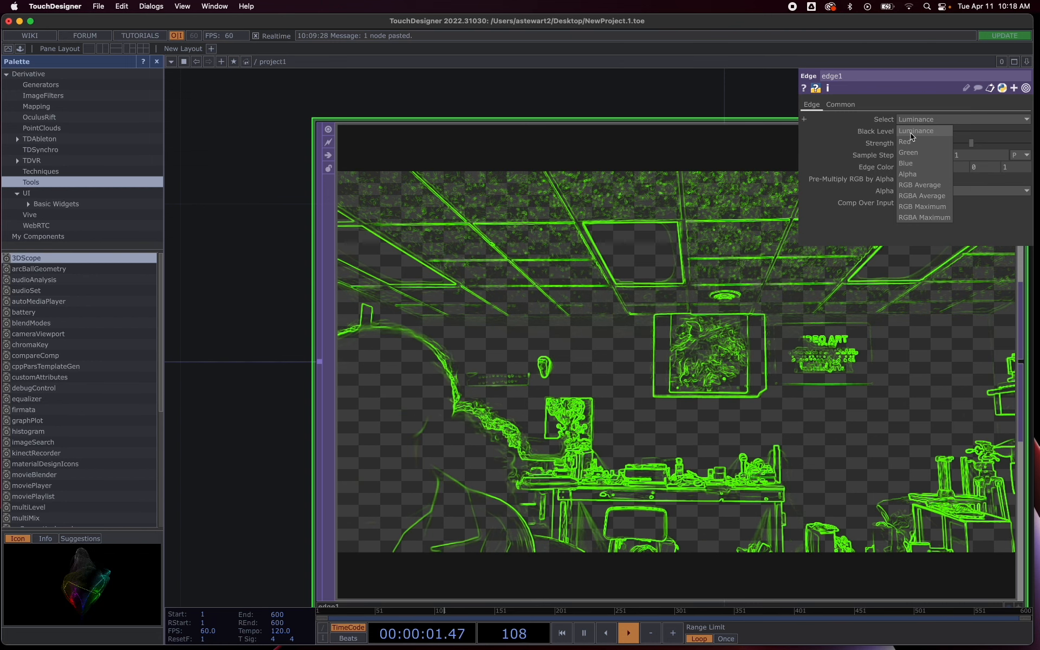
left_click(907, 174)
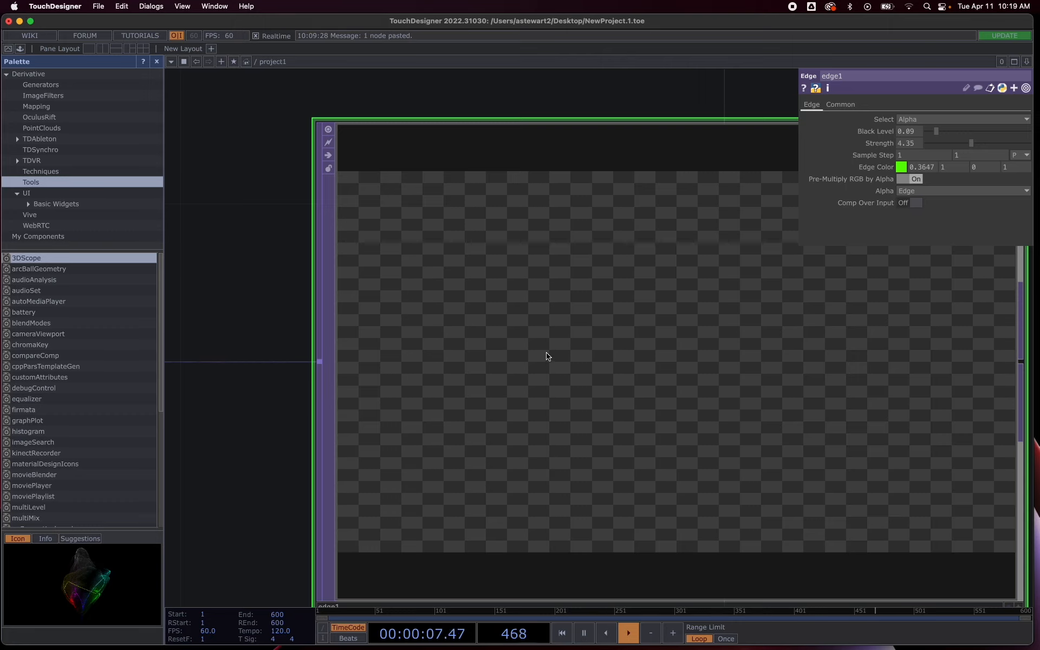
Set switch1's Index to 1.3 to blend the banana image with the second movie clip, and inspect edge1's outline
scroll(547, 356, "down", 5)
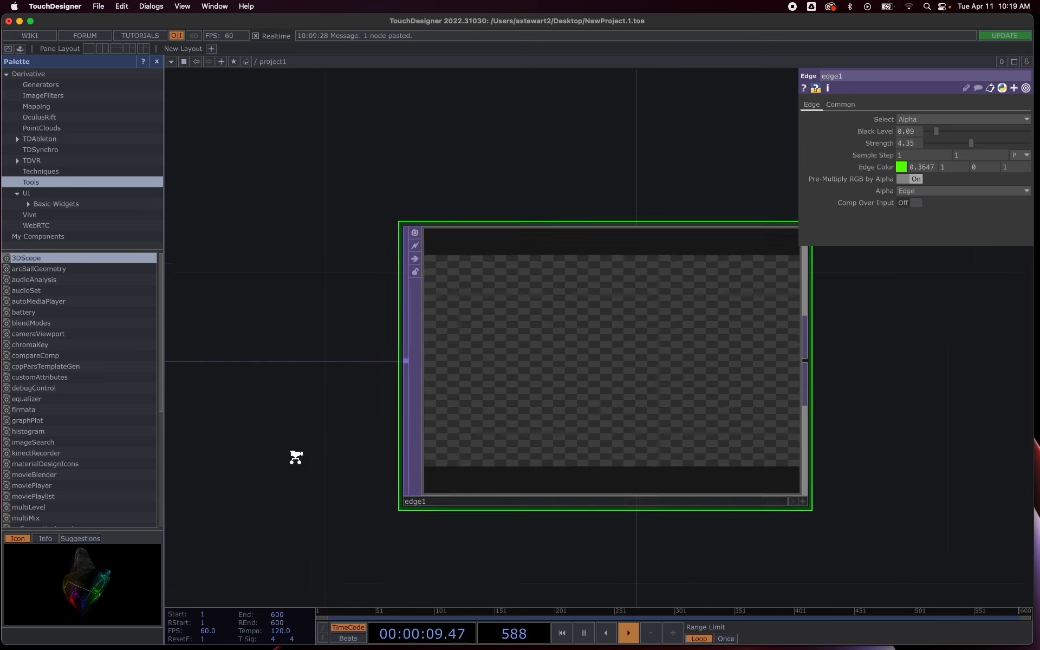
scroll(295, 457, "down", 5)
scroll(242, 492, "up", 2)
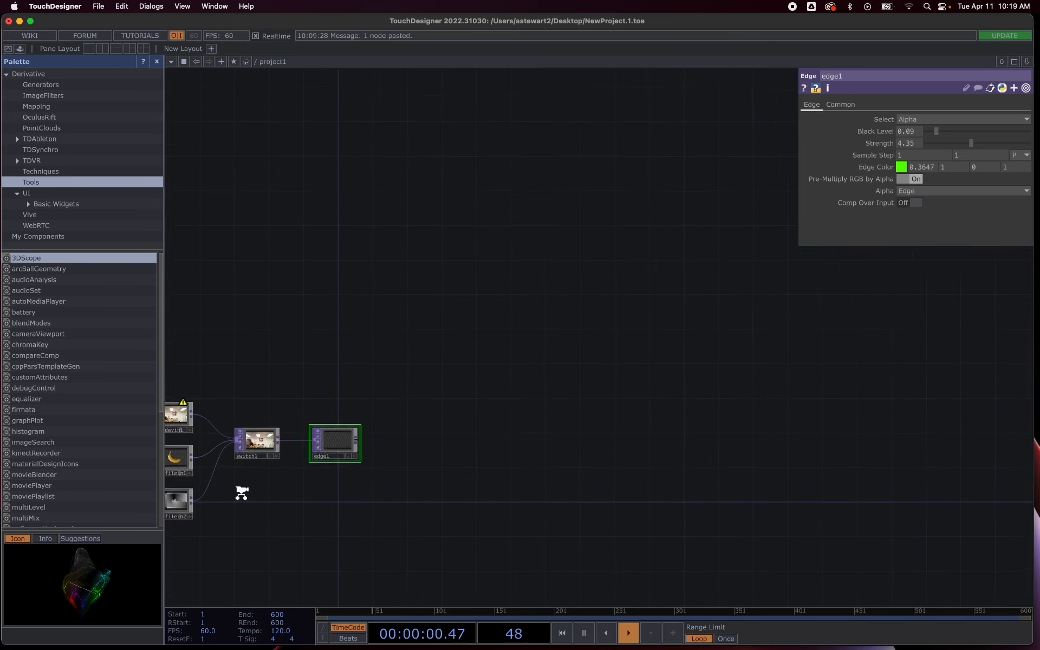
left_click(257, 439)
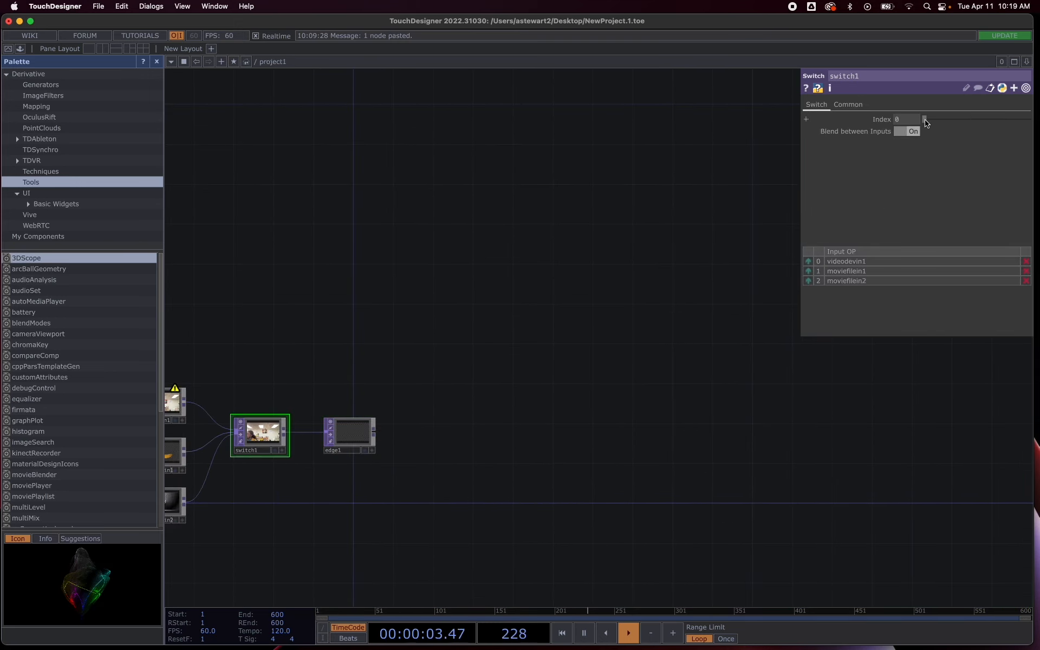
left_click_drag(925, 121, 939, 120)
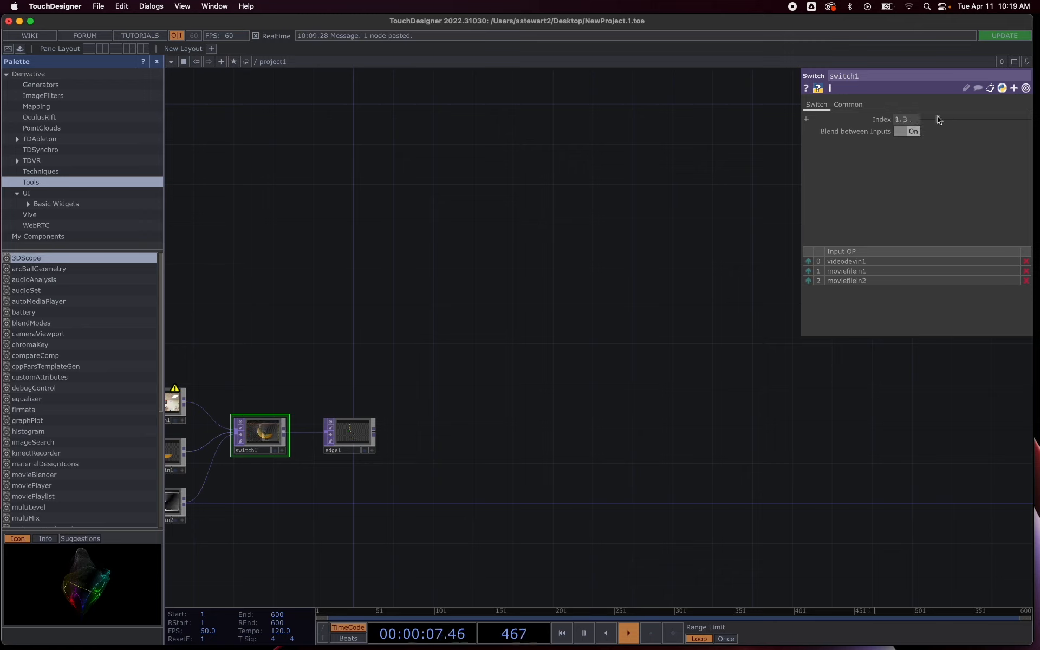
scroll(347, 436, "up", 5)
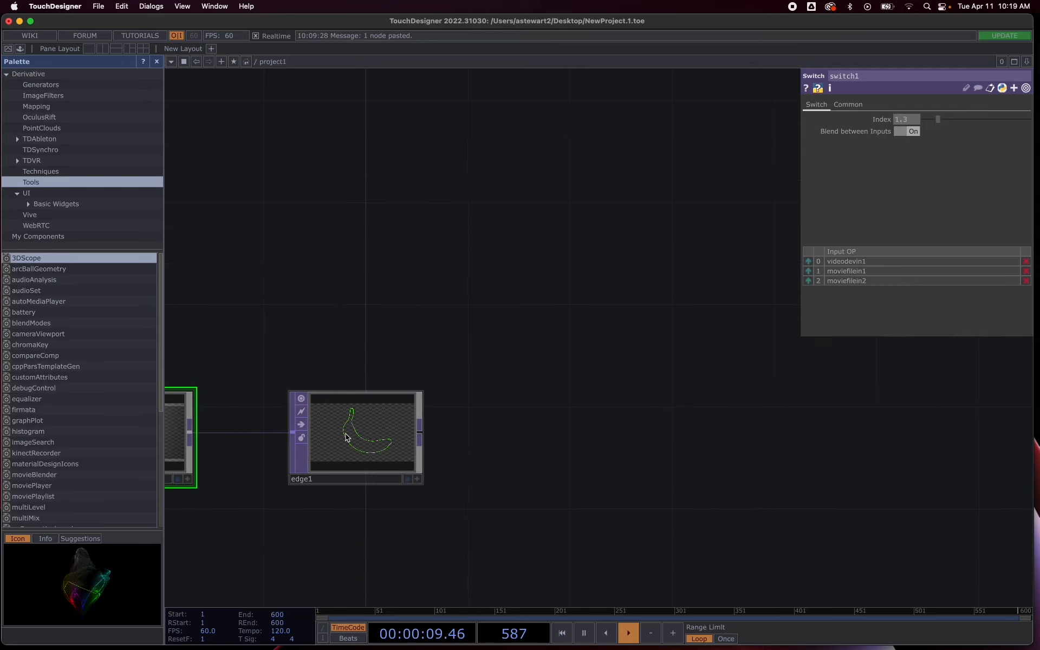
scroll(346, 436, "up", 8)
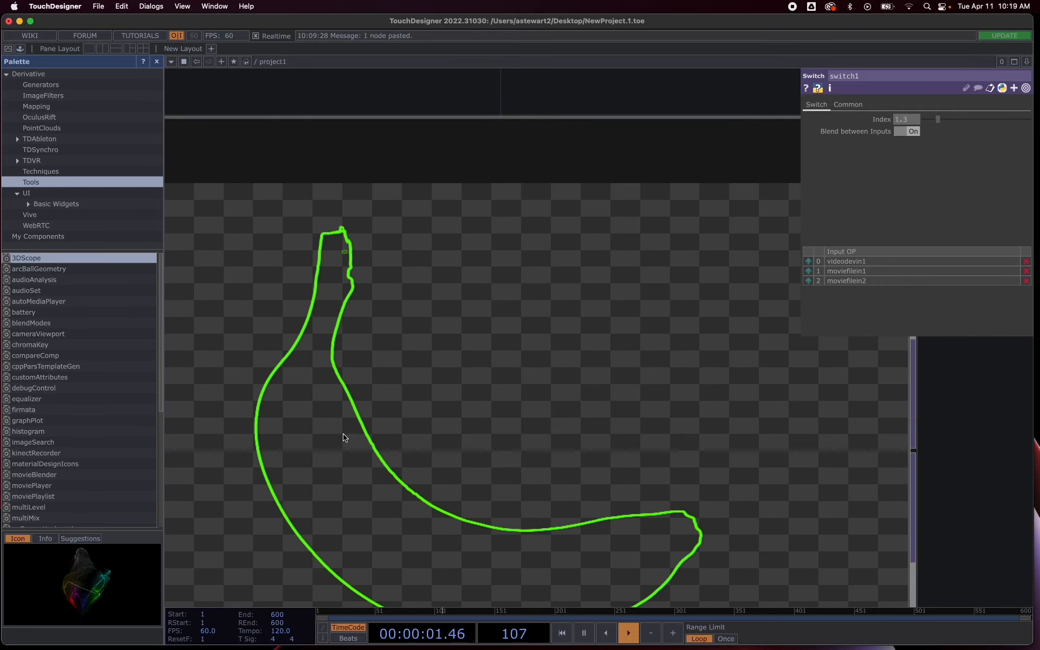
scroll(343, 437, "down", 2)
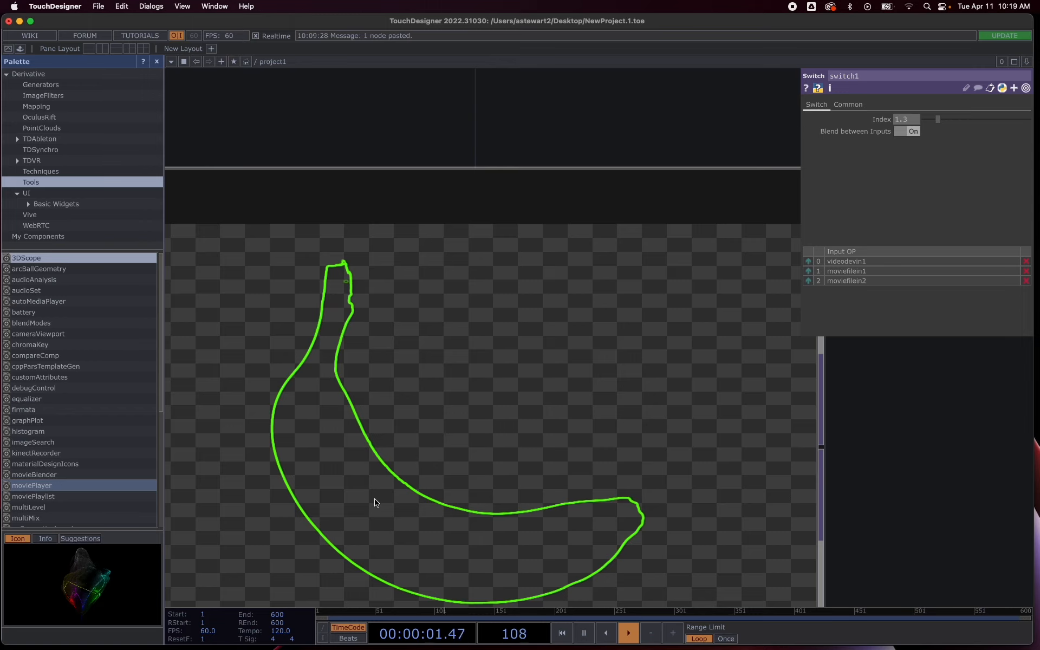
scroll(377, 502, "down", 5)
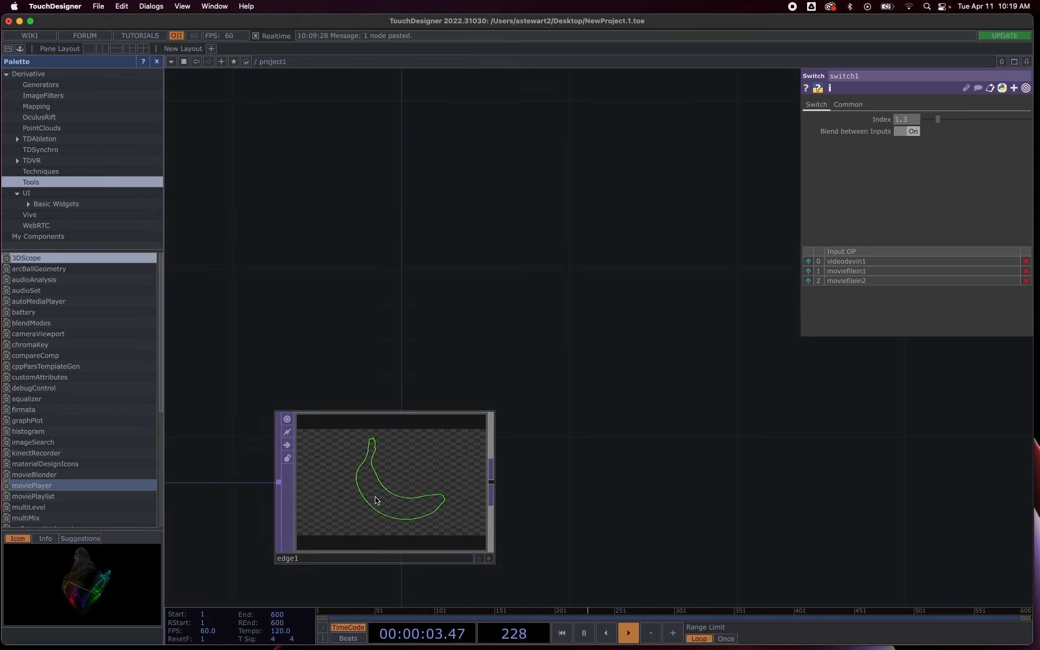
Return edge1's Select option to Luminance
left_click(360, 494)
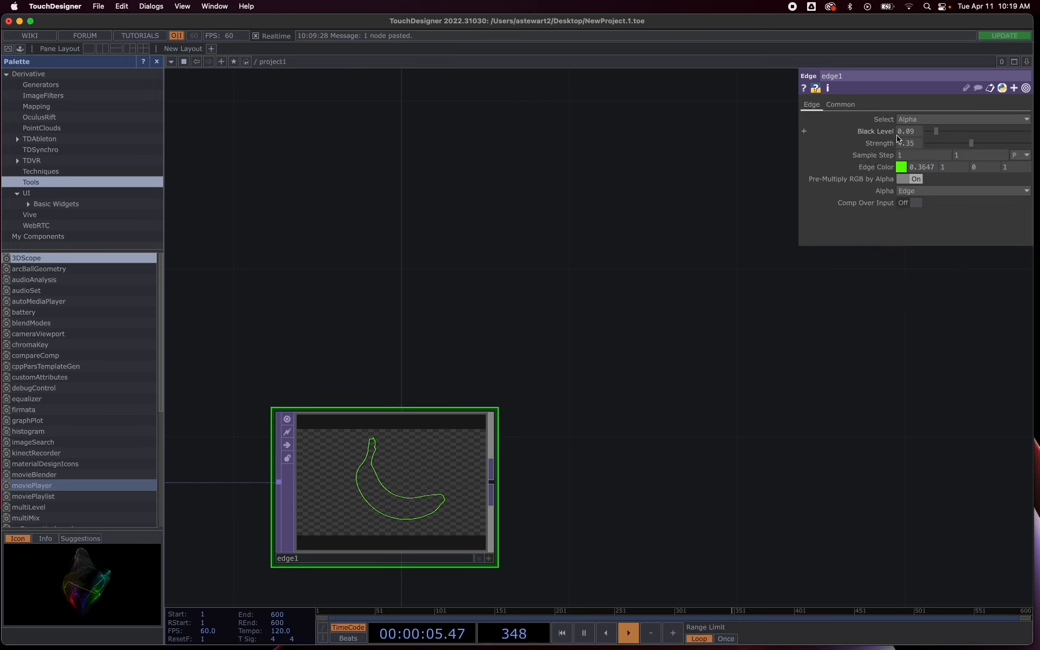
left_click(936, 123)
left_click(936, 132)
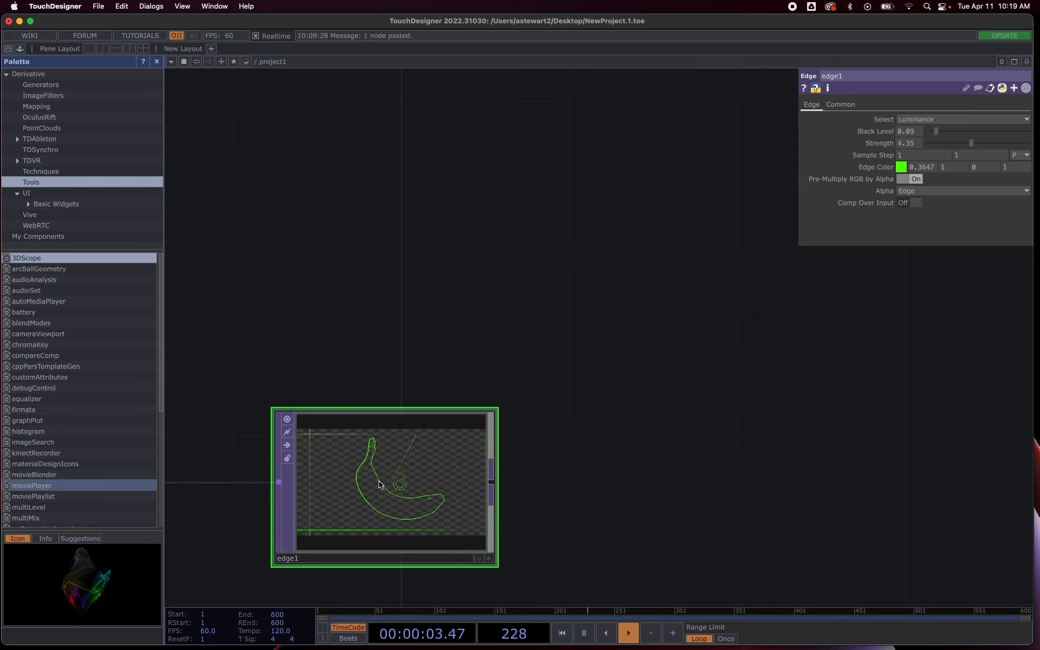
Compare the blended source image in switch1 with the edge outlines produced by edge1
scroll(377, 480, "up", 3)
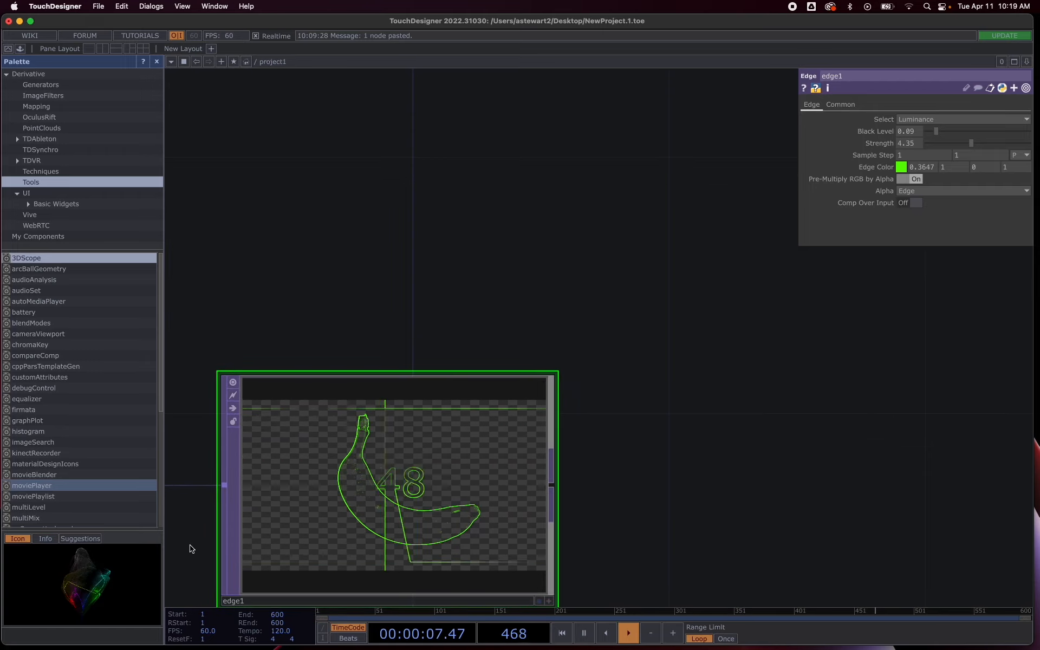
scroll(195, 542, "down", 2)
middle_click_drag(191, 540, 455, 358)
middle_click_drag(370, 427, 424, 490)
scroll(415, 484, "down", 5)
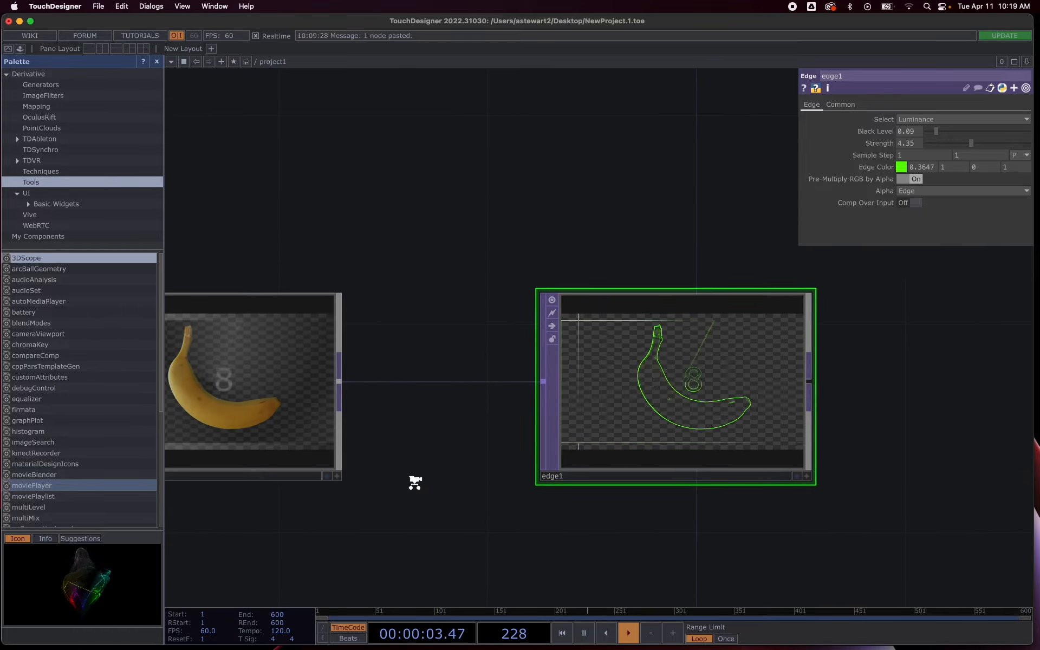
left_click(271, 421)
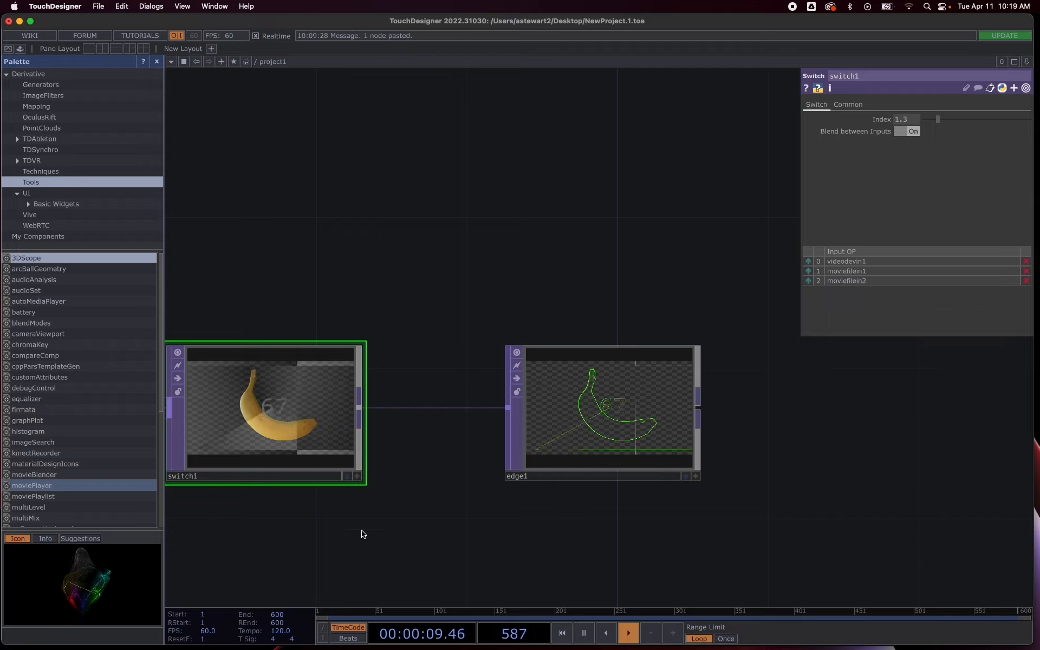
left_click_drag(458, 469, 459, 335)
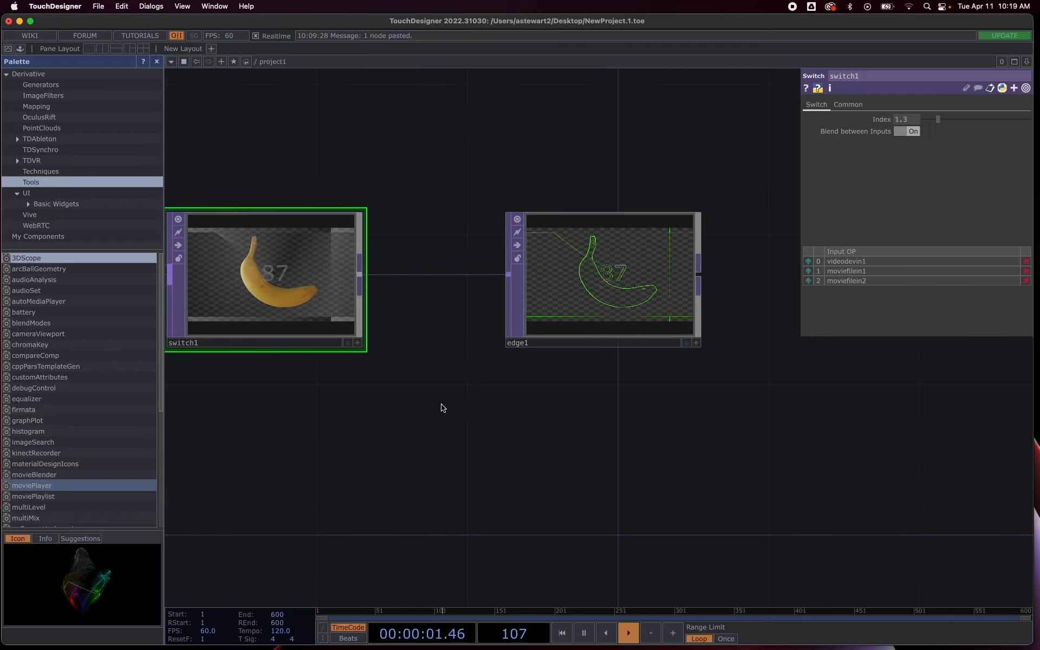
scroll(469, 454, "down", 3)
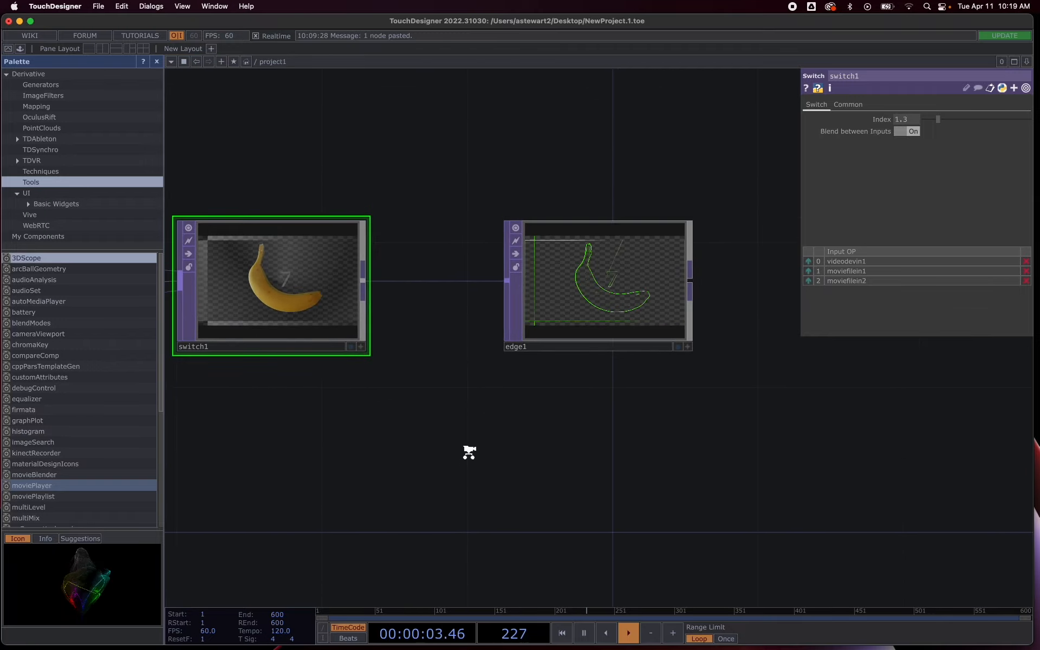
Try Comp Over Input on edge1 to overlay the edges on the source image, then switch it off again
left_click(569, 331)
left_click(924, 203)
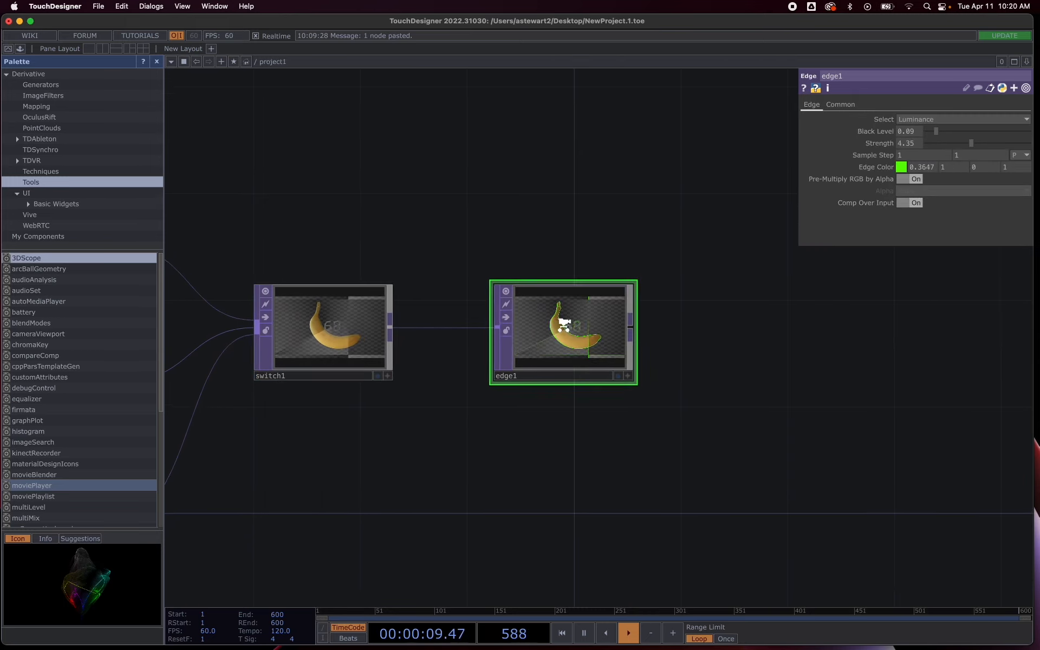
scroll(569, 327, "up", 5)
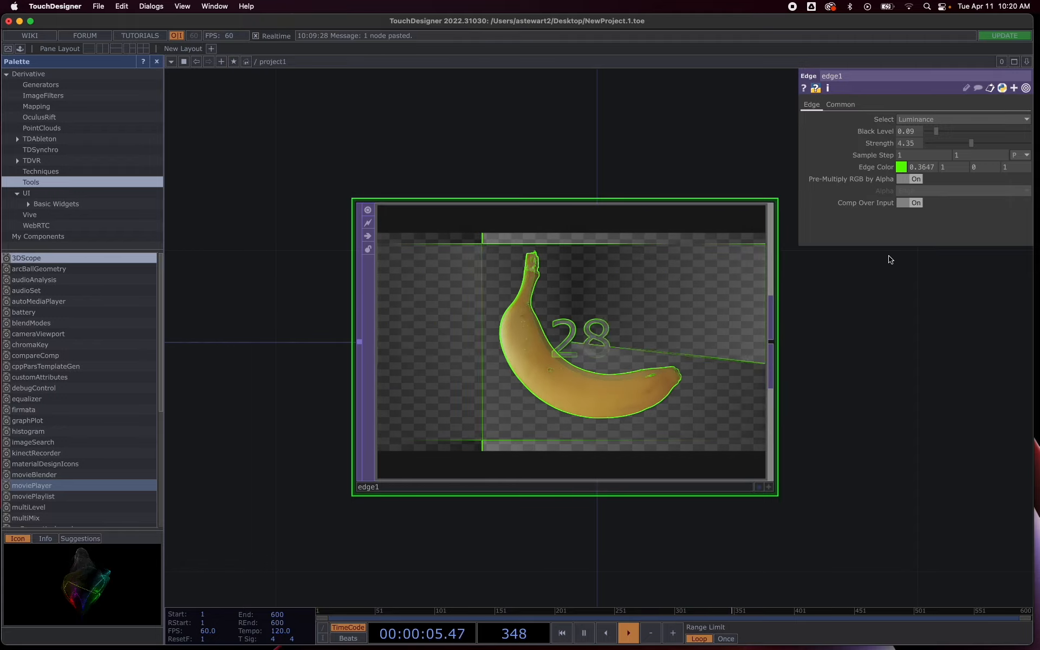
left_click(911, 203)
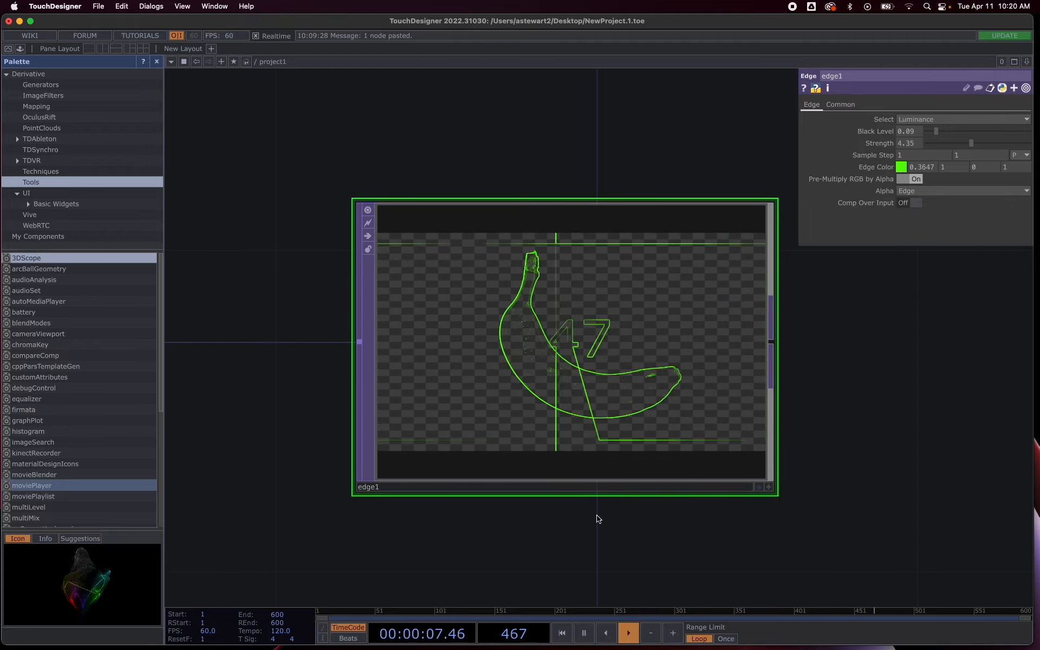
Add a Composite TOP fed by edge1, place it below and beyond edge1, and connect switch1's output to it as a second input
scroll(598, 518, "down", 5)
scroll(598, 518, "down", 5)
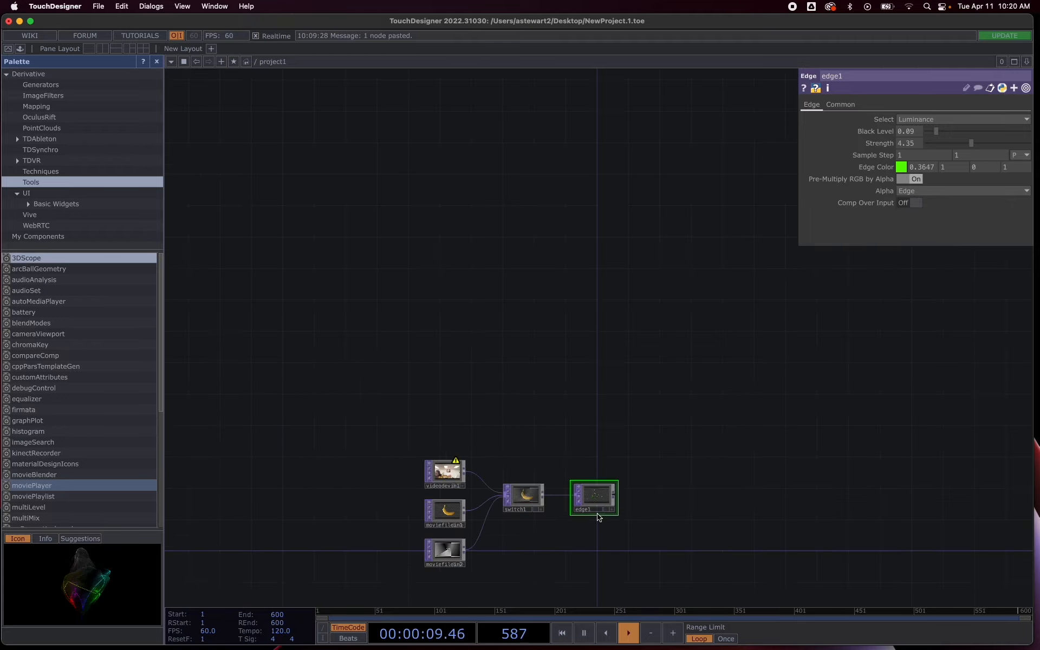
scroll(580, 538, "up", 5)
scroll(576, 538, "down", 4)
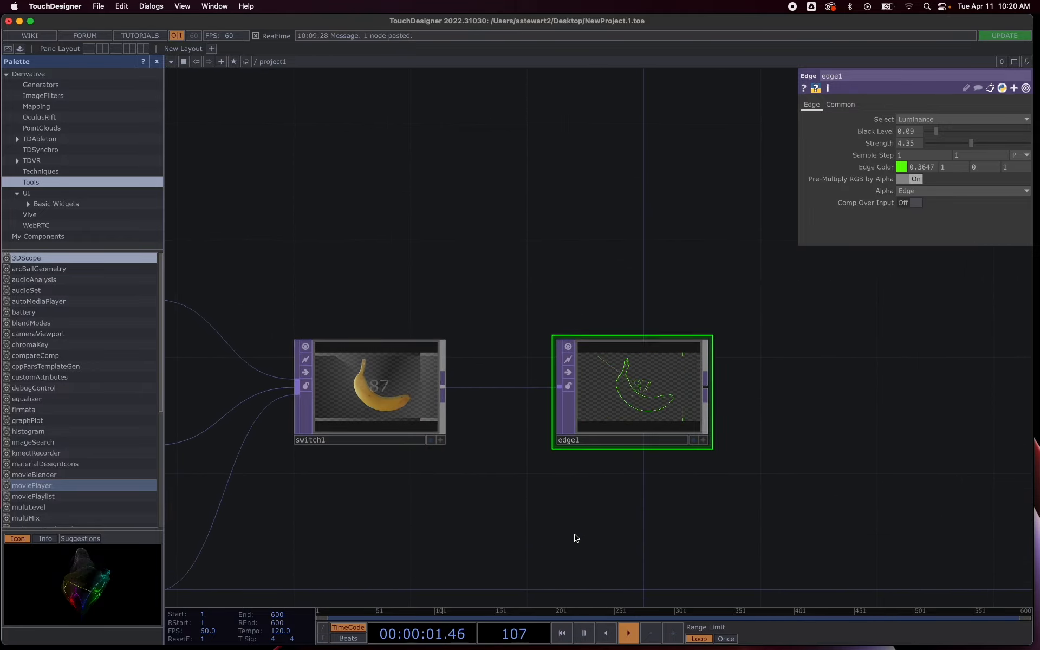
left_click_drag(547, 512, 575, 392)
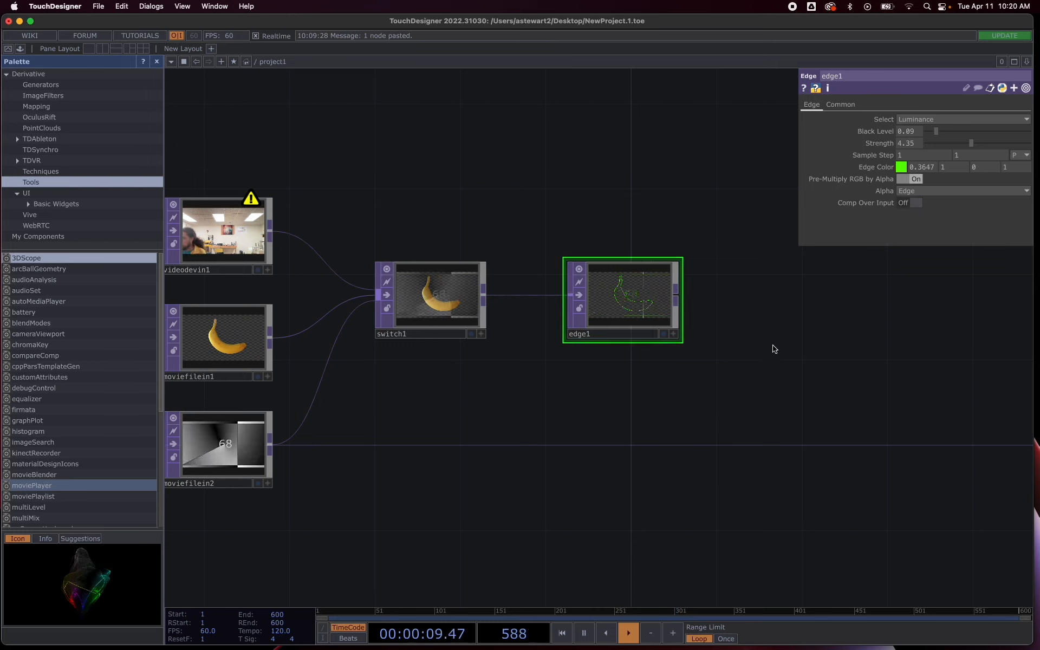
right_click(677, 299)
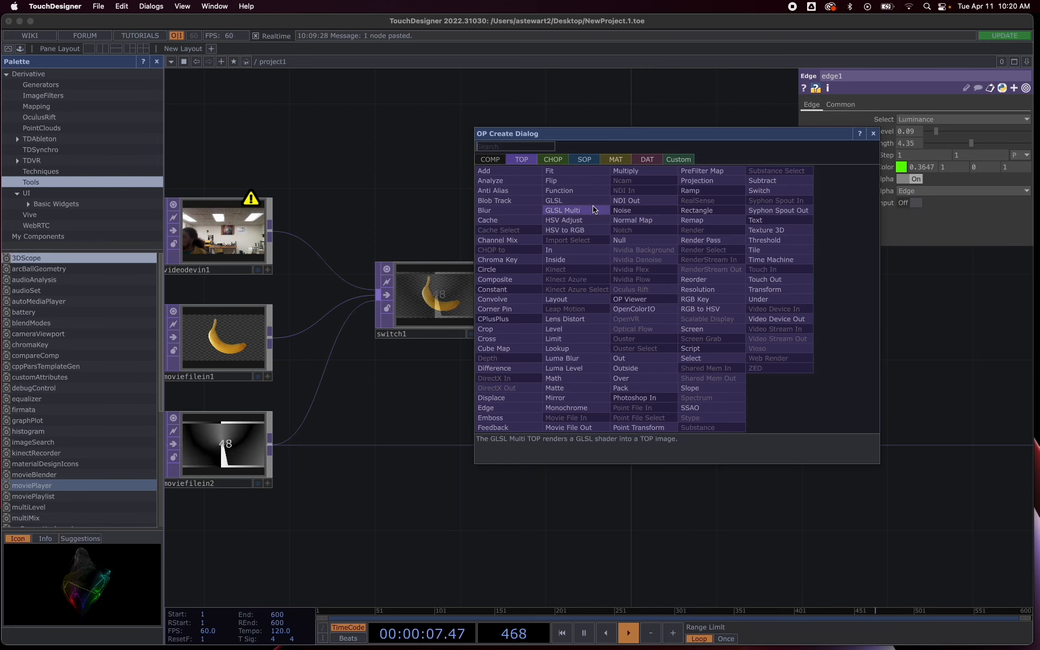
left_click(501, 283)
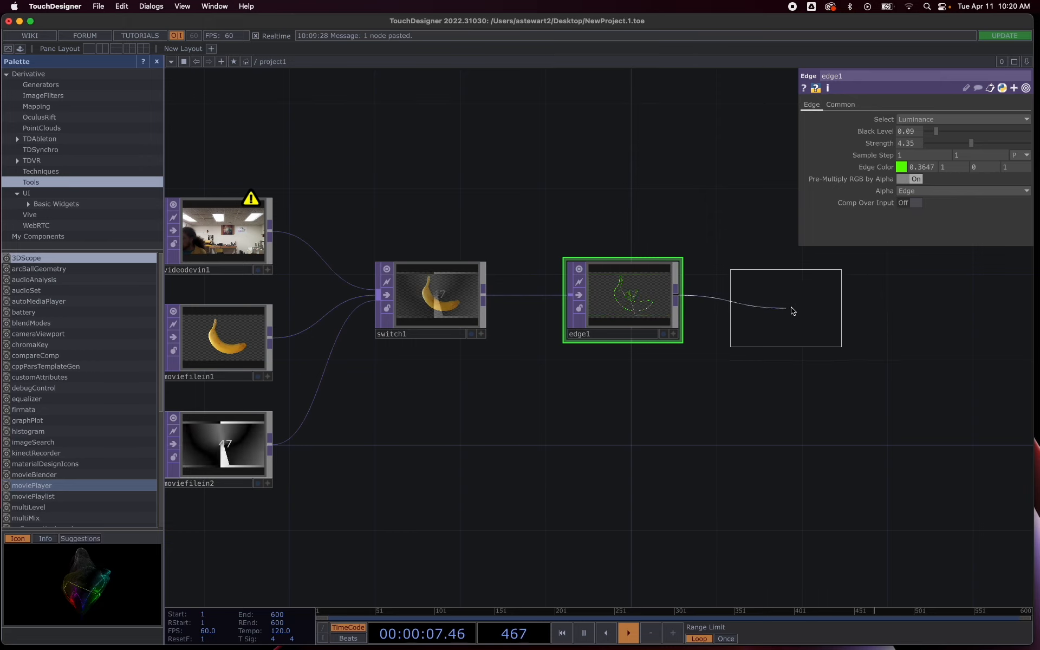
left_click(772, 489)
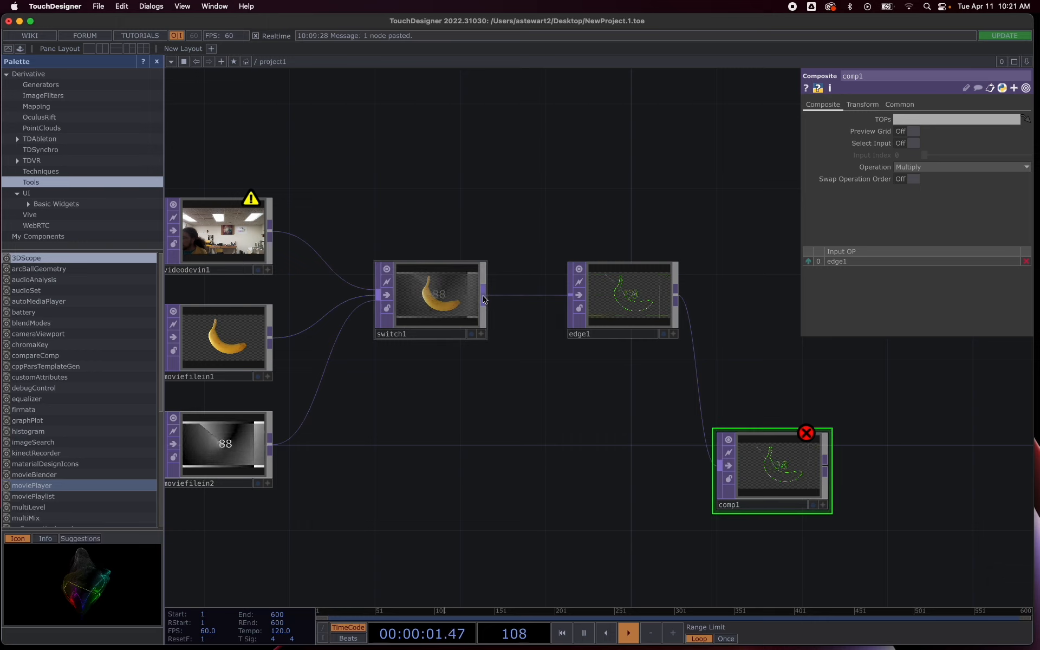
left_click(496, 314)
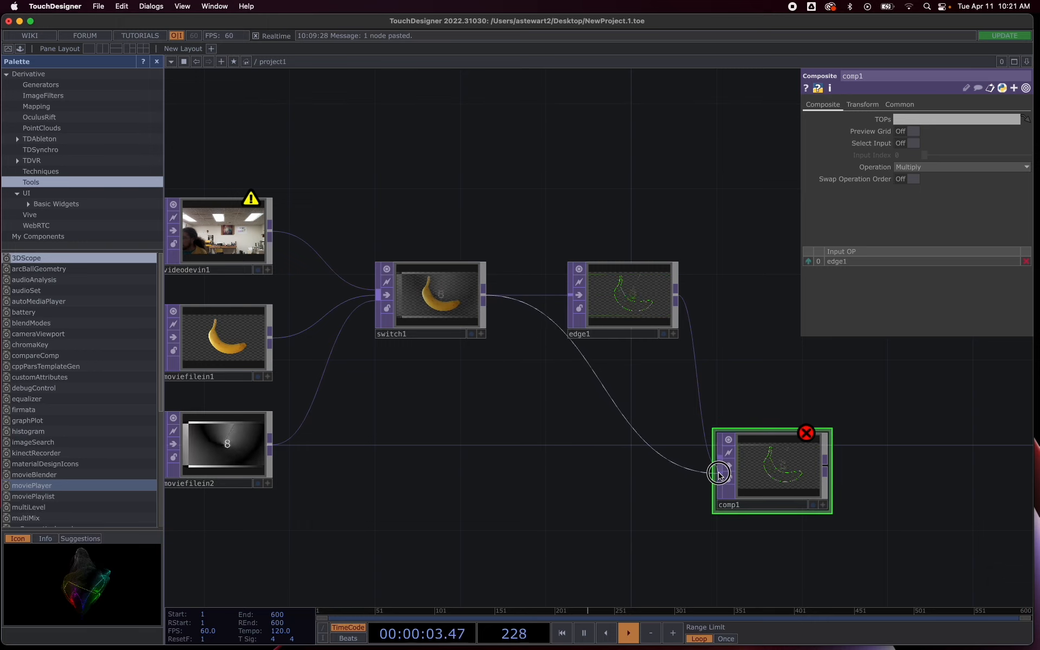
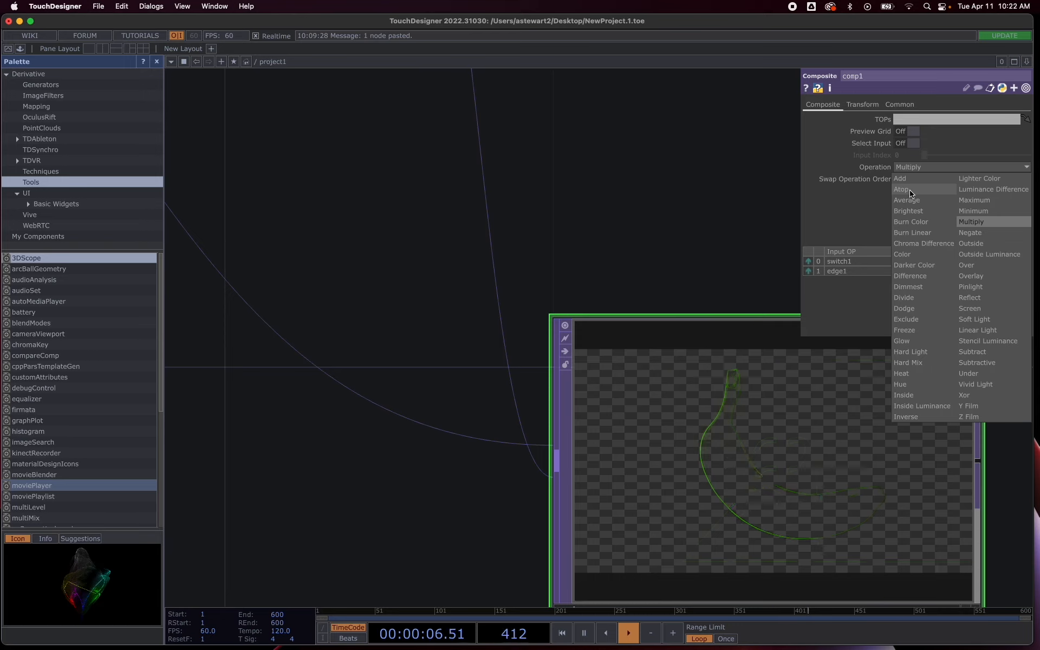
Set comp1's Operation to Atop and reorder its inputs so edge1 comes before switch1
left_click(910, 191)
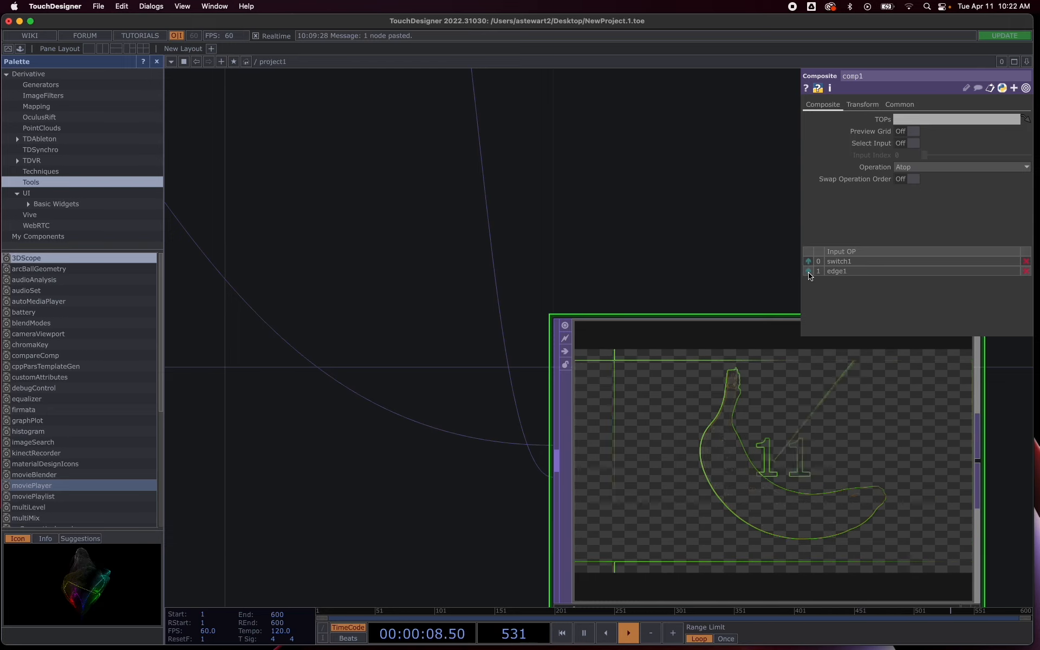
left_click_drag(809, 261, 809, 274)
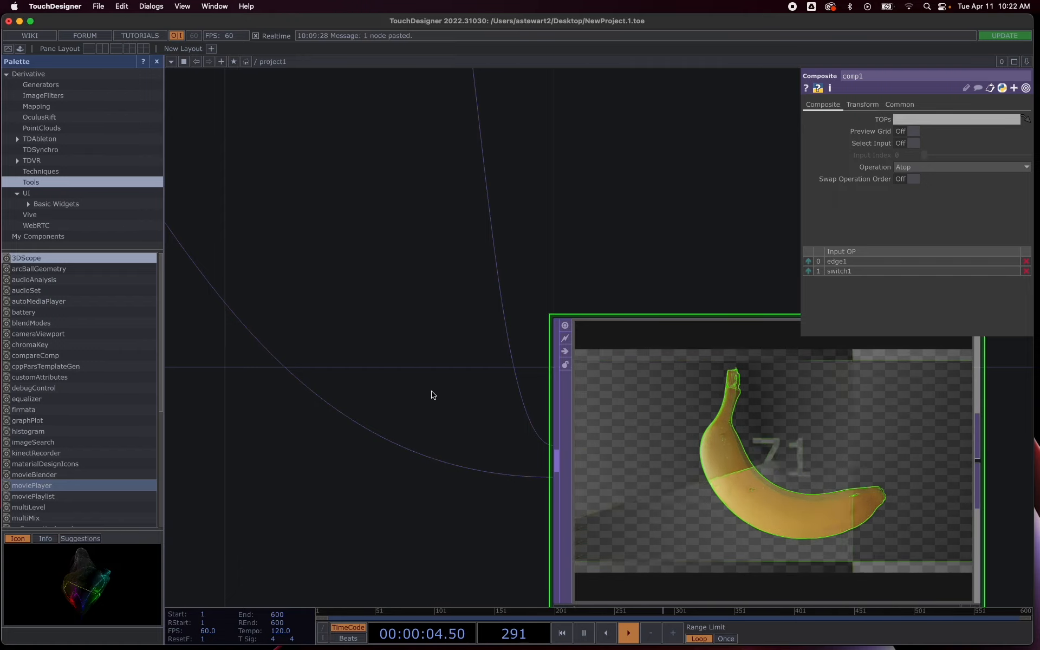
scroll(431, 399, "down", 5)
scroll(432, 402, "up", 2)
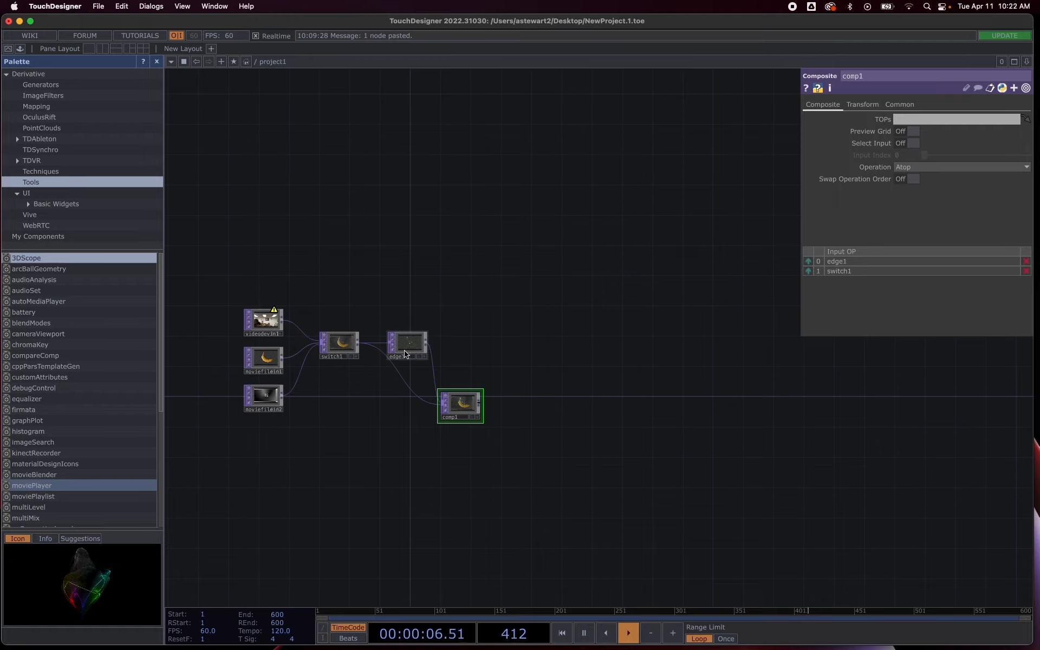
scroll(404, 353, "up", 3)
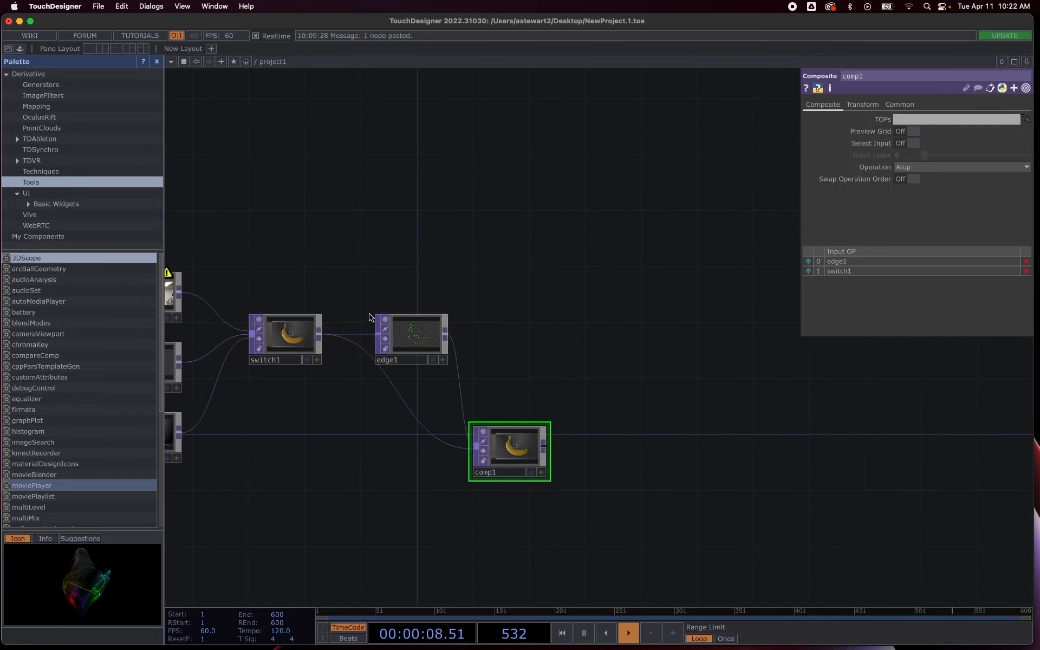
Try Freeze and then Overlay as comp1's Operation to compare how the edges blend with the source
scroll(511, 461, "up", 7)
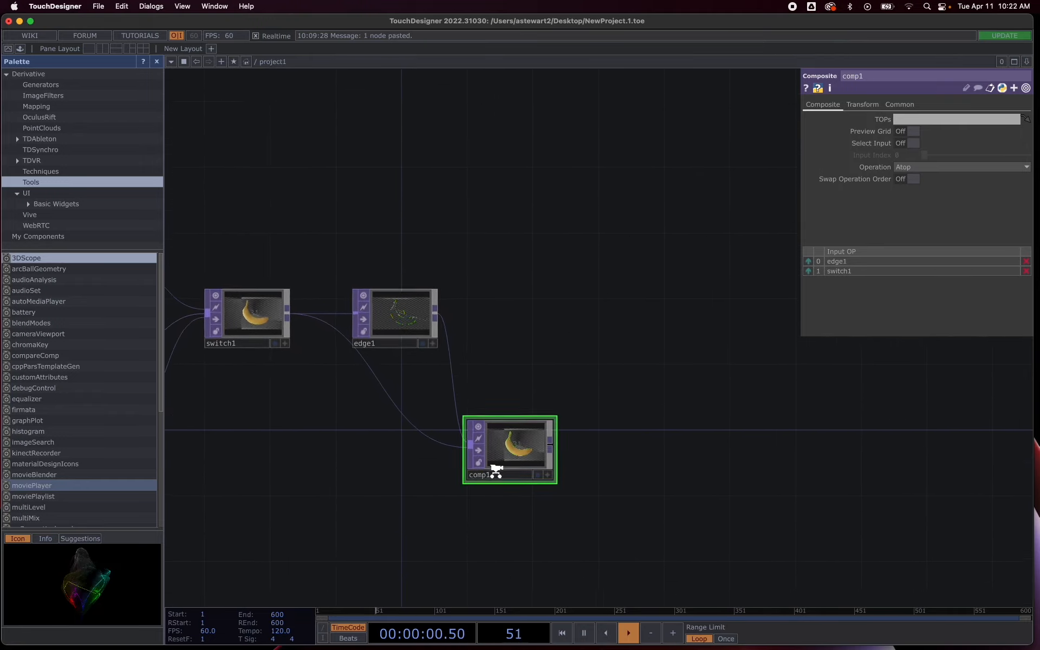
scroll(495, 475, "down", 1)
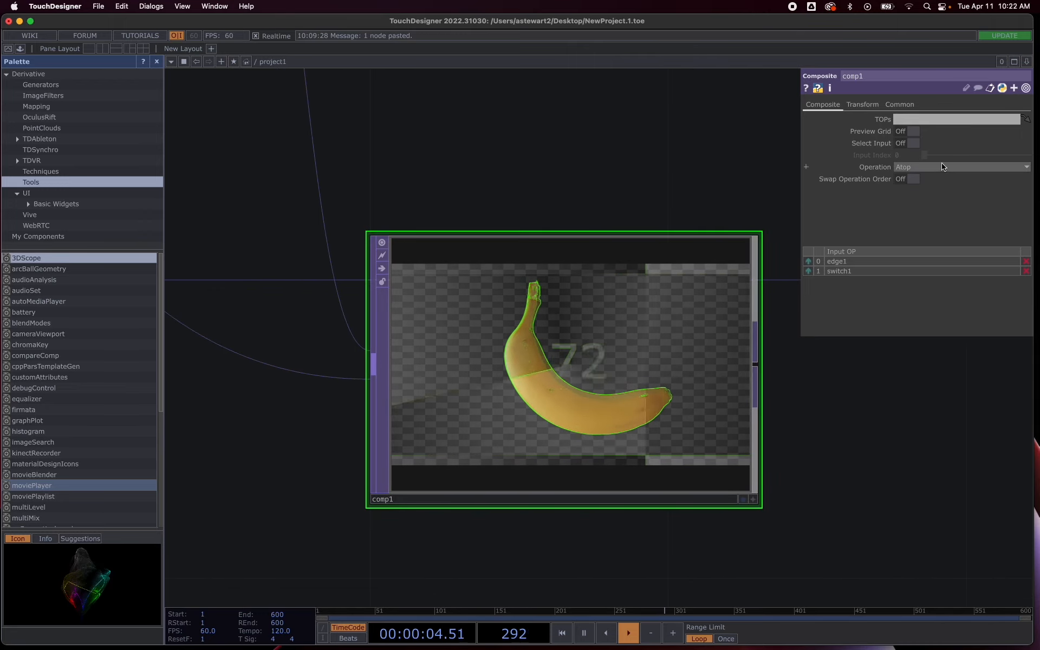
left_click(945, 167)
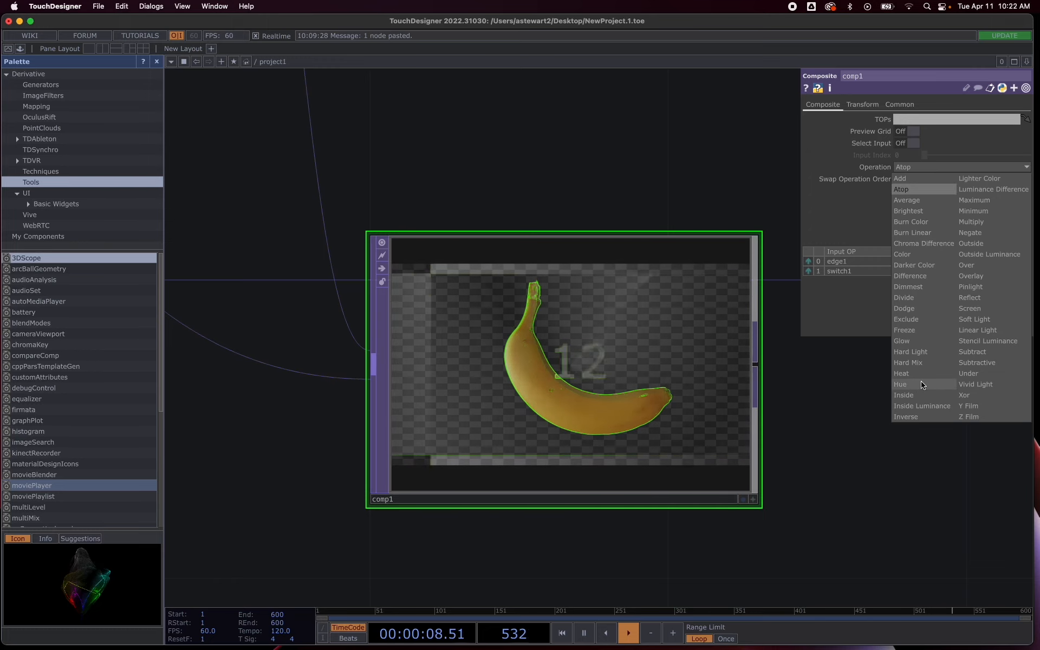
left_click(915, 332)
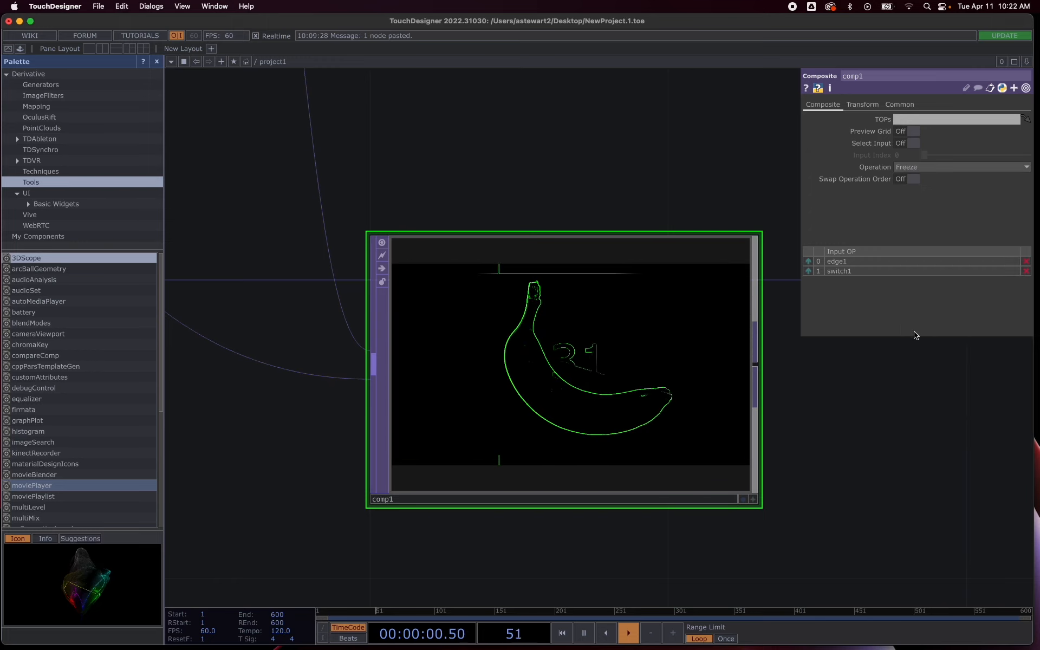
left_click(932, 169)
left_click(983, 282)
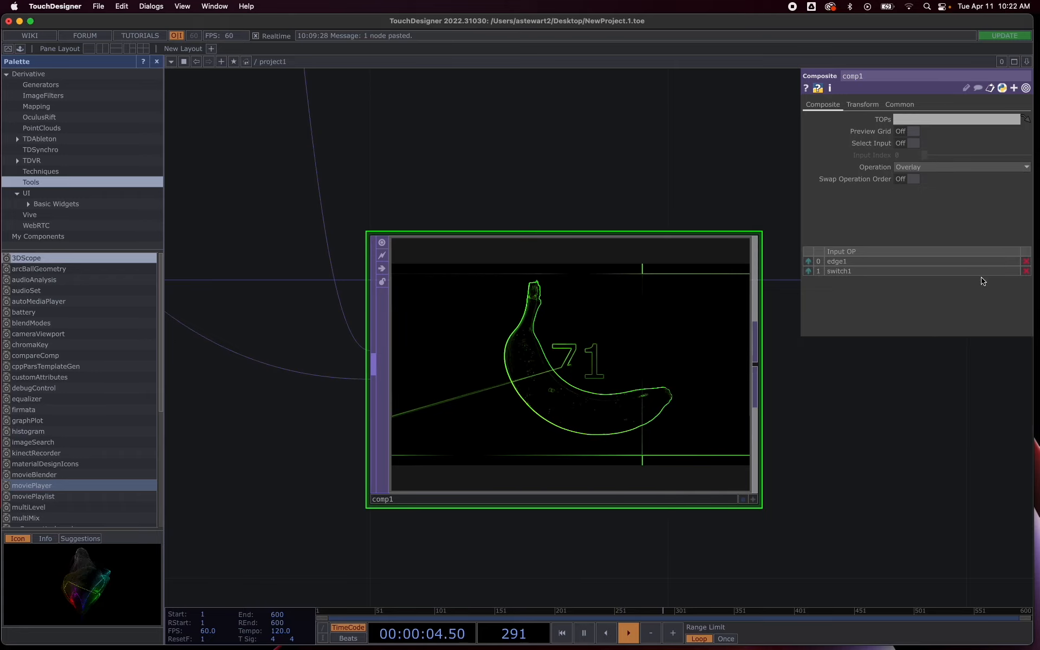
Reorder comp1's inputs so switch1 comes before edge1, and set its Operation to Freeze
left_click(809, 272)
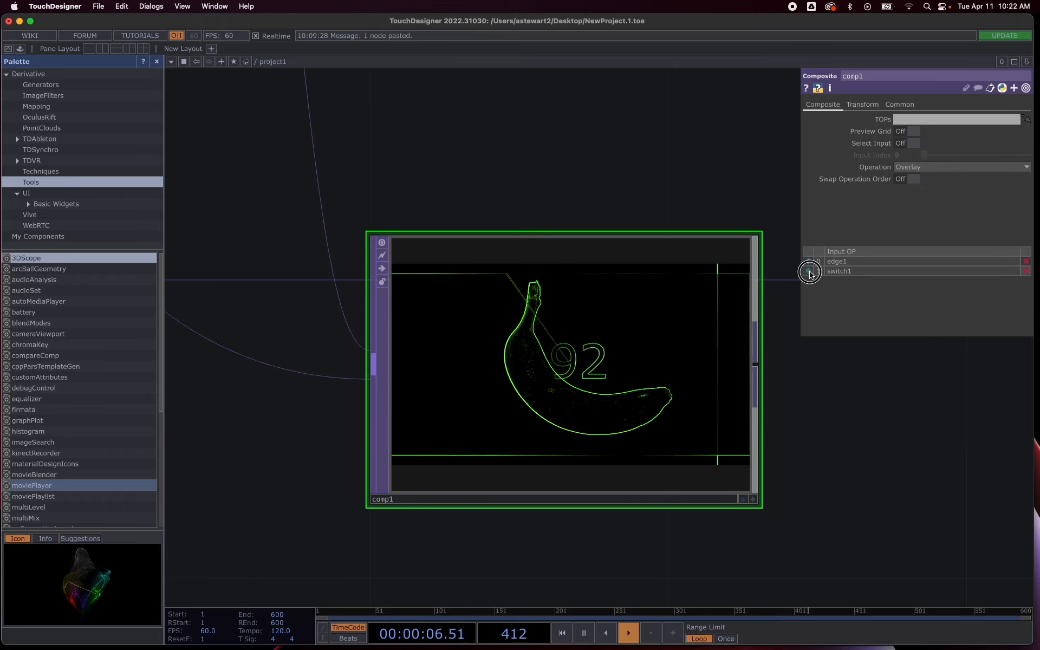
left_click(931, 167)
left_click(915, 332)
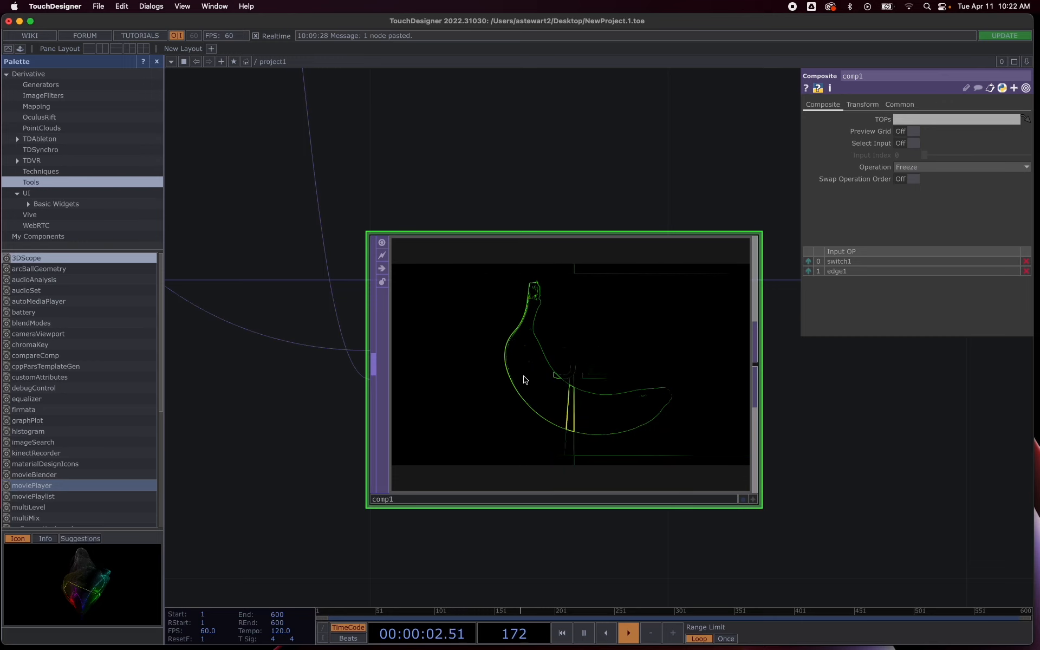
Try Maximum, Outside Luminance and Dodge in turn as comp1's Operation
left_click(927, 168)
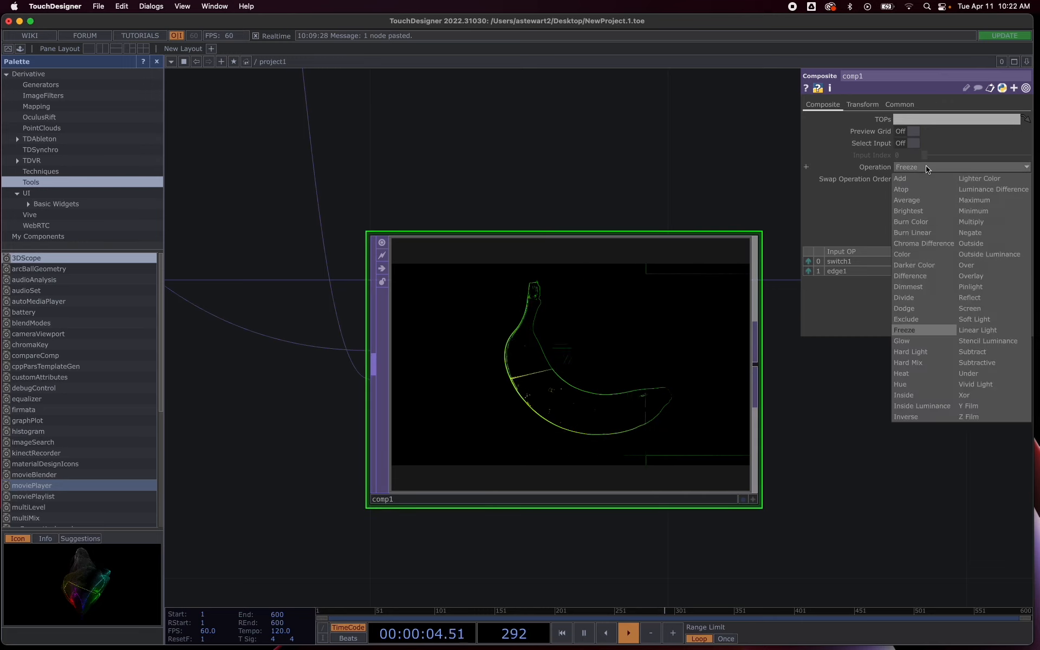
left_click(978, 200)
left_click(955, 168)
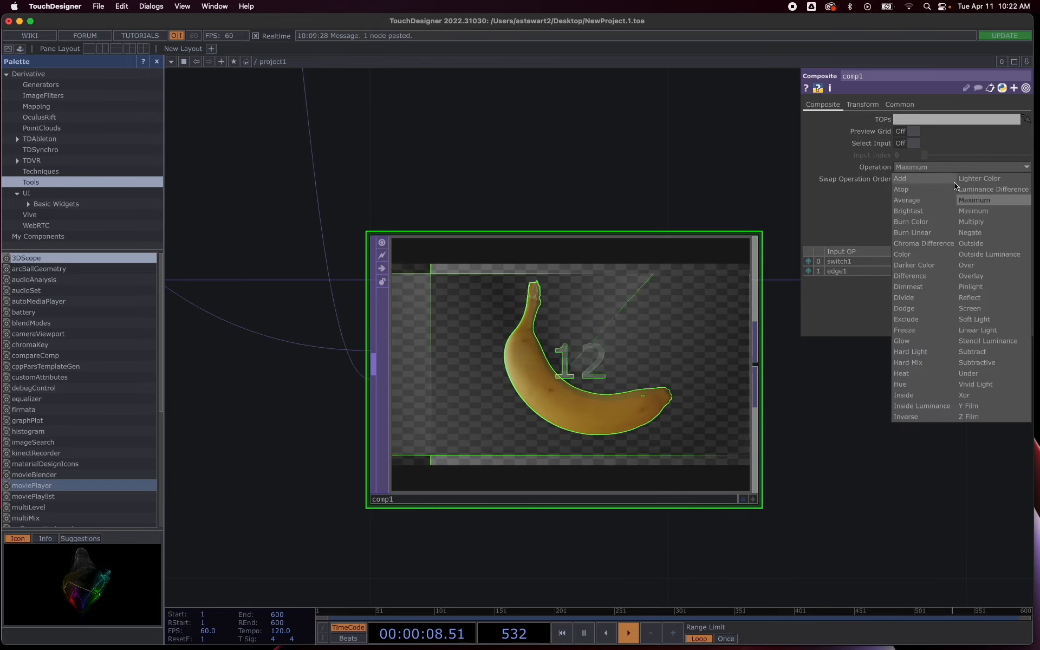
left_click(977, 253)
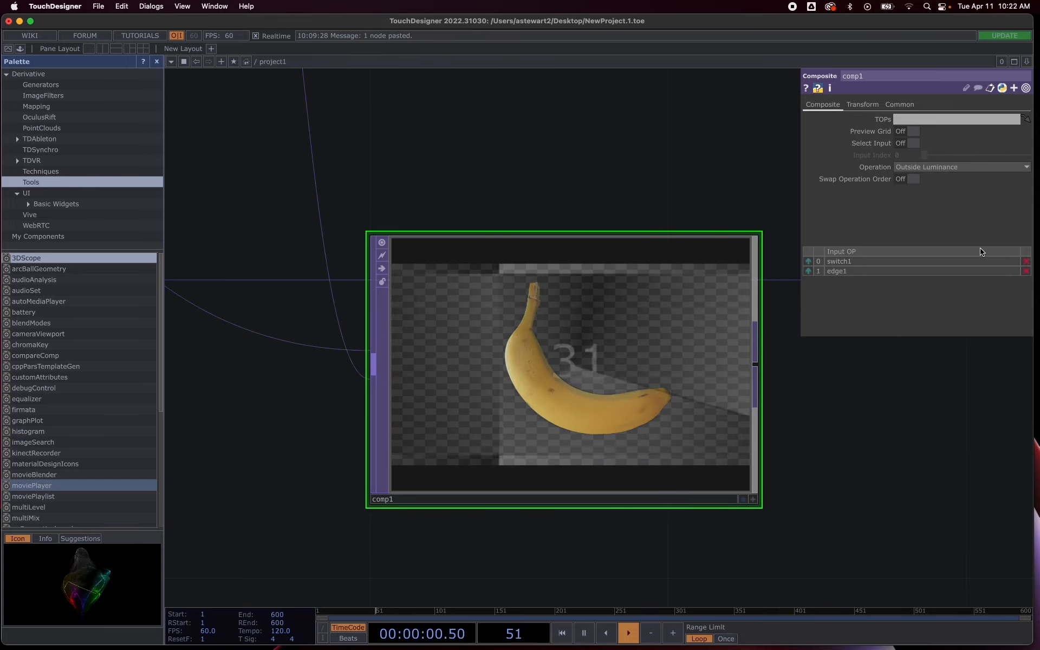
left_click(970, 167)
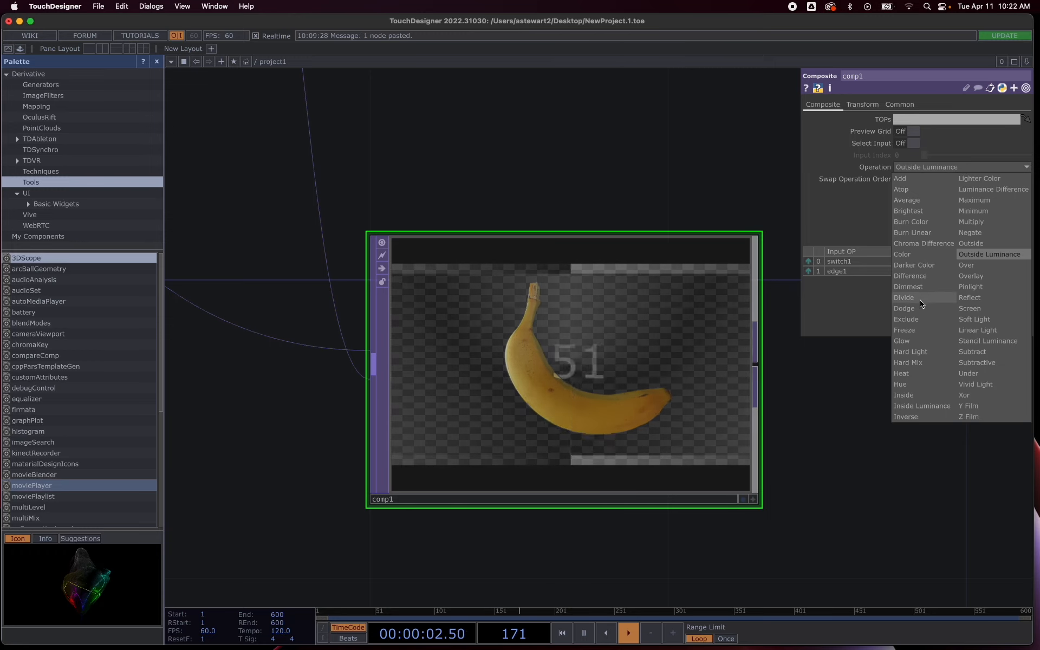
left_click(919, 308)
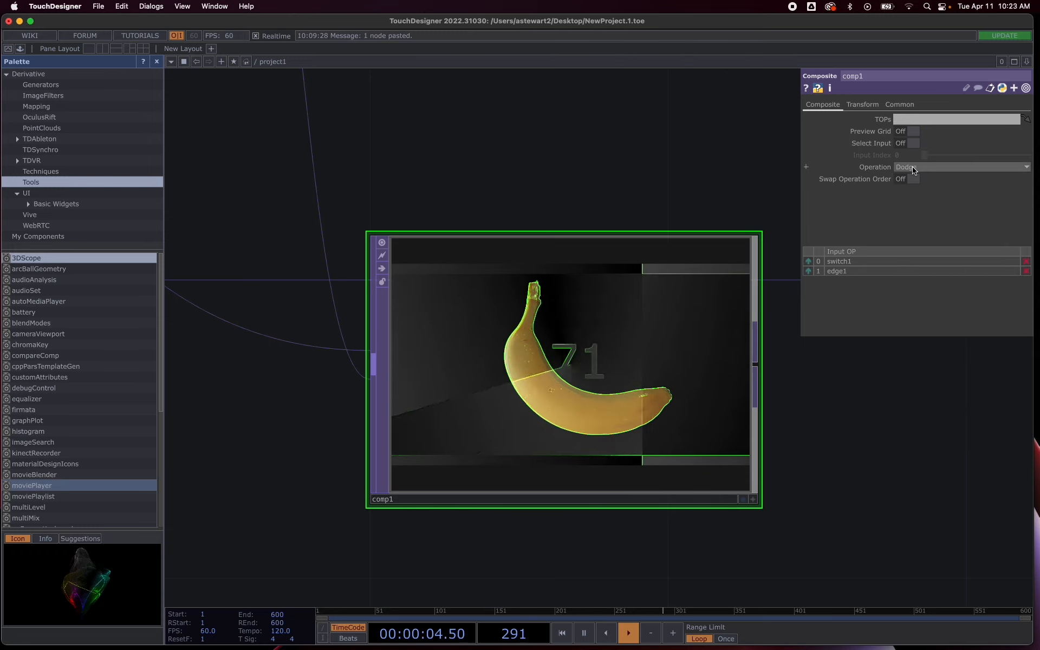
Try Dimmest, Heat and Subtractive as comp1's Operation, swapping the two inputs and back again under Subtractive
left_click(914, 170)
left_click(918, 292)
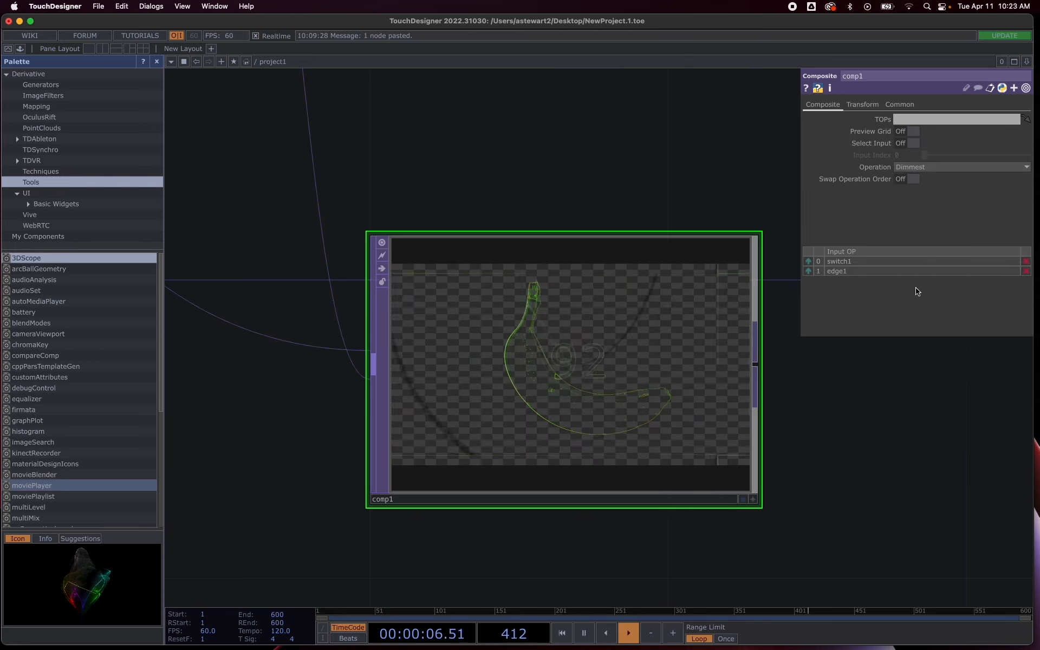
left_click(927, 167)
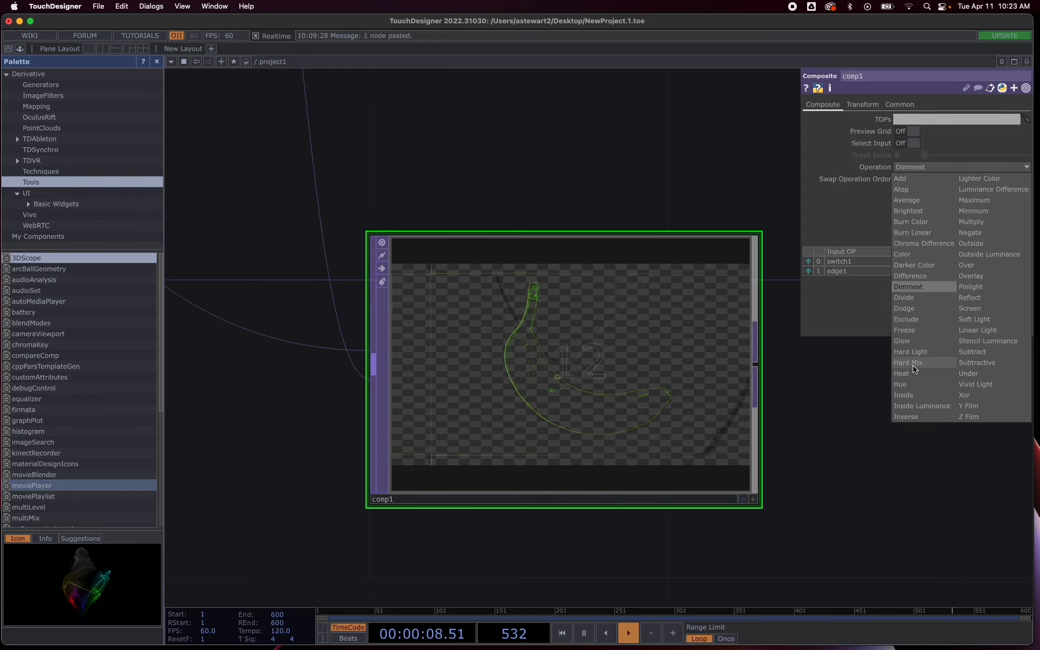
left_click(910, 373)
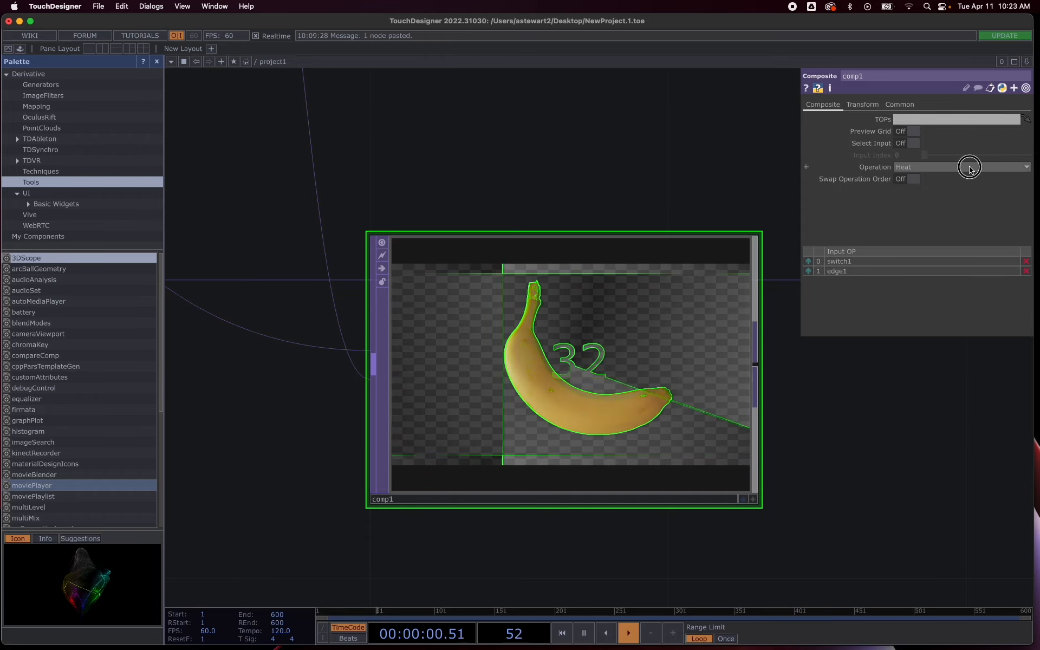
left_click(971, 168)
left_click(975, 362)
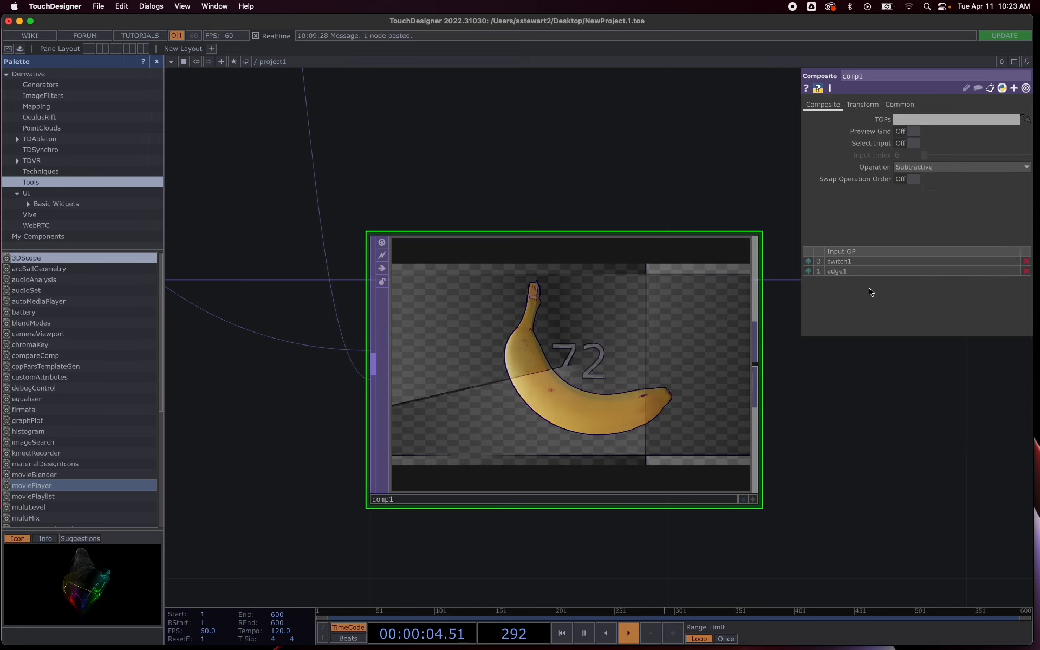
left_click(809, 271)
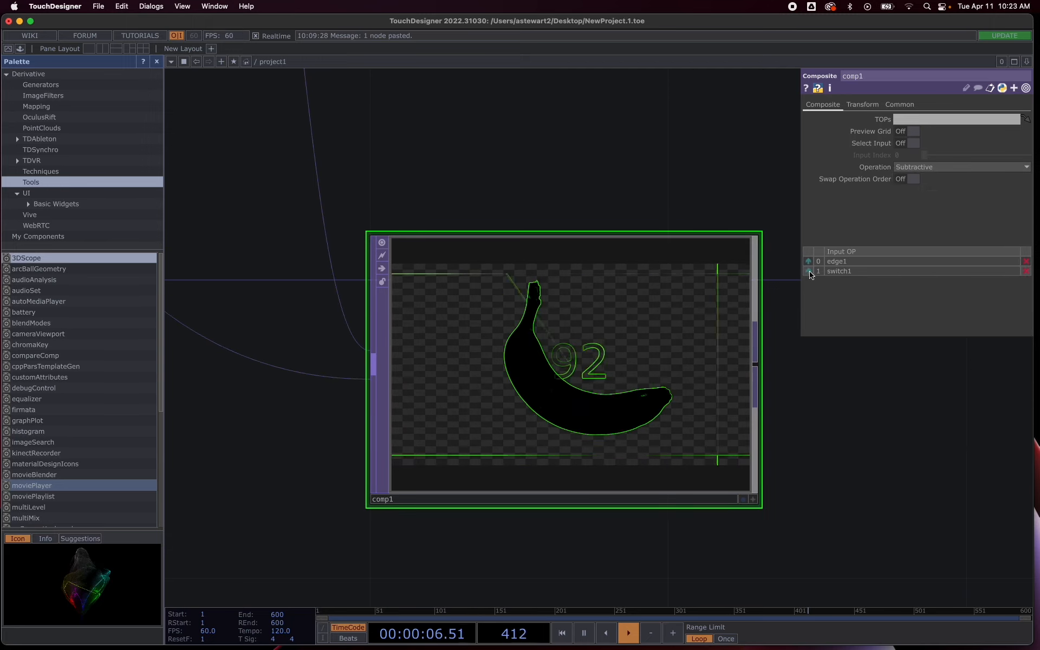
left_click(809, 271)
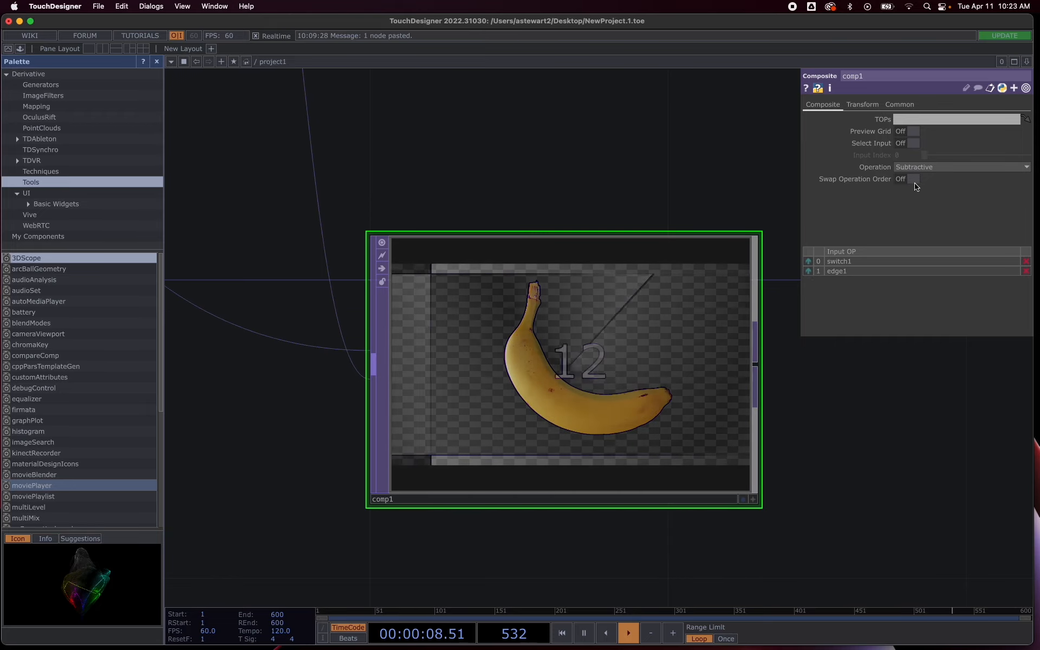
Try Soft Light as comp1's Operation, and settle on Screen
left_click(954, 167)
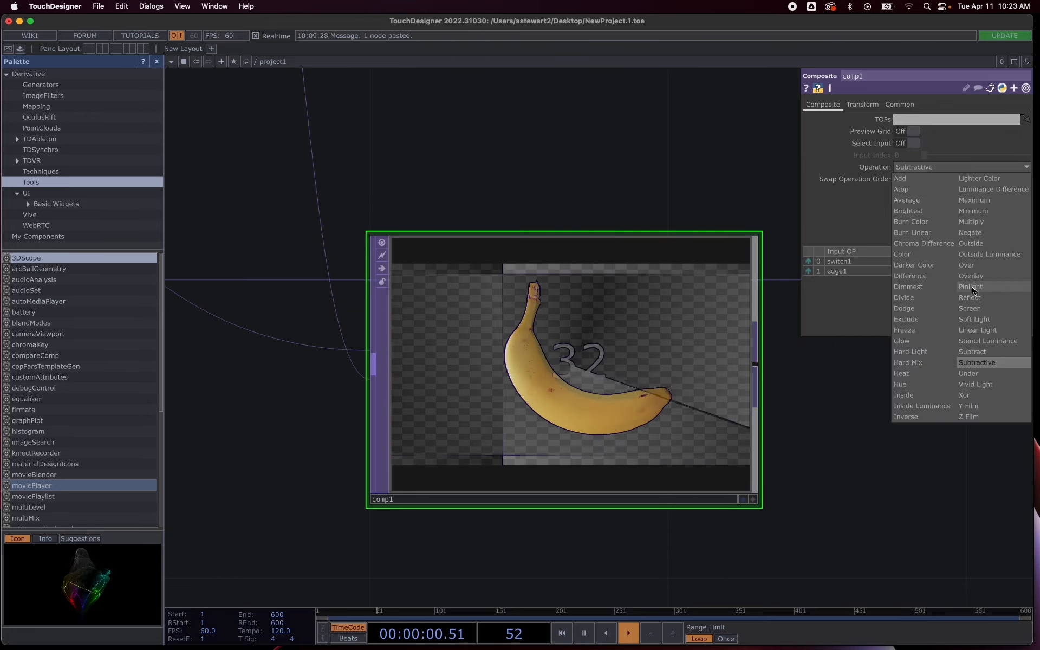
left_click(975, 319)
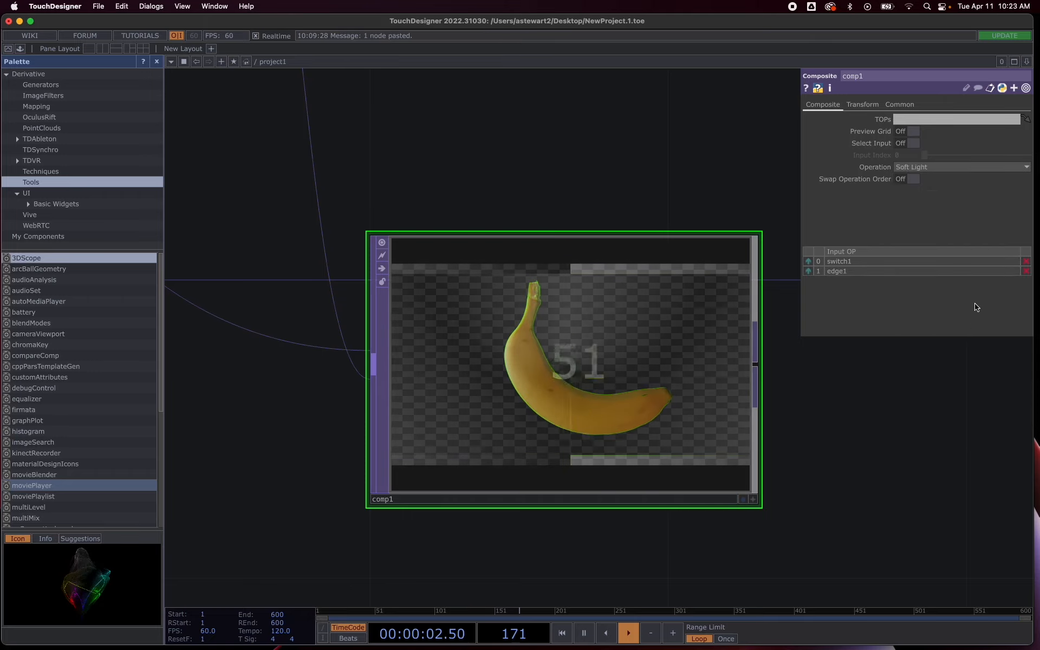
left_click(954, 167)
left_click(970, 308)
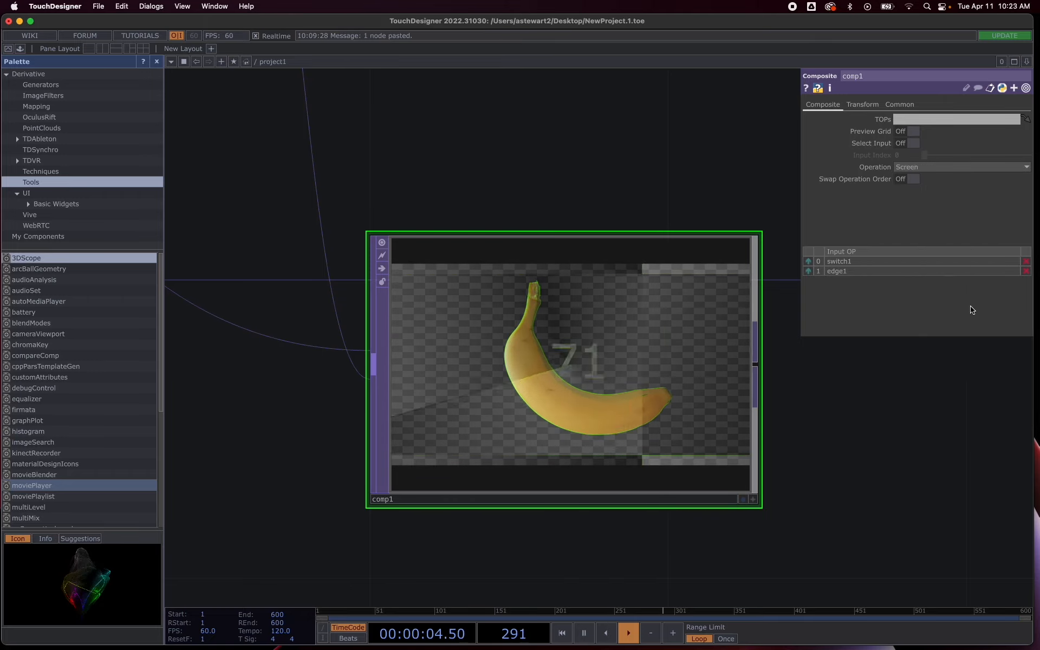
Set switch1's Index to 0.31 to blend the webcam video with the banana image
scroll(497, 440, "down", 5)
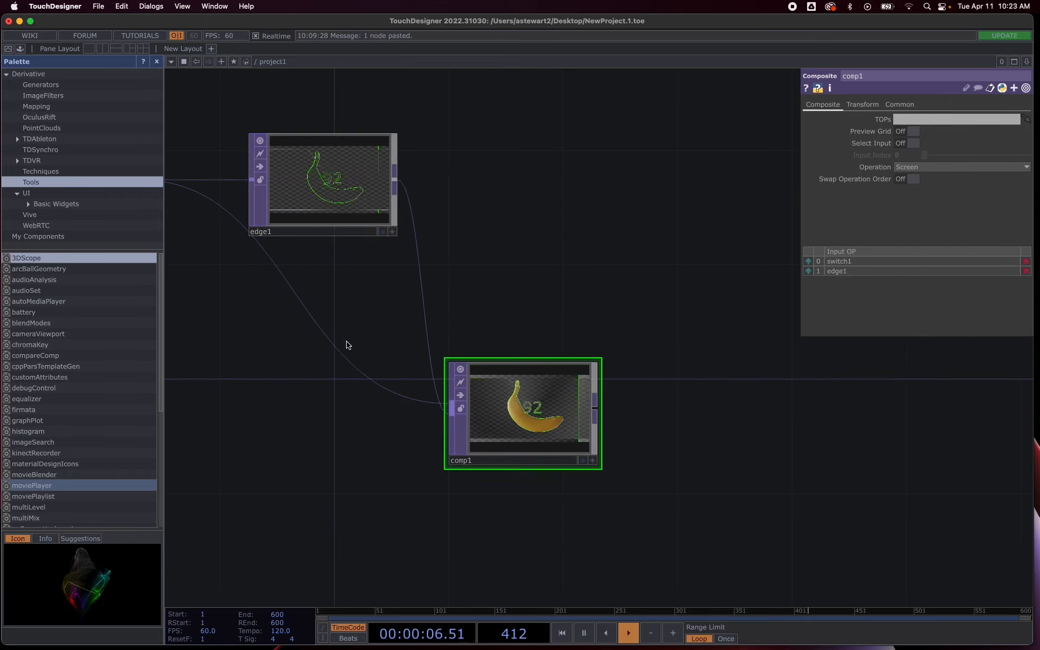
left_click_drag(257, 336, 574, 399)
scroll(406, 449, "down", 2)
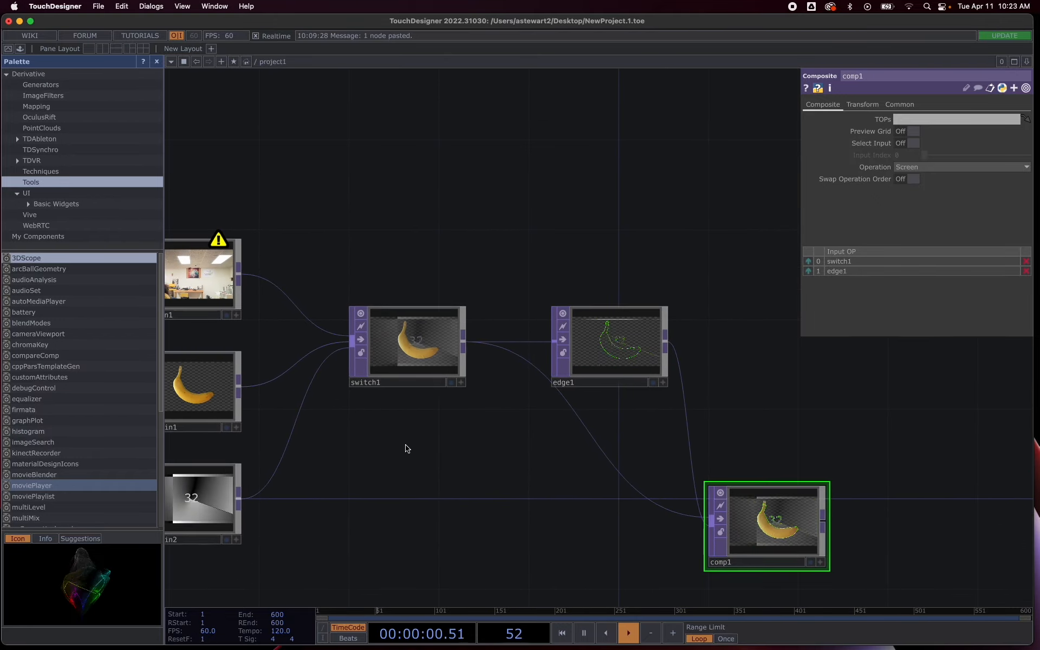
left_click(406, 347)
left_click_drag(938, 119, 917, 116)
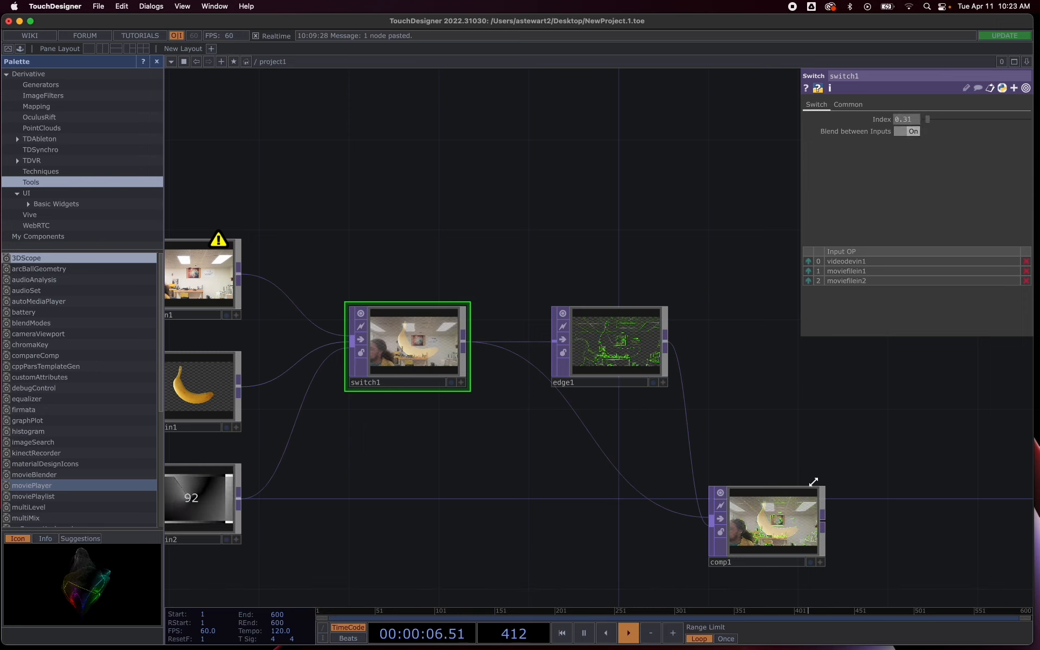
Examine comp1's output up close to see how the edges overlay the blended webcam and banana picture
scroll(774, 561, "up", 3)
scroll(775, 561, "up", 5)
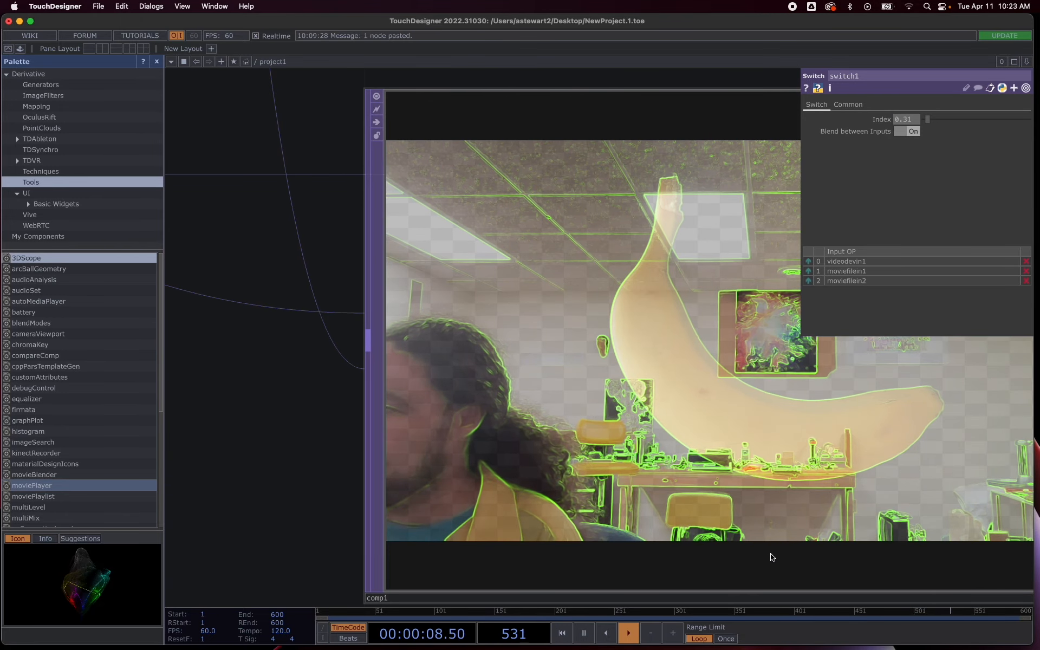
scroll(771, 554, "down", 1)
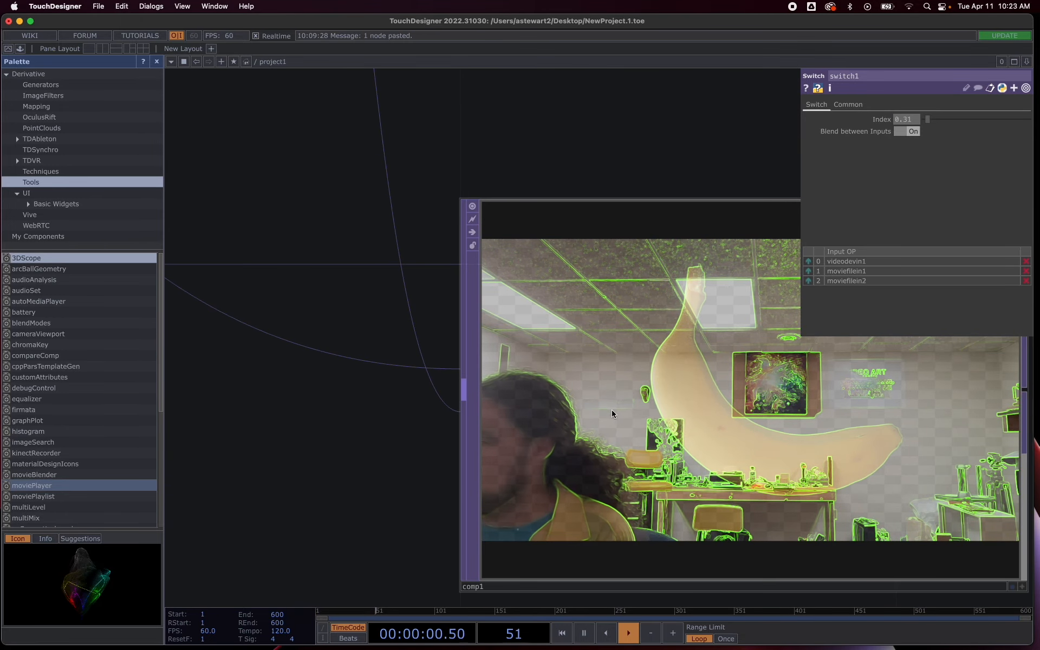
scroll(614, 412, "down", 2)
scroll(619, 415, "down", 5)
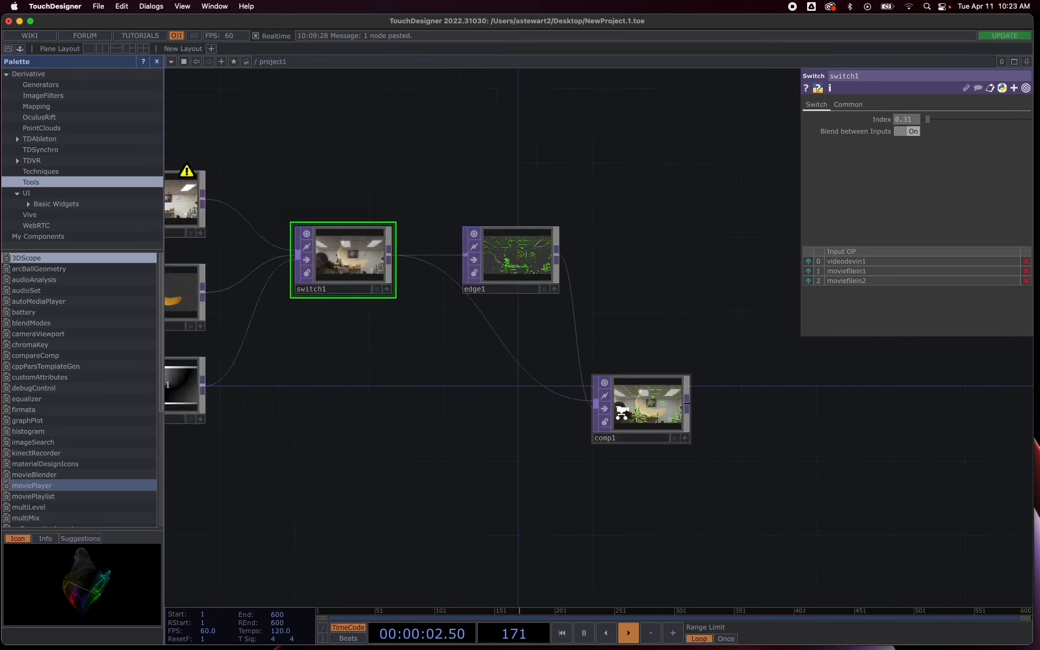
Move the comp1 node up closer to edge1 and leave it selected
scroll(621, 417, "up", 2)
scroll(622, 417, "up", 2)
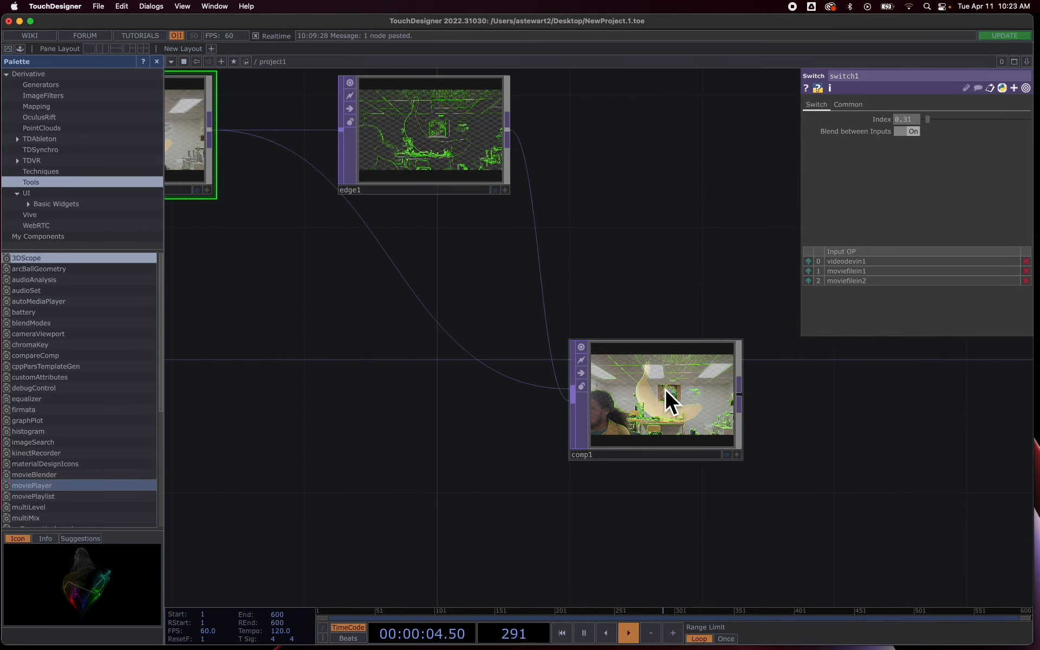
left_click_drag(663, 393, 637, 263)
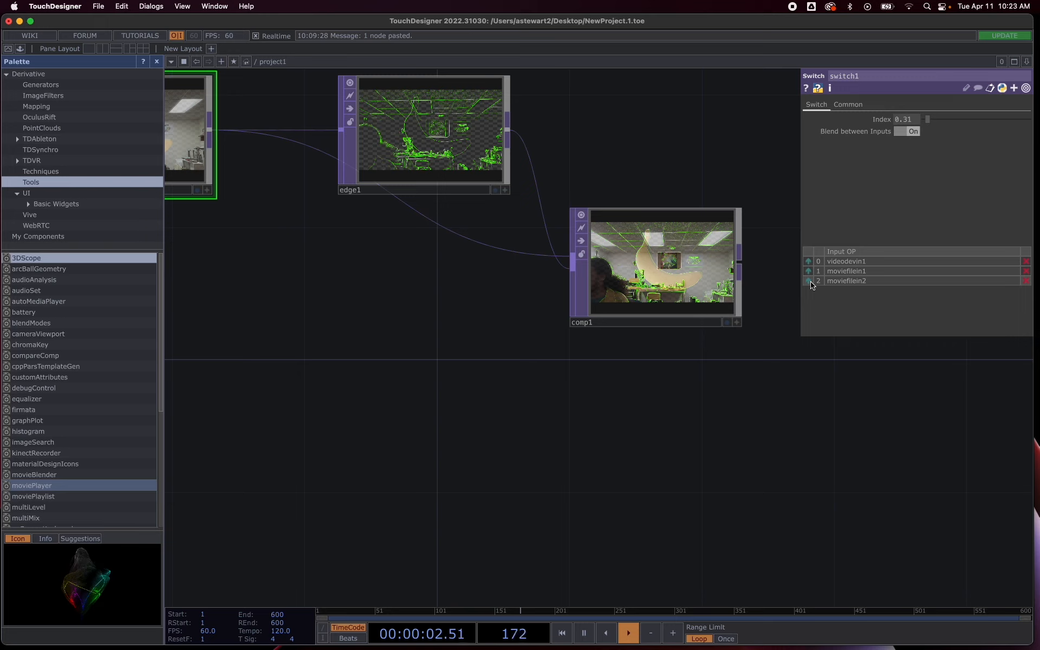
left_click_drag(659, 272, 656, 324)
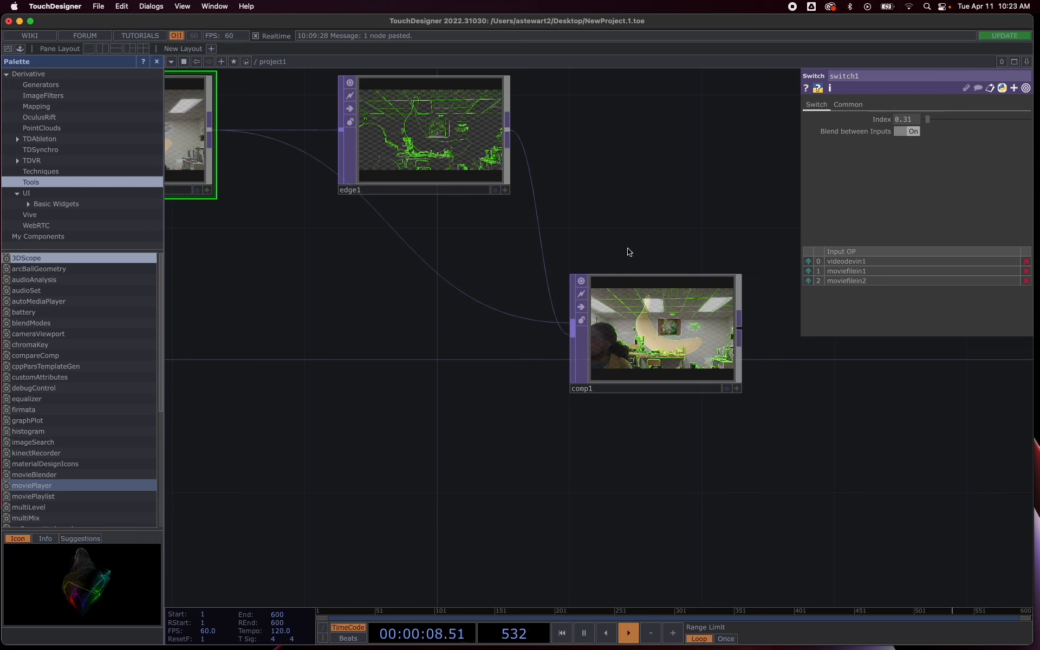
left_click(634, 285)
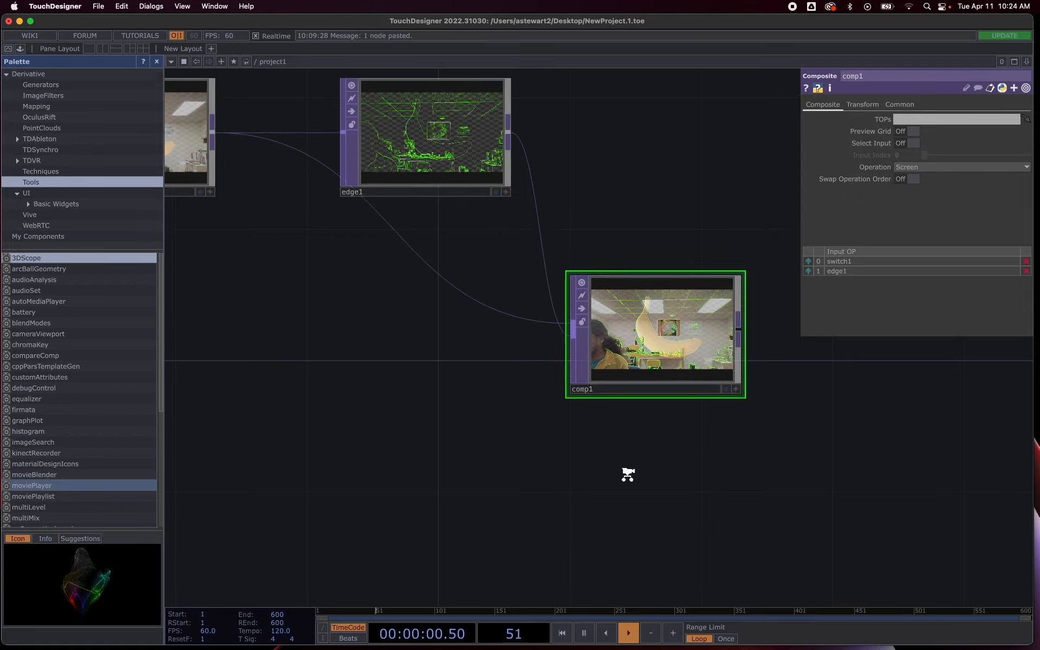
scroll(630, 477, "down", 3)
scroll(630, 479, "down", 3)
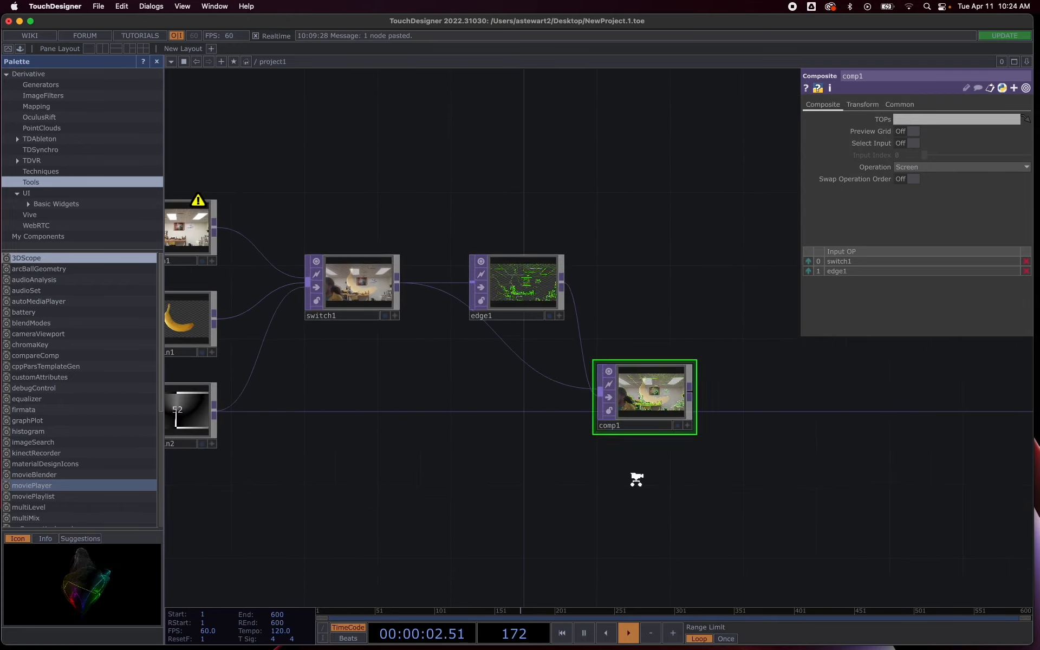
scroll(636, 479, "up", 3)
left_click_drag(631, 460, 567, 383)
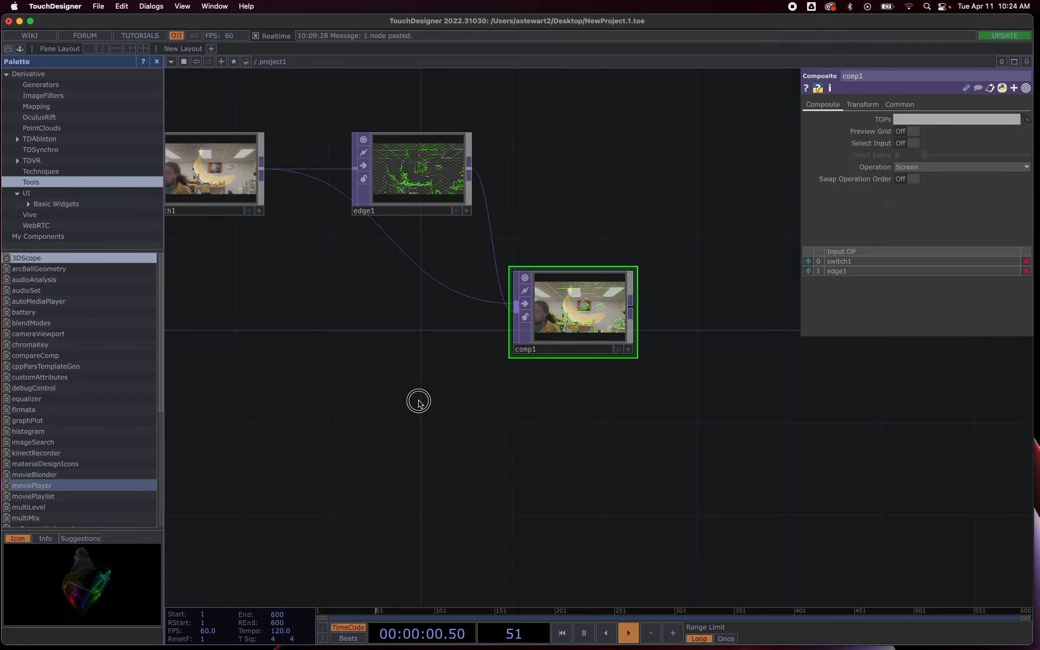
left_click_drag(419, 401, 525, 416)
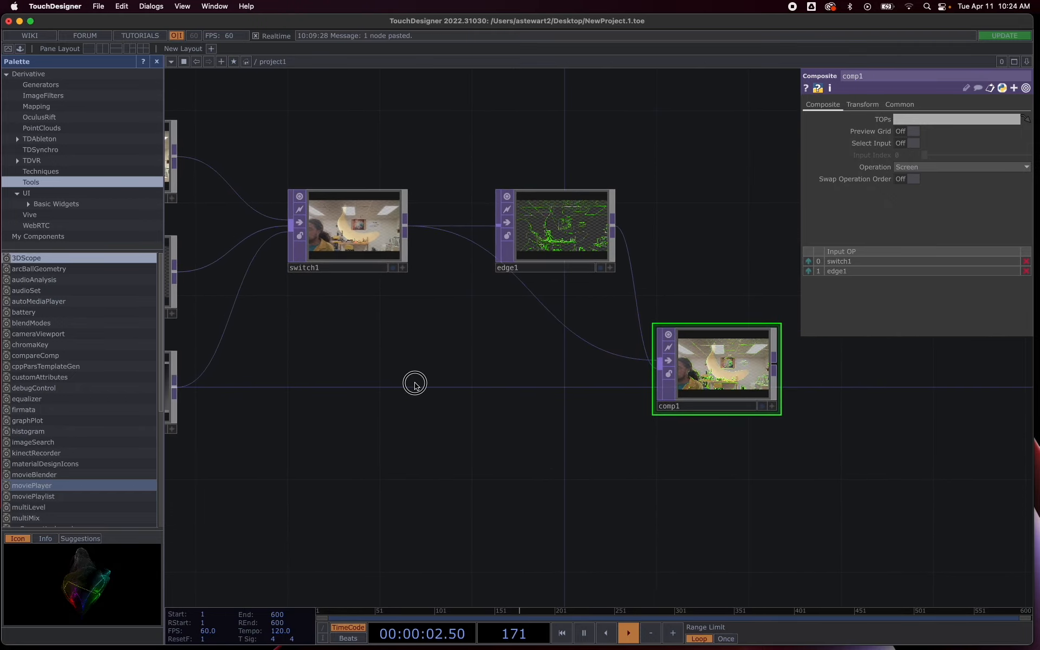
left_click_drag(415, 383, 509, 418)
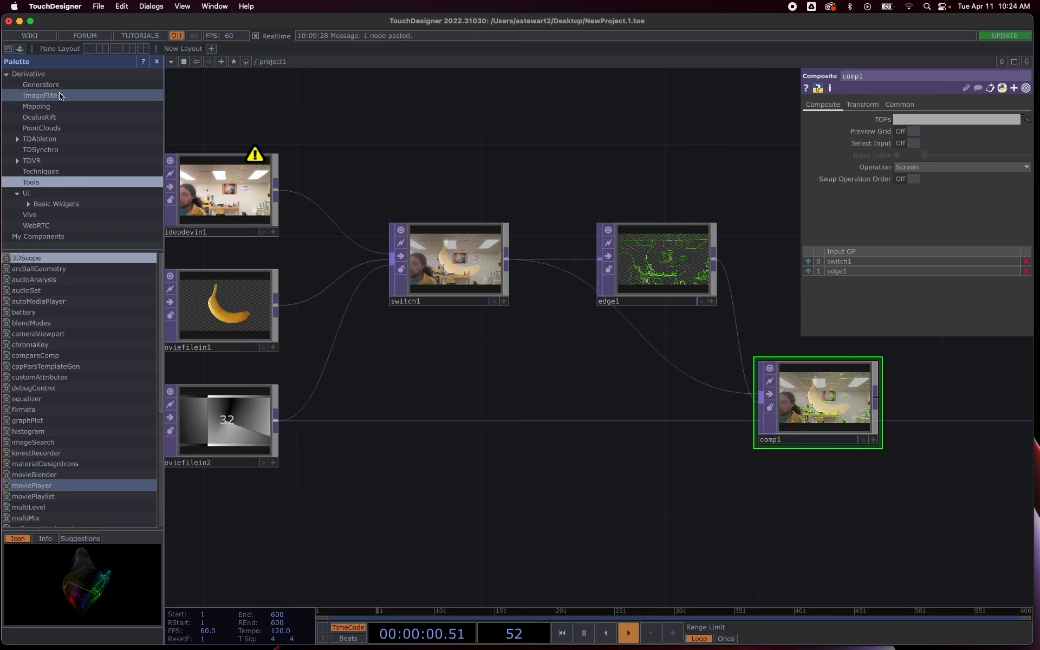
Browse the palette's ImageFilters components and place feedbackEdge in the network below switch1
left_click(42, 97)
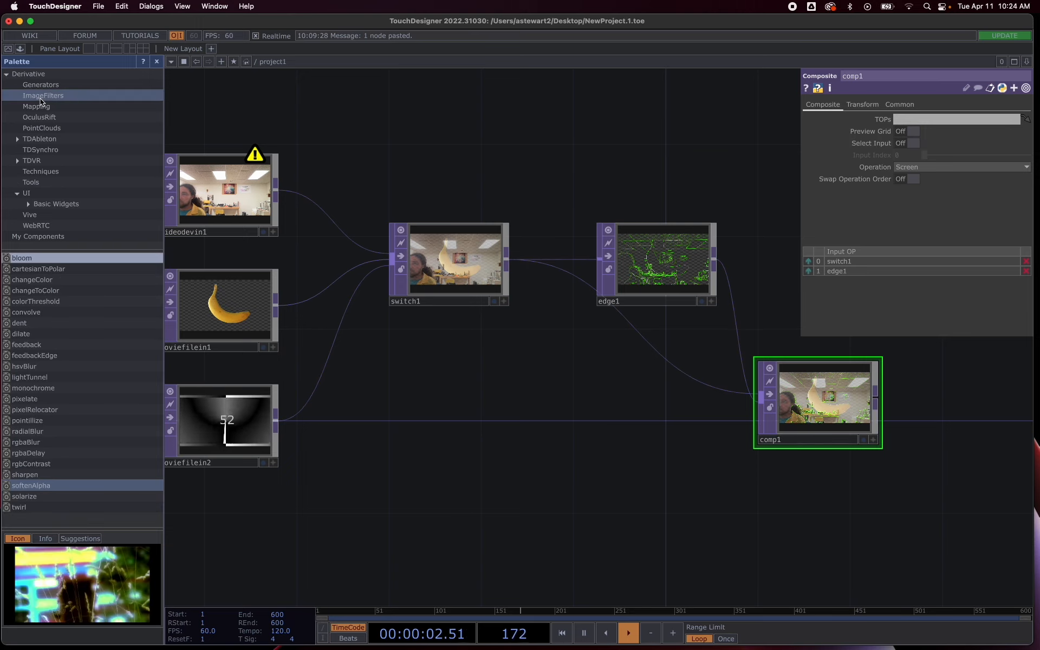
left_click(6, 75)
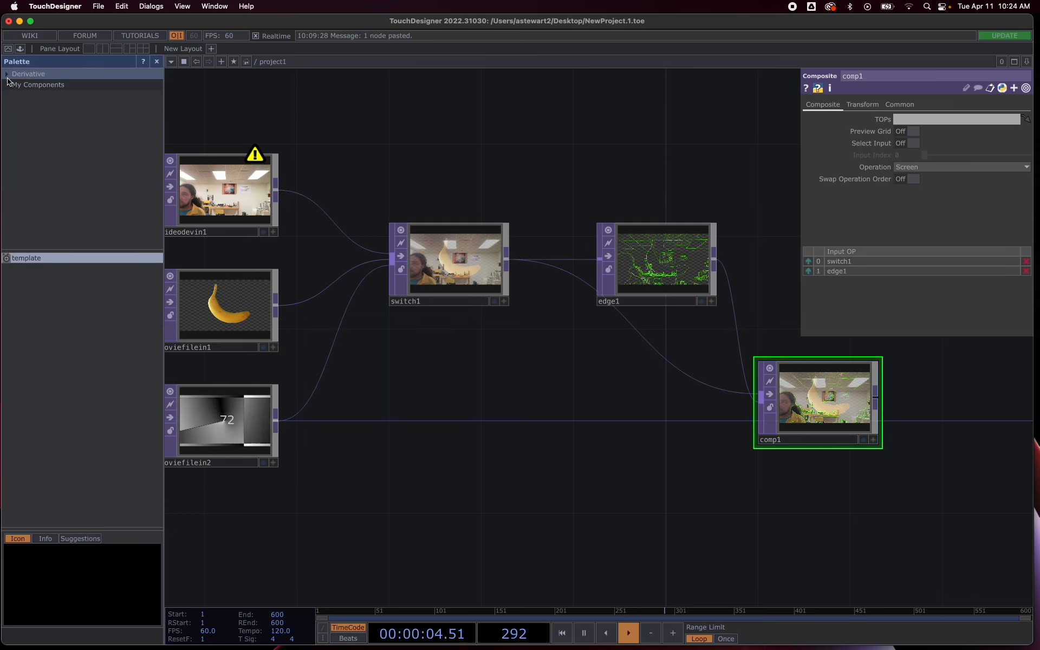
left_click(6, 75)
left_click(37, 96)
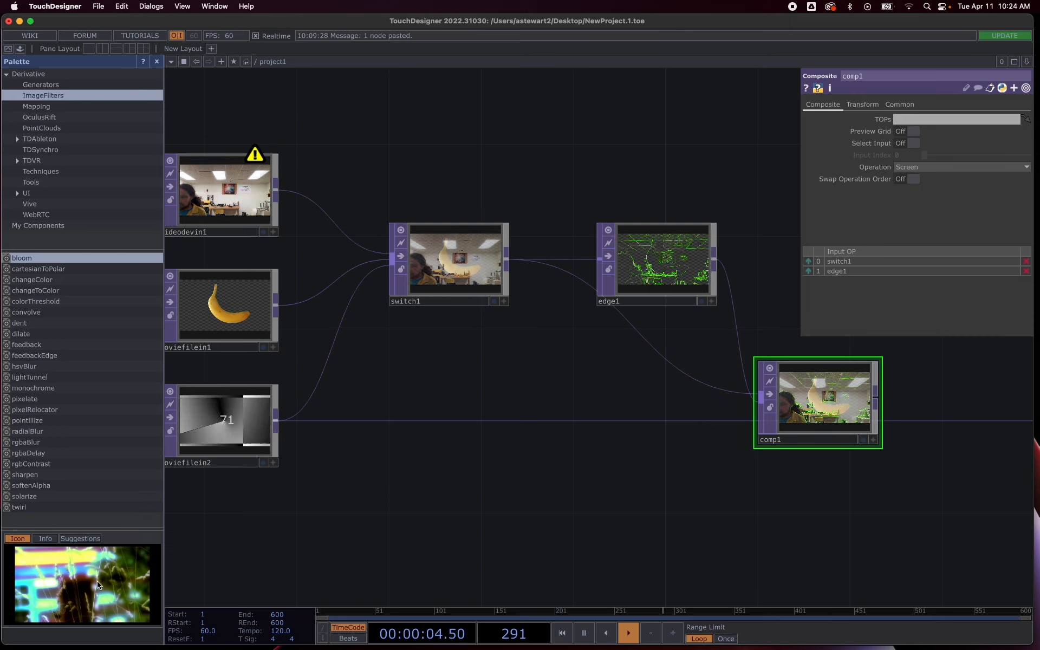
left_click(44, 540)
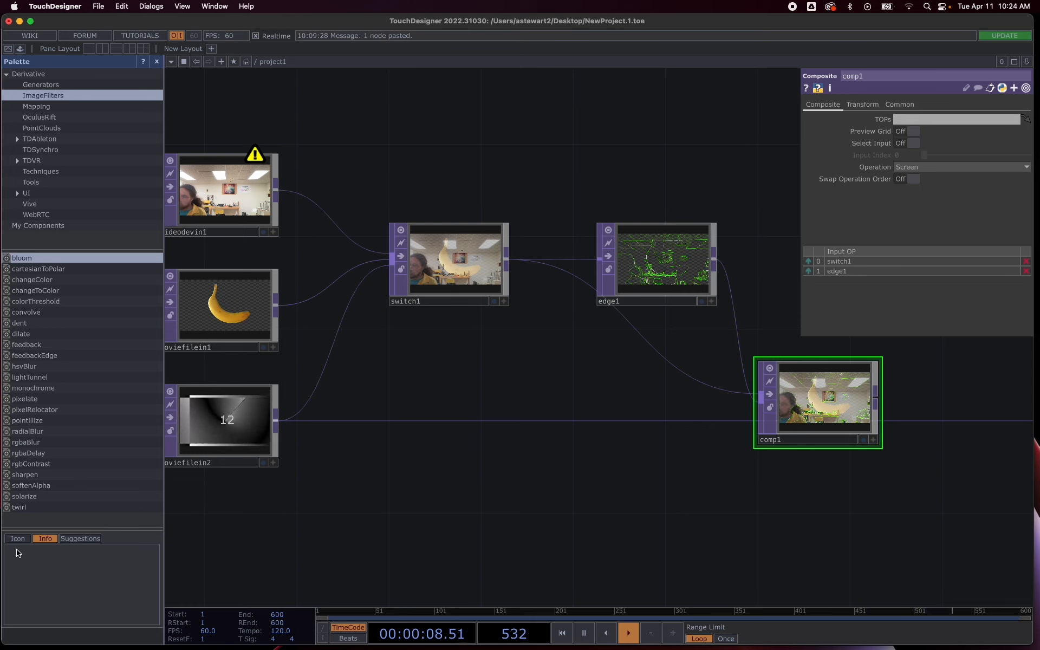
left_click(18, 539)
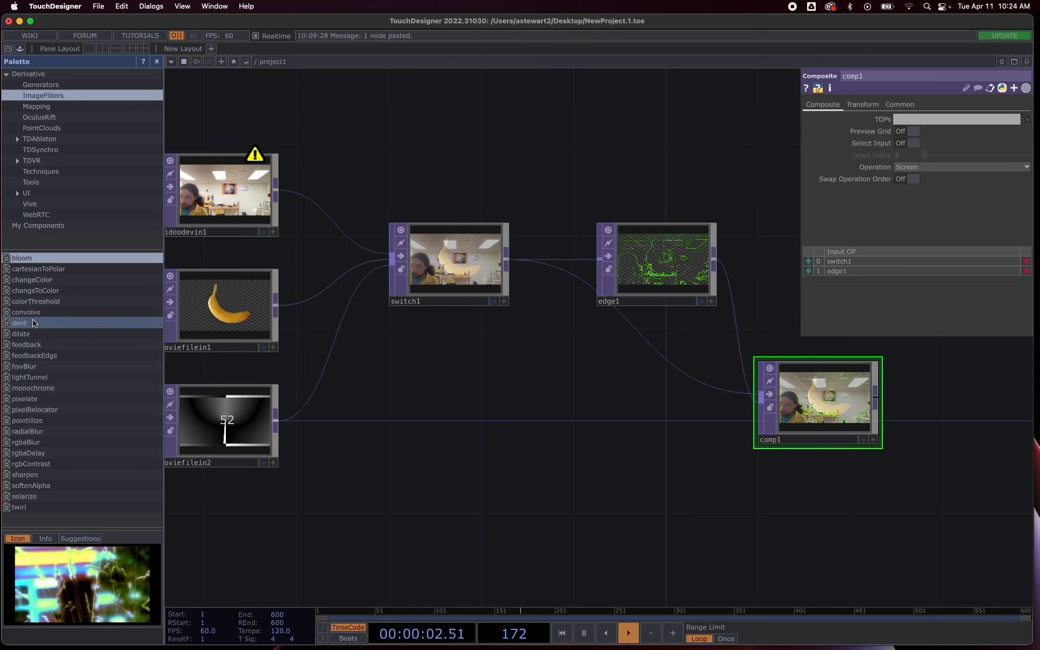
left_click(35, 357)
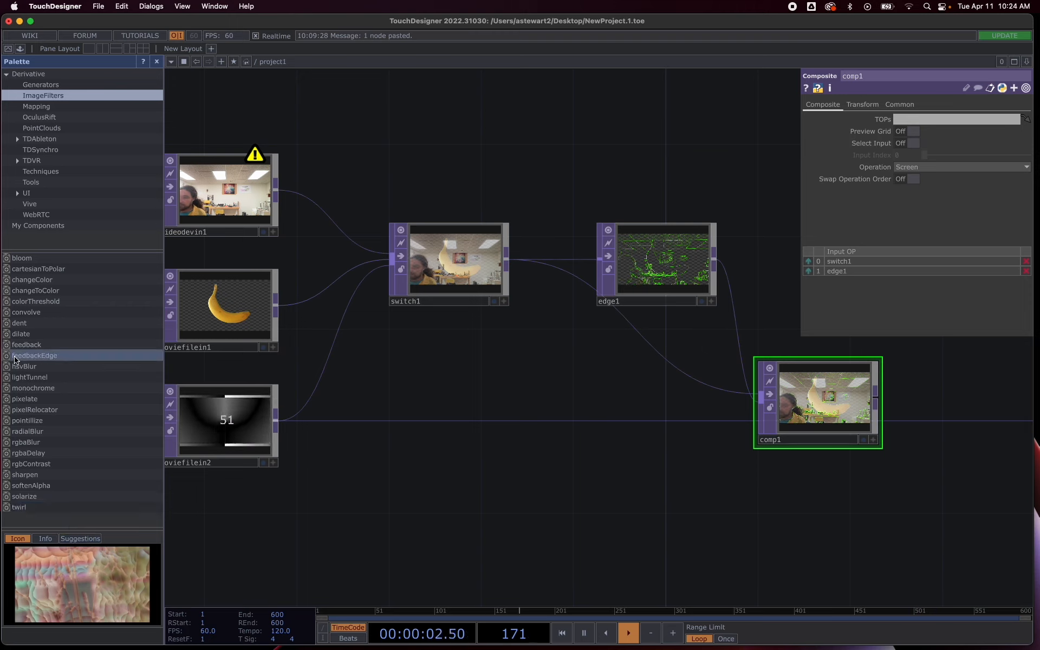
left_click_drag(15, 358, 463, 438)
left_click_drag(543, 366, 504, 412)
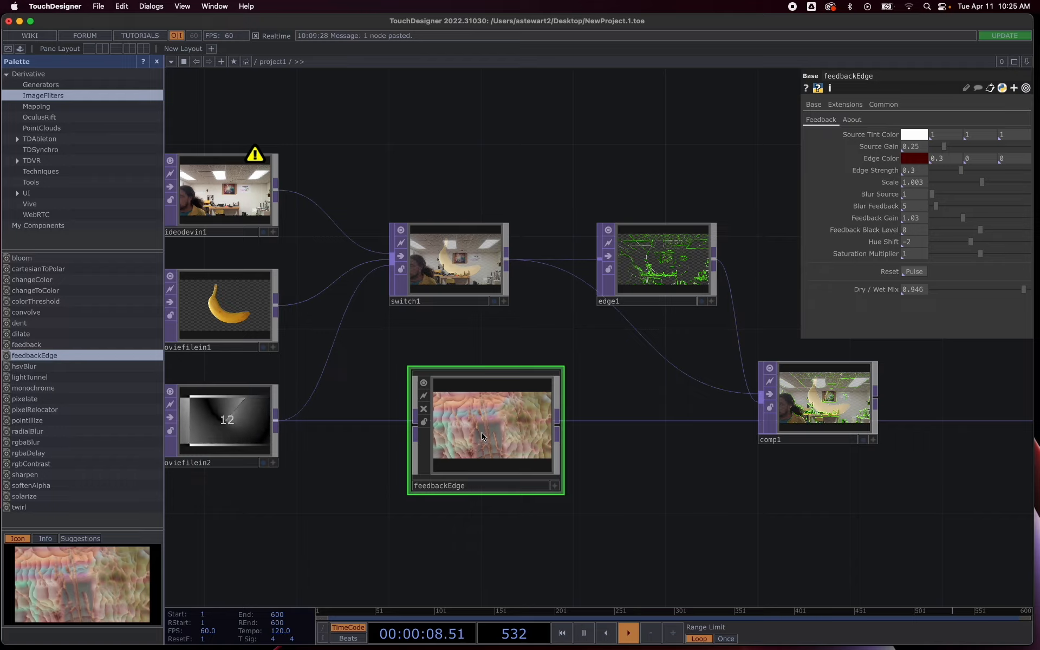
Examine the feedbackEdge component's default sample output up close
scroll(484, 436, "up", 5)
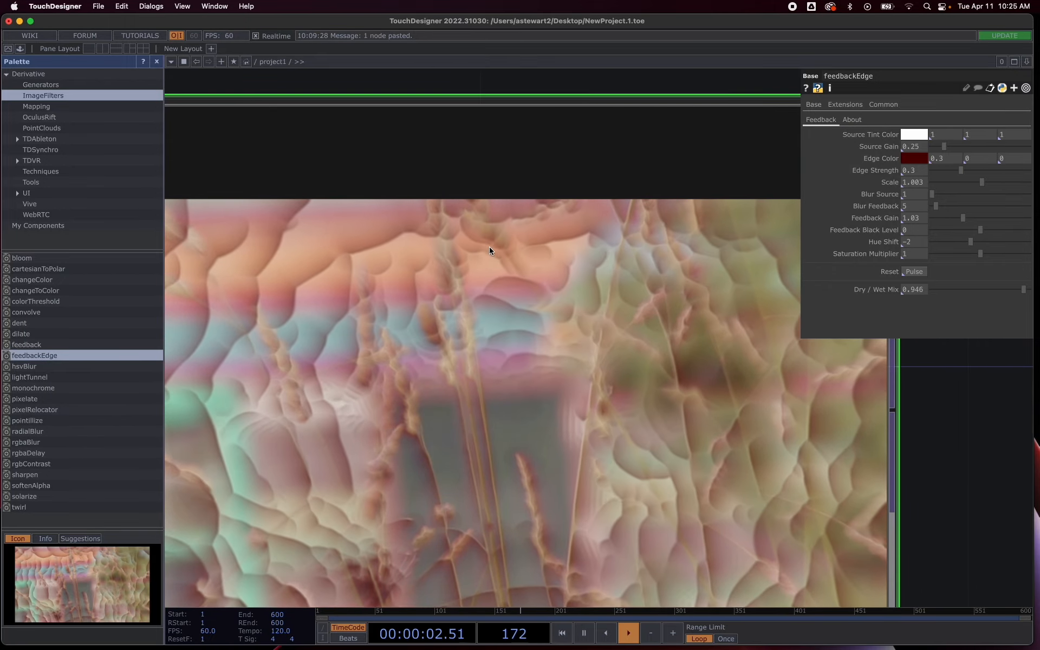
scroll(446, 464, "down", 2)
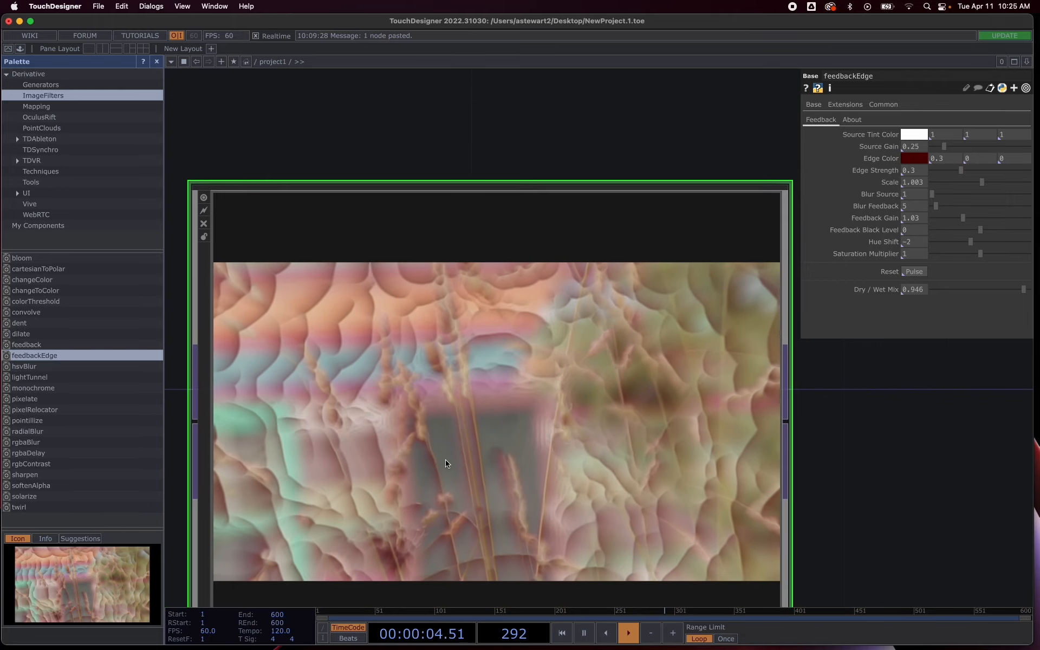
scroll(446, 464, "down", 4)
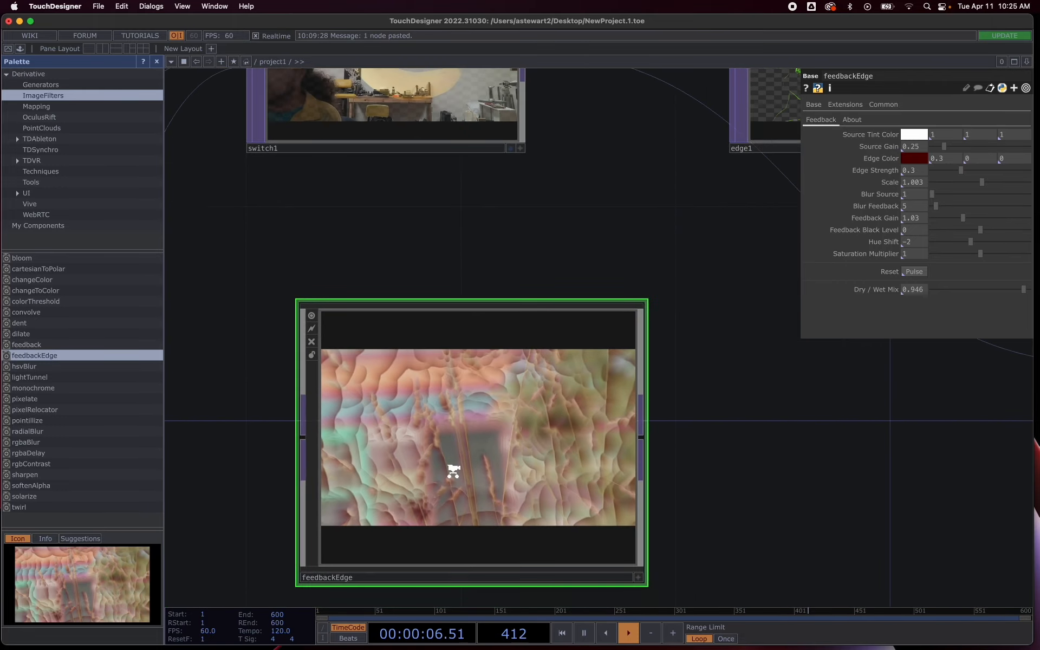
scroll(454, 471, "down", 1)
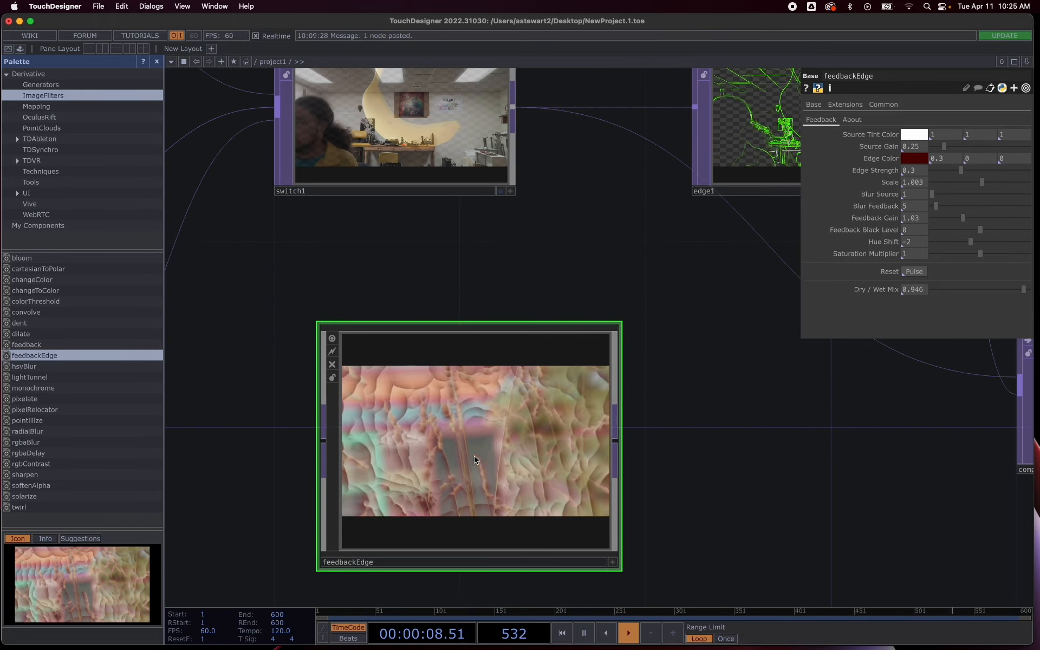
scroll(437, 462, "down", 1)
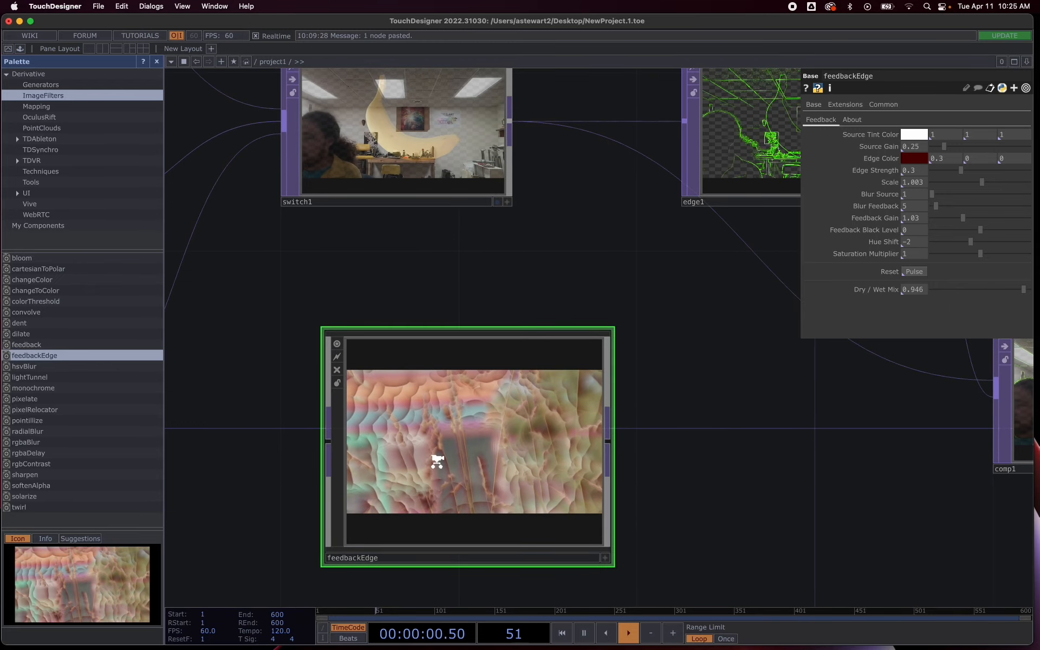
scroll(437, 462, "down", 4)
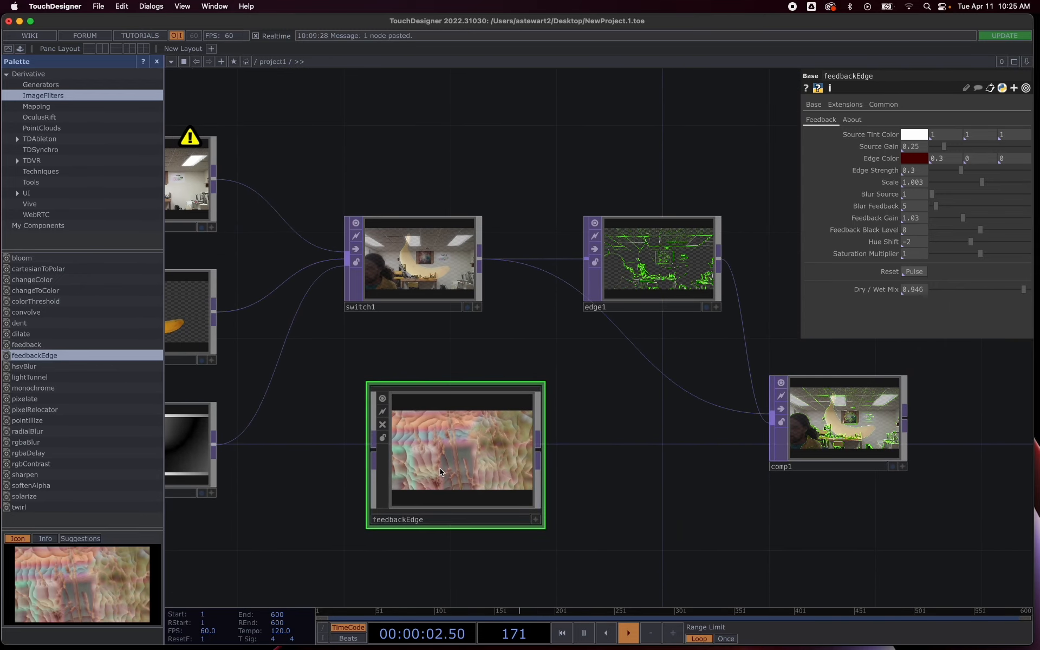
scroll(388, 407, "down", 1)
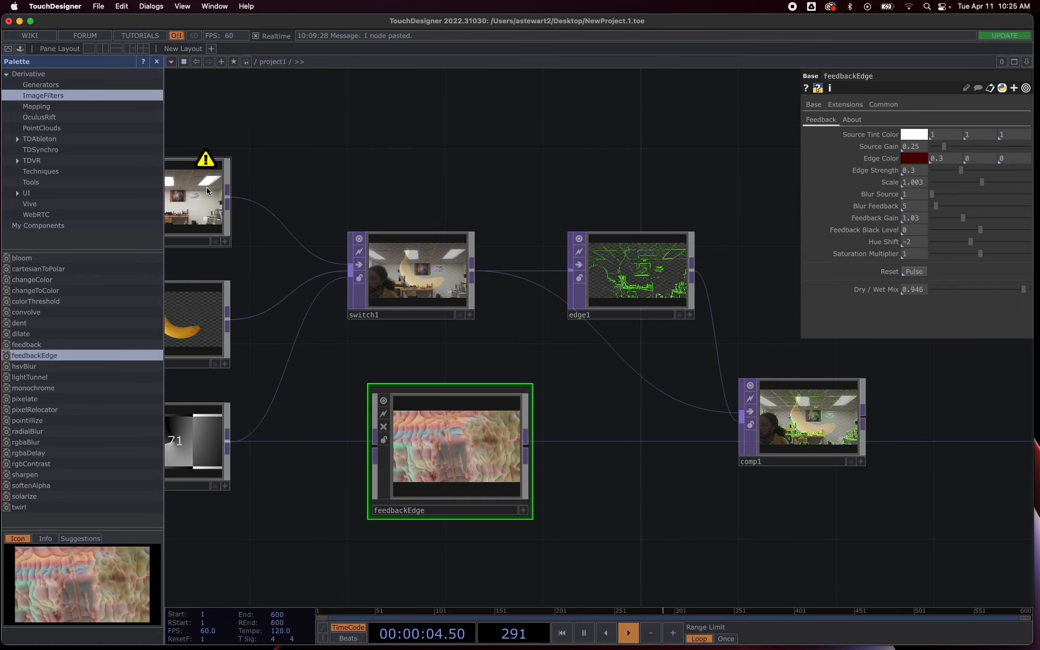
Wire videodevin1's output into the first input of feedbackEdge so the effect processes the webcam video
left_click(344, 421)
left_click_drag(410, 450, 437, 440)
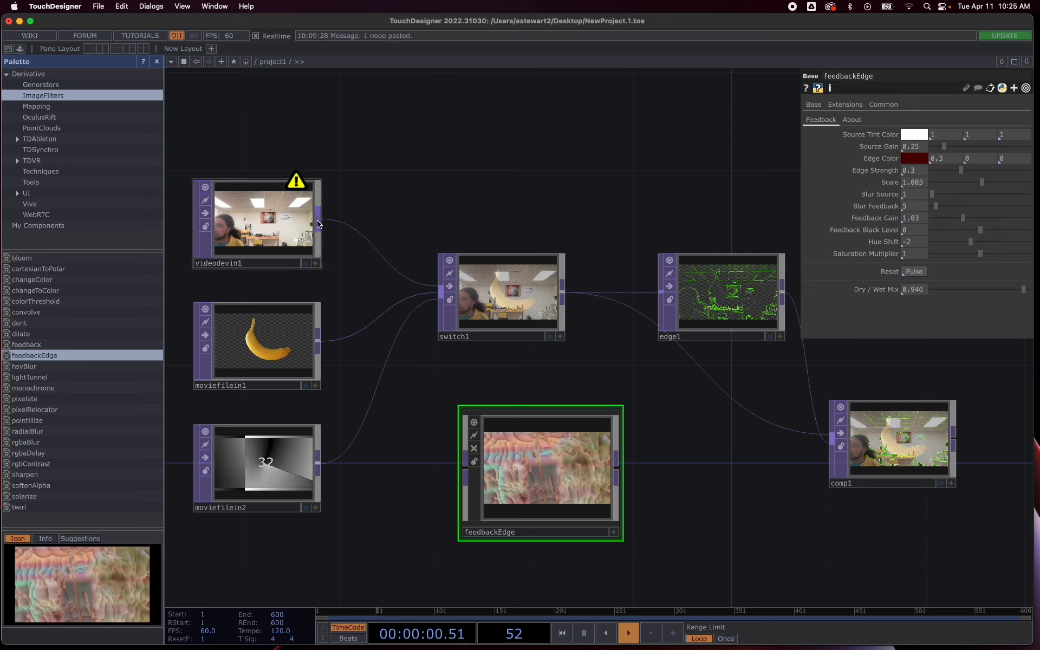
left_click_drag(319, 224, 464, 455)
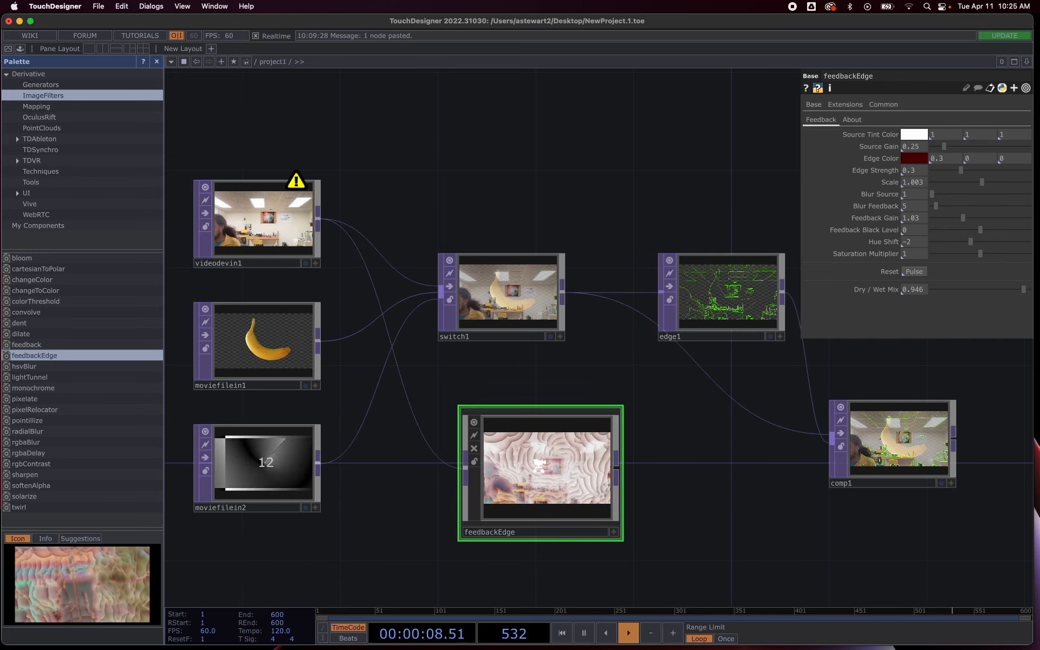
Set feedbackEdge's Edge Color to light blue and its Edge Strength to 0.691
scroll(556, 470, "up", 5)
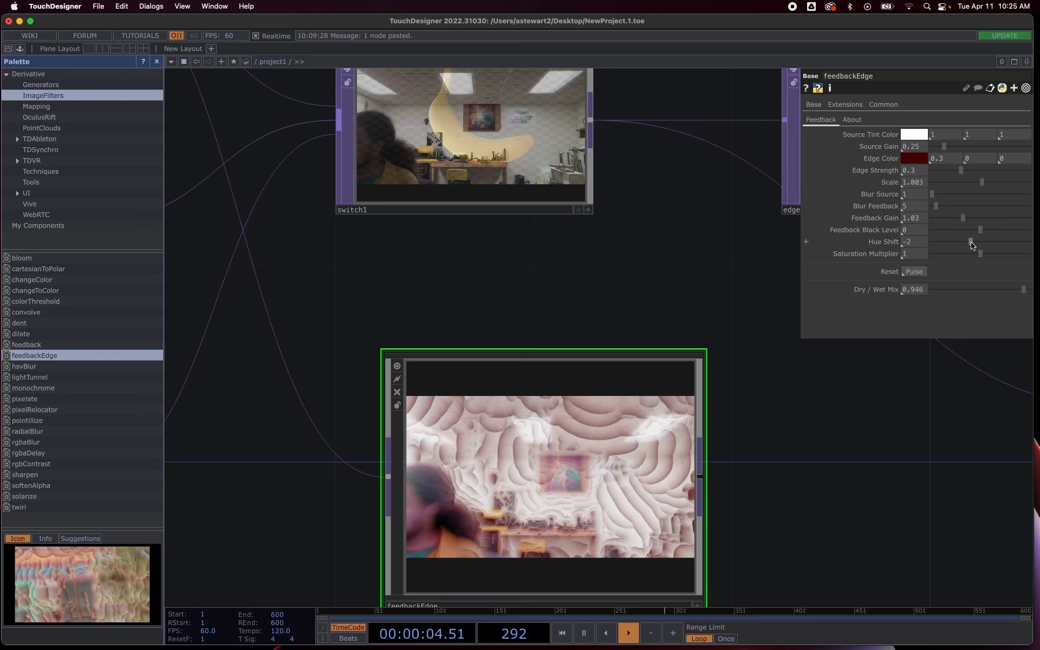
left_click(914, 161)
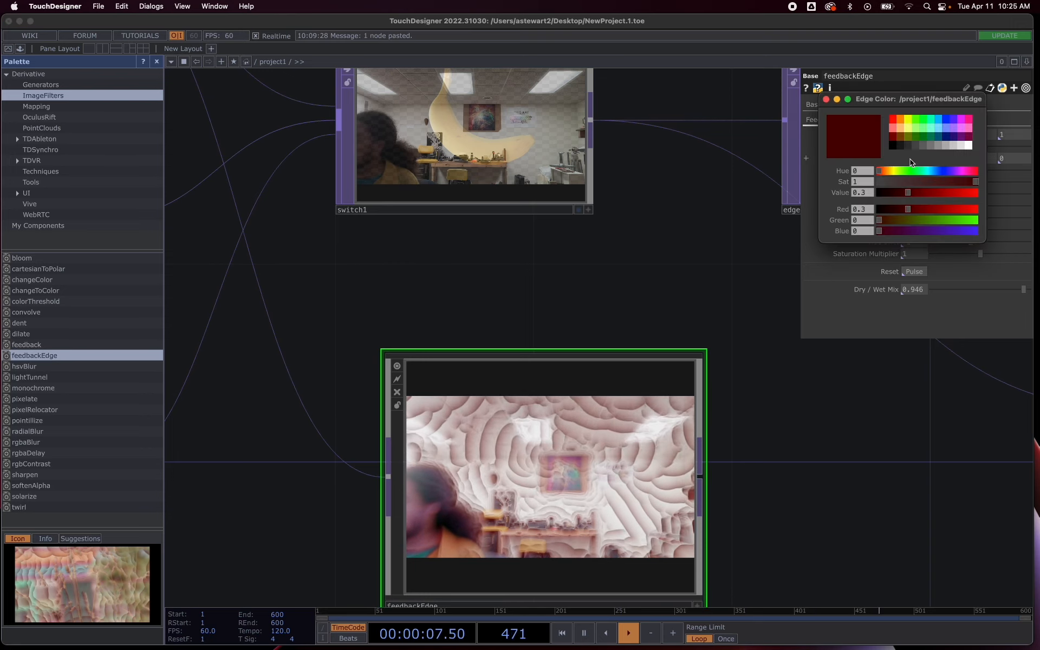
left_click(938, 130)
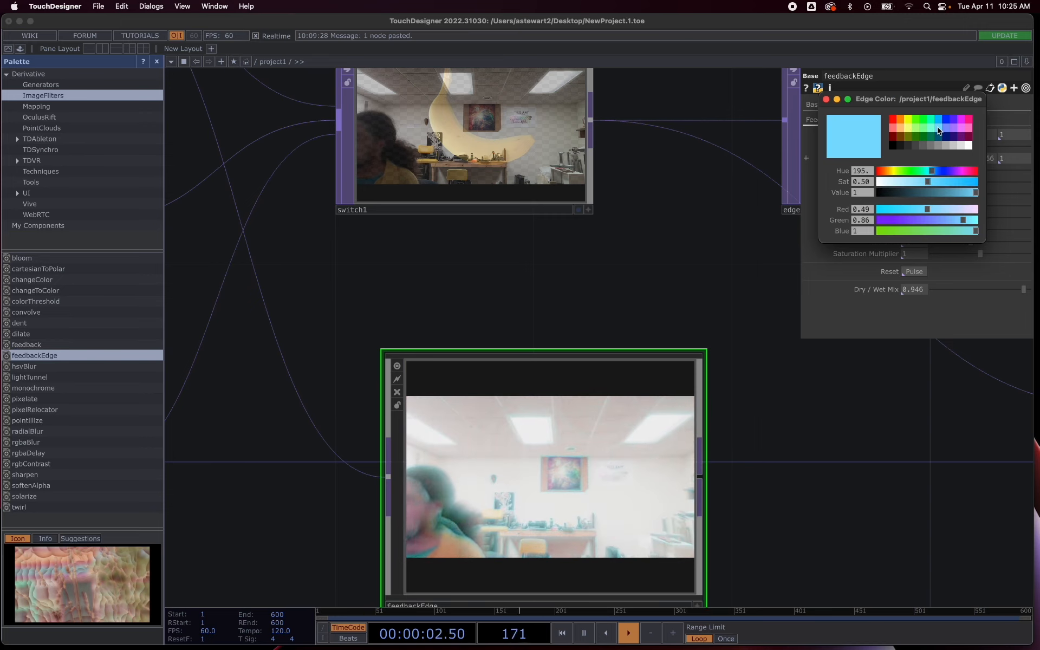
left_click(827, 99)
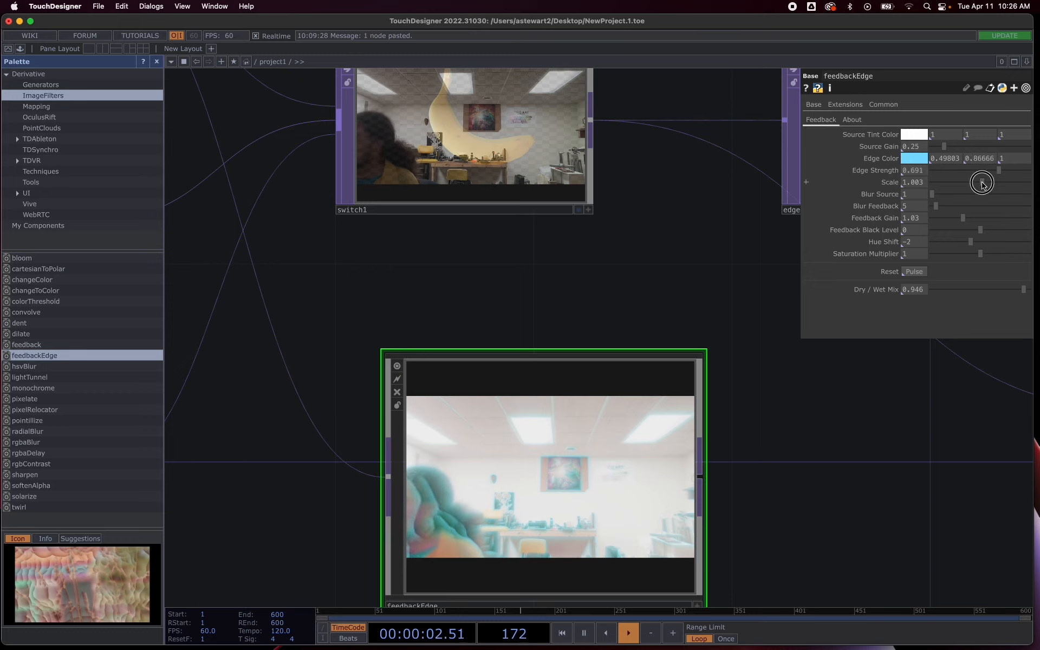
Set feedbackEdge's Scale to 0.999, Blur Feedback to 1, Feedback Gain to 0.977 and Source Gain to 0.15, and inspect the output
left_click_drag(982, 183, 979, 183)
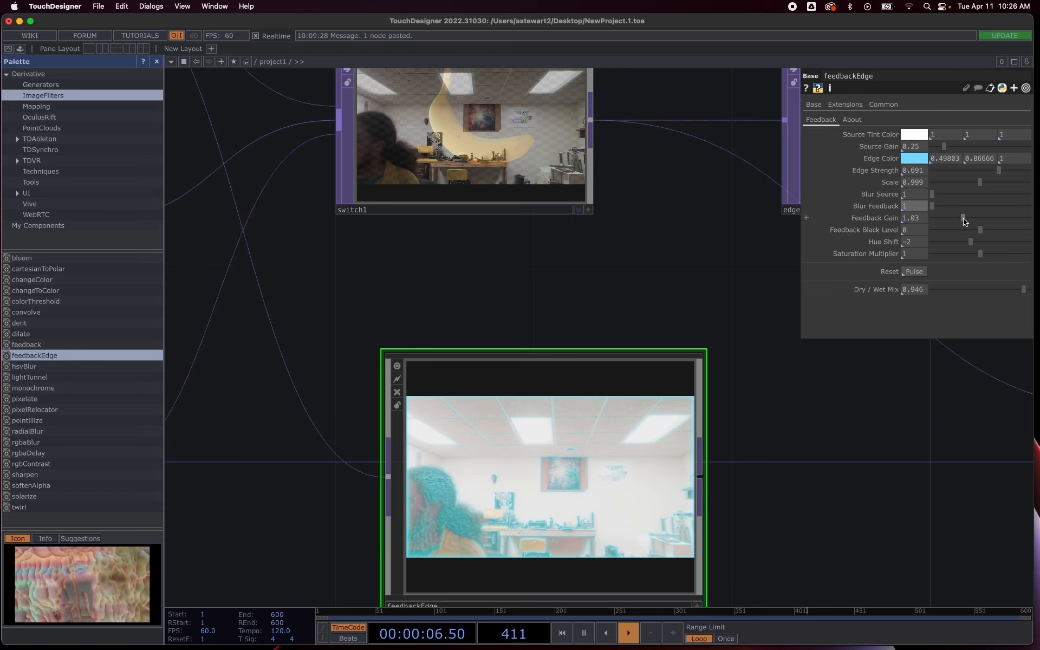
left_click_drag(968, 218, 947, 212)
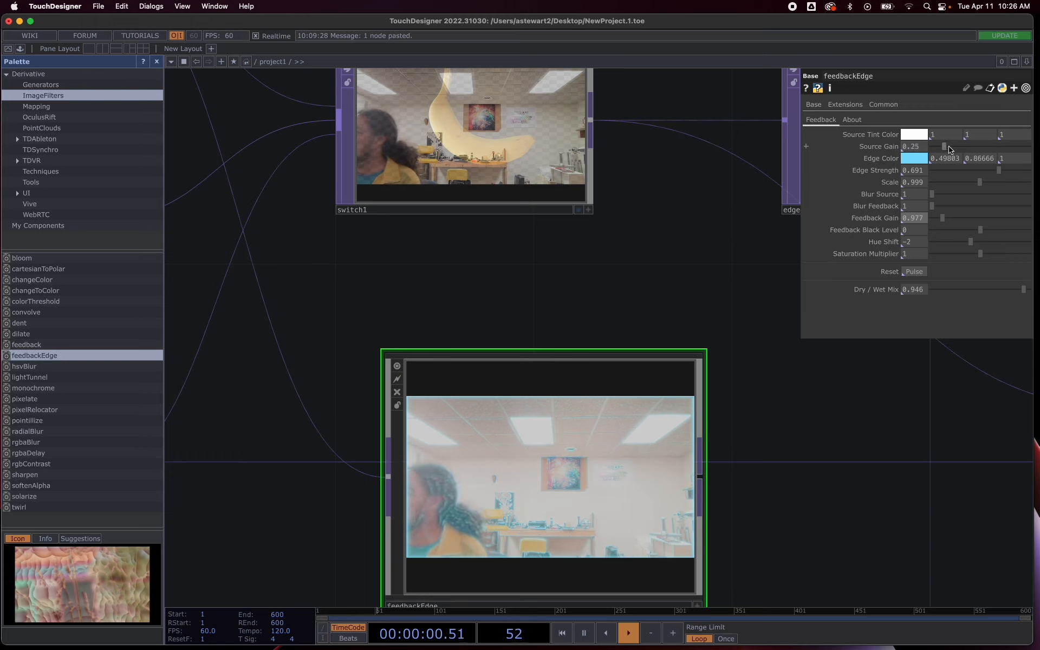
mouse_move(945, 148)
left_mouse_down()
mouse_move(960, 146)
mouse_move(940, 145)
left_mouse_up()
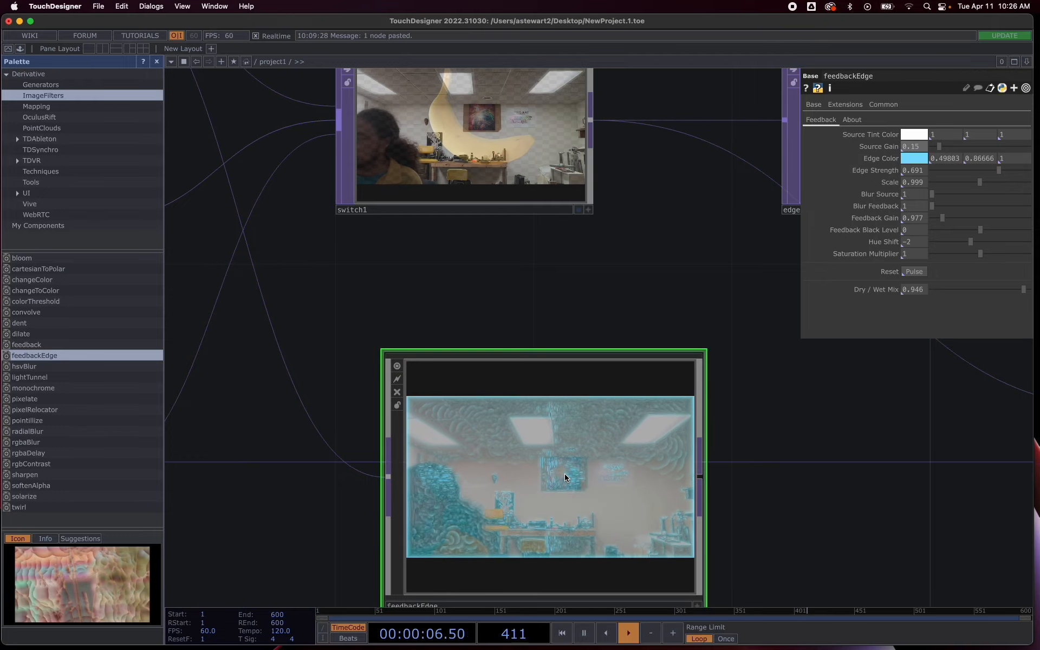
scroll(564, 474, "up", 1)
scroll(558, 475, "up", 5)
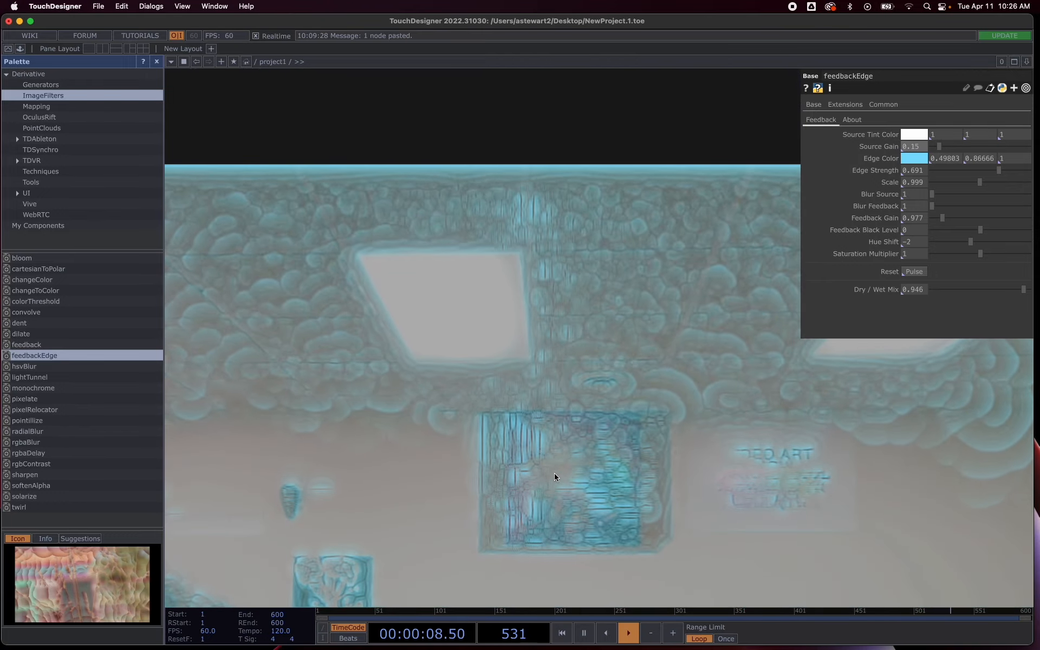
Add a second Composite TOP to the network below comp1
scroll(549, 473, "down", 6)
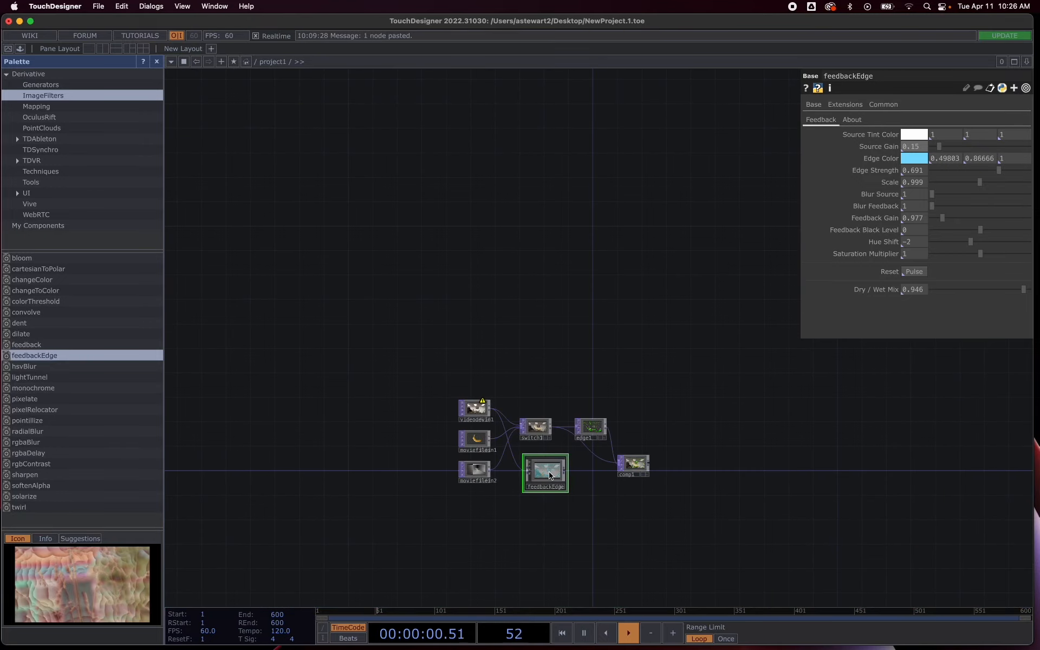
scroll(545, 476, "up", 4)
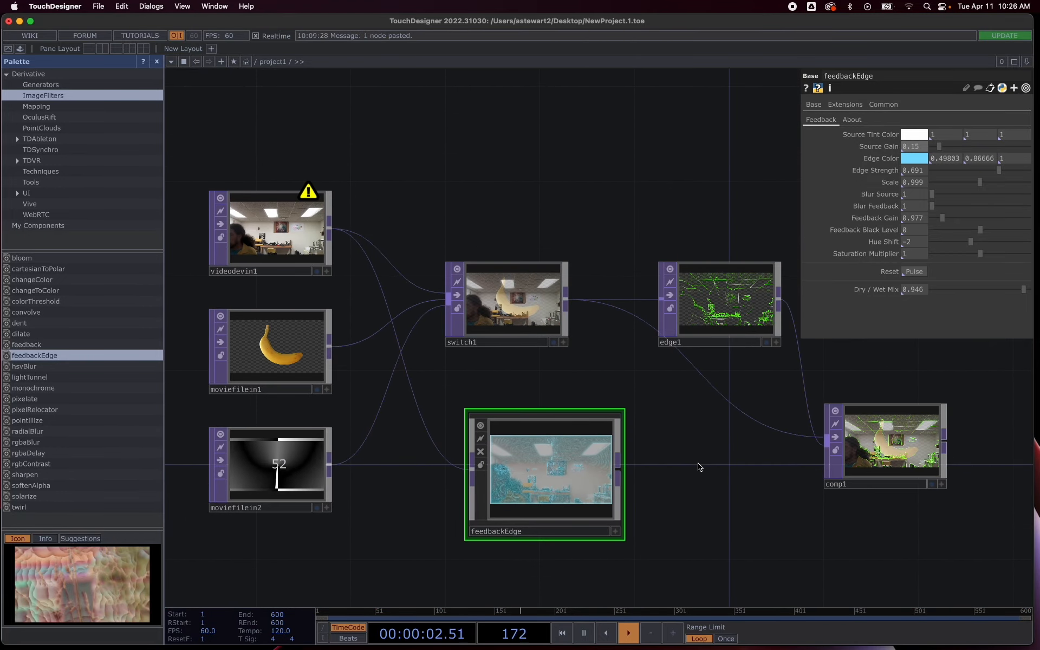
left_click_drag(766, 542, 490, 367)
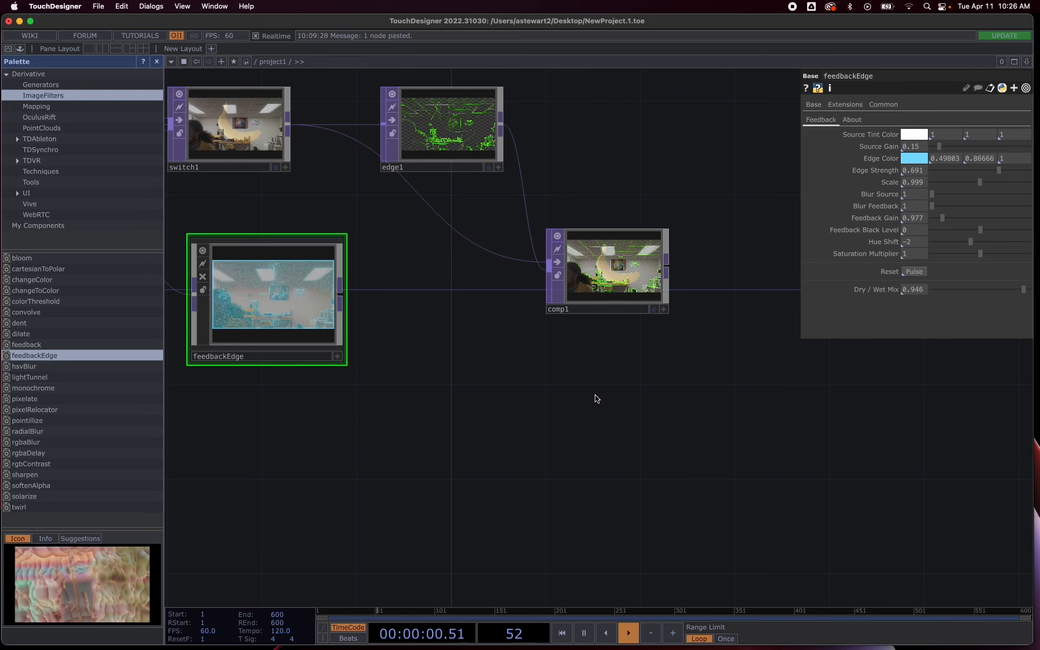
key("Tab")
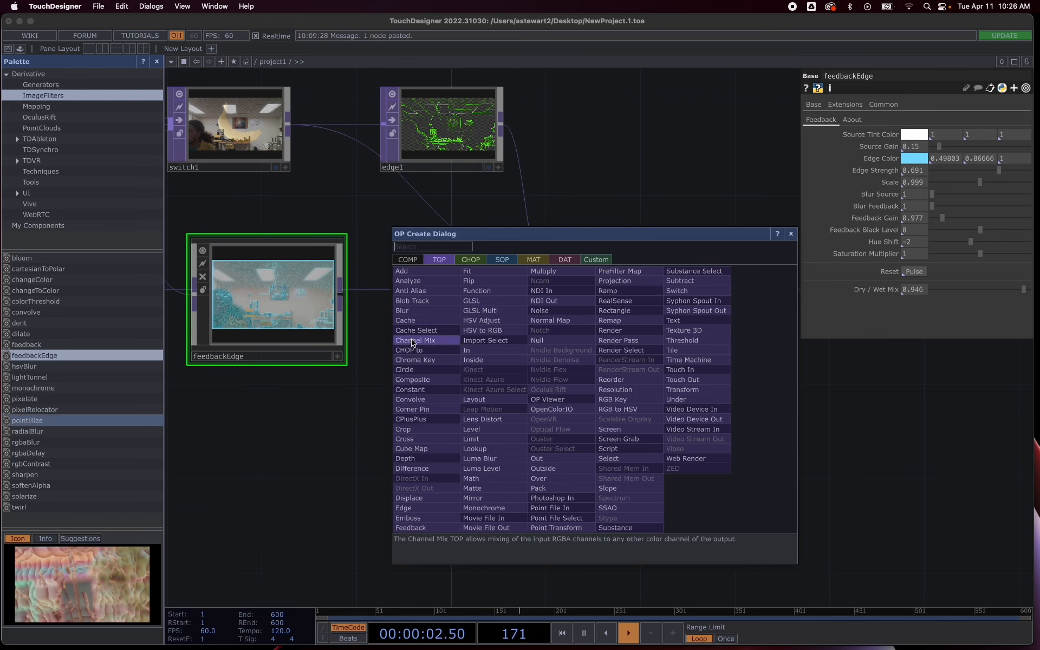
left_click(417, 381)
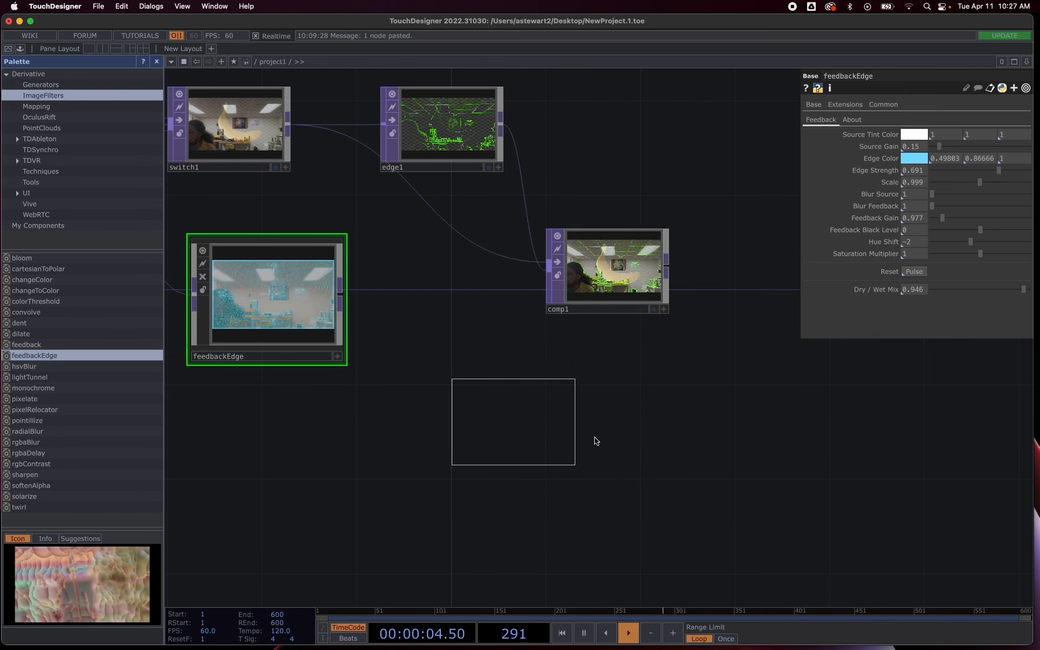
left_click(665, 448)
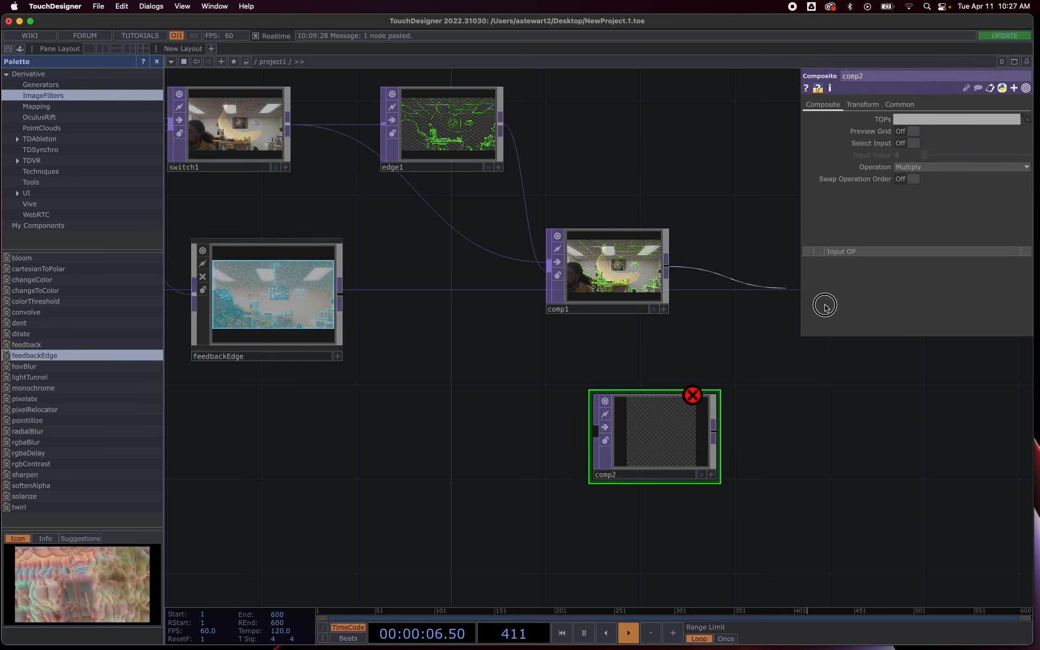
Wire comp1 and feedbackEdge into comp2, with comp1 as its first input
left_click(581, 426)
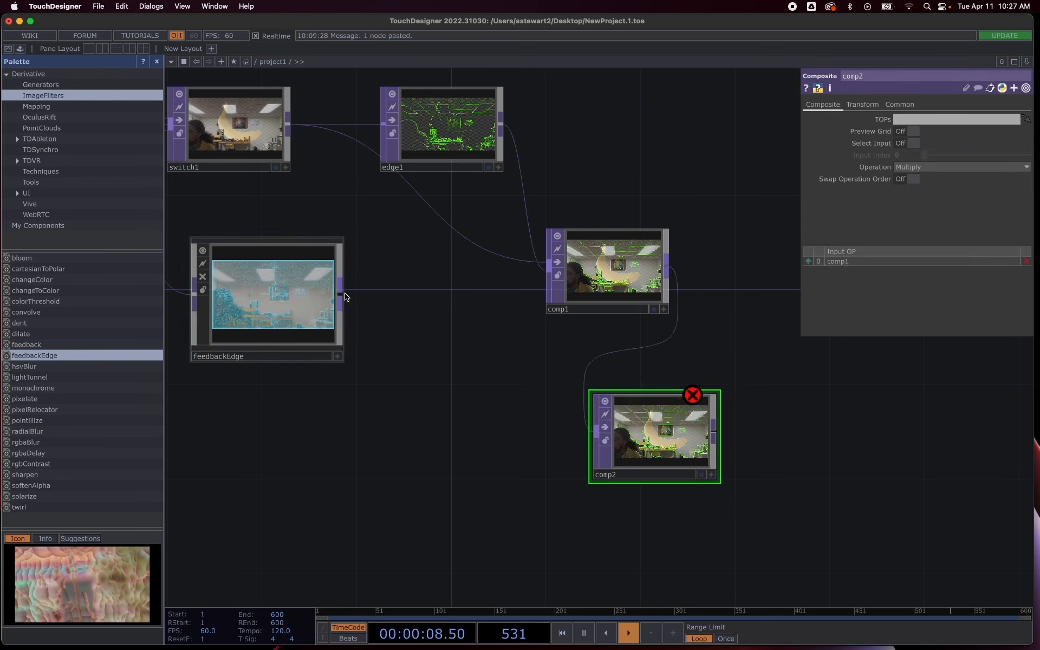
left_click_drag(341, 301, 355, 301)
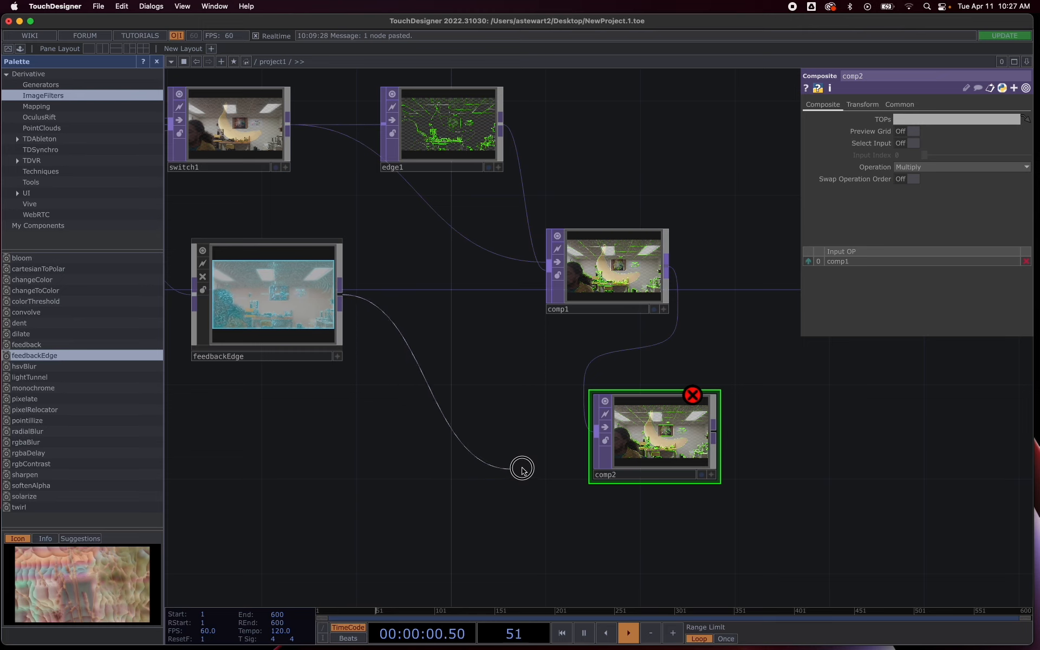
left_click(579, 450)
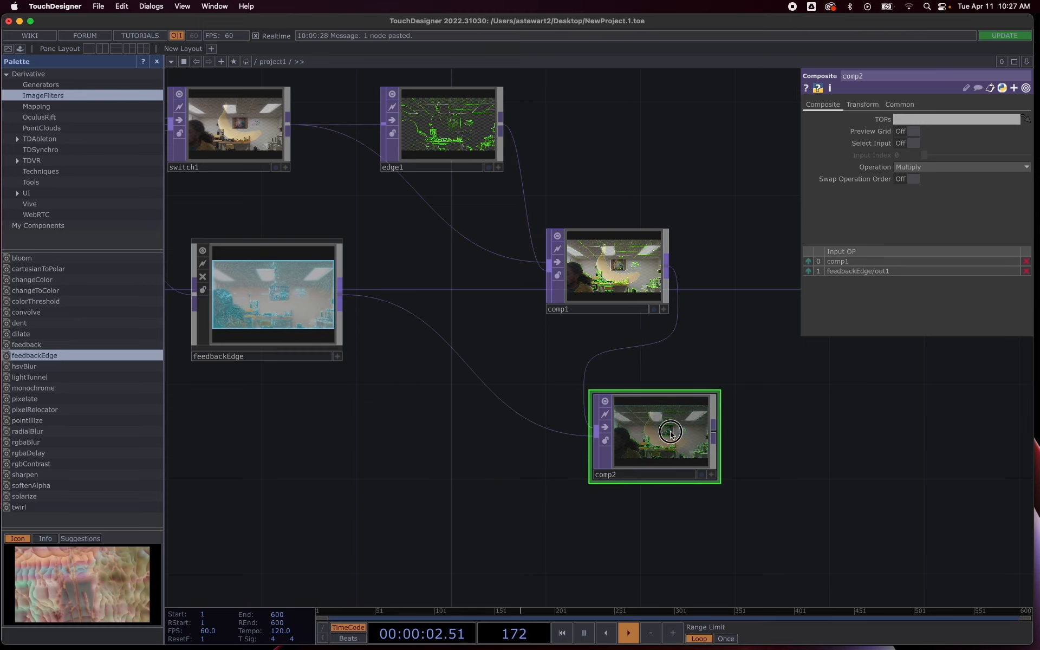
Try Luminance Difference, Linear Light, Glow and Freeze in turn as comp2's blend Operation
scroll(670, 437, "up", 5)
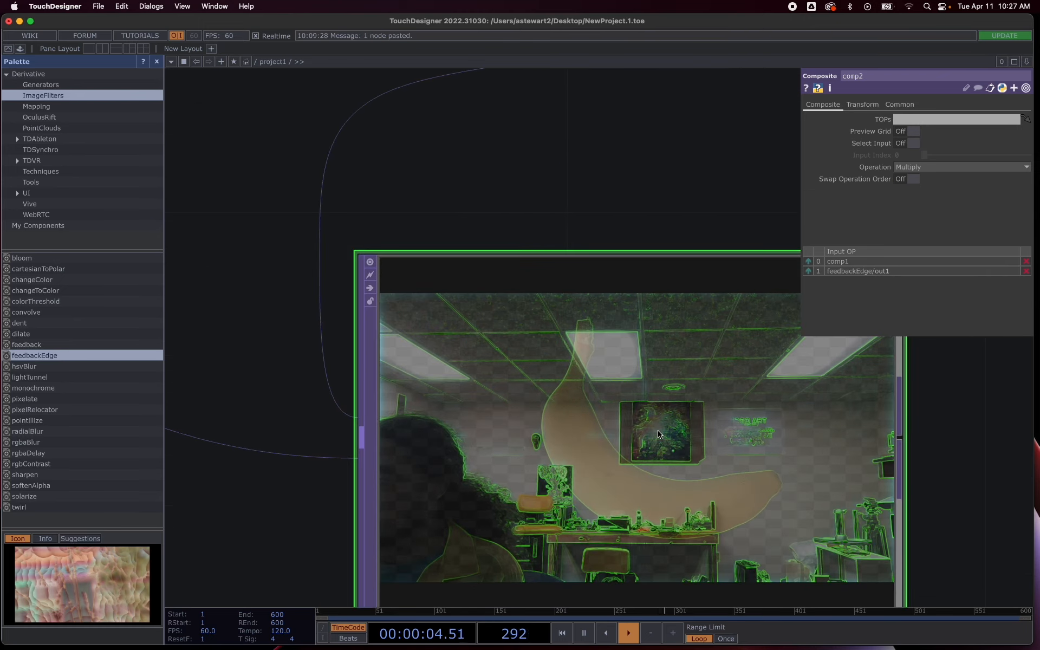
left_click(928, 168)
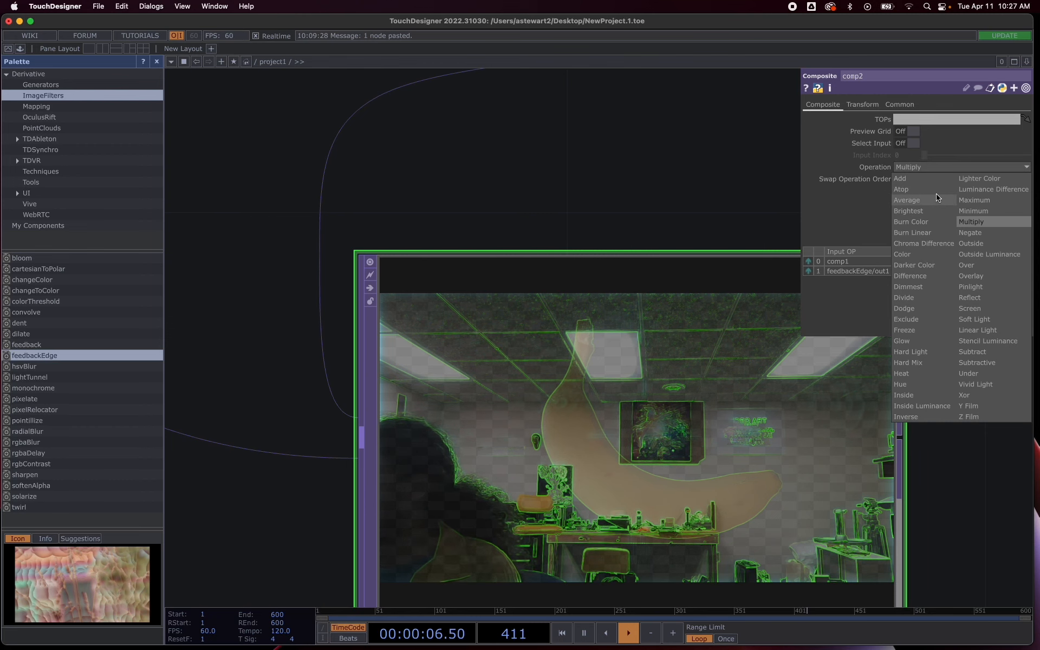
left_click(983, 189)
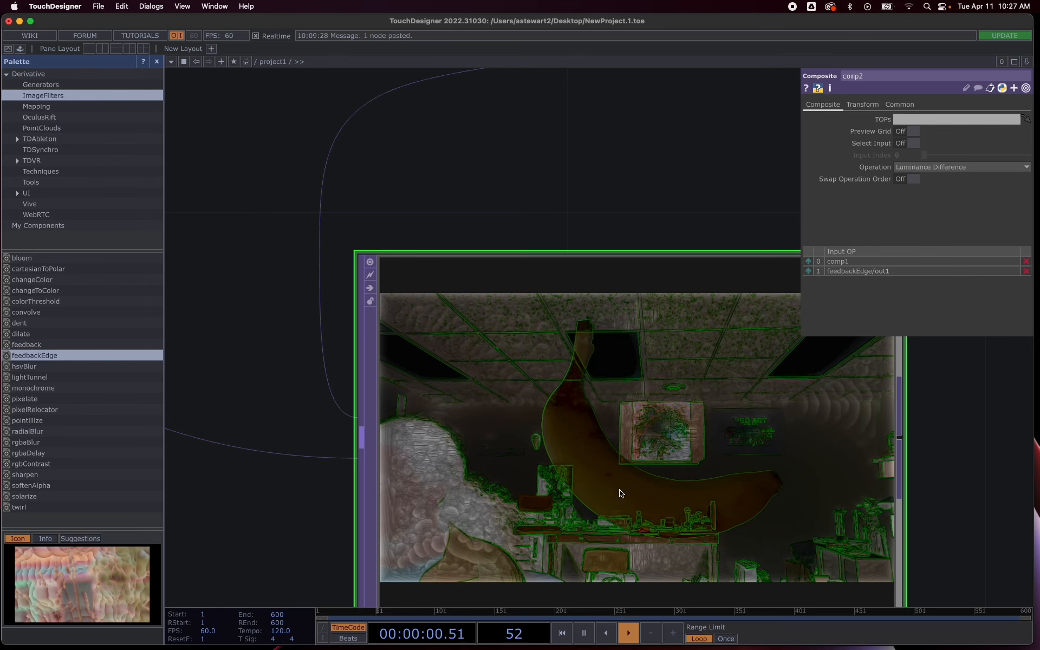
scroll(642, 466, "down", 1)
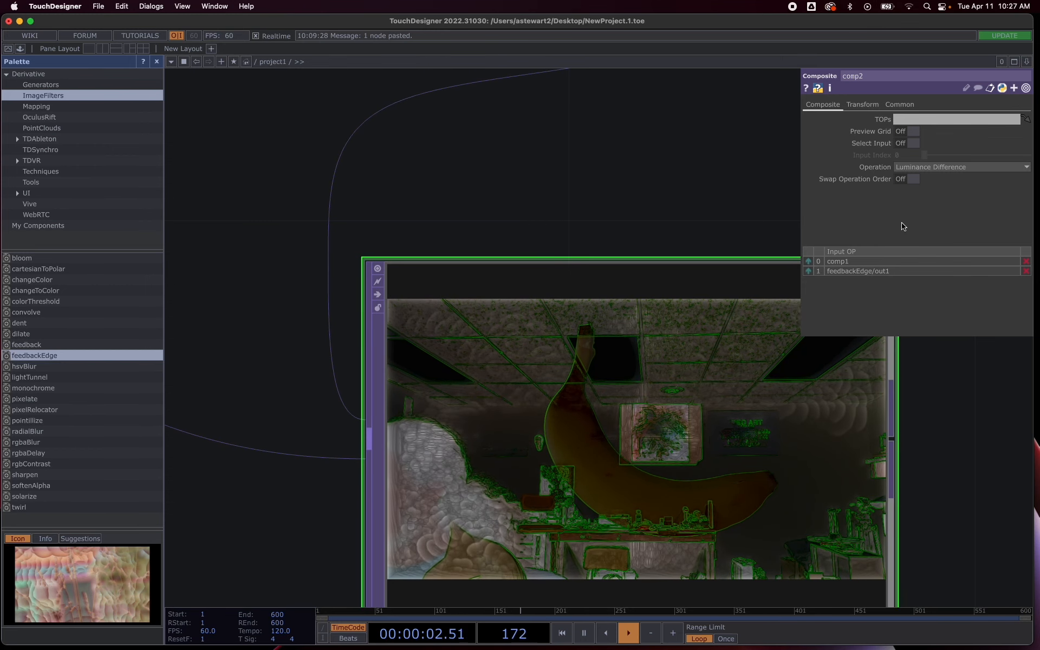
left_click(931, 168)
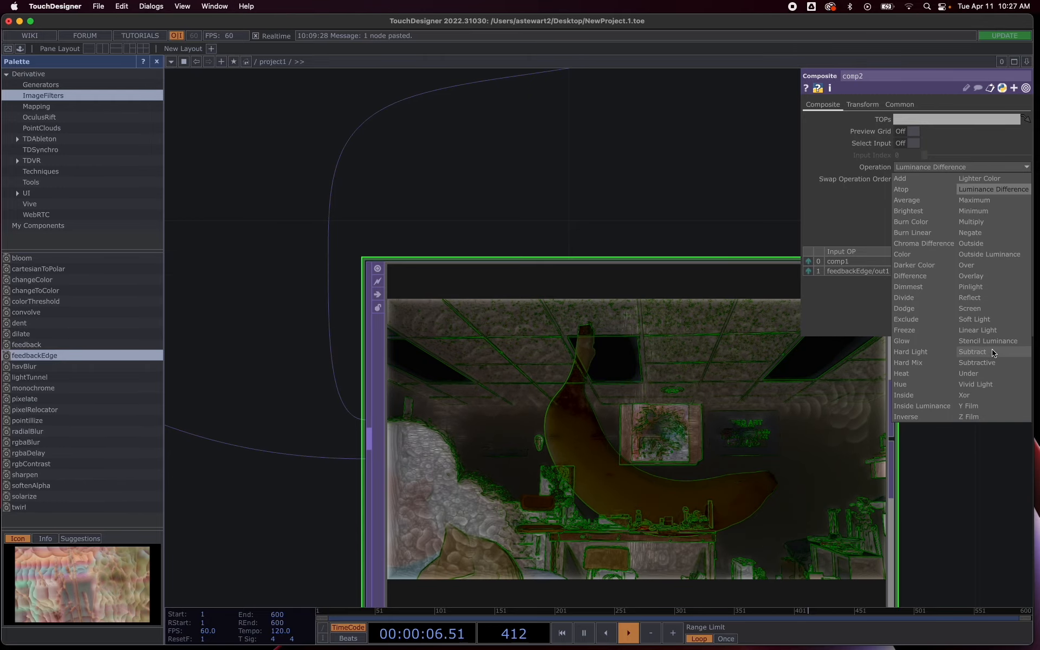
left_click(980, 330)
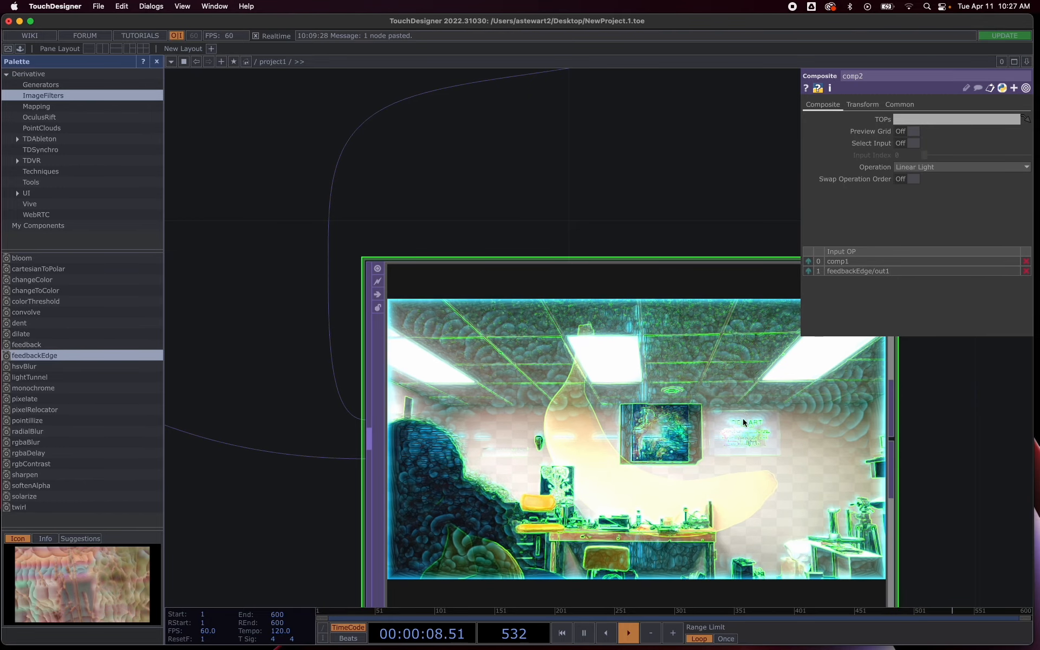
left_click(936, 168)
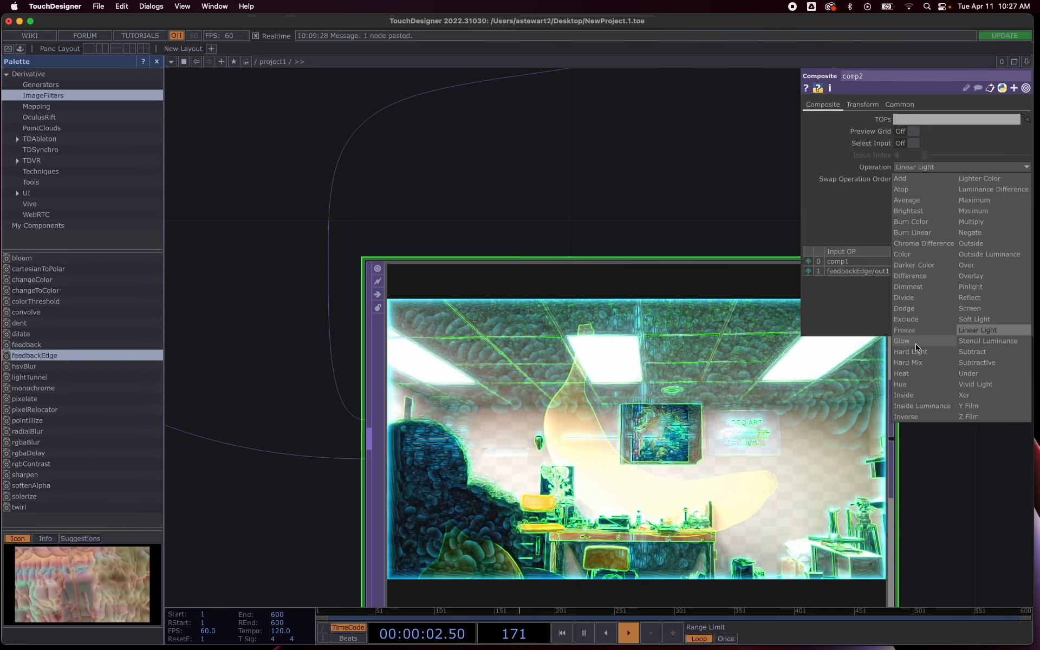
left_click(911, 342)
left_click(920, 167)
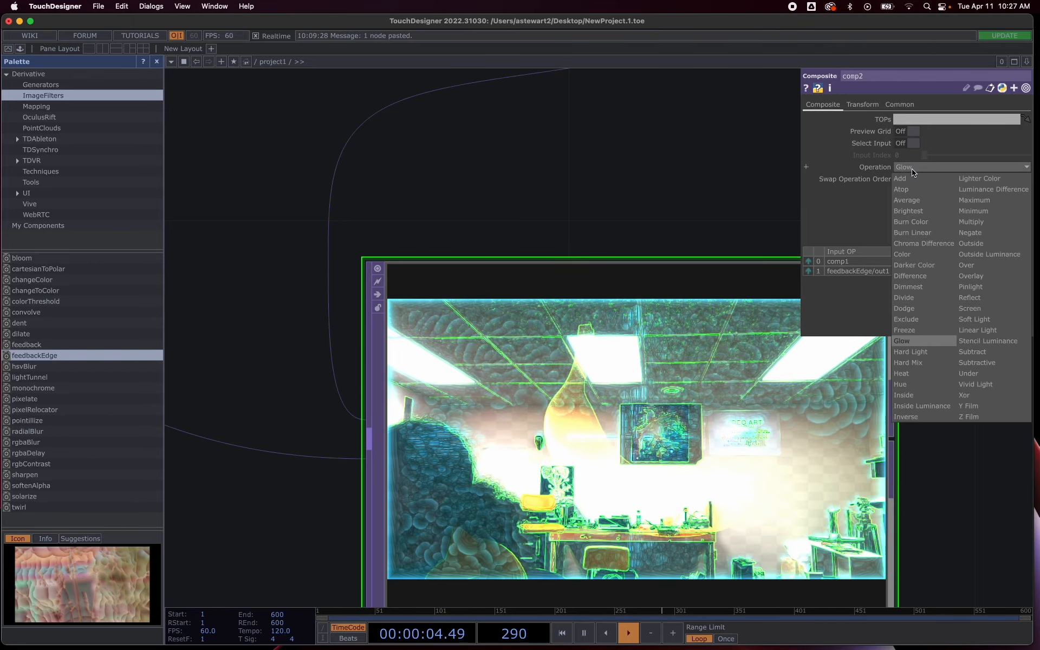
left_click(916, 331)
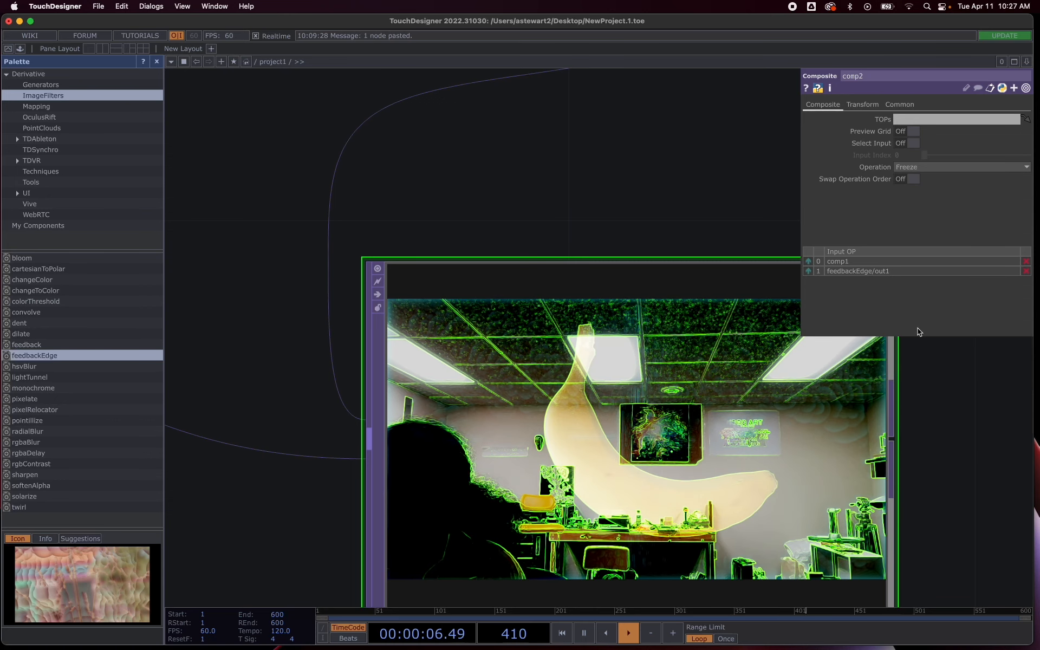
Set comp2's Operation to Heat
left_click(914, 167)
left_click(902, 373)
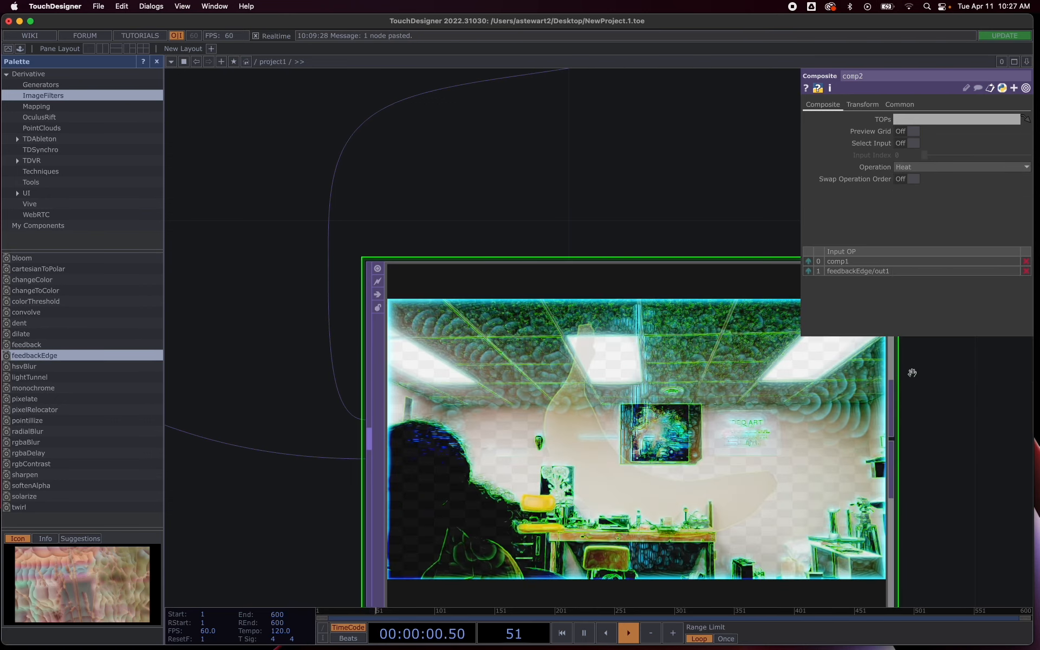
Examine comp2's blended output up close and in relation to the nodes that feed it
scroll(650, 428, "down", 5)
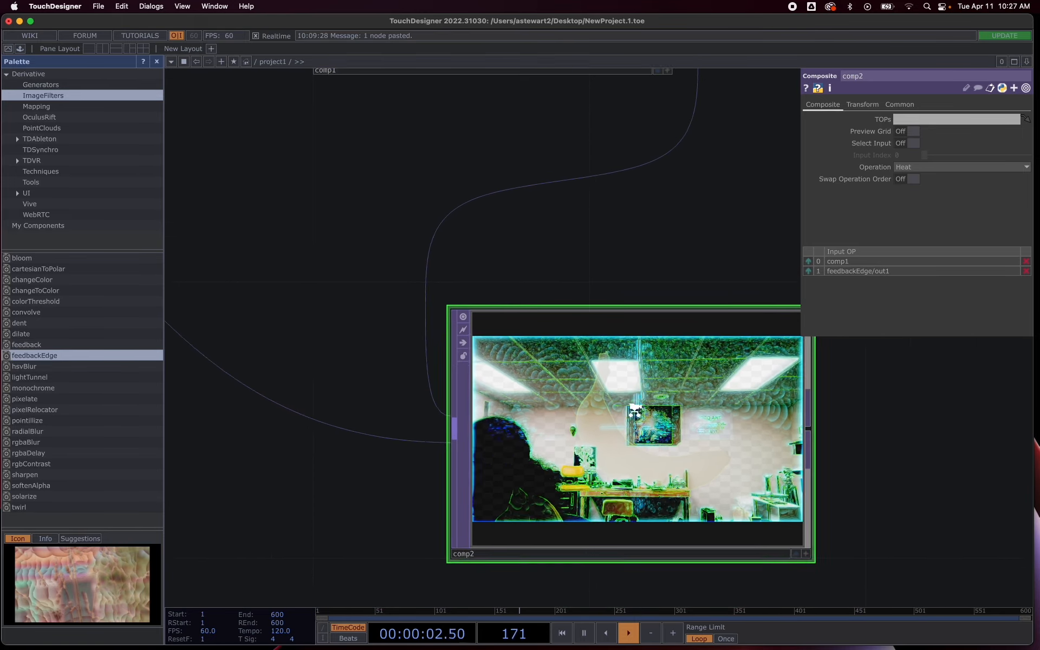
scroll(660, 433, "down", 5)
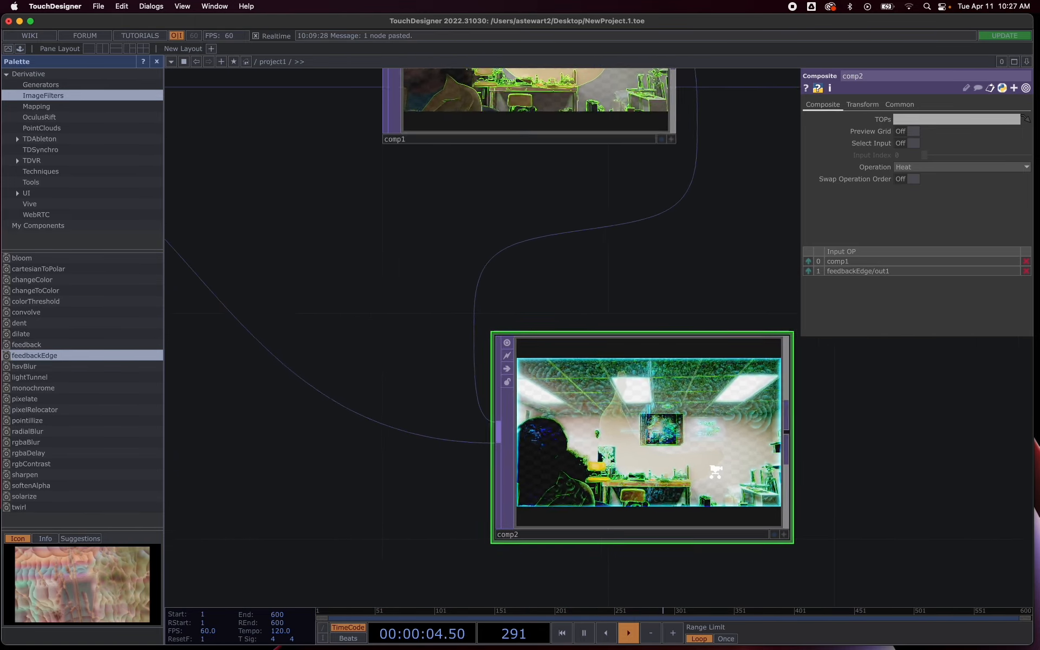
scroll(715, 472, "down", 3)
scroll(713, 469, "up", 10)
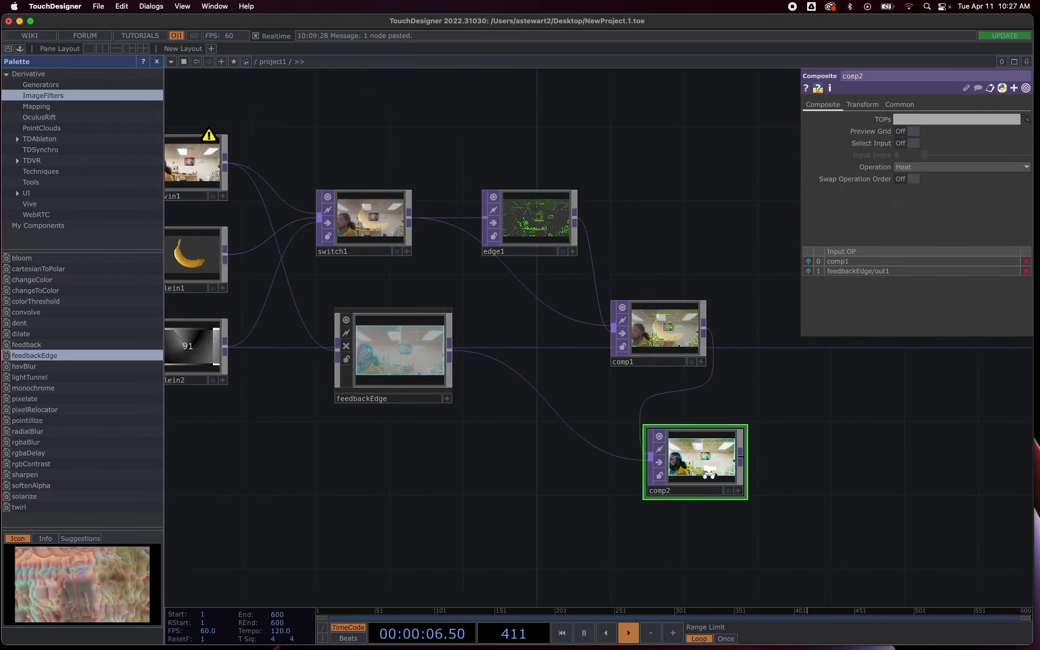
scroll(700, 470, "down", 8)
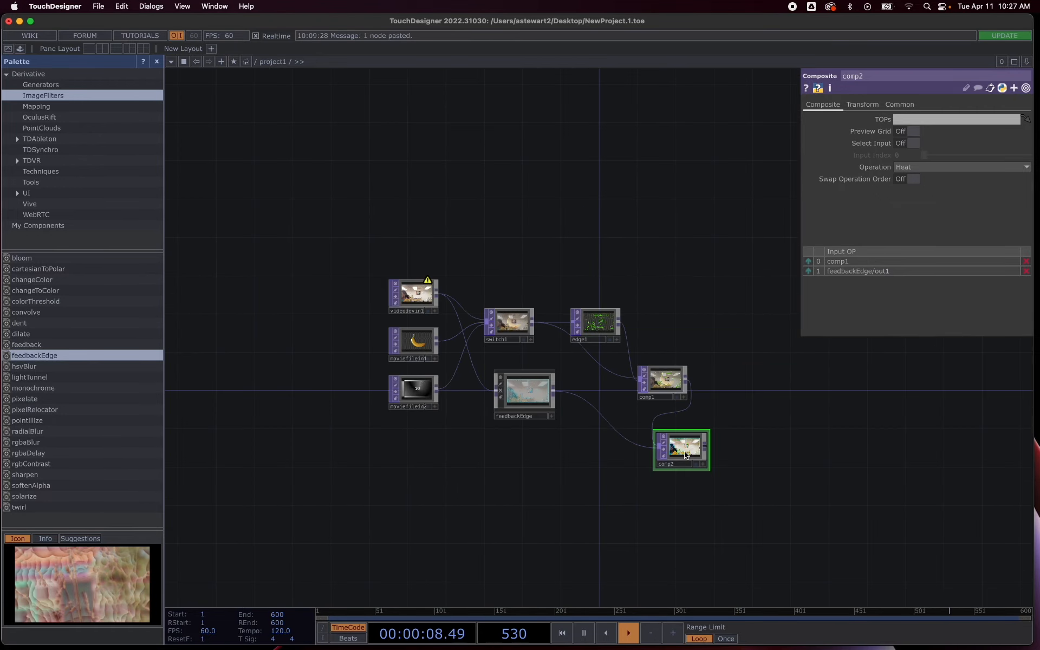
scroll(686, 457, "up", 8)
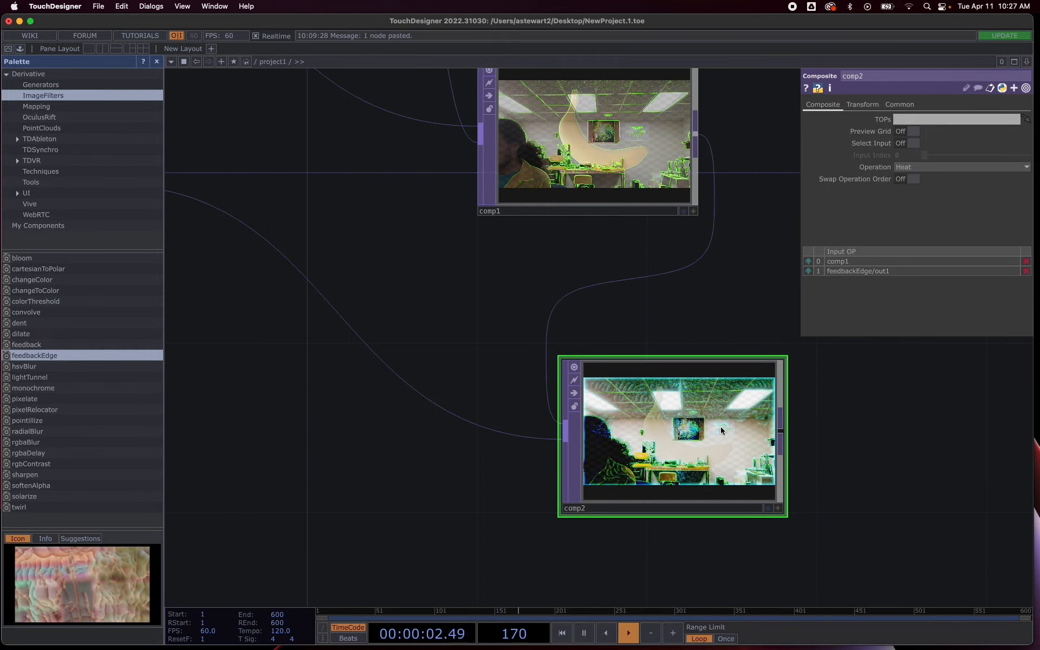
scroll(606, 426, "up", 3)
scroll(716, 432, "up", 3)
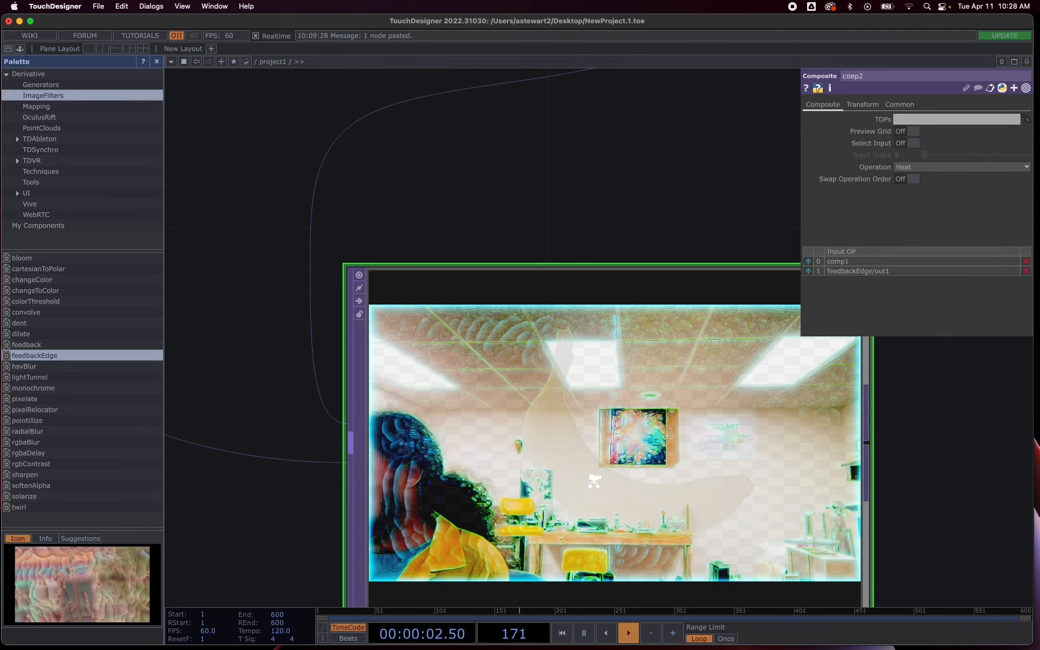
scroll(595, 479, "down", 1)
scroll(597, 480, "down", 3)
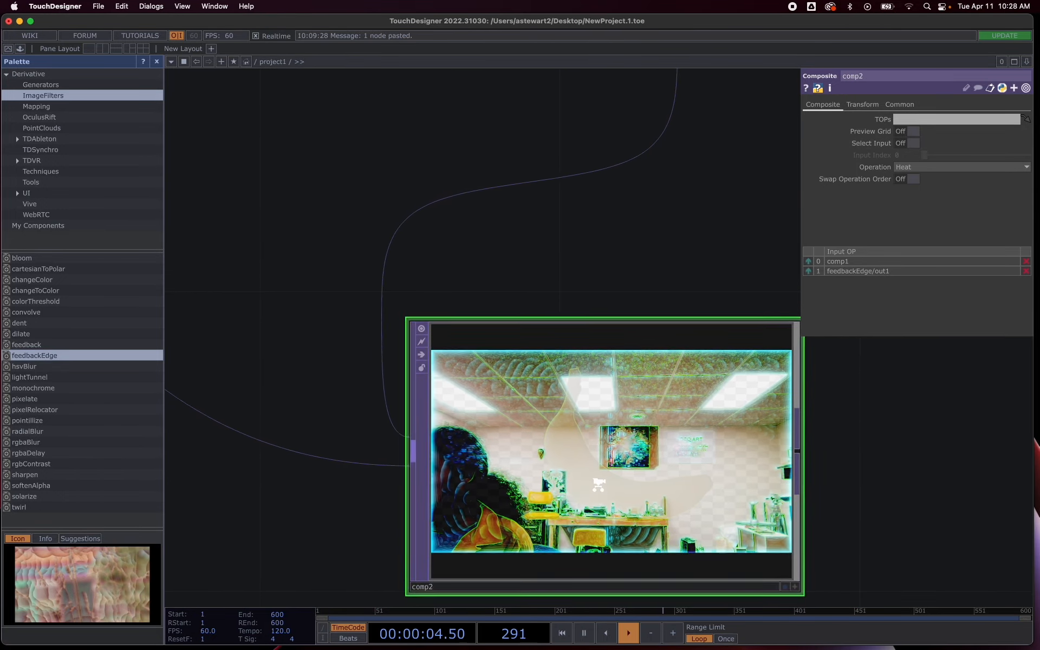
scroll(597, 488, "down", 2)
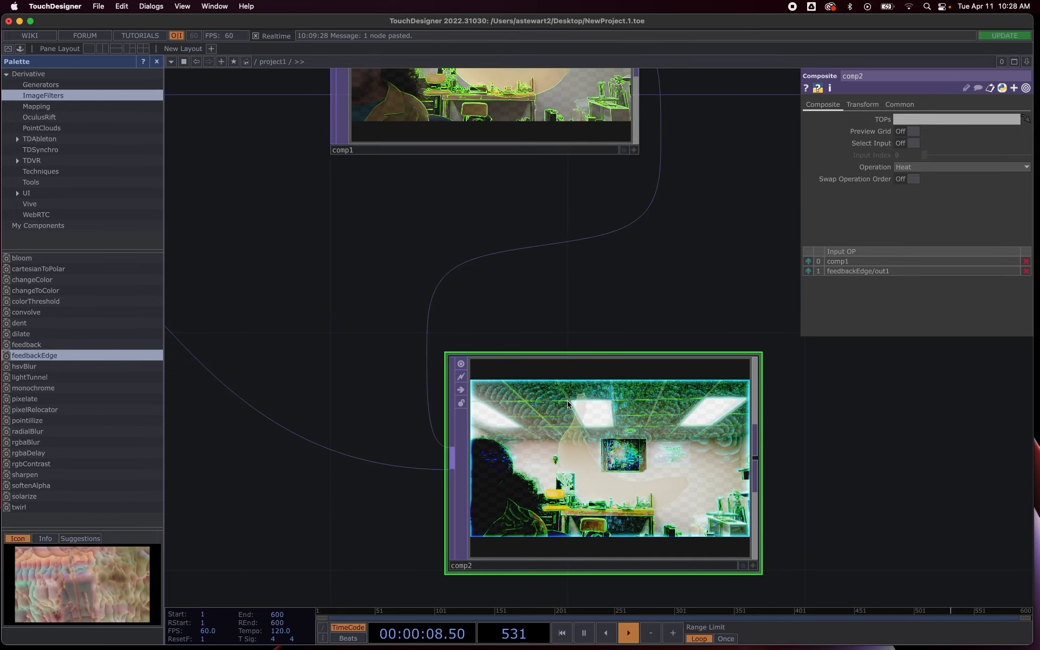
left_click_drag(822, 486, 726, 346)
scroll(699, 444, "down", 5)
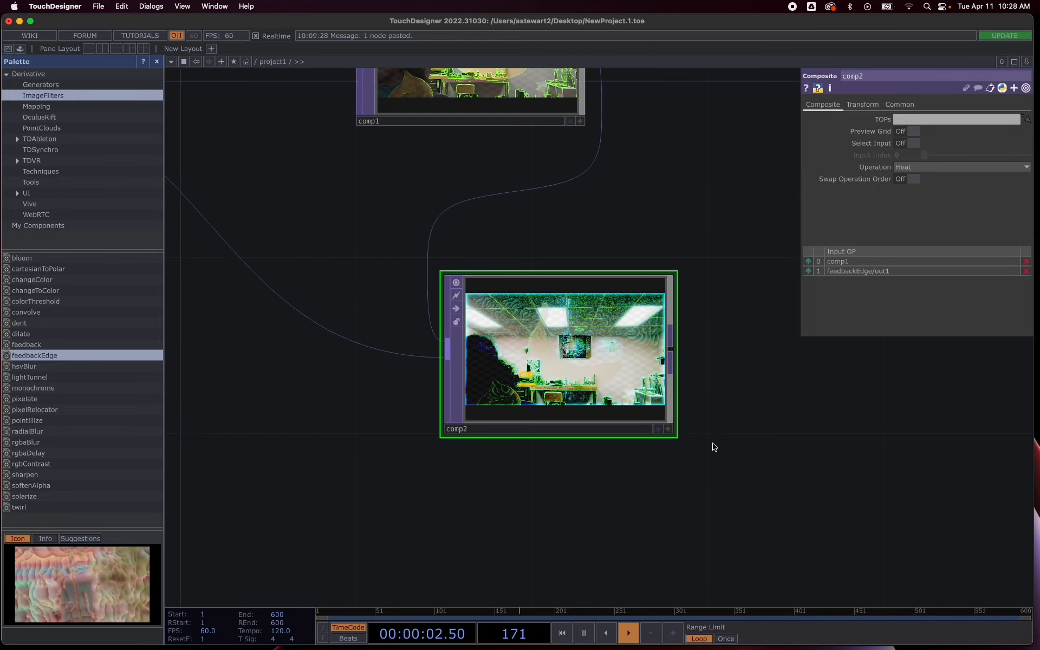
scroll(554, 519, "down", 10)
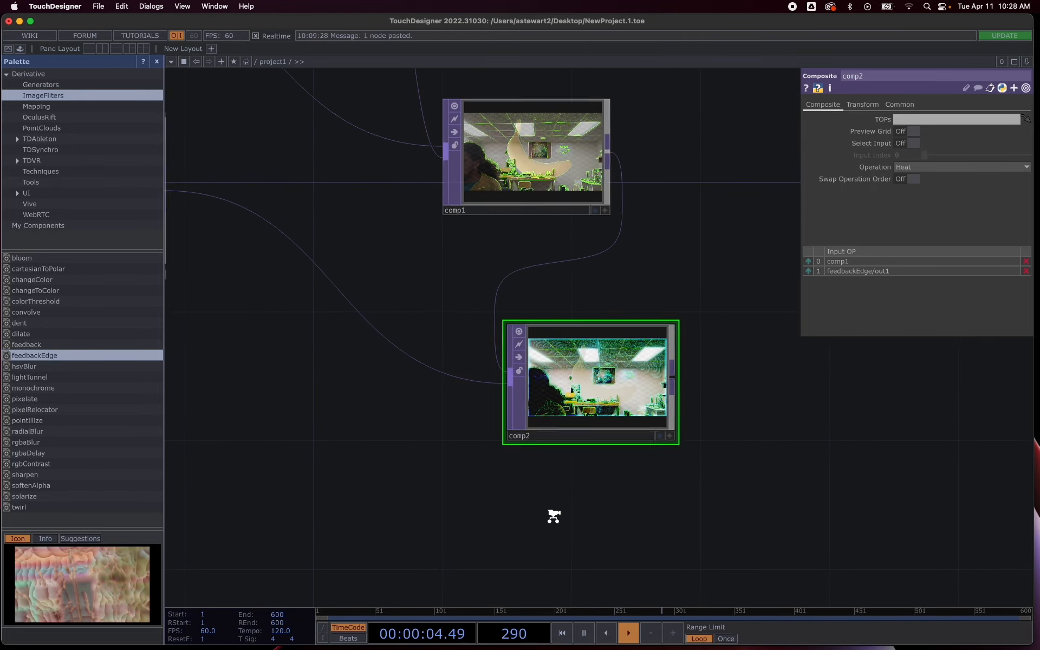
scroll(556, 527, "up", 10)
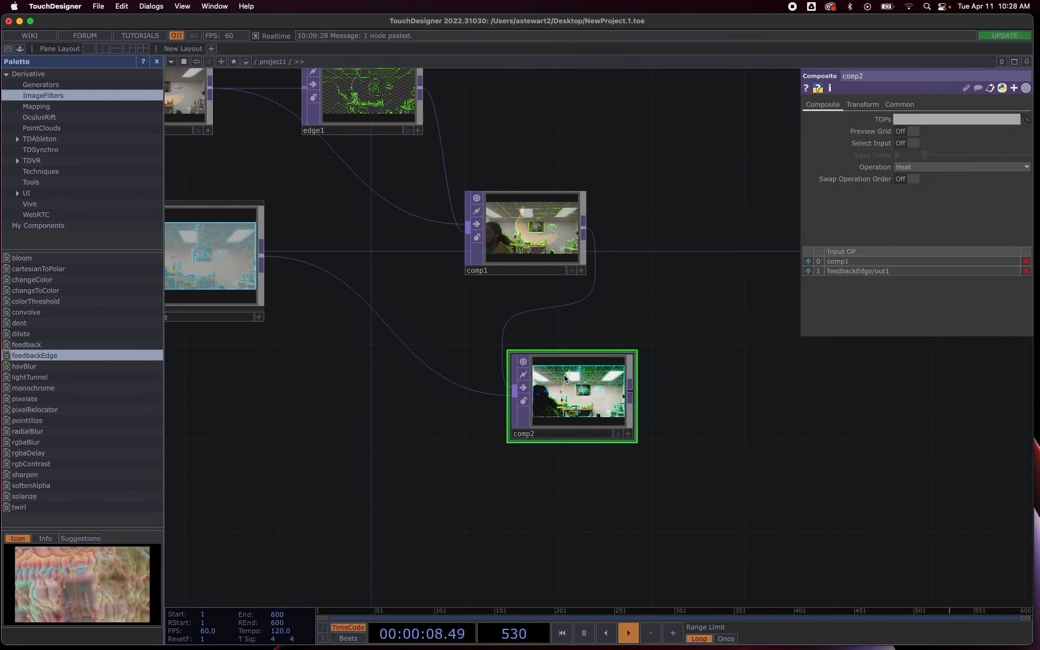
Reposition comp2 slightly higher beneath comp1 in the network
left_click_drag(565, 378, 619, 366)
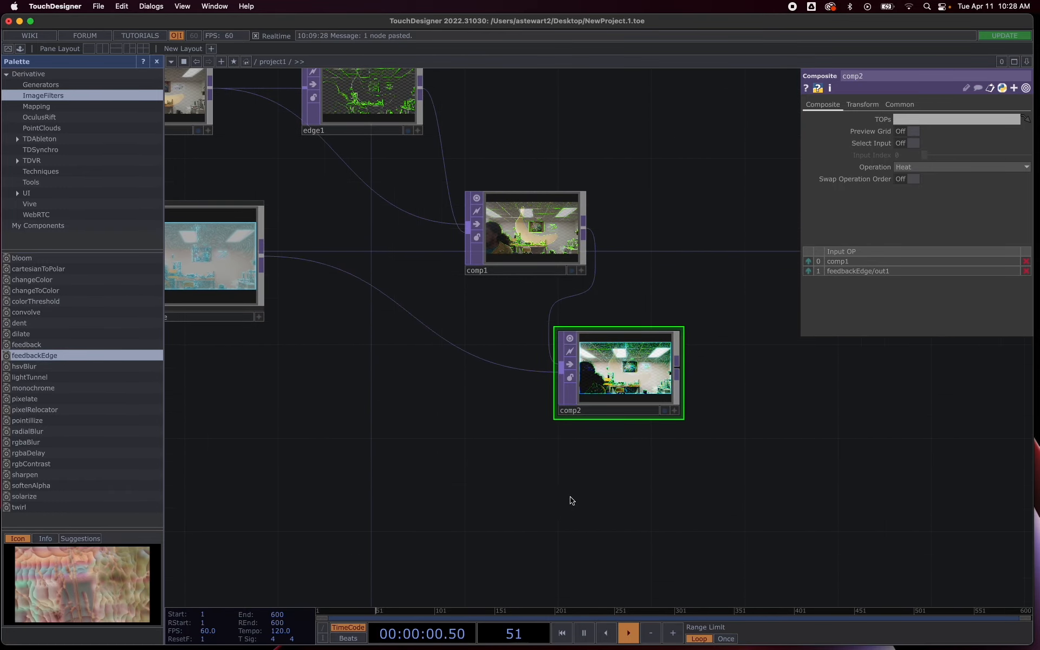
left_click_drag(615, 340, 662, 317)
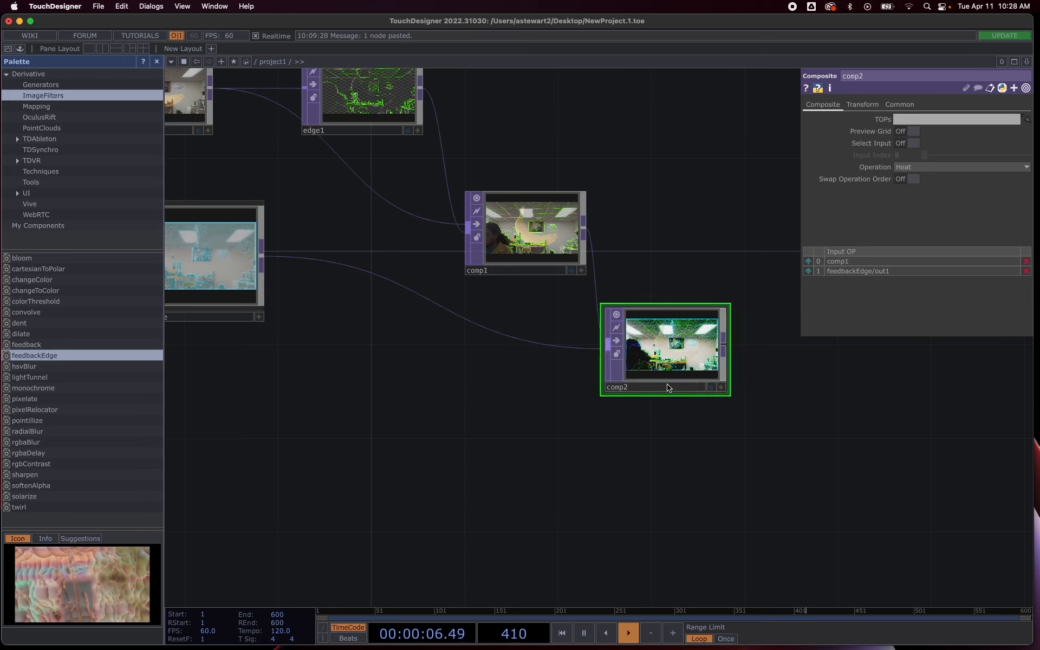
left_click_drag(661, 343, 571, 373)
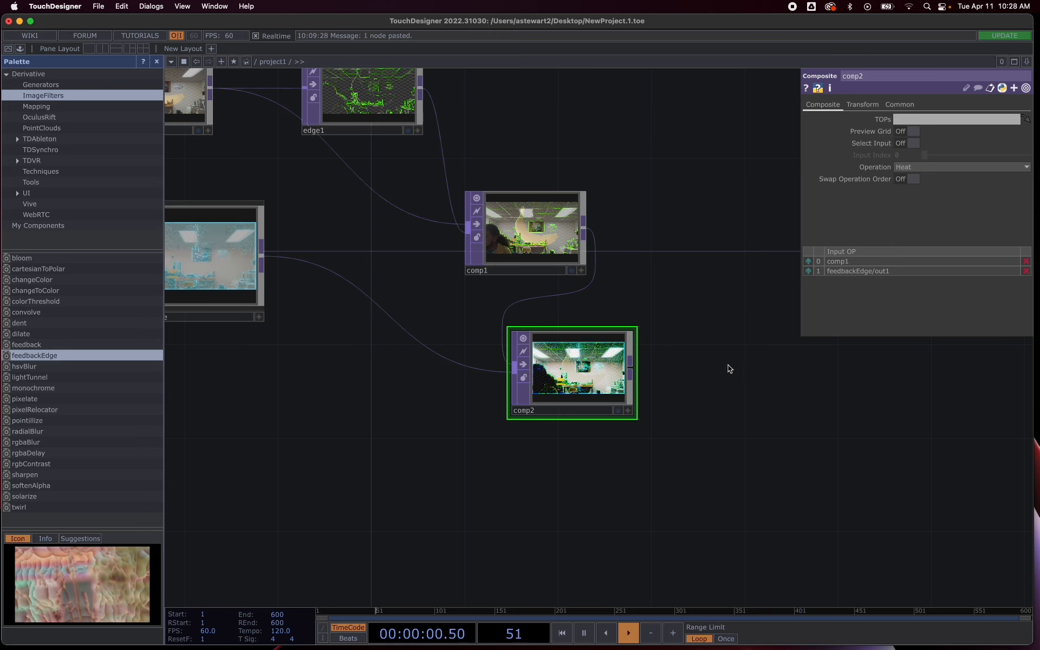
Add an HSV Adjust TOP beside comp2 and wire comp2's output into it
key("Tab")
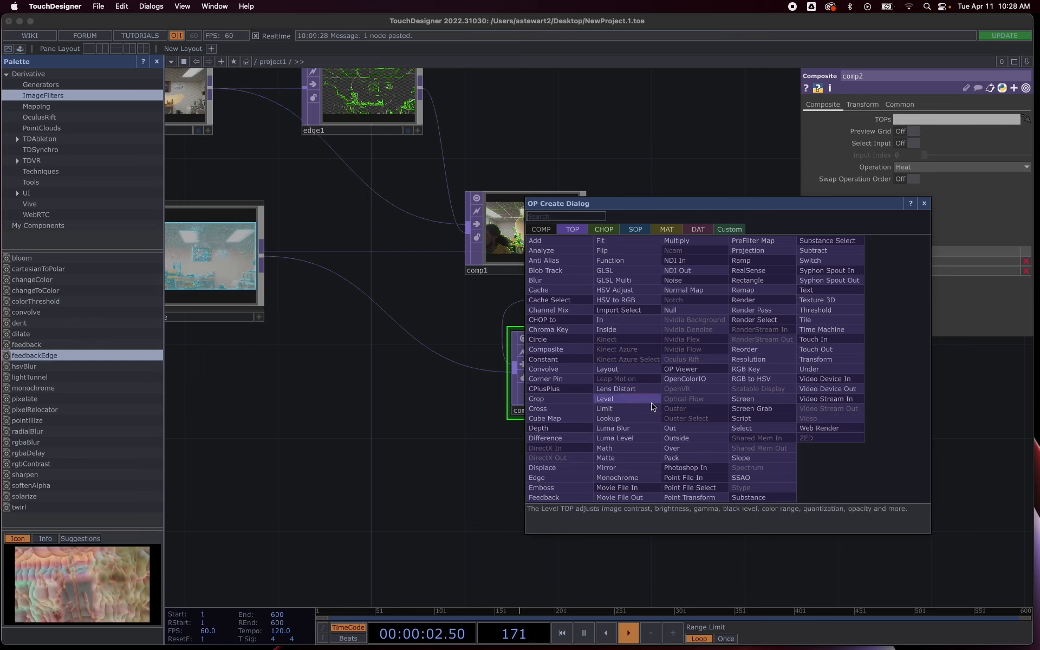
left_click(620, 290)
left_click(769, 393)
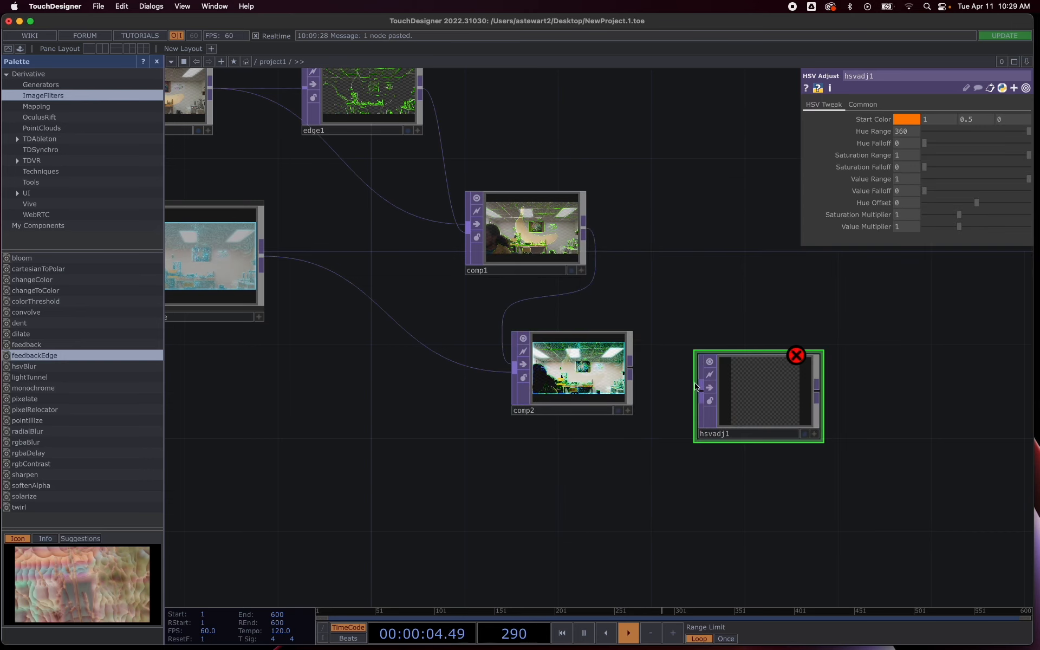
left_click_drag(640, 373, 697, 397)
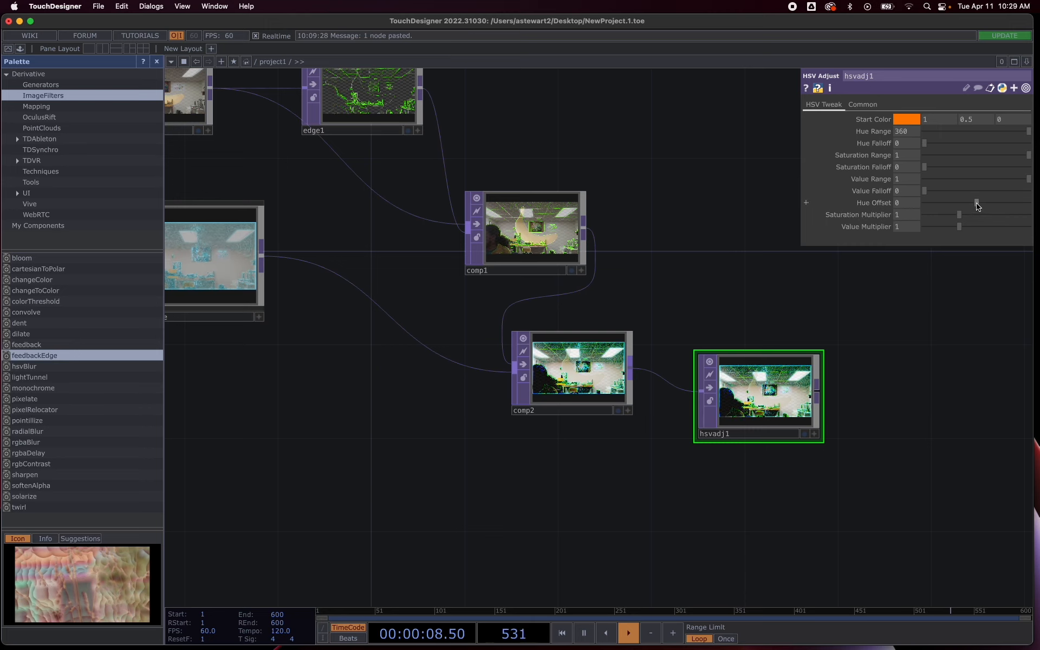
Sweep hsvadj1's Hue Offset through its upper range and set it to 6
left_click_drag(978, 203, 1023, 205)
left_click_drag(1031, 207, 978, 207)
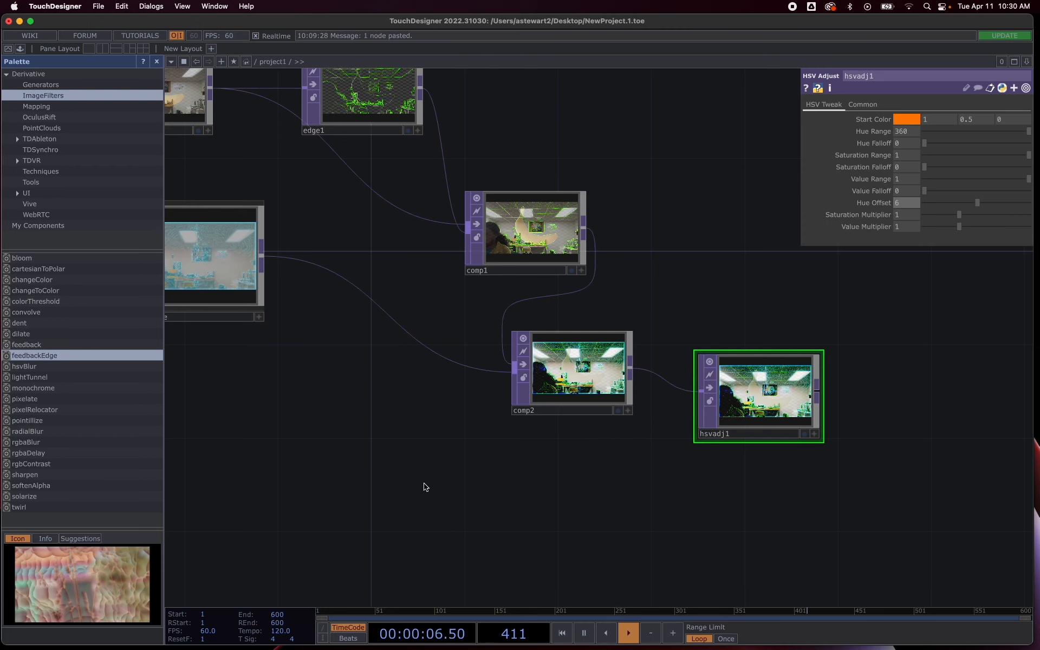
Add a Slider COMP to the empty network area below comp2
key("Tab")
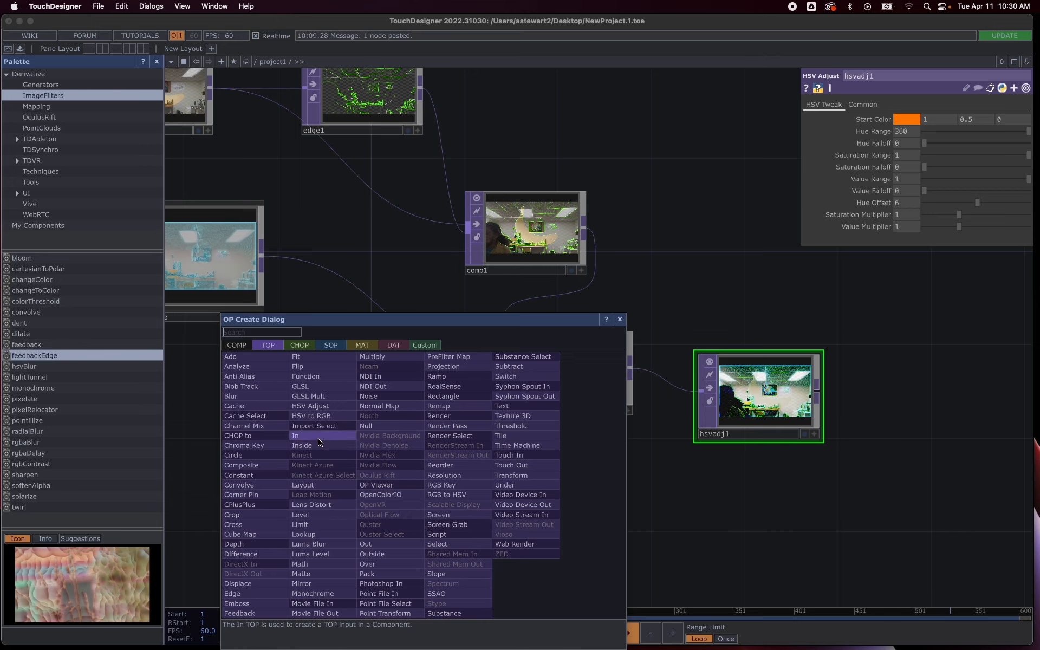
left_click(231, 346)
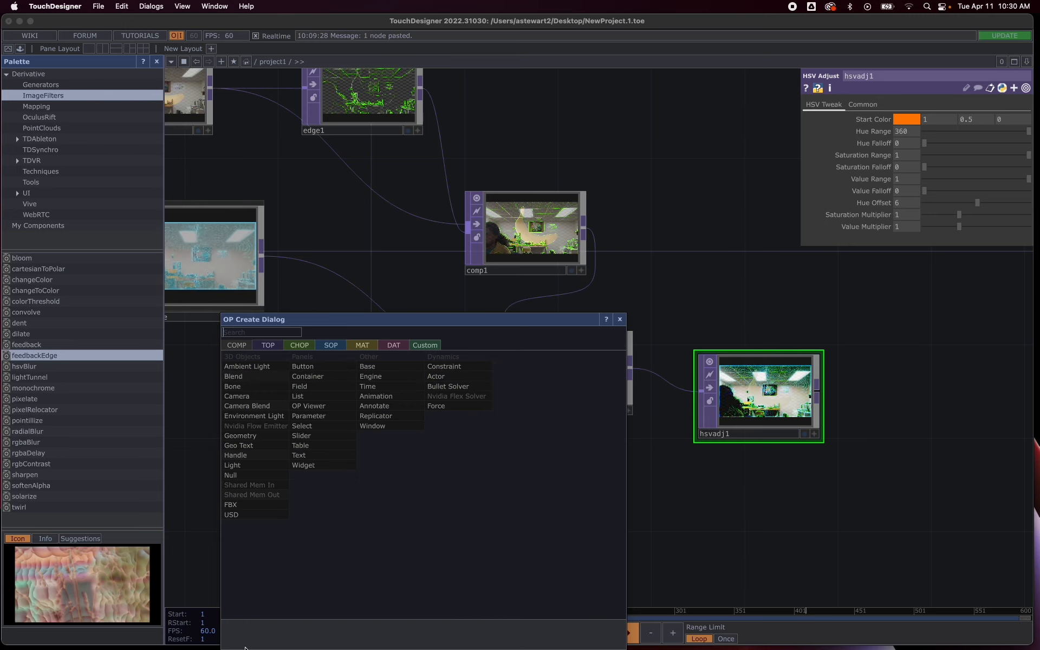
mouse_move(287, 646)
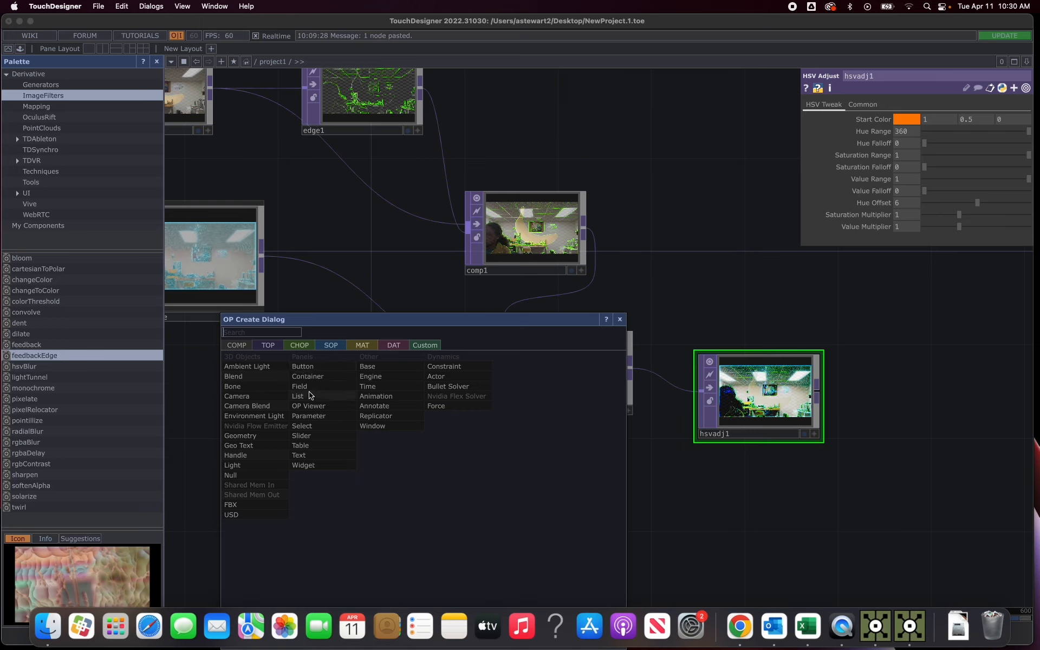
left_click(302, 436)
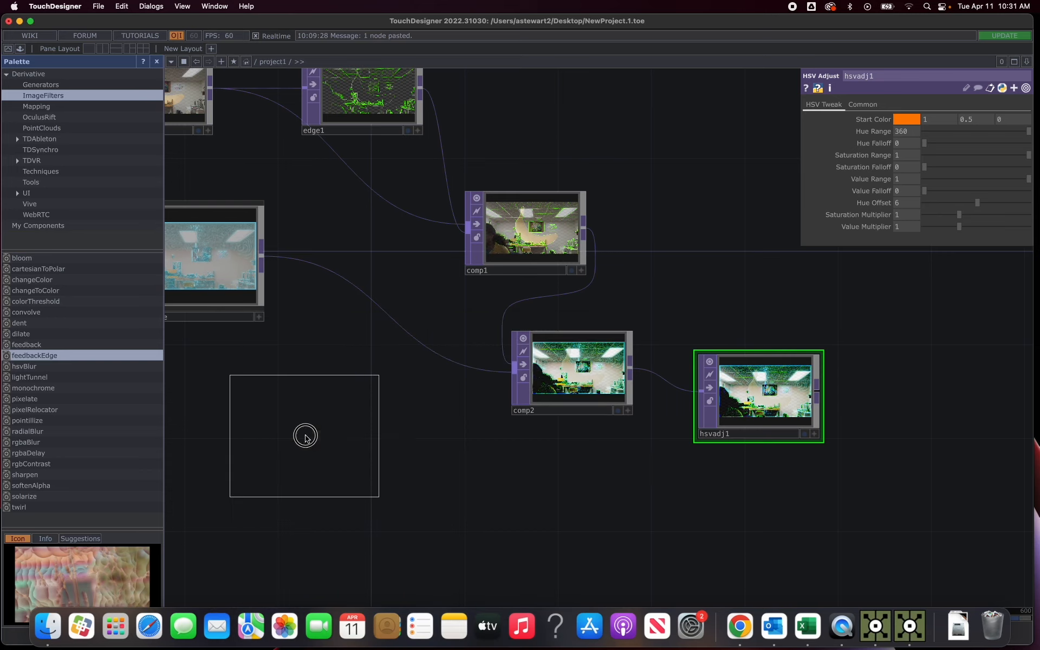
left_click(379, 494)
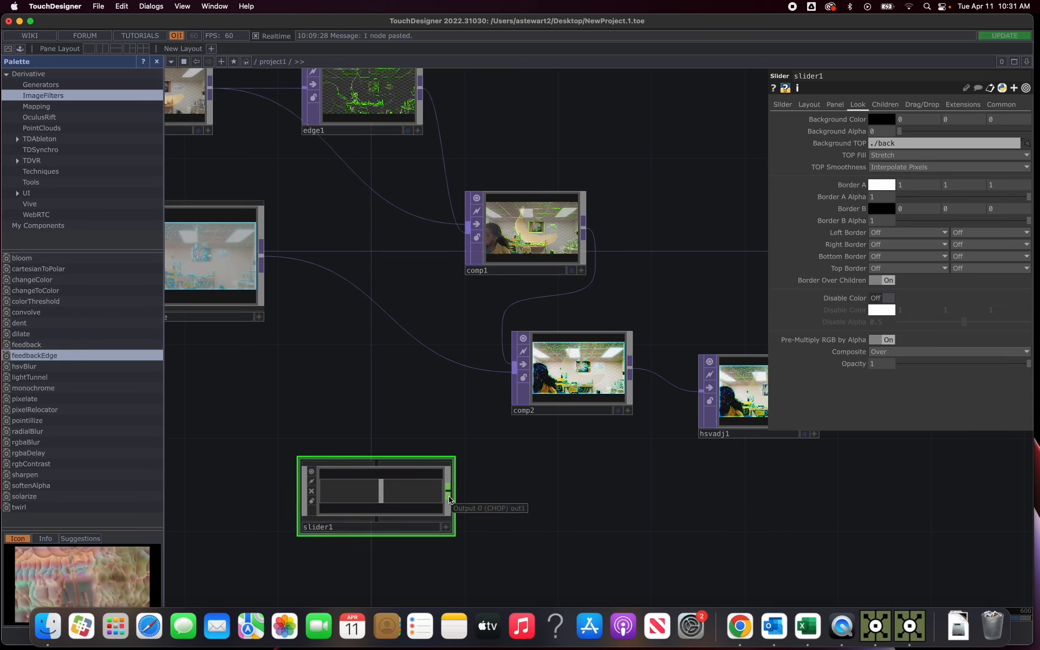
Try to wire slider1's output into hsvadj1, and shift the slider1 node slightly closer to it
left_click_drag(449, 494, 703, 394)
mouse_move(451, 499)
left_mouse_down()
mouse_move(497, 386)
mouse_move(441, 508)
left_mouse_up()
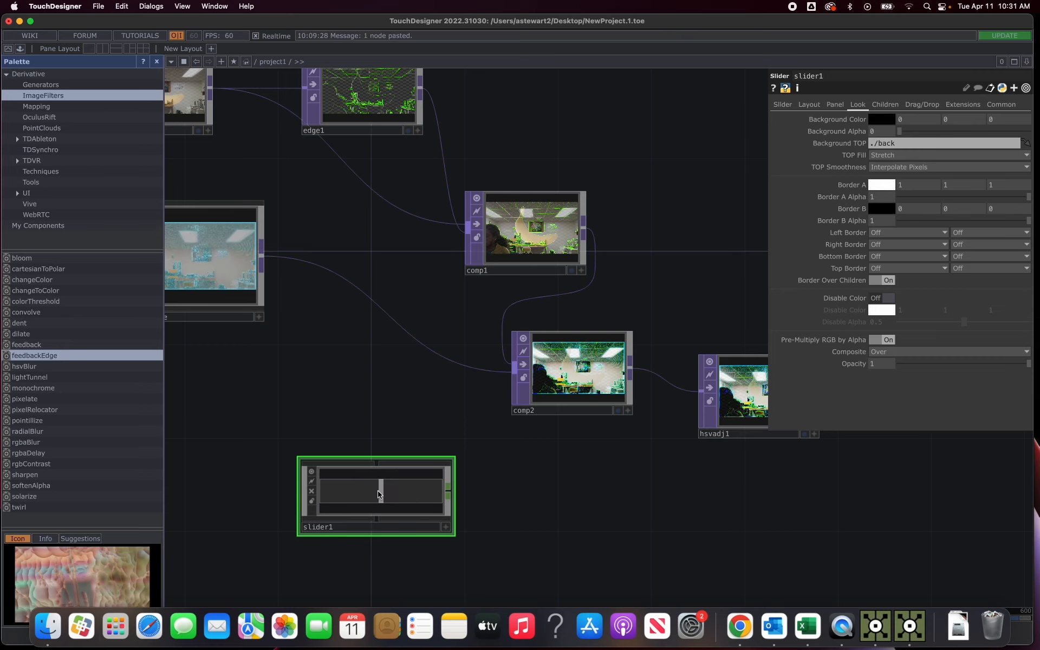
mouse_move(394, 492)
left_mouse_down()
mouse_move(332, 493)
mouse_move(473, 487)
mouse_move(398, 492)
left_mouse_up()
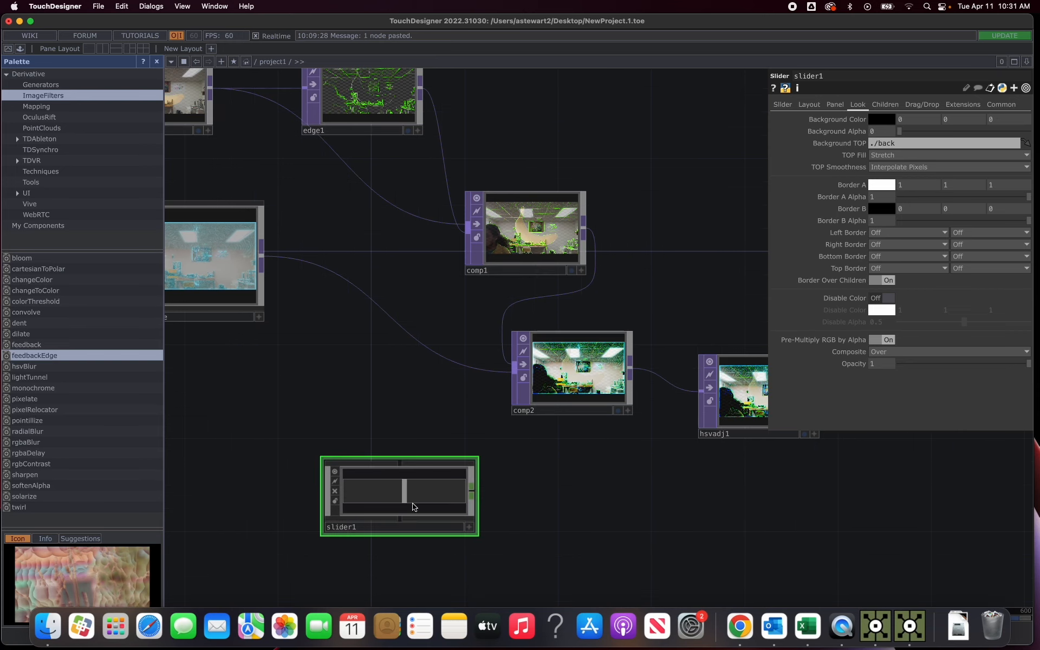
Make slider1's viewer interactive and move its handle to a Value of about 0.636, with its Slider parameters shown
left_click(470, 527)
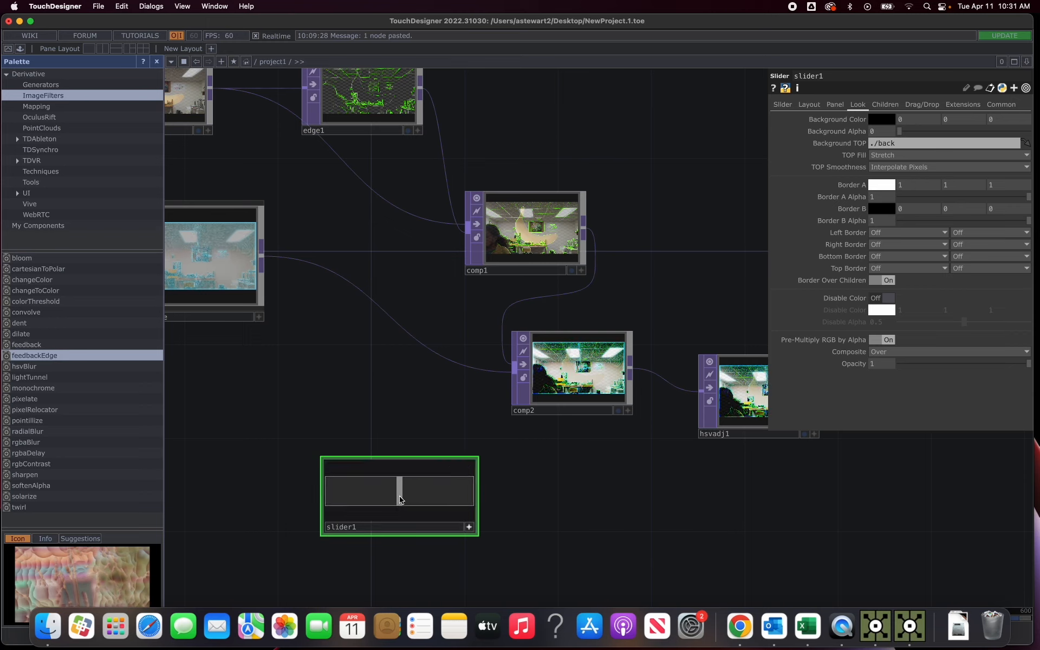
mouse_move(401, 499)
left_mouse_down()
mouse_move(441, 499)
mouse_move(362, 499)
mouse_move(409, 509)
mouse_move(359, 494)
mouse_move(446, 501)
mouse_move(327, 499)
mouse_move(483, 497)
mouse_move(347, 492)
mouse_move(401, 496)
mouse_move(395, 503)
left_mouse_up()
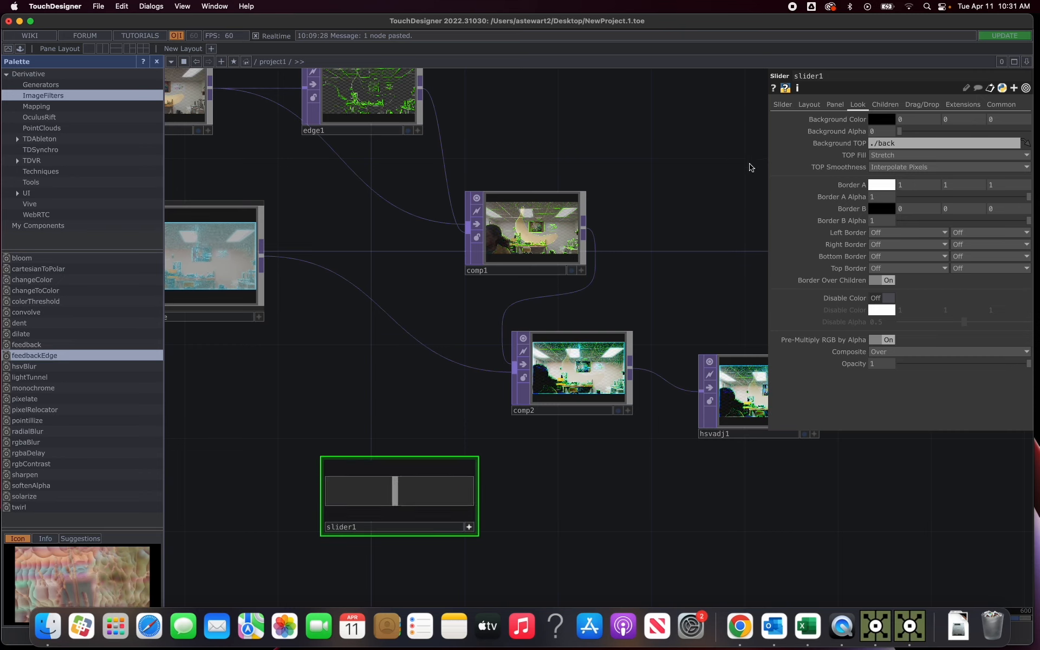
left_click(783, 104)
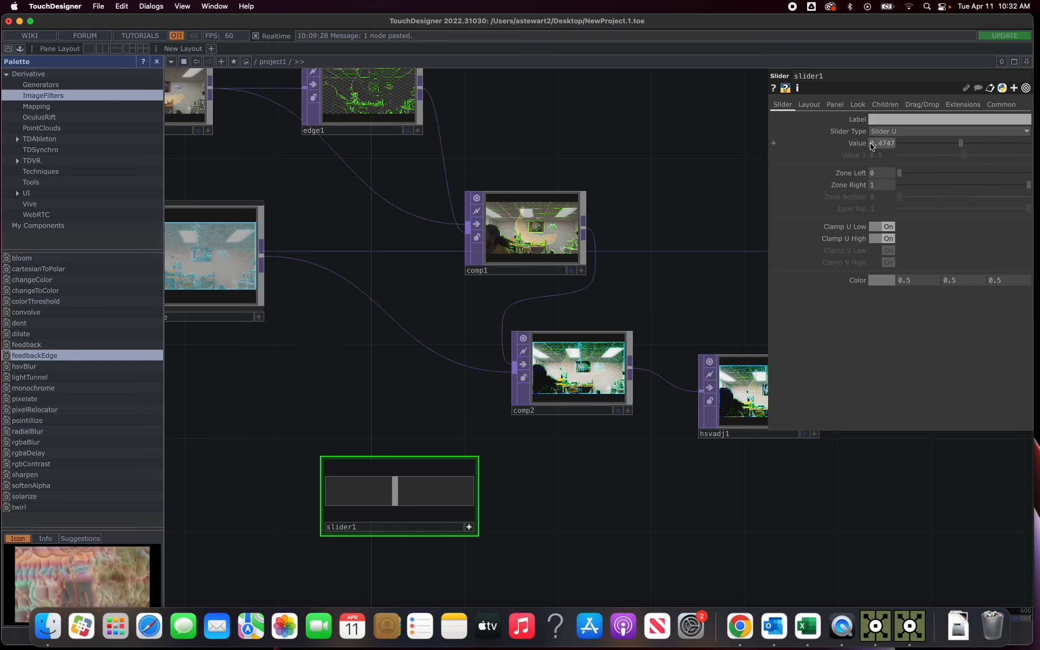
left_click_drag(395, 486, 421, 477)
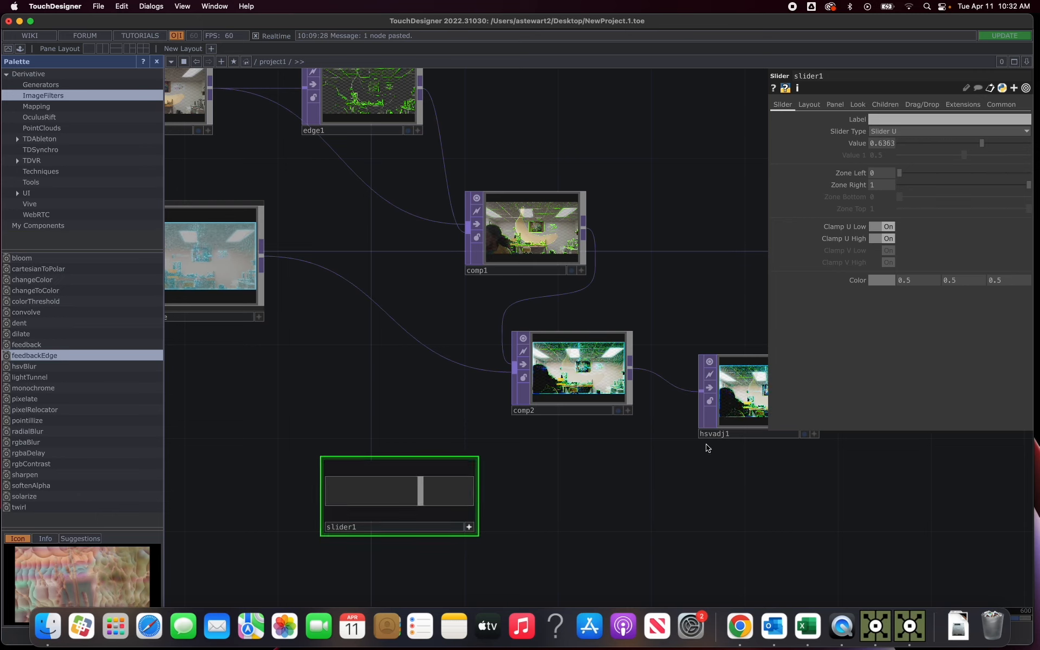
Set the Hue Offset of hsvadj1 to -69
left_click(746, 398)
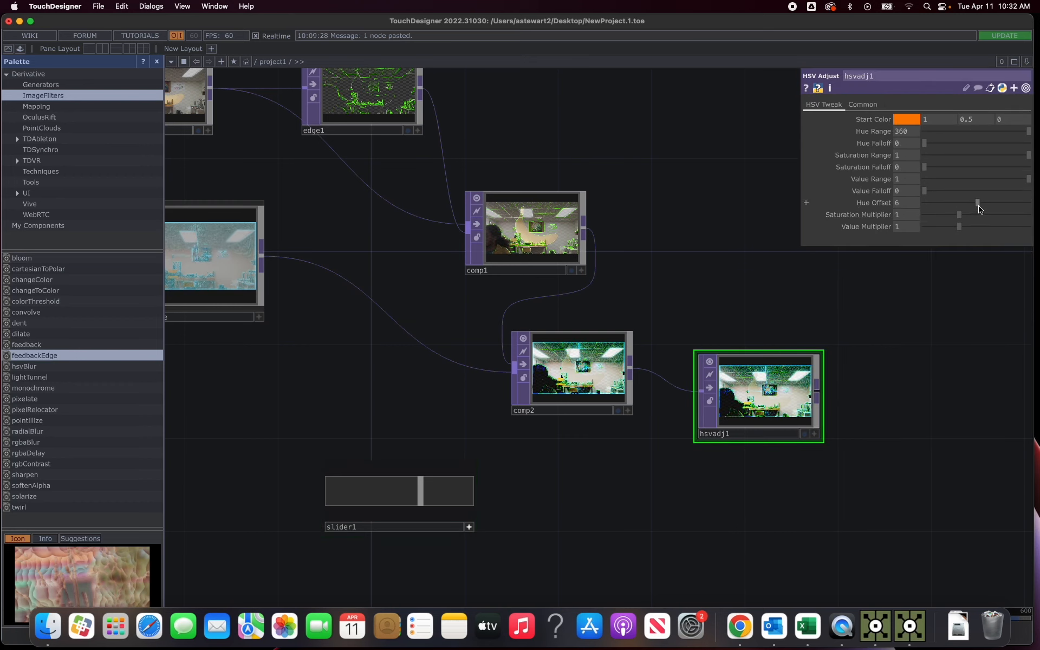
mouse_move(978, 203)
left_mouse_down()
mouse_move(922, 206)
mouse_move(1036, 198)
mouse_move(979, 199)
mouse_move(973, 209)
left_mouse_up()
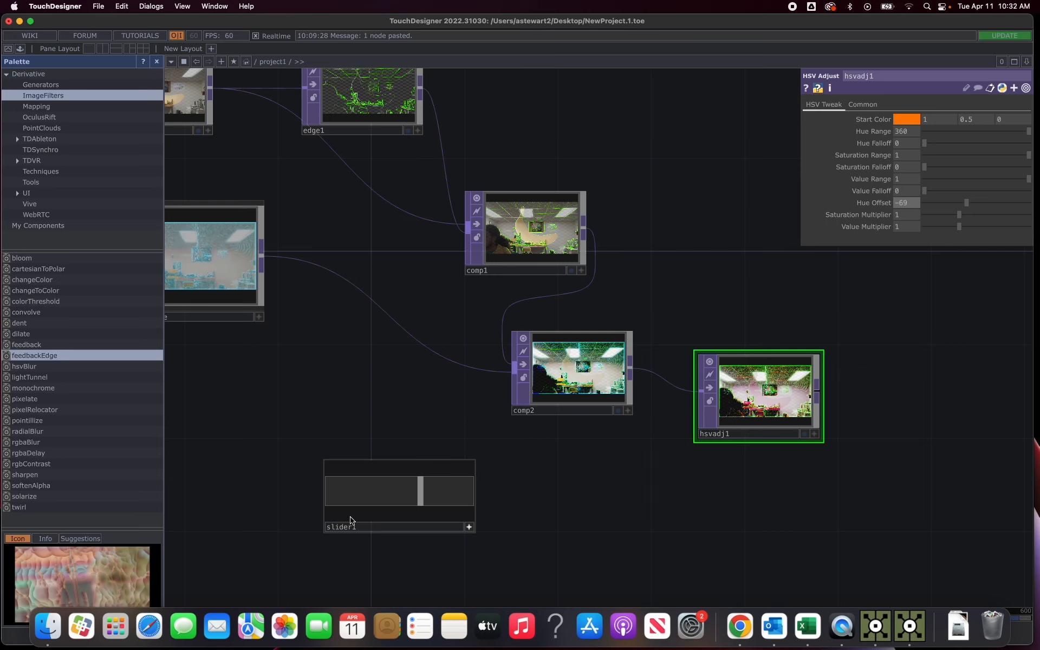
Turn off slider1's interactive viewer and add a Math CHOP beside it, fed by slider1's output
left_click(391, 491)
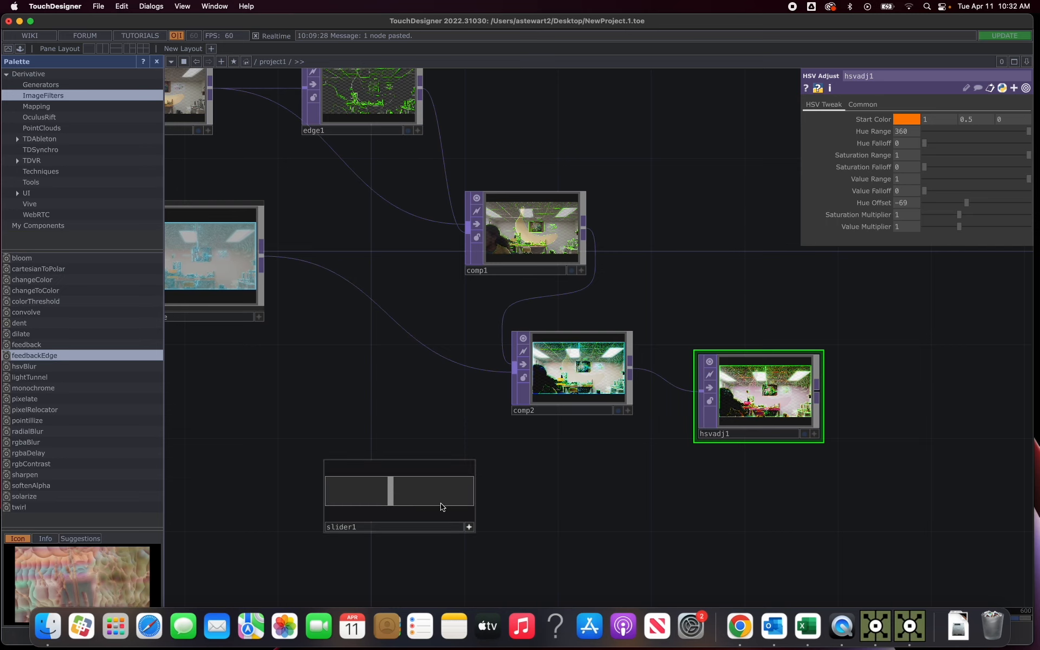
left_click(469, 527)
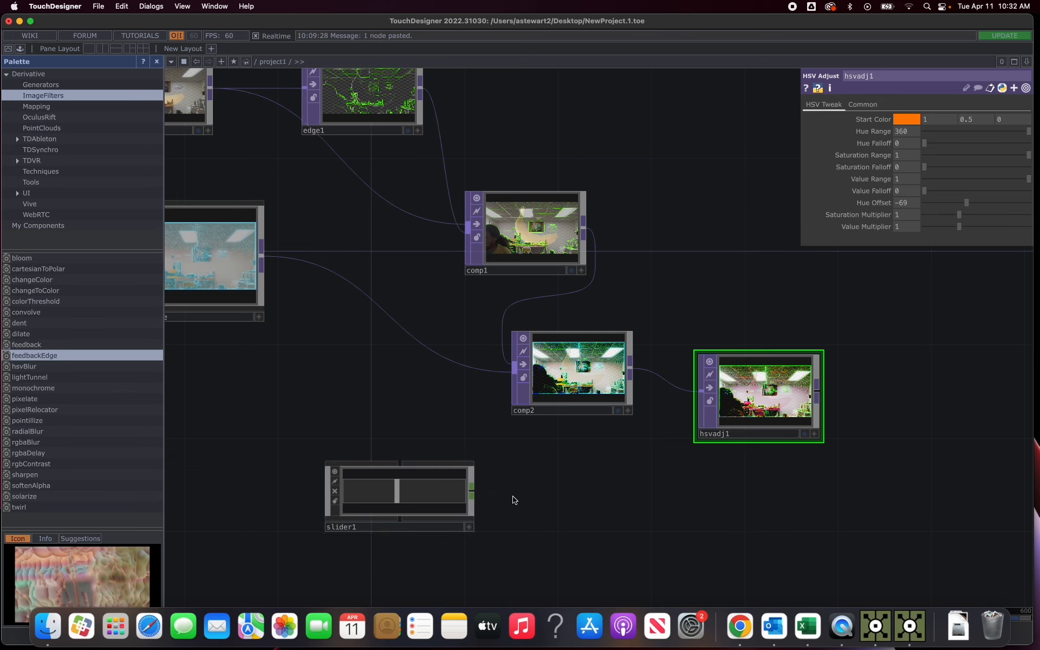
left_click(472, 494)
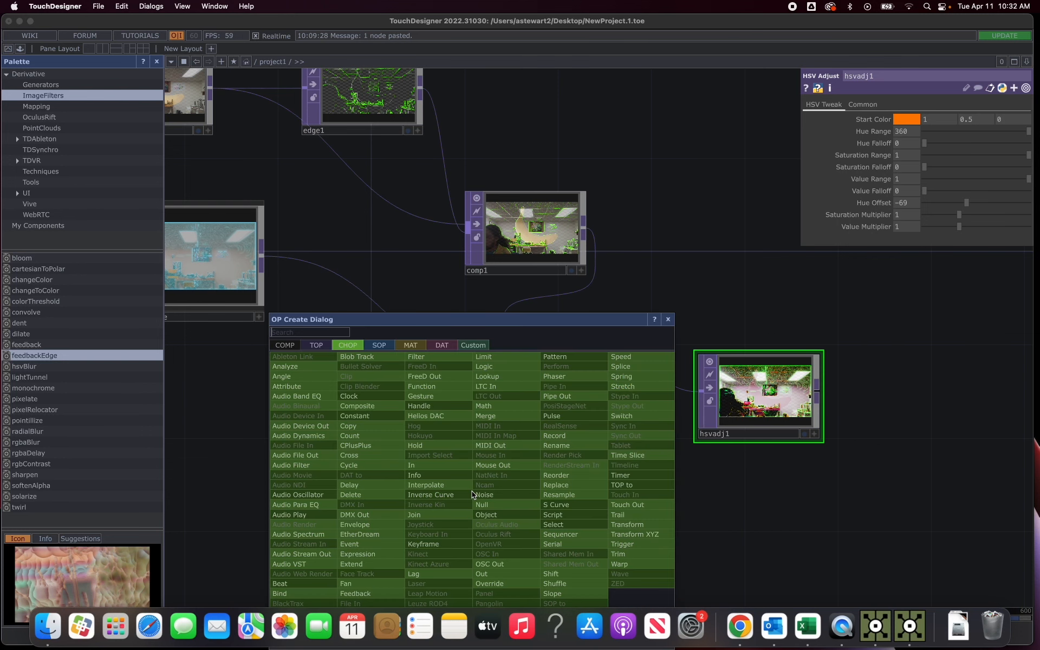
left_click(486, 406)
left_click(576, 511)
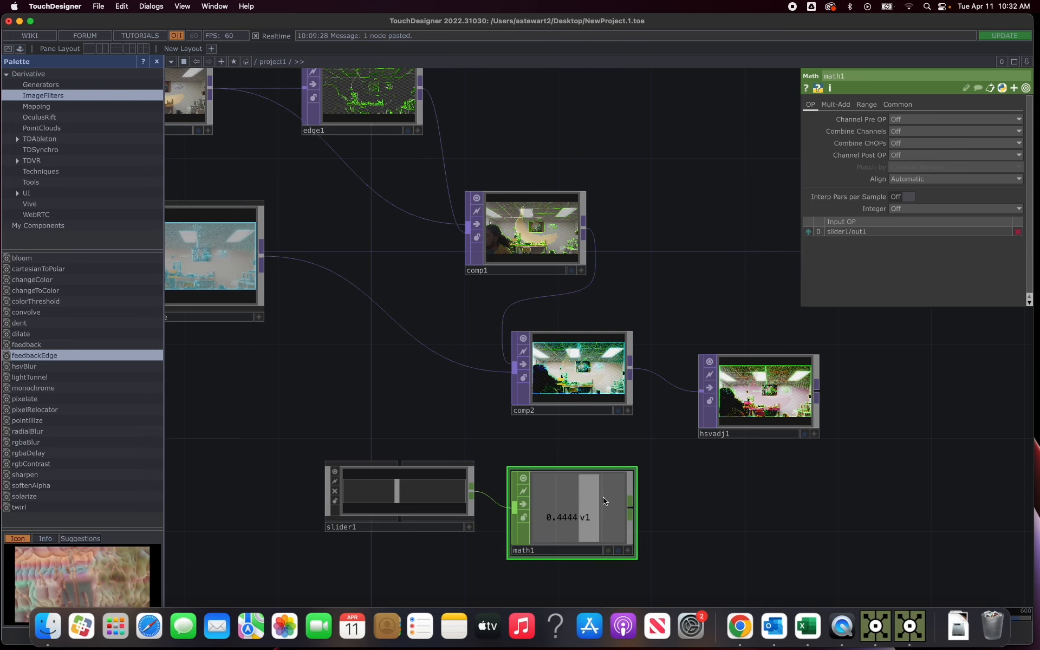
Make slider1 interactive again and move its handle until math1 outputs about 0.63
left_click(469, 529)
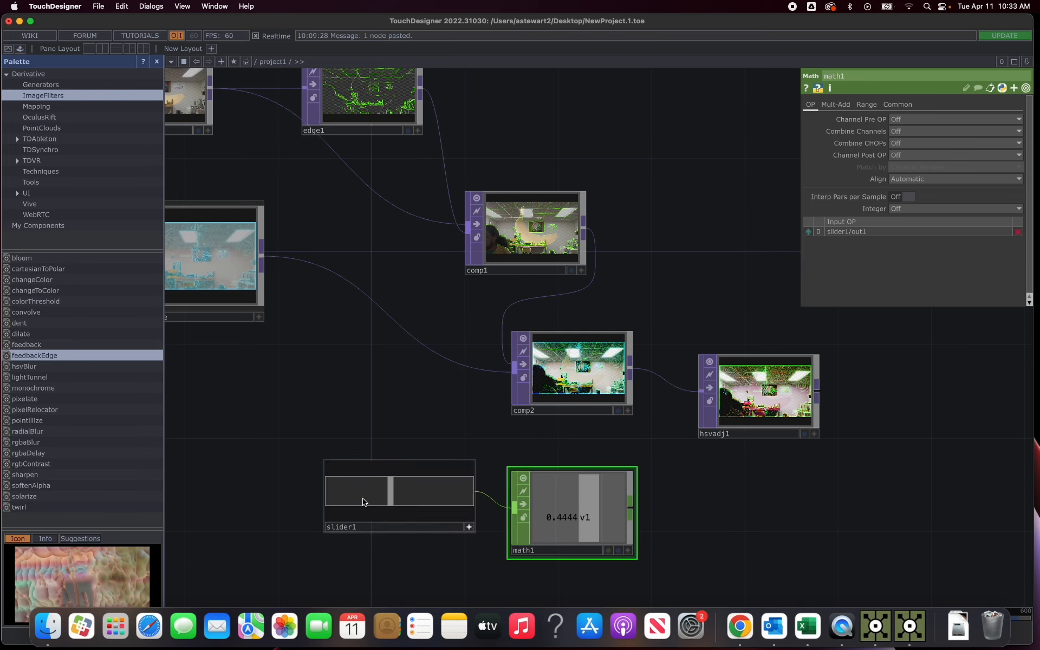
left_click_drag(393, 491, 421, 490)
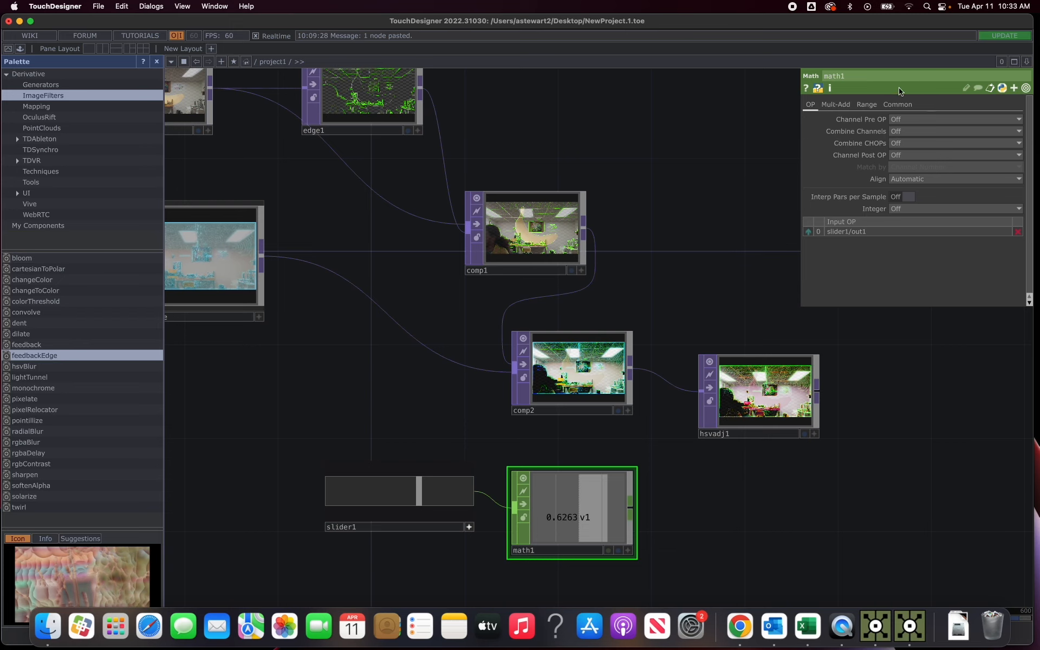
Set math1's To Range to -360 through 360 and test it by moving slider1's handle to an output of about -25
left_click(836, 105)
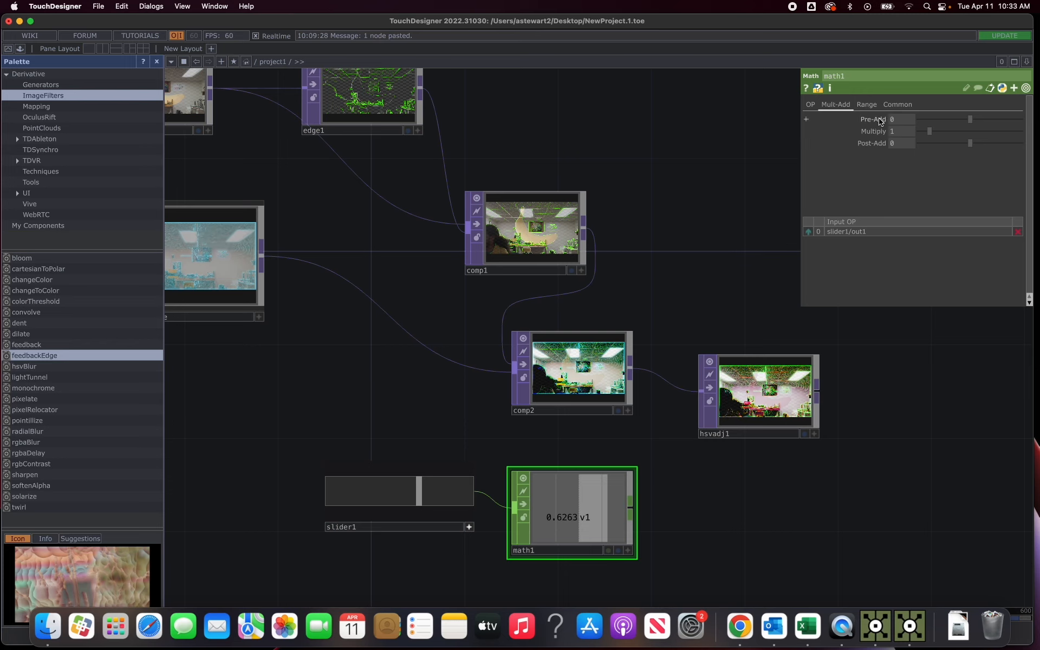
left_click(866, 105)
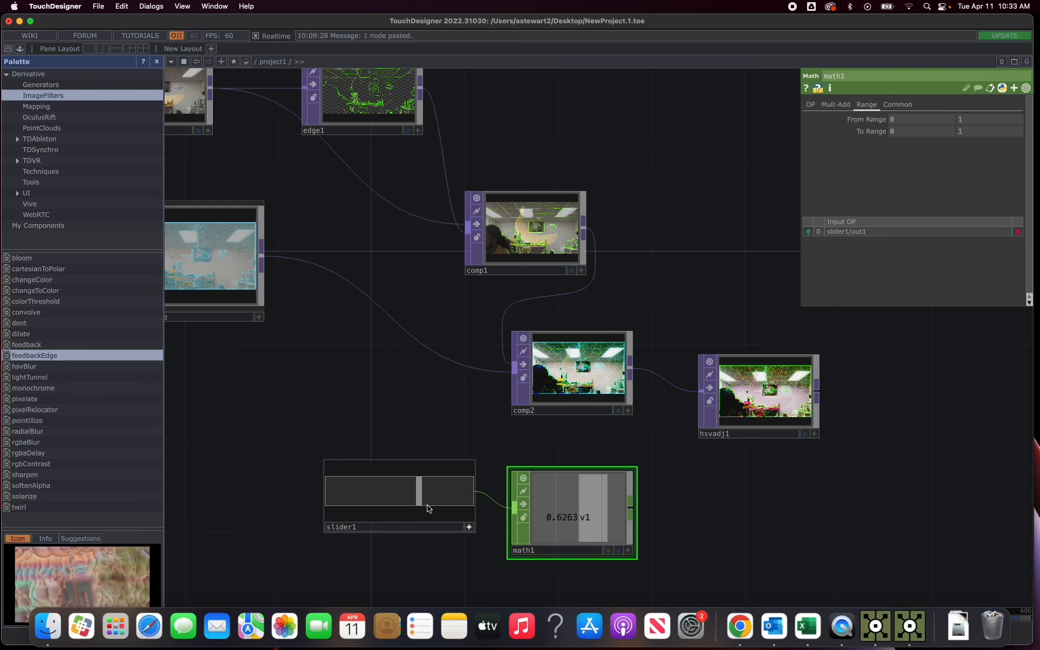
left_click(893, 134)
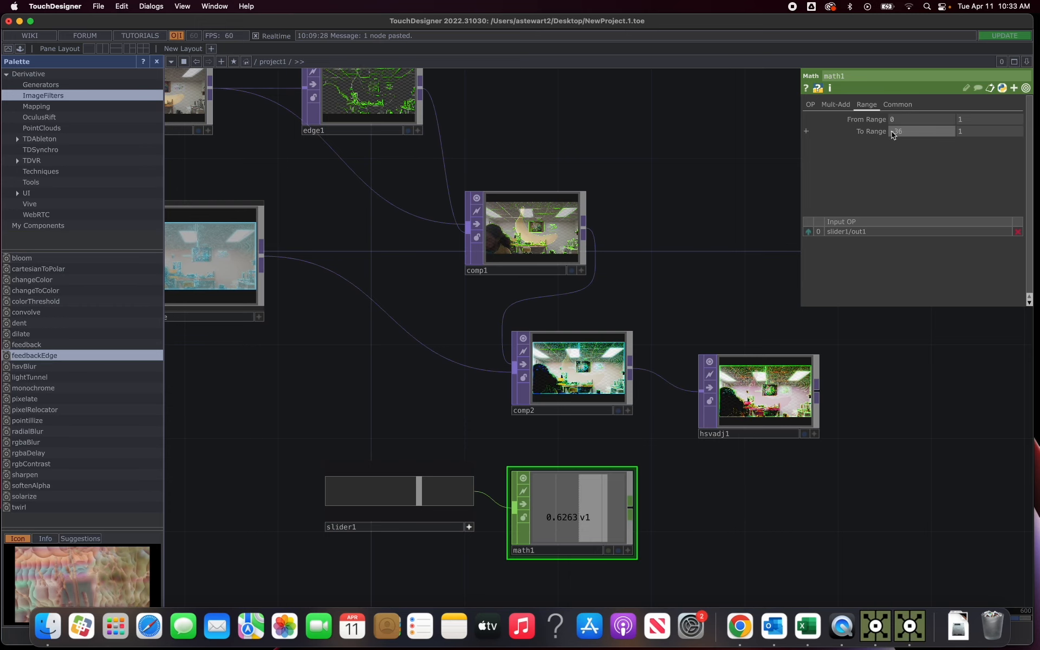
type("-360")
key("Tab")
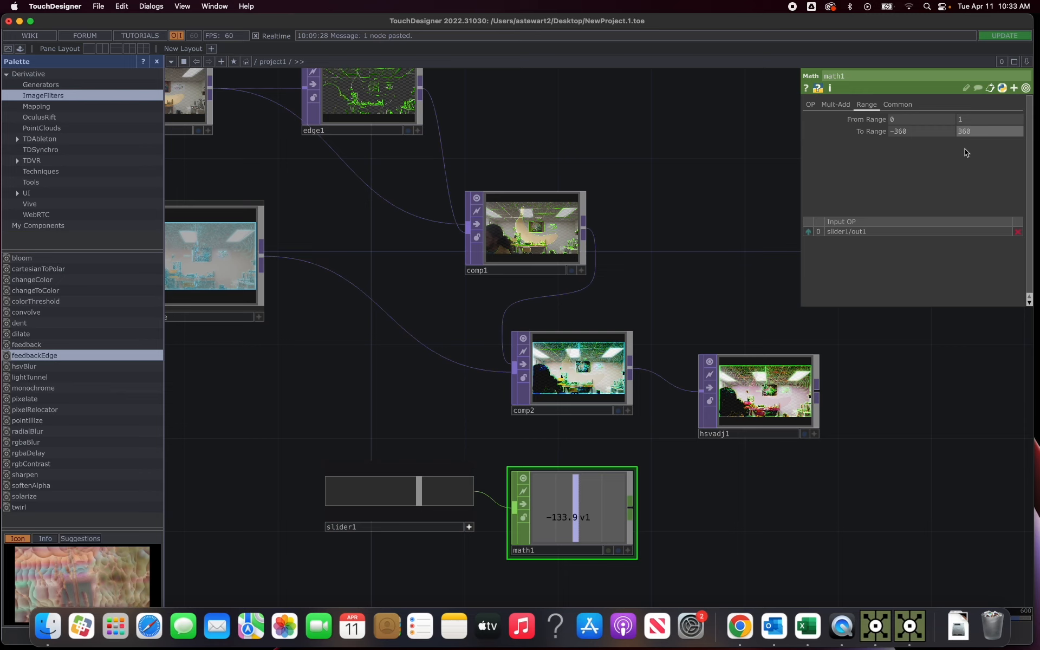
key("Return")
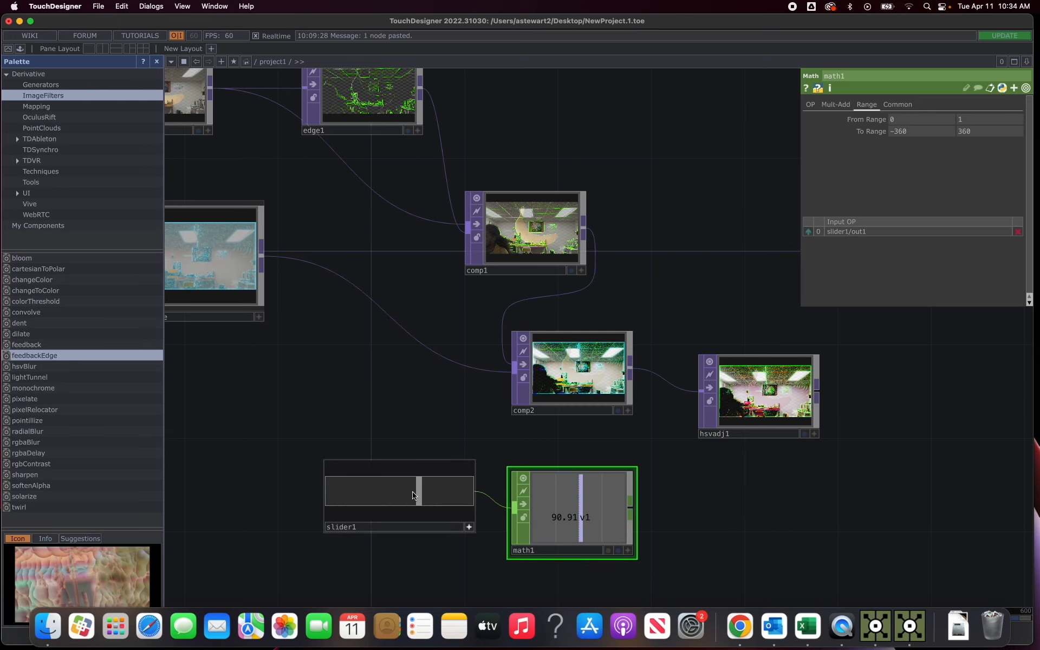
left_click_drag(421, 492, 393, 489)
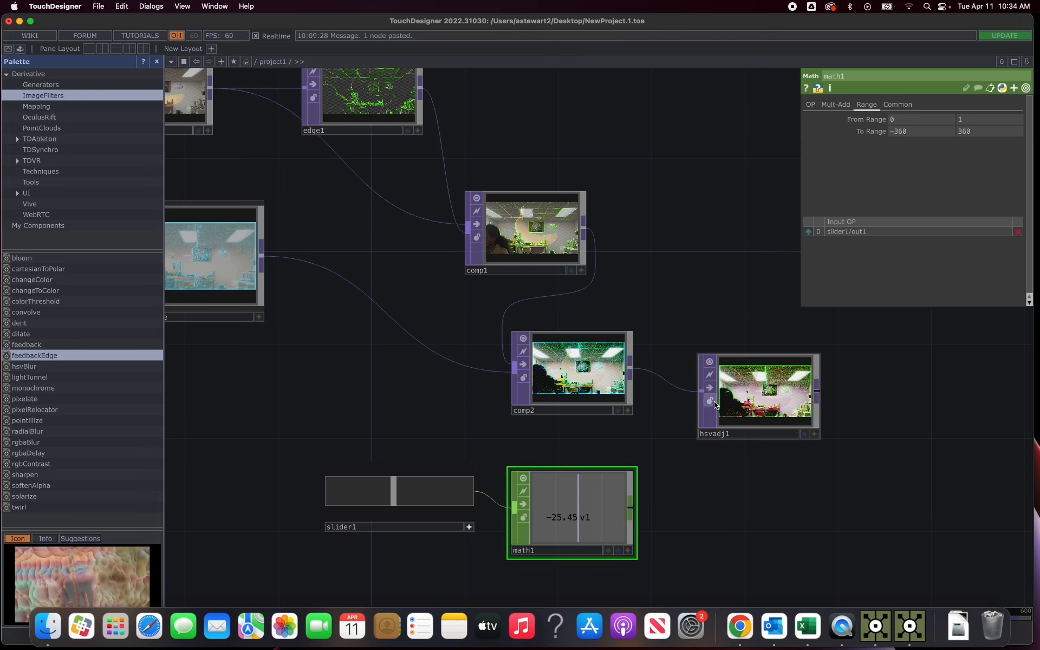
Make math1's viewer interactive and bring up the parameters of hsvadj1
left_click(628, 551)
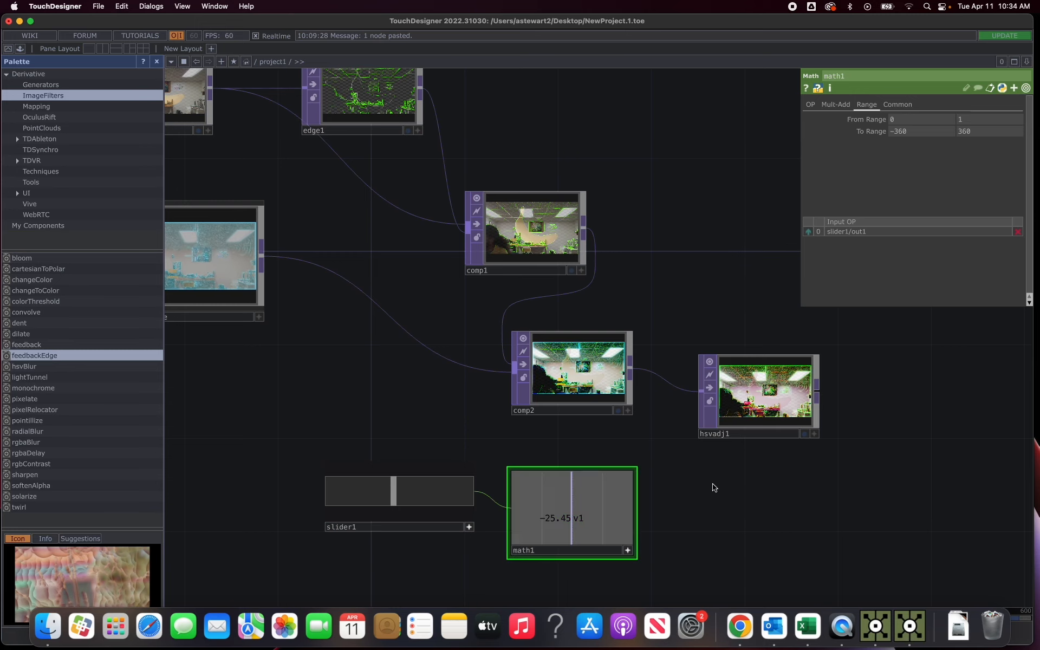
left_click(773, 394)
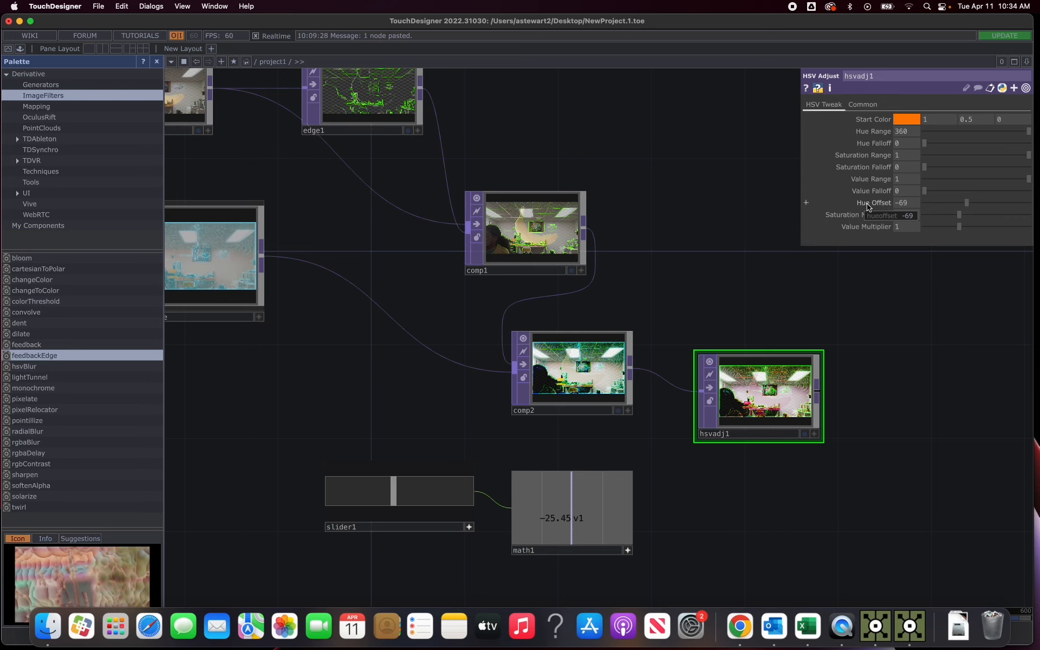
Try the expression and export modes on hsvadj1's Hue Offset, then return it to constant mode and collapse its settings
left_click(806, 204)
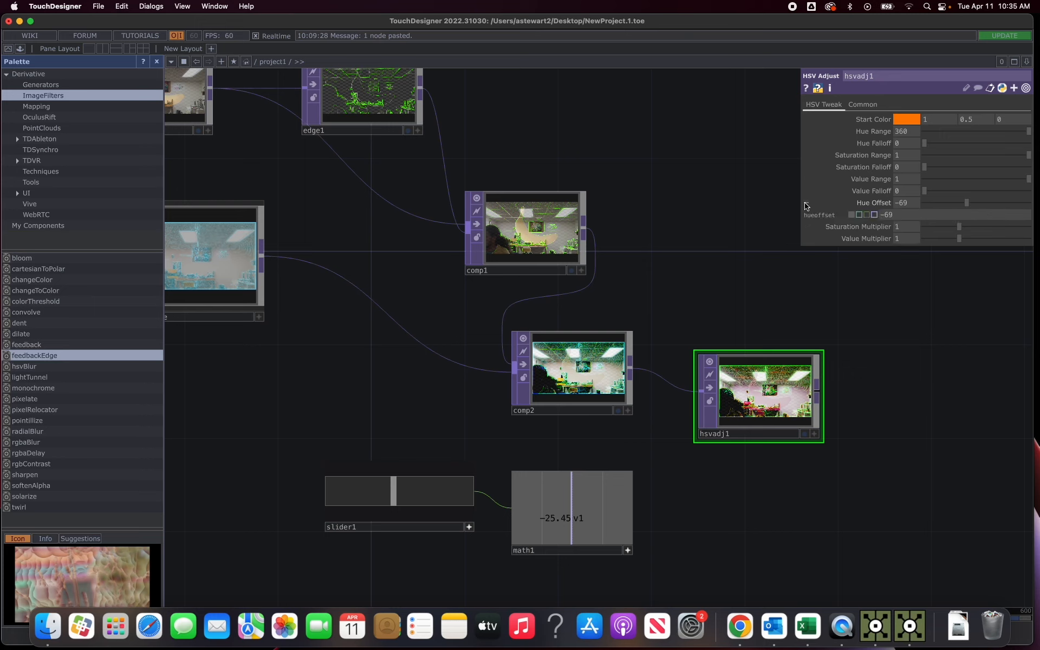
left_click(807, 205)
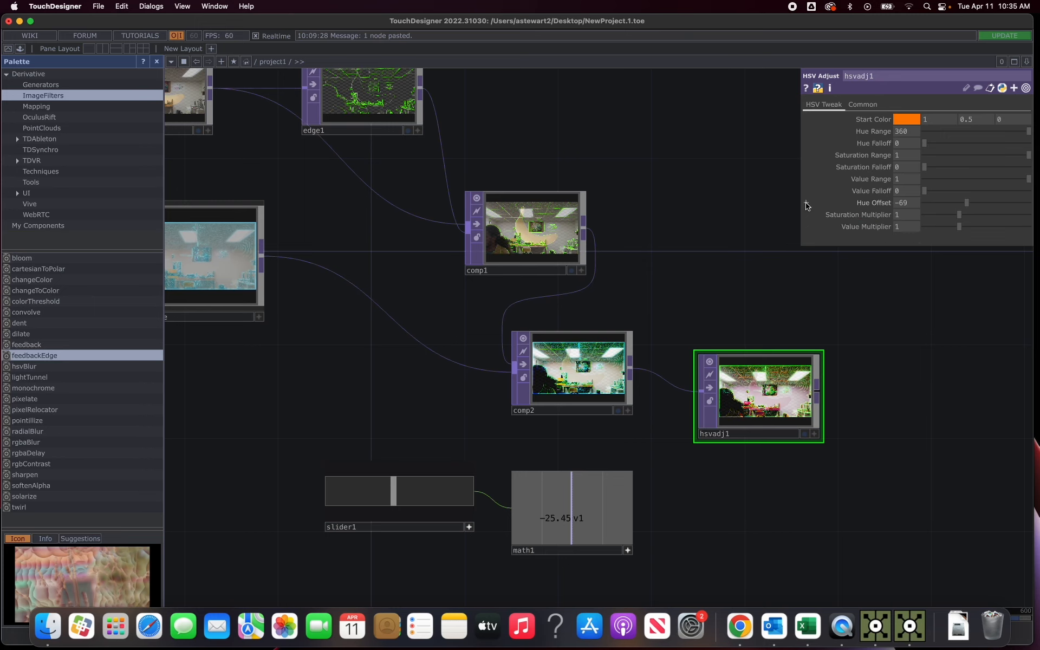
left_click(807, 205)
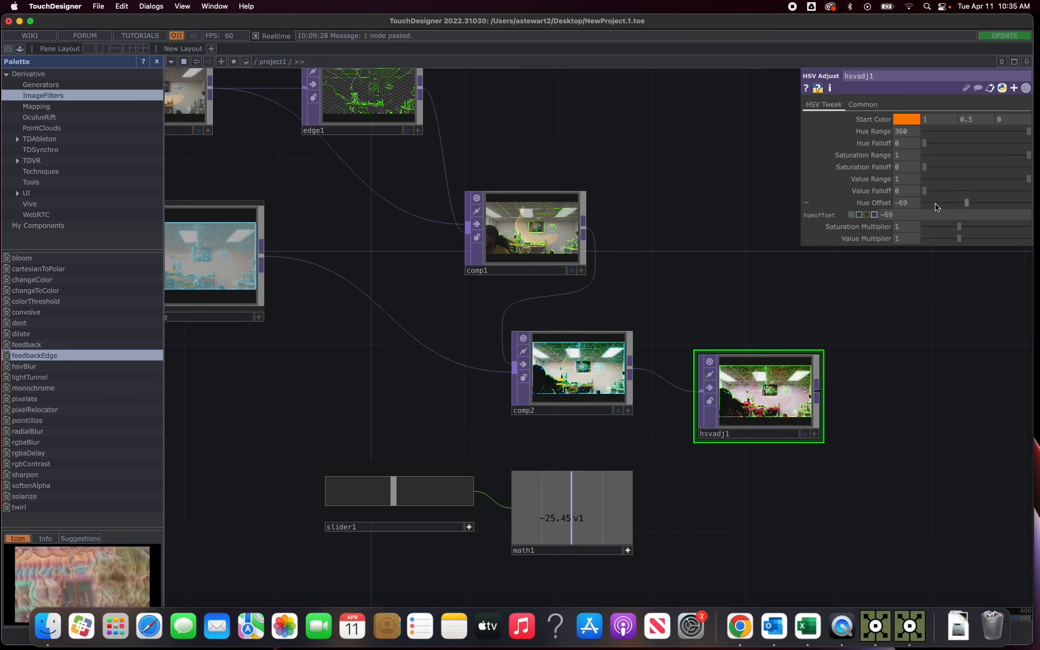
left_click(859, 215)
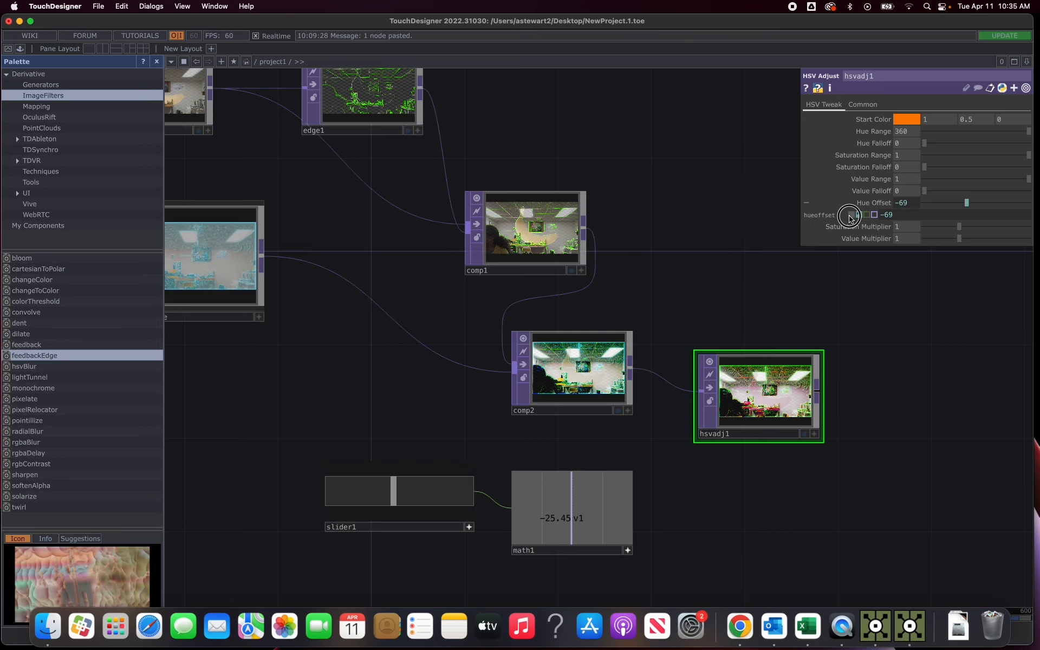
left_click(849, 215)
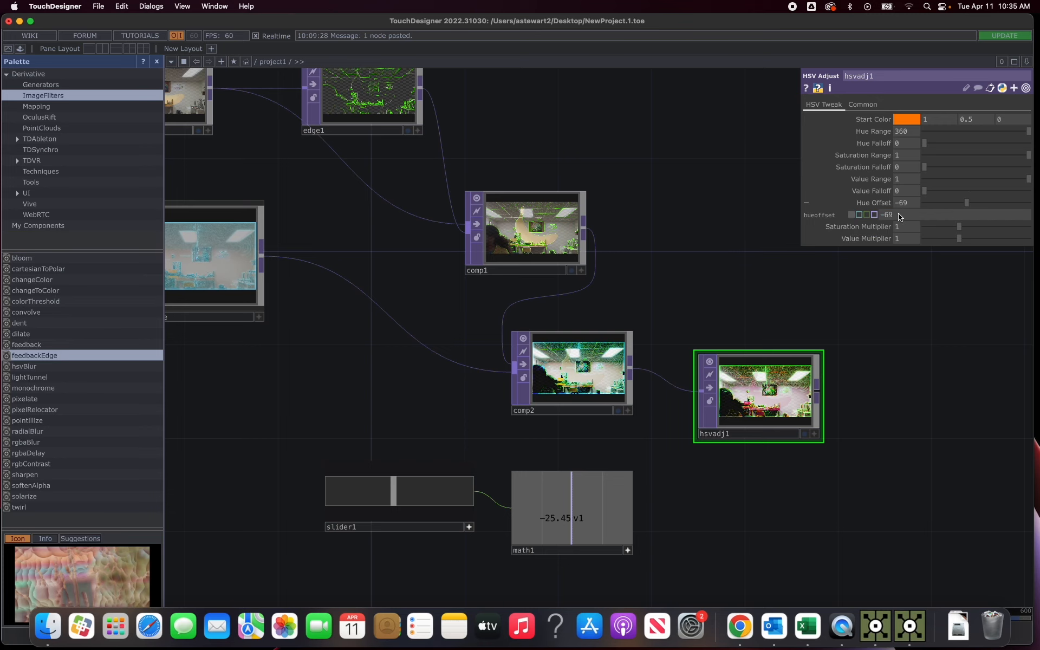
left_click(868, 215)
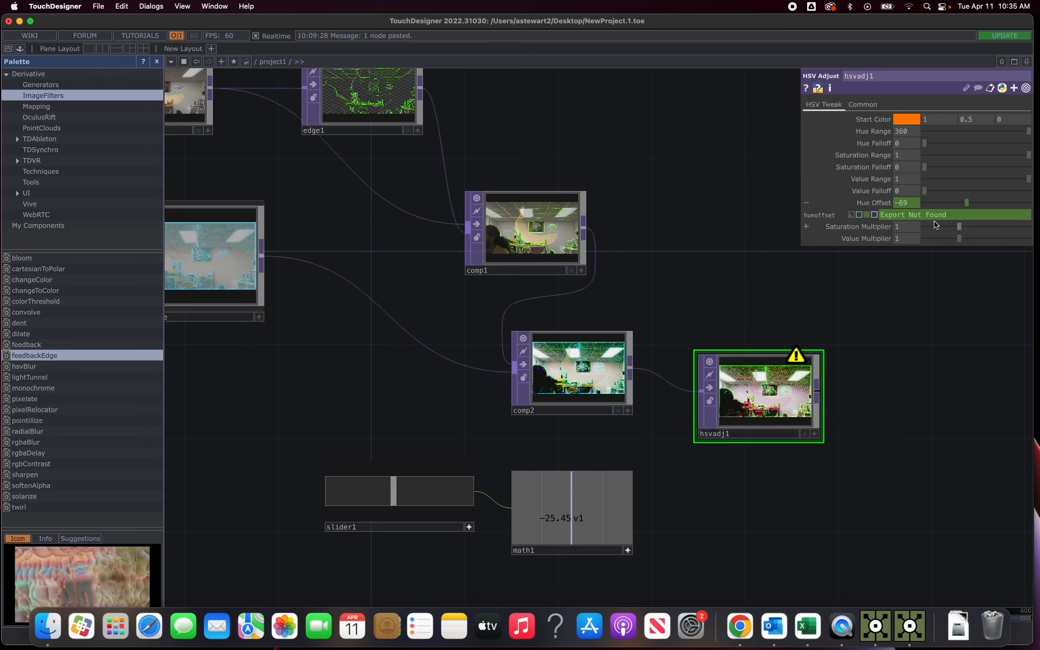
left_click(852, 215)
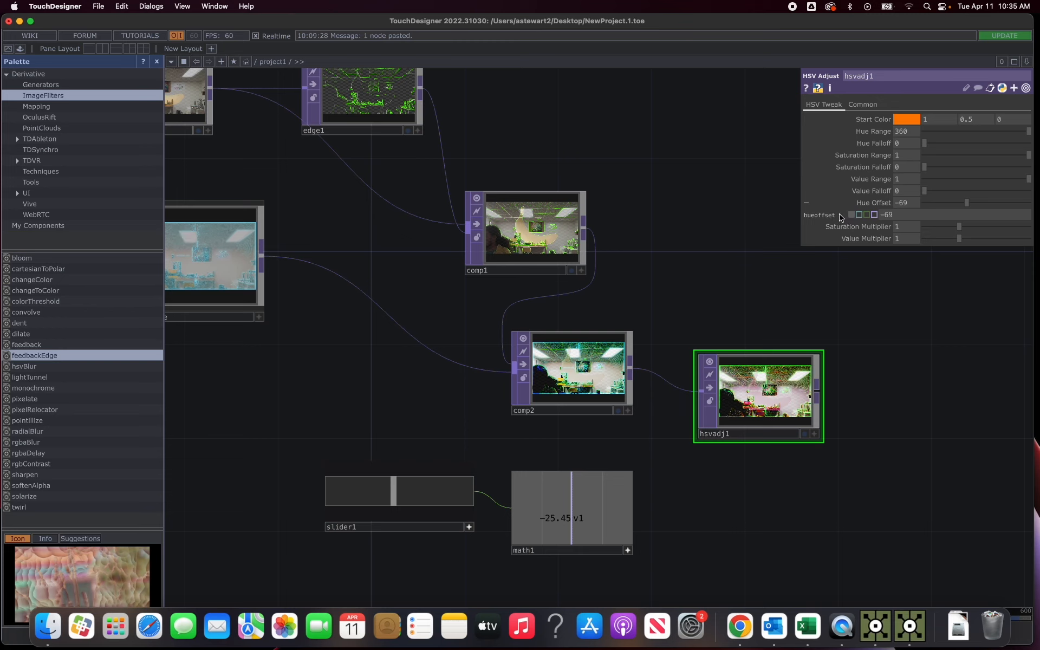
left_click(807, 203)
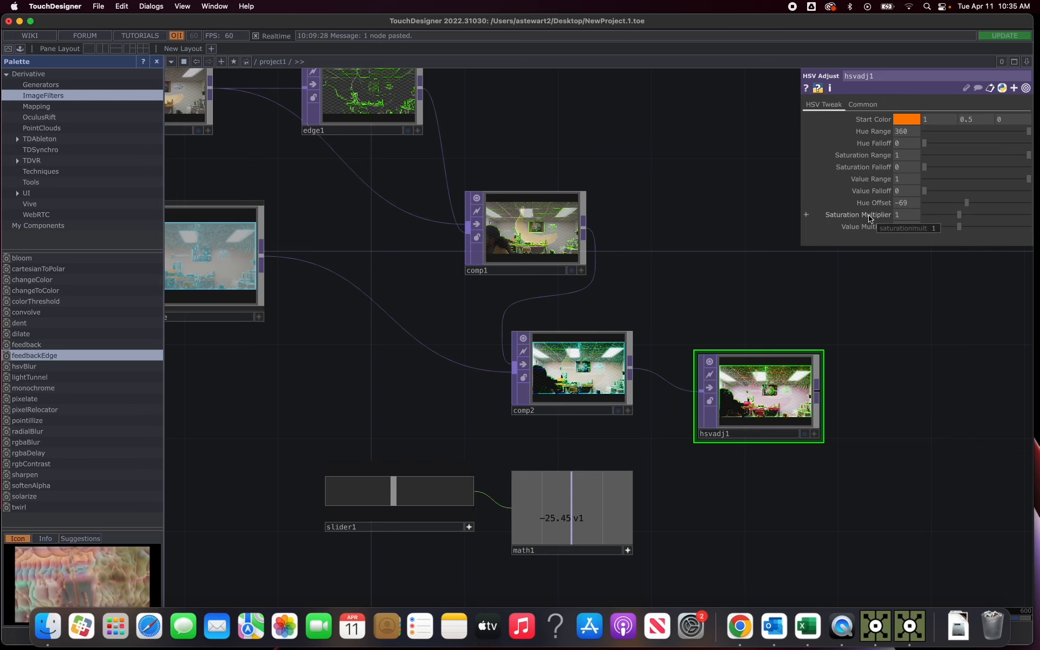
Export math1's v1 channel to the Hue Offset of hsvadj1
left_click_drag(854, 206, 547, 520)
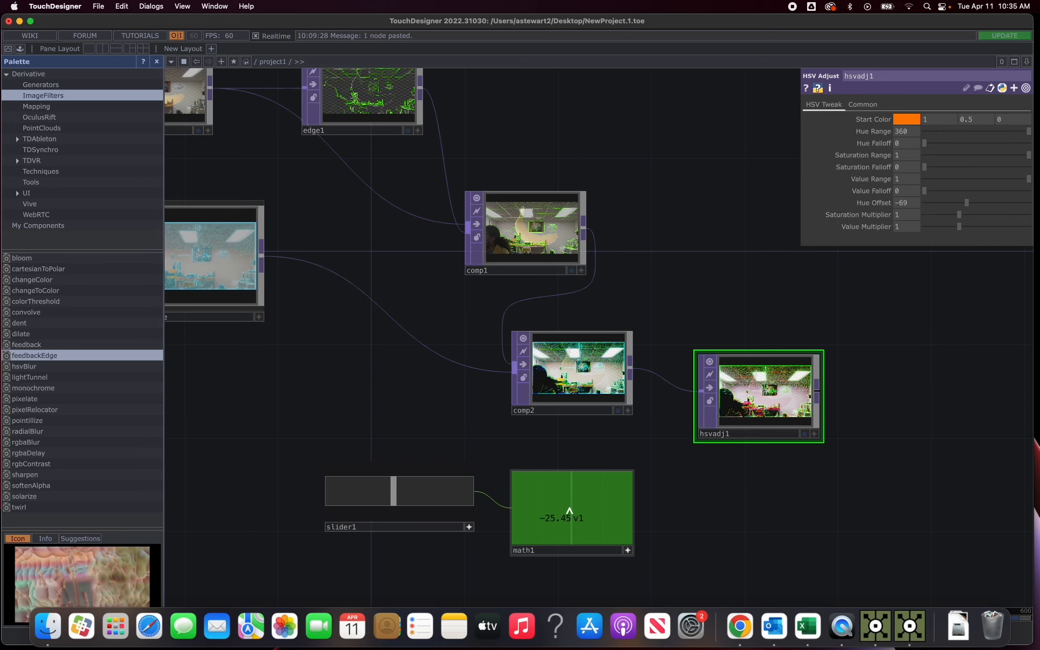
left_click_drag(569, 511, 705, 340)
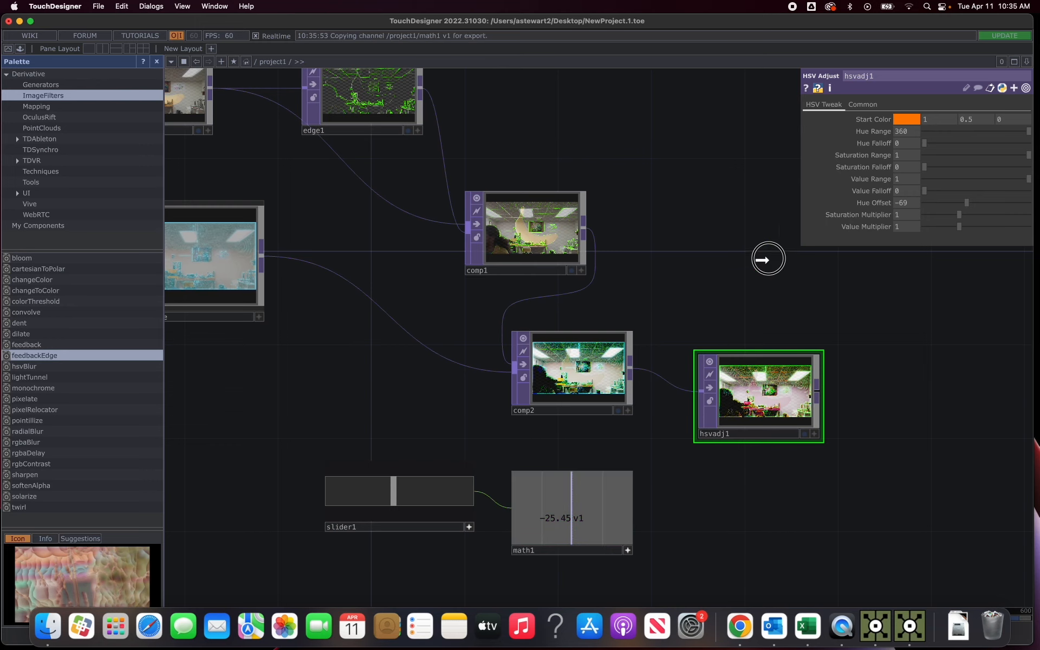
left_click_drag(825, 213, 906, 203)
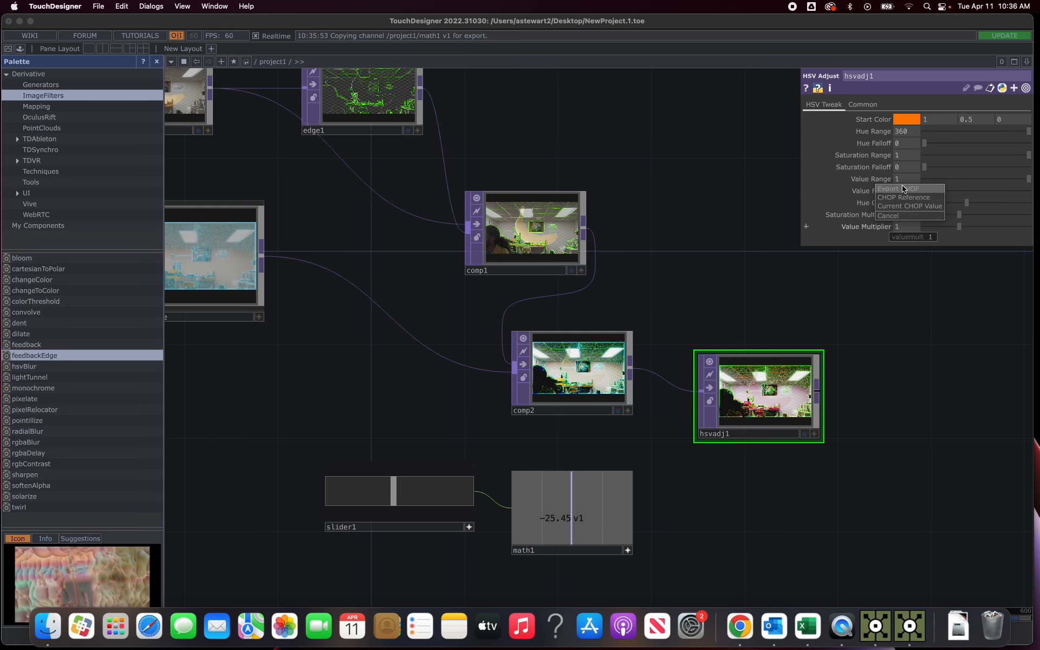
left_click(903, 189)
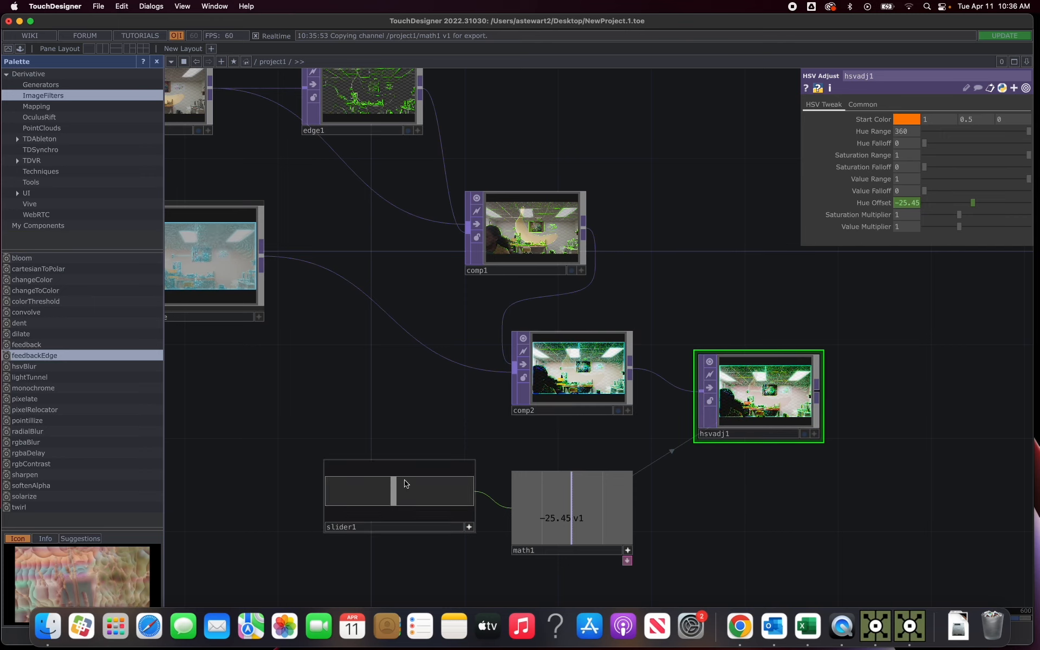
Test the hue control by moving slider1's handle until math1 outputs about 222
mouse_move(395, 491)
left_mouse_down()
mouse_move(456, 476)
mouse_move(314, 502)
mouse_move(476, 471)
mouse_move(429, 488)
mouse_move(346, 487)
mouse_move(425, 501)
mouse_move(451, 499)
mouse_move(350, 492)
mouse_move(458, 486)
mouse_move(341, 482)
mouse_move(426, 483)
mouse_move(412, 492)
mouse_move(424, 499)
mouse_move(374, 491)
mouse_move(432, 501)
mouse_move(389, 497)
mouse_move(450, 494)
mouse_move(332, 488)
mouse_move(450, 503)
mouse_move(382, 495)
mouse_move(444, 493)
mouse_move(399, 502)
mouse_move(383, 490)
mouse_move(392, 490)
left_mouse_up()
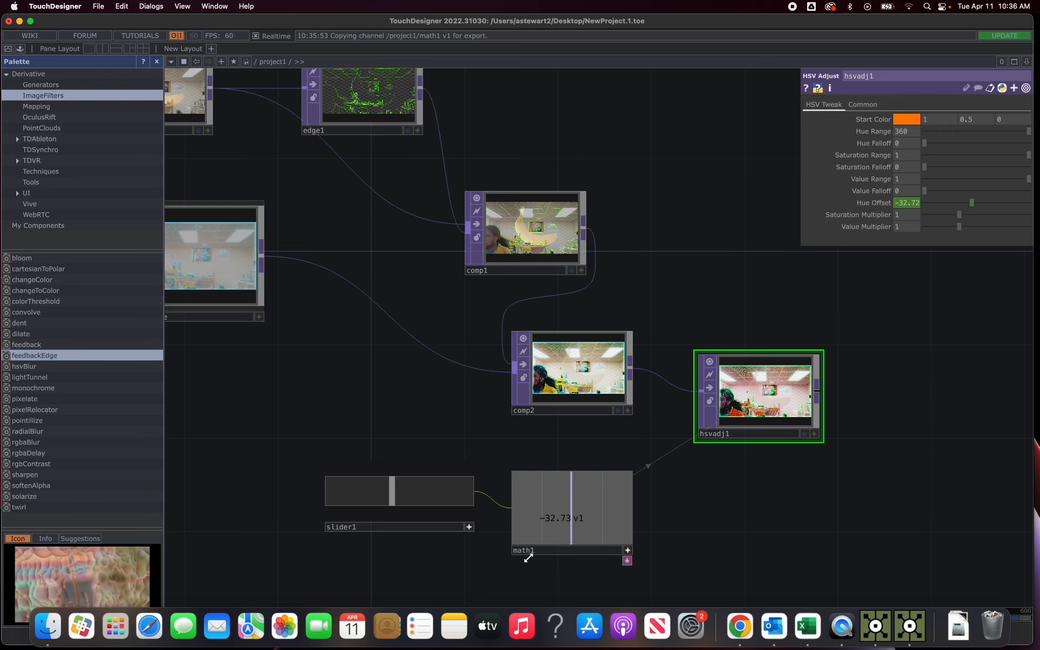
left_click_drag(392, 490, 446, 492)
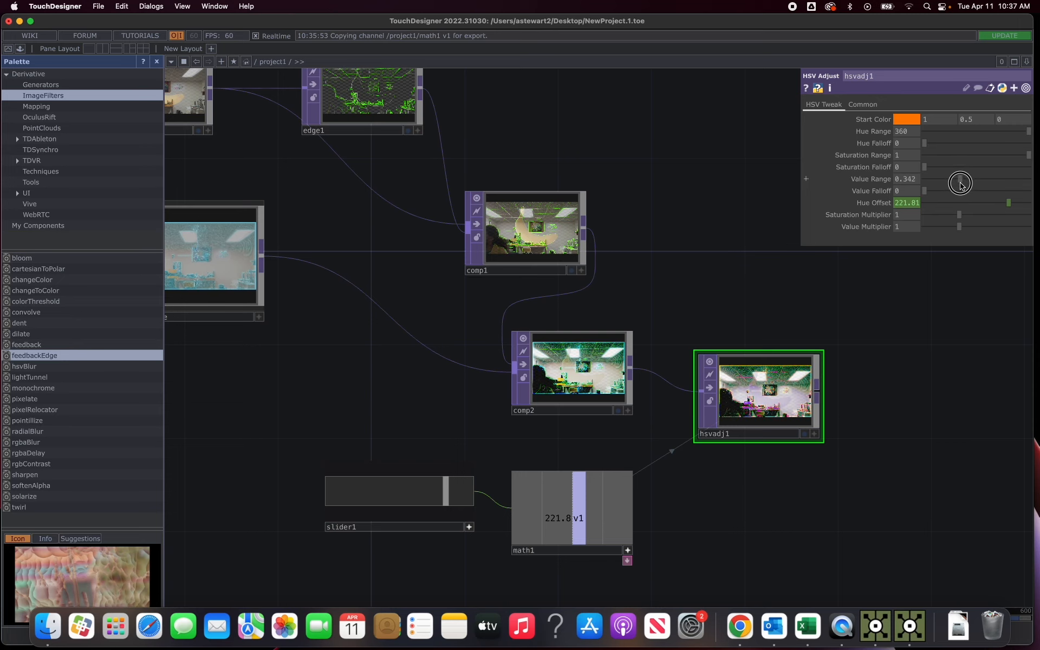
Vary the Value Range of hsvadj1 to preview its effect on the image, then return it to 1
scroll(763, 407, "up", 6)
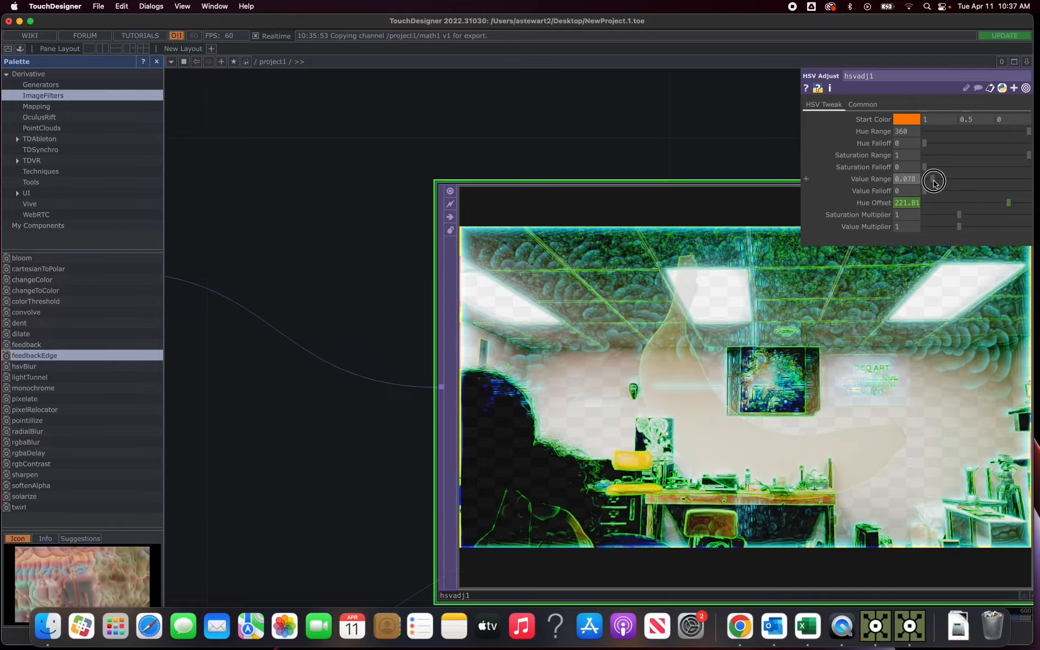
left_click_drag(1026, 180, 1035, 179)
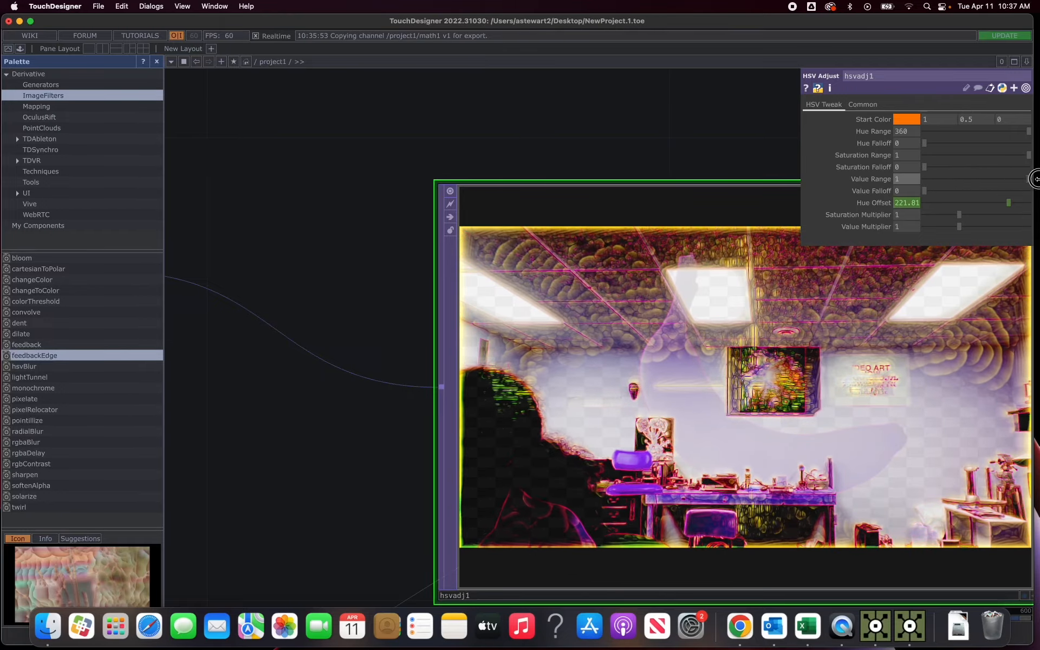
left_click_drag(962, 183, 1029, 179)
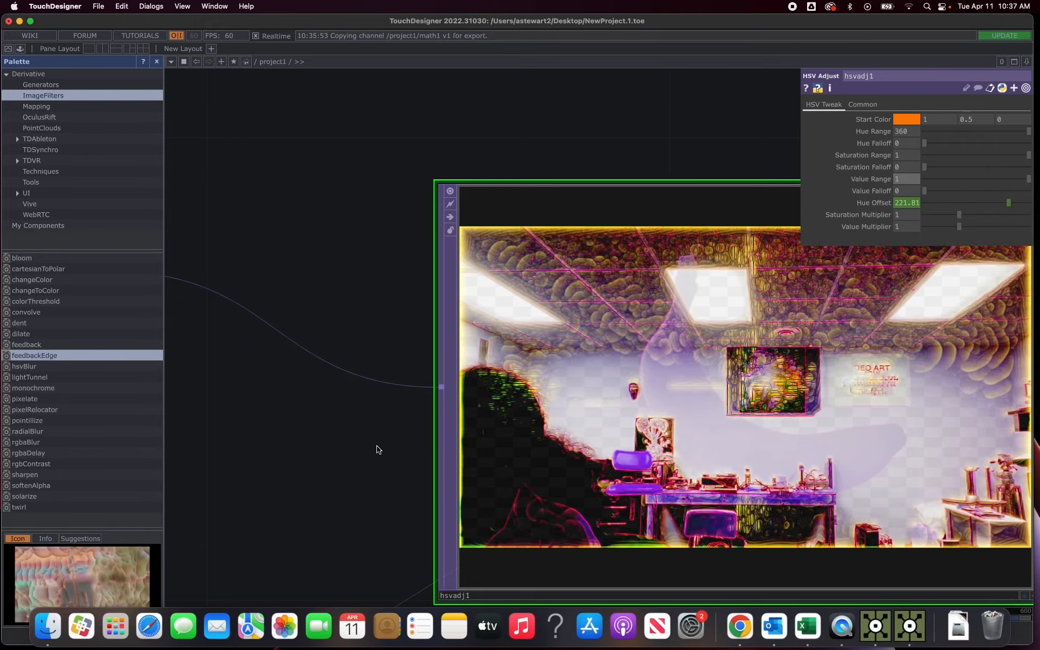
Add an LFO CHOP to the network below hsvadj1, beside math1
scroll(386, 441, "down", 5)
scroll(385, 437, "up", 2)
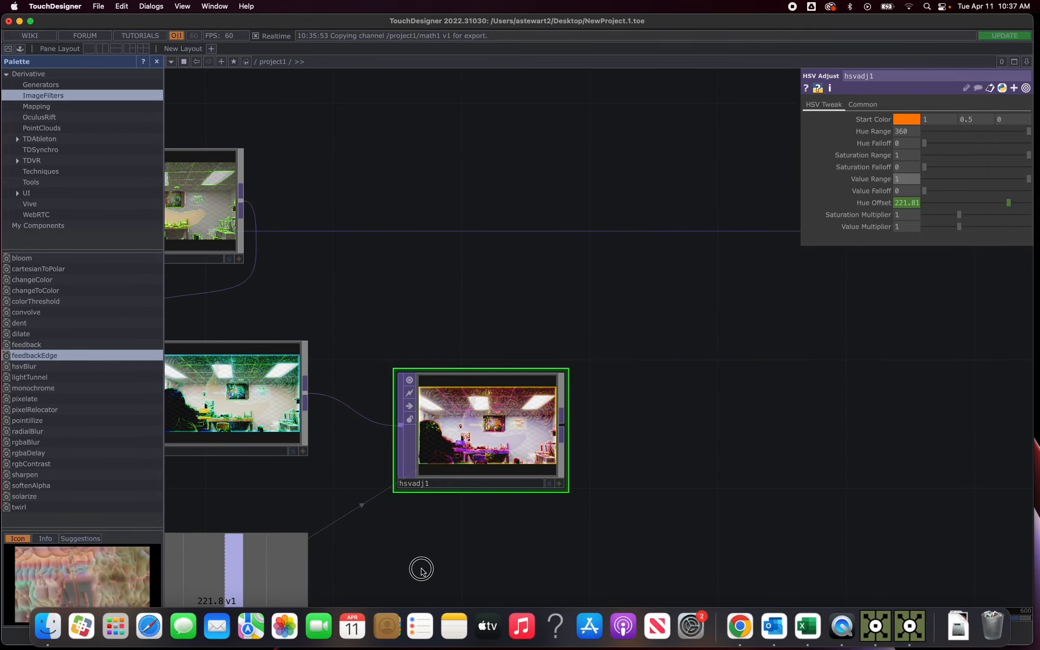
scroll(421, 566, "down", 8)
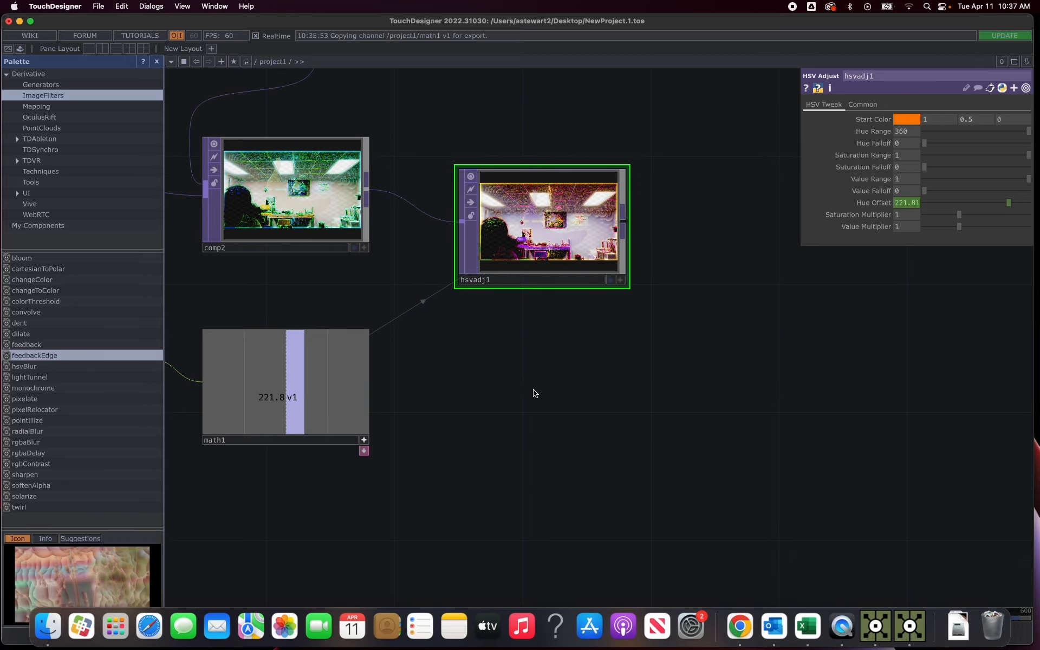
scroll(343, 497, "left", 2)
scroll(343, 497, "left", 5)
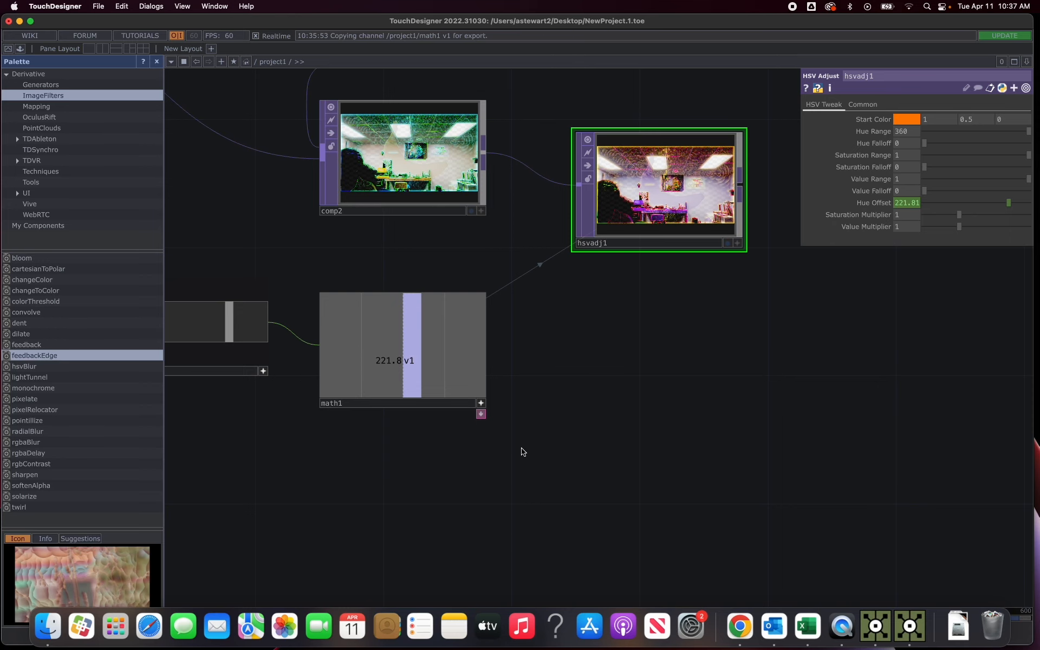
key("Tab")
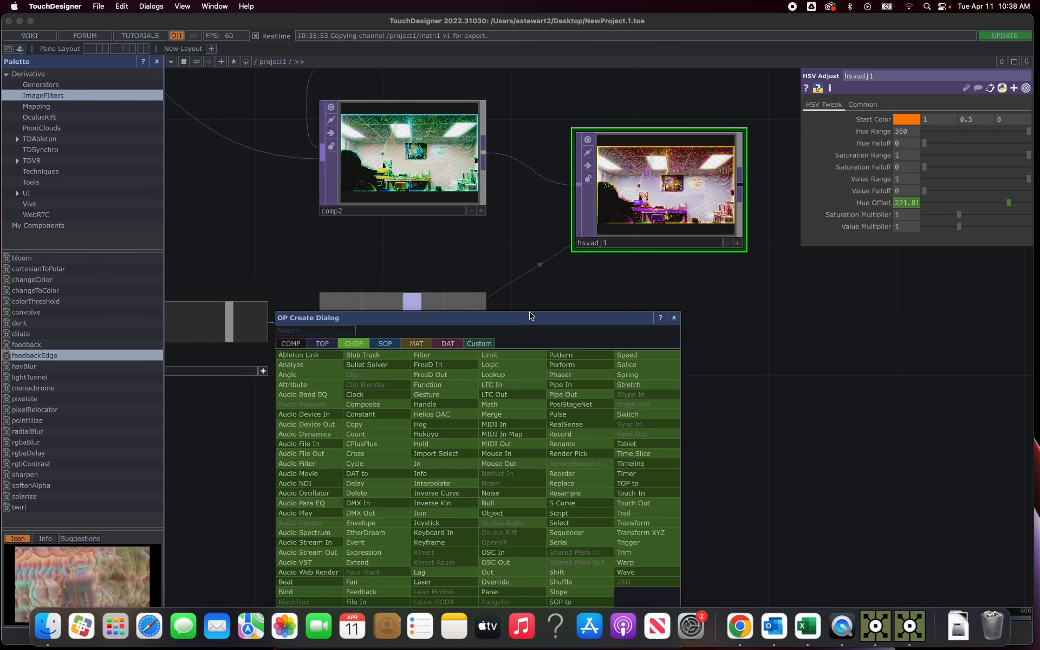
left_click_drag(530, 317, 551, 272)
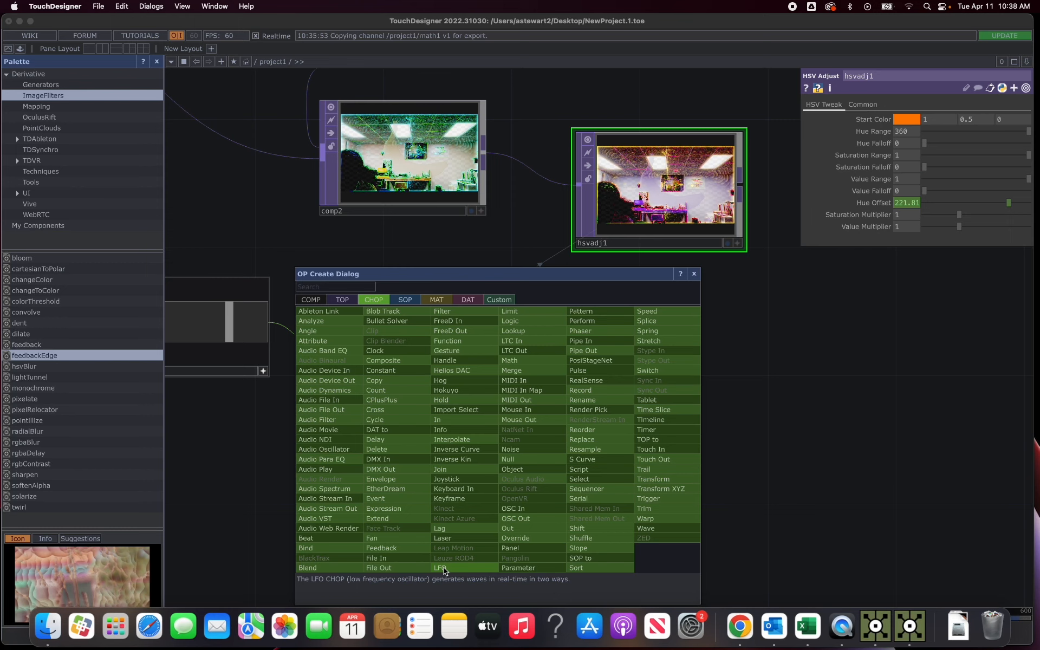
left_click(444, 567)
left_click(604, 440)
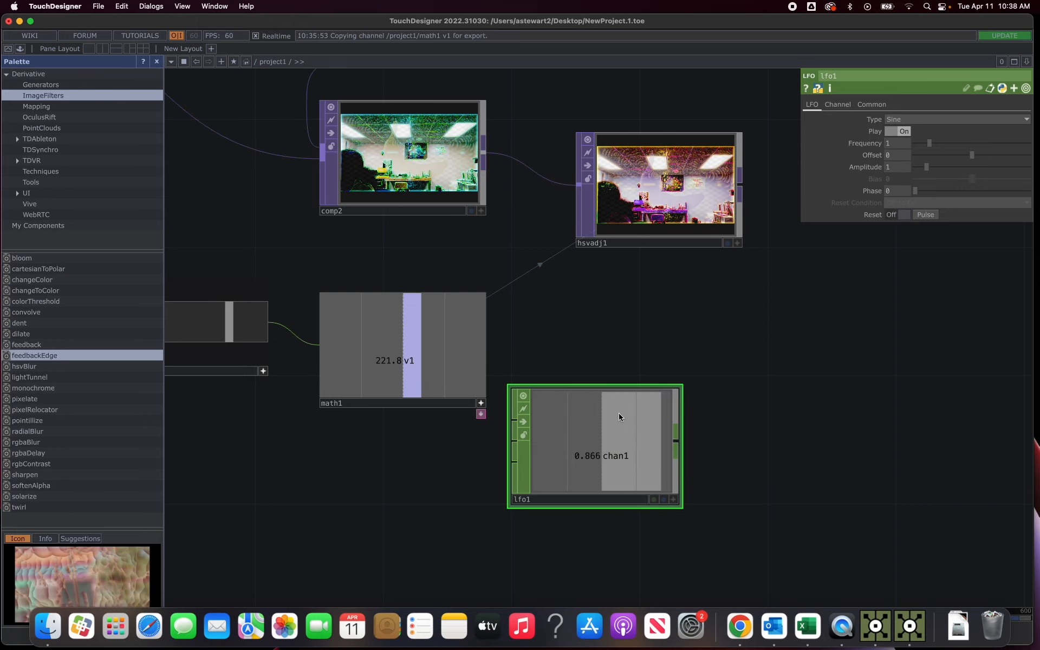
Try a Value Range of 0 and then -1 on hsvadj1
left_click(666, 190)
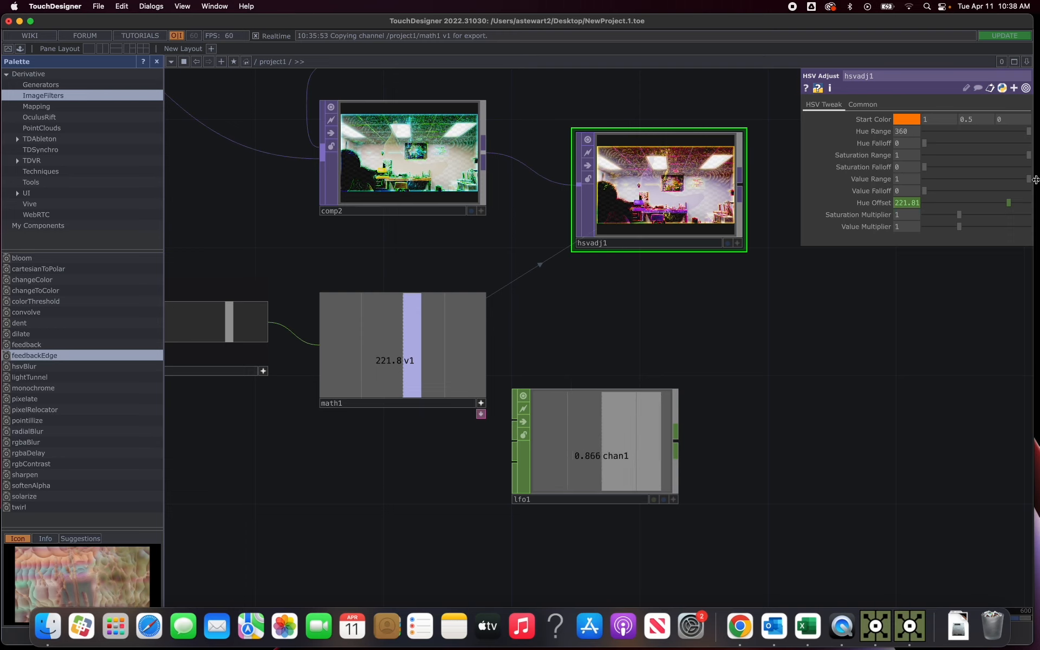
left_click_drag(1029, 179, 909, 180)
mouse_move(909, 180)
left_mouse_down()
mouse_move(882, 179)
mouse_move(903, 187)
left_mouse_up()
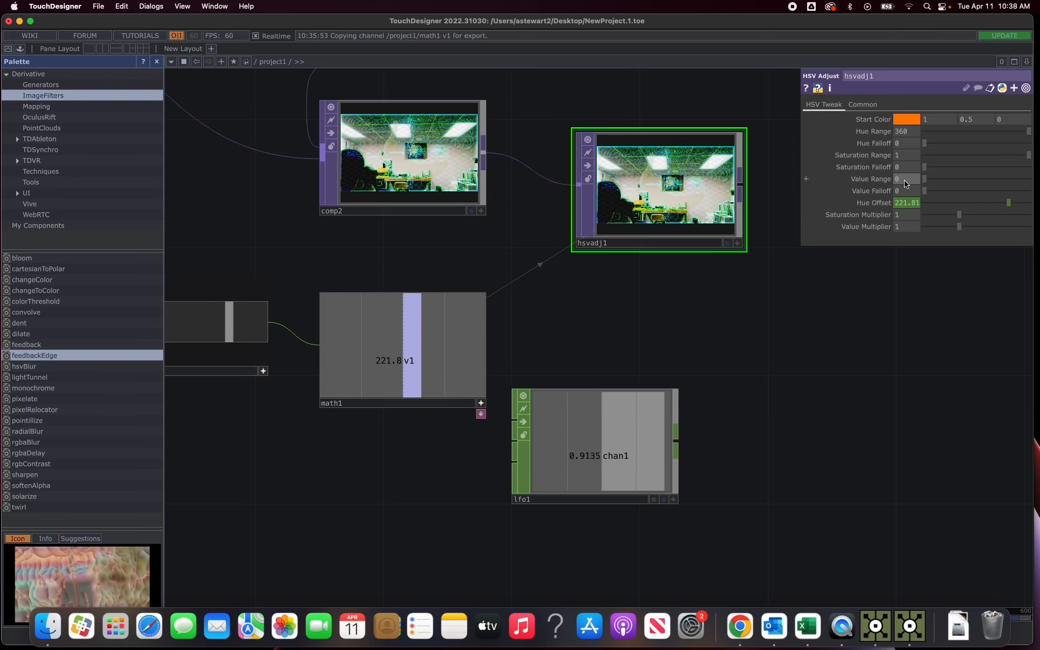
key("BackSpace")
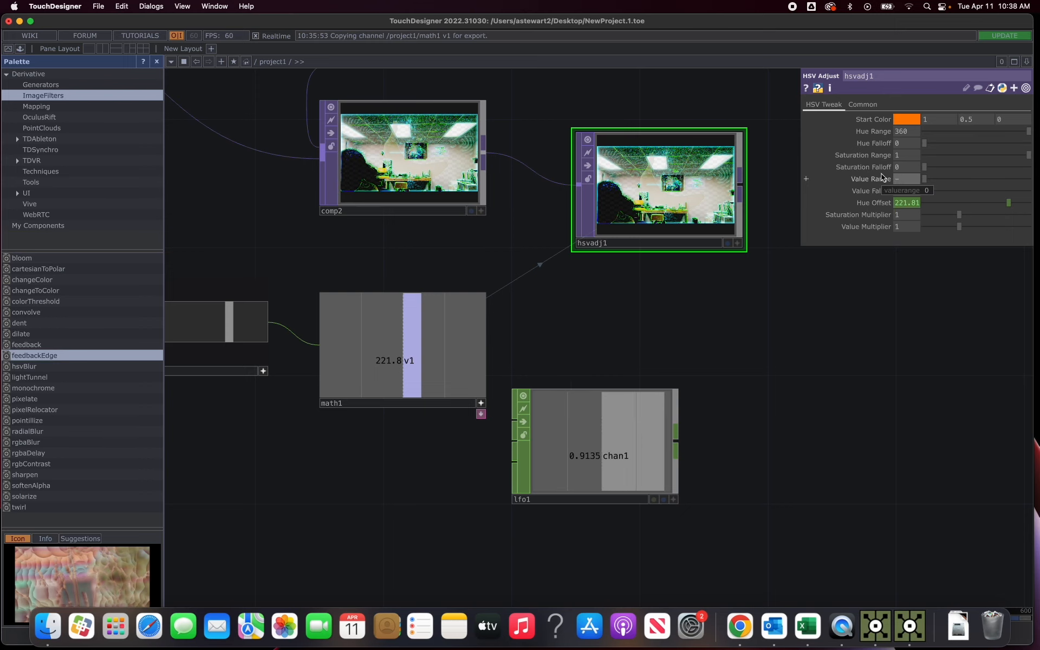
type("-1")
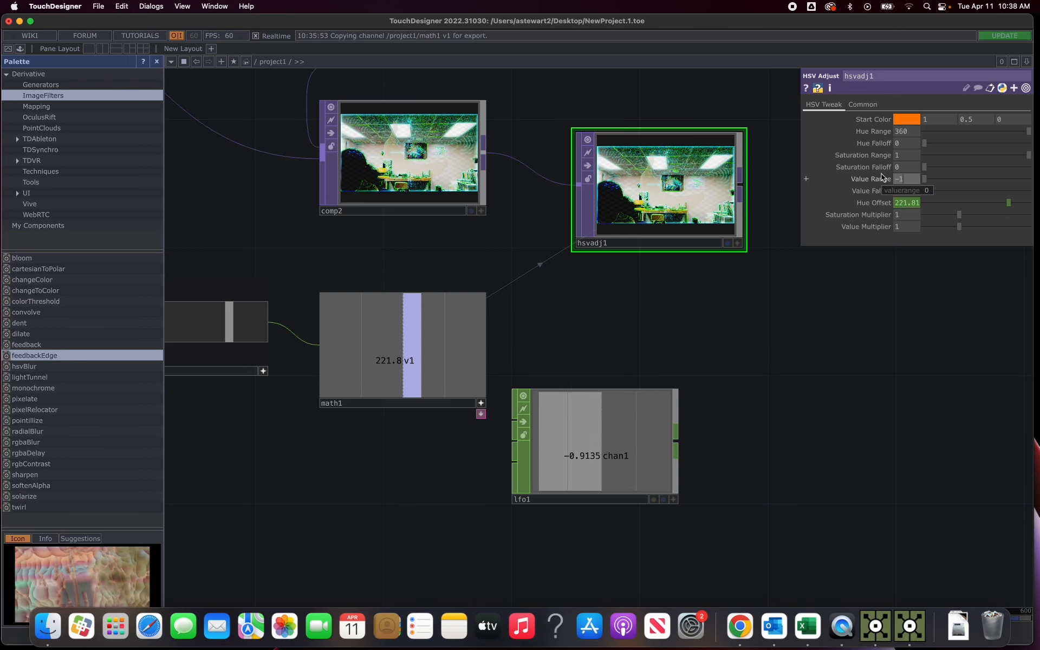
left_click(821, 239)
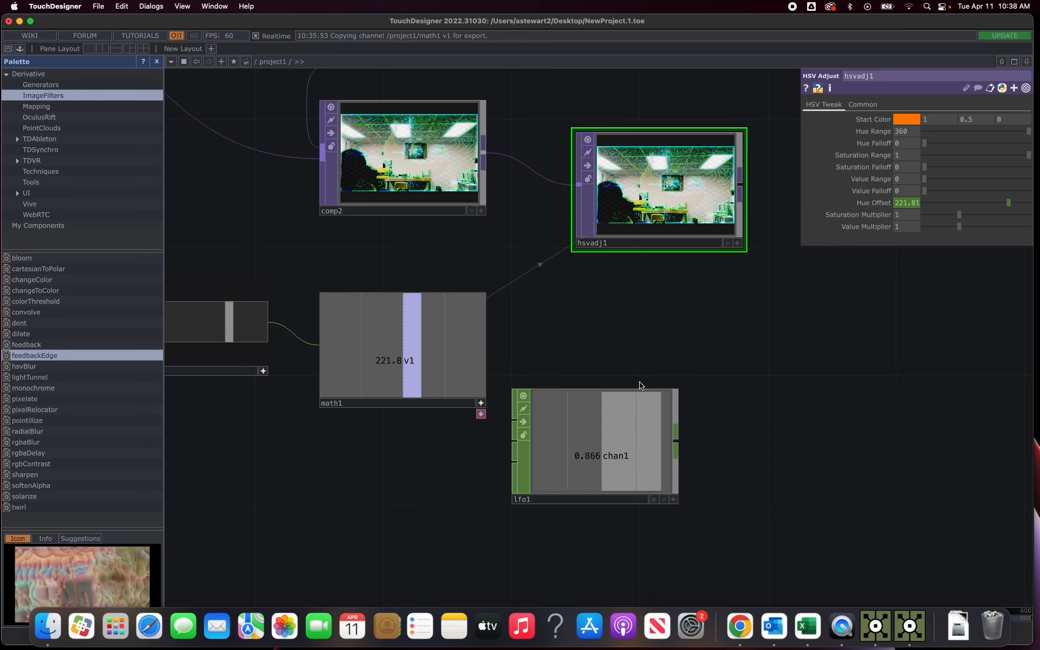
Set lfo1's Offset to 1 and expand its Reset parameter
left_click(590, 424)
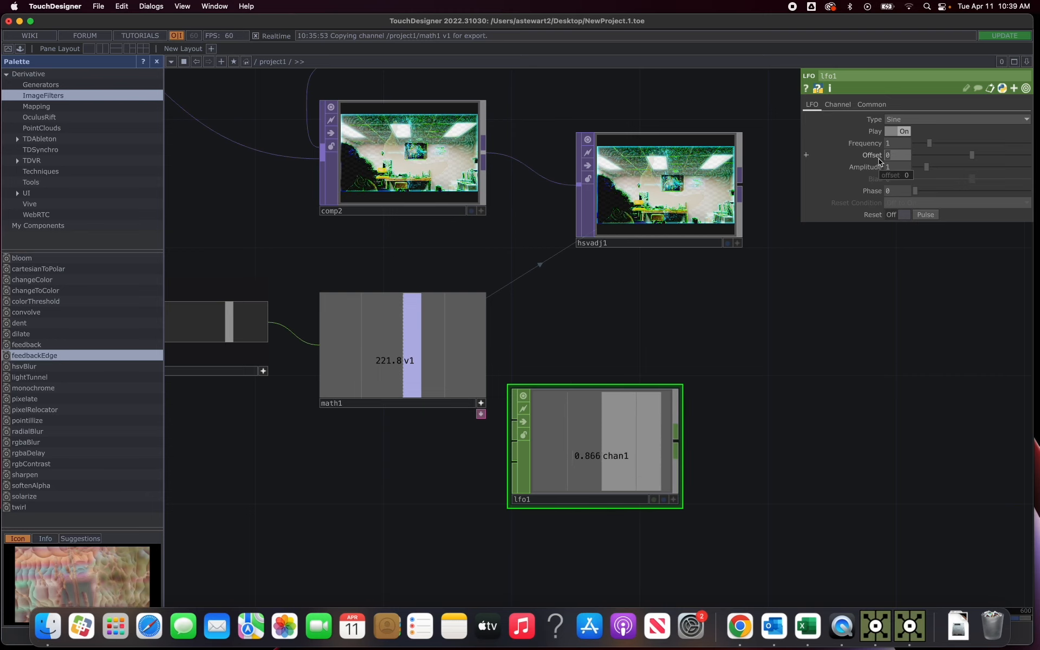
type("1")
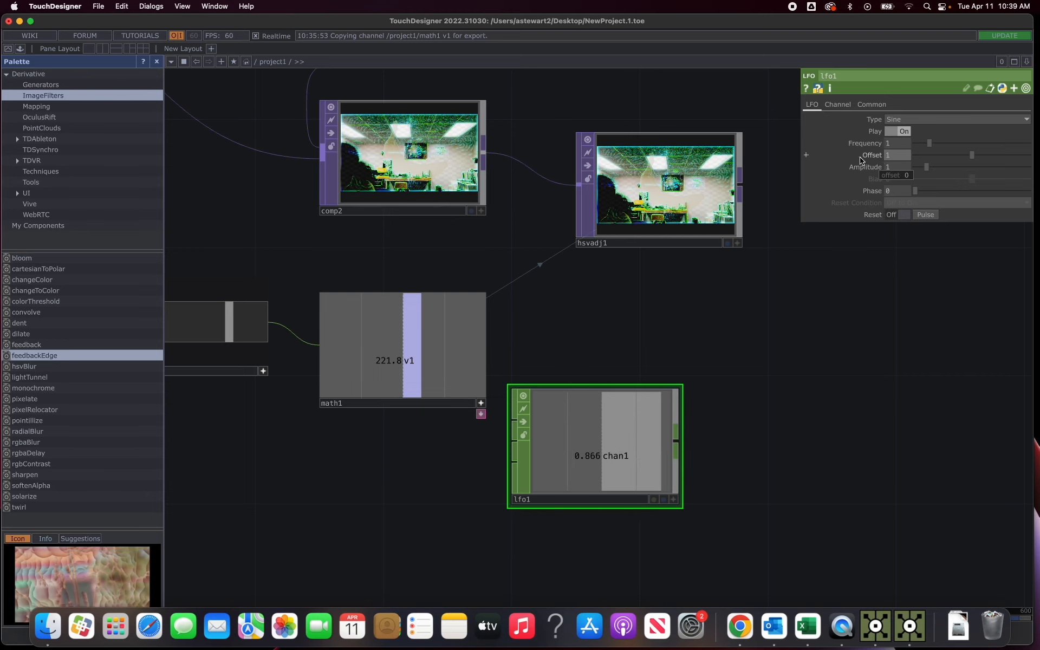
left_click(806, 214)
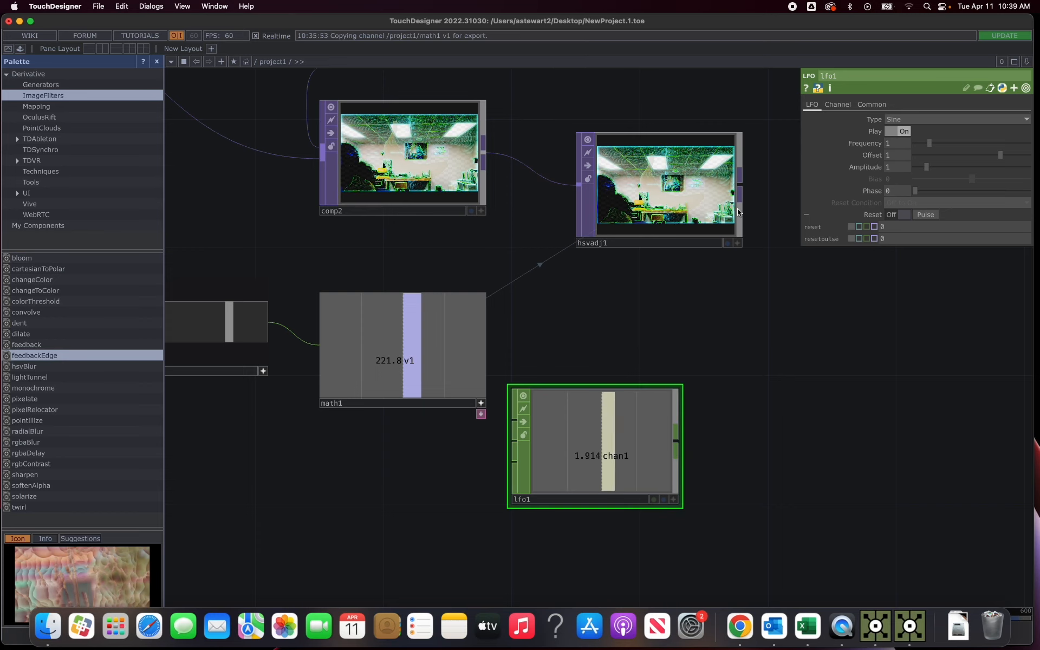
Try a Value Range of 2 on hsvadj1
left_click(653, 196)
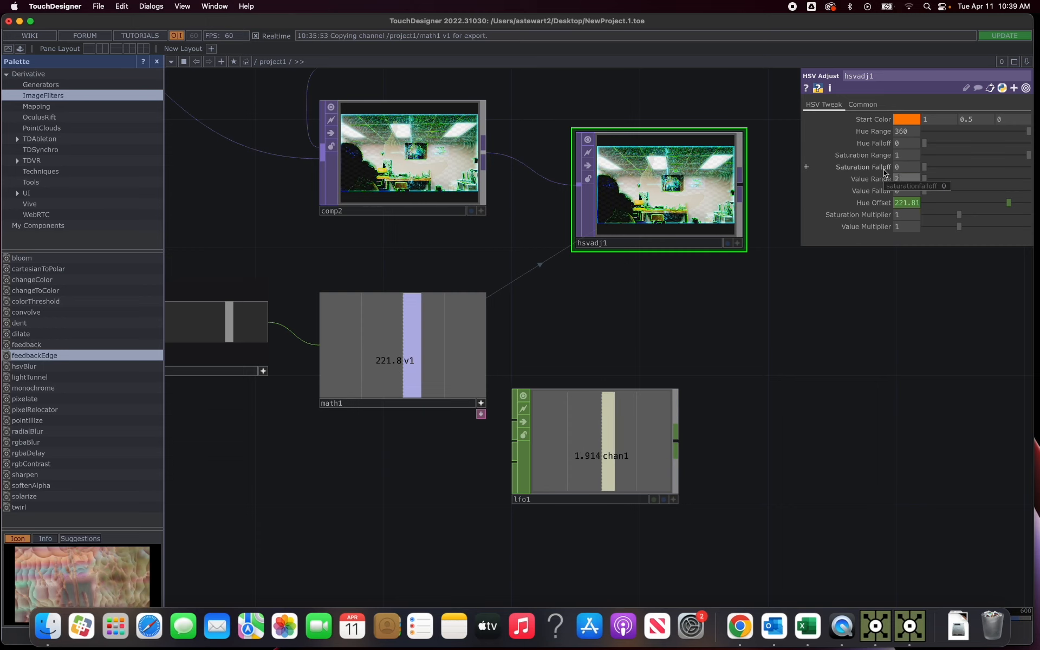
type("2")
key("Return")
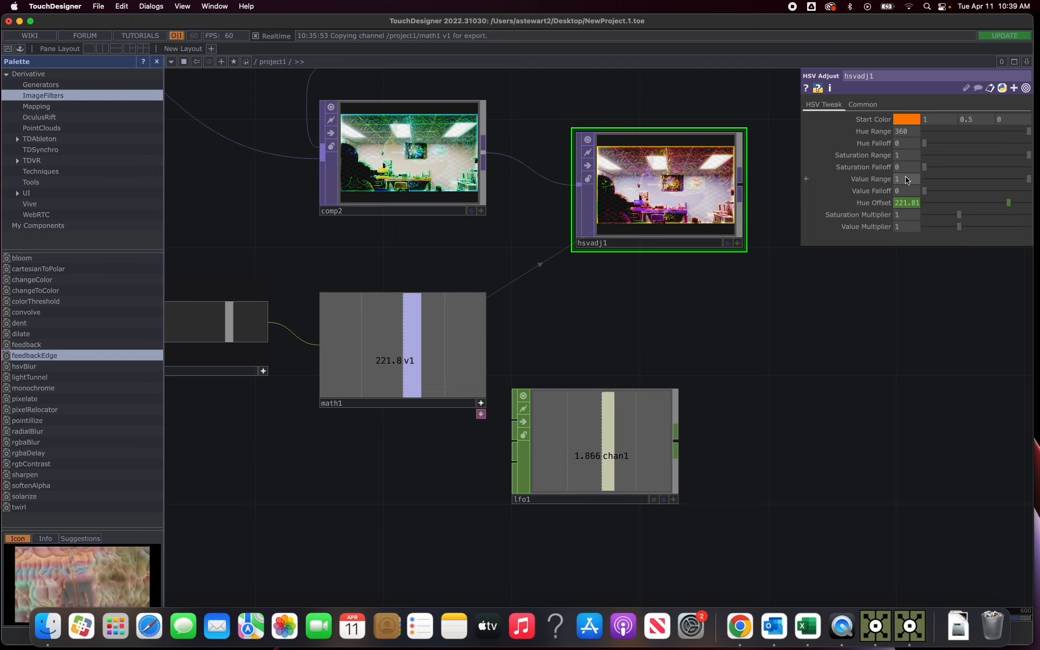
Set lfo1's Offset and Amplitude to 0.5 and its Frequency to 0.2
left_click(585, 431)
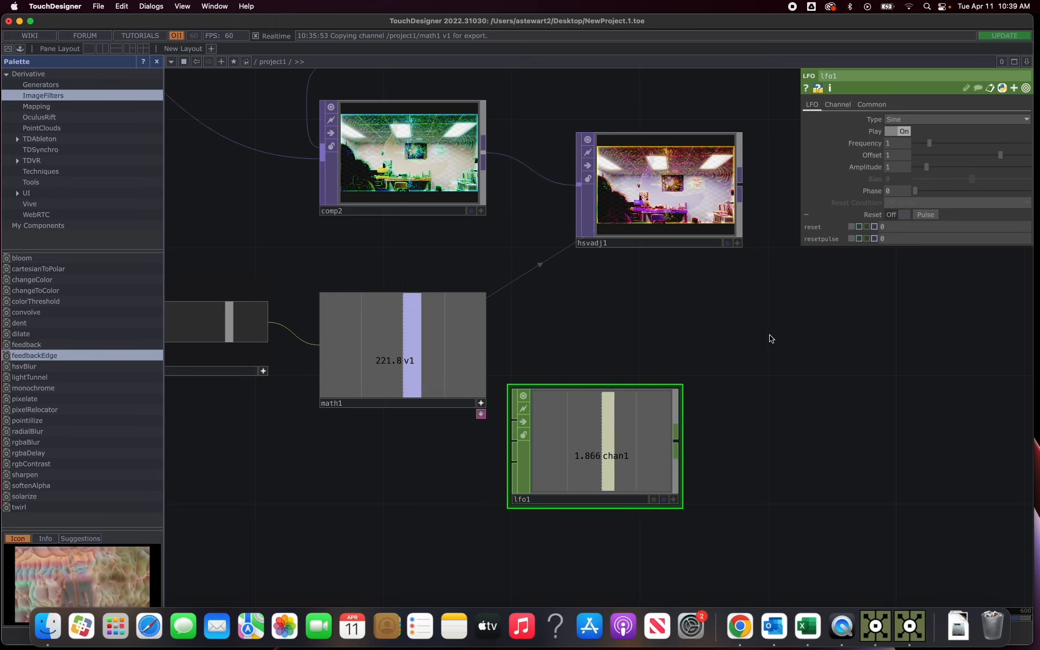
left_click(893, 169)
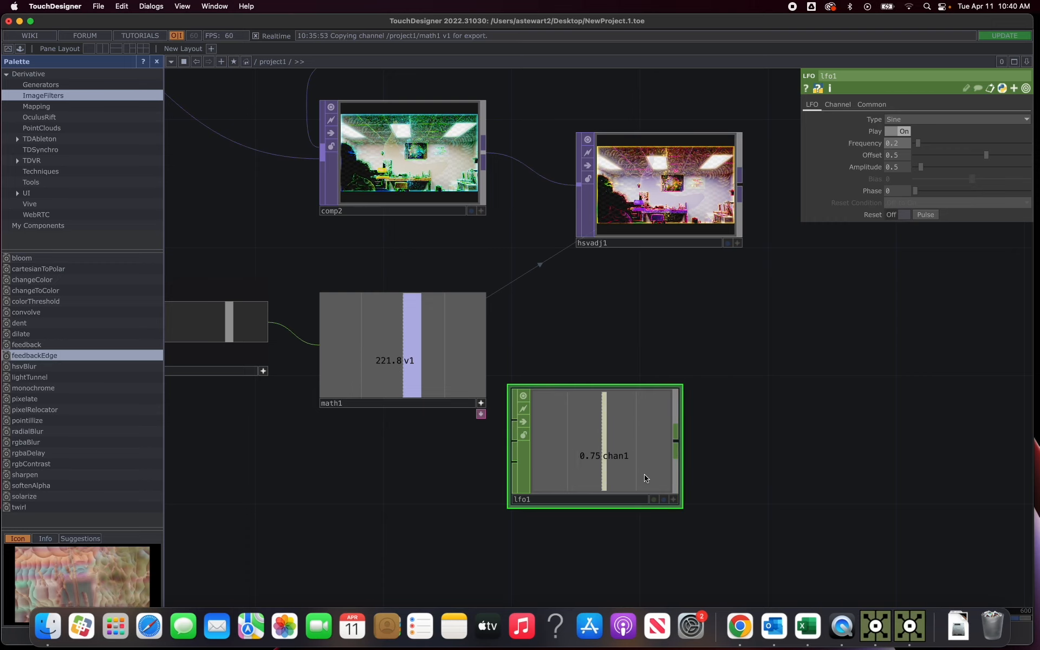
Make lfo1's viewer interactive and export its chan1 channel to the Value Range of hsvadj1
left_click(673, 500)
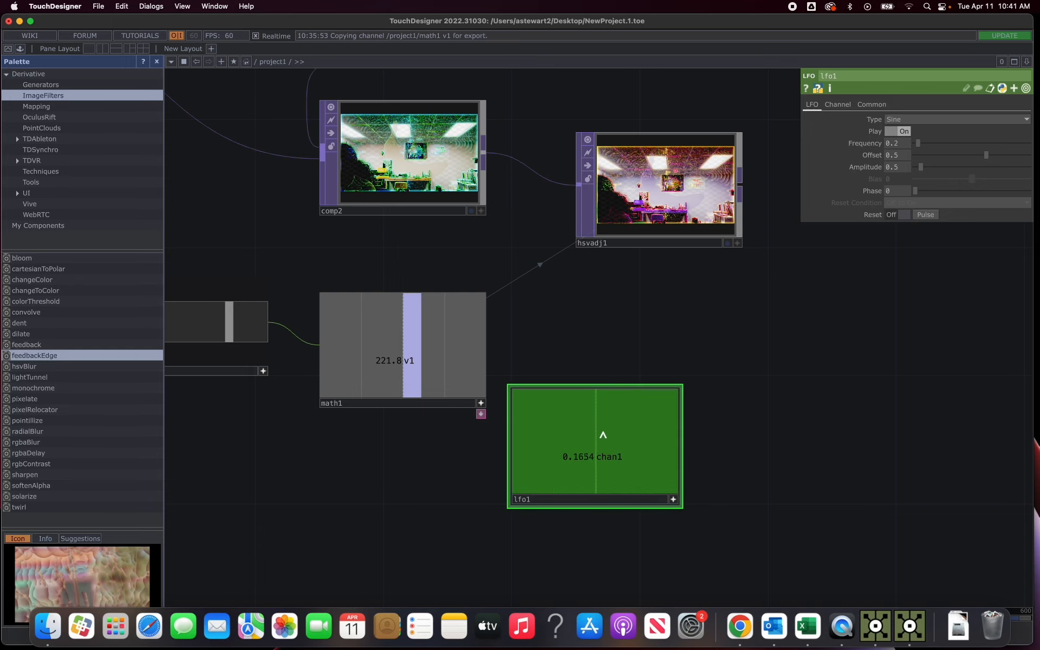
left_click(684, 185)
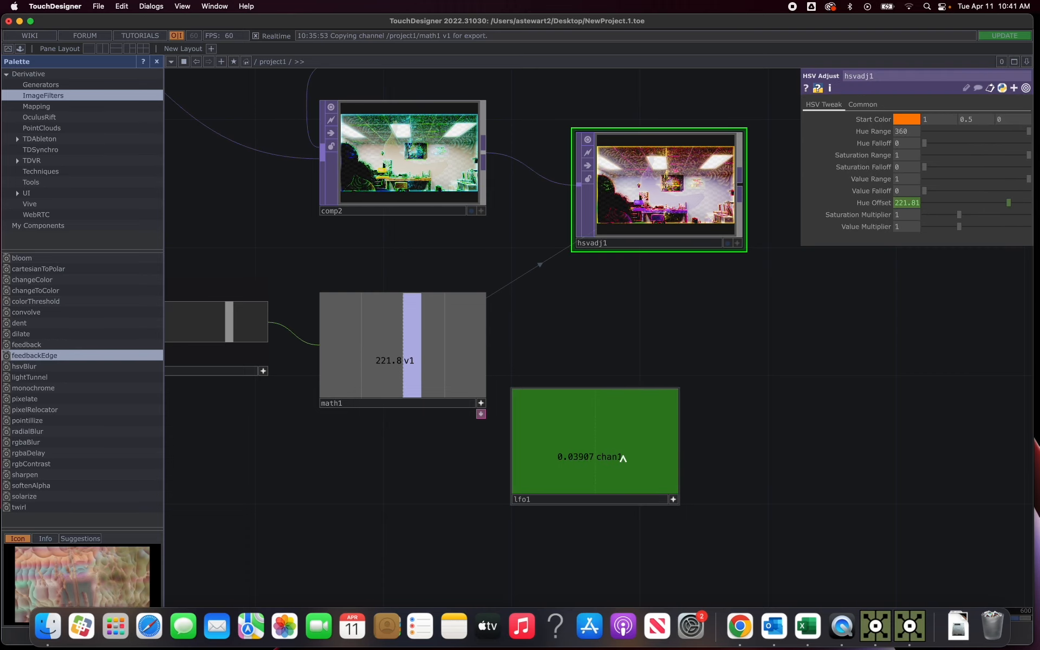
left_click_drag(606, 457, 910, 179)
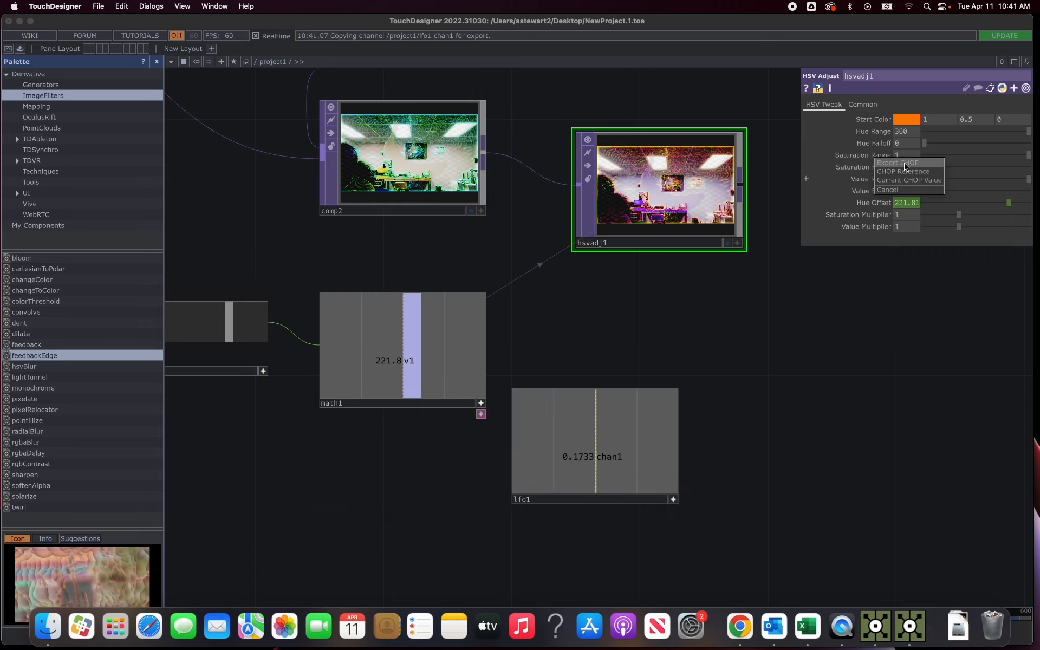
left_click(906, 164)
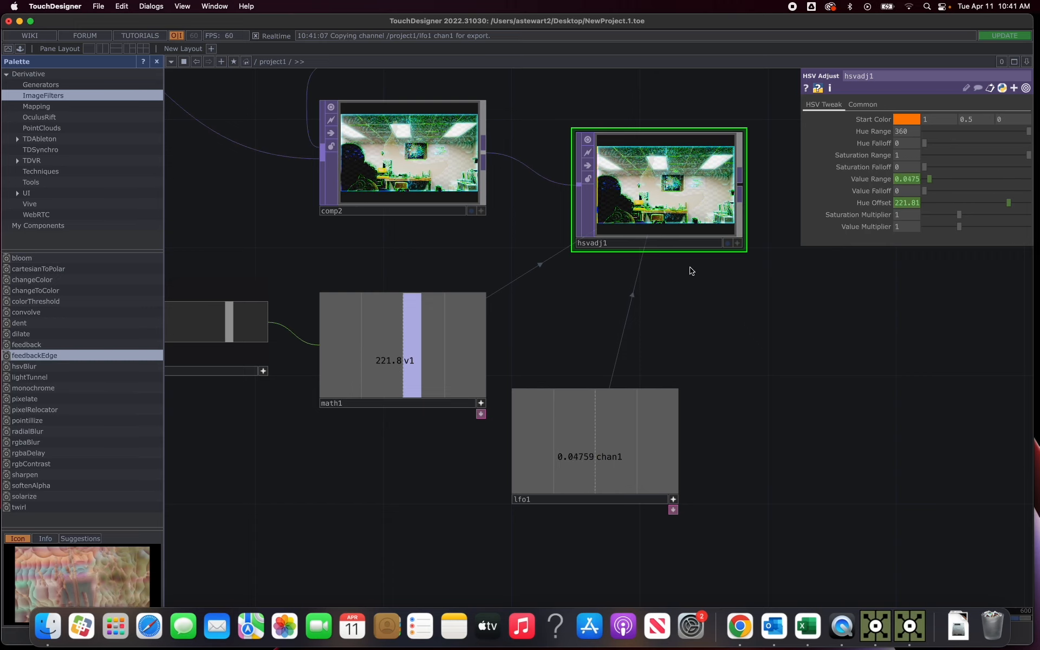
Turn off lfo1's interactive viewer and set its Frequency to 0.5
scroll(665, 206, "up", 5)
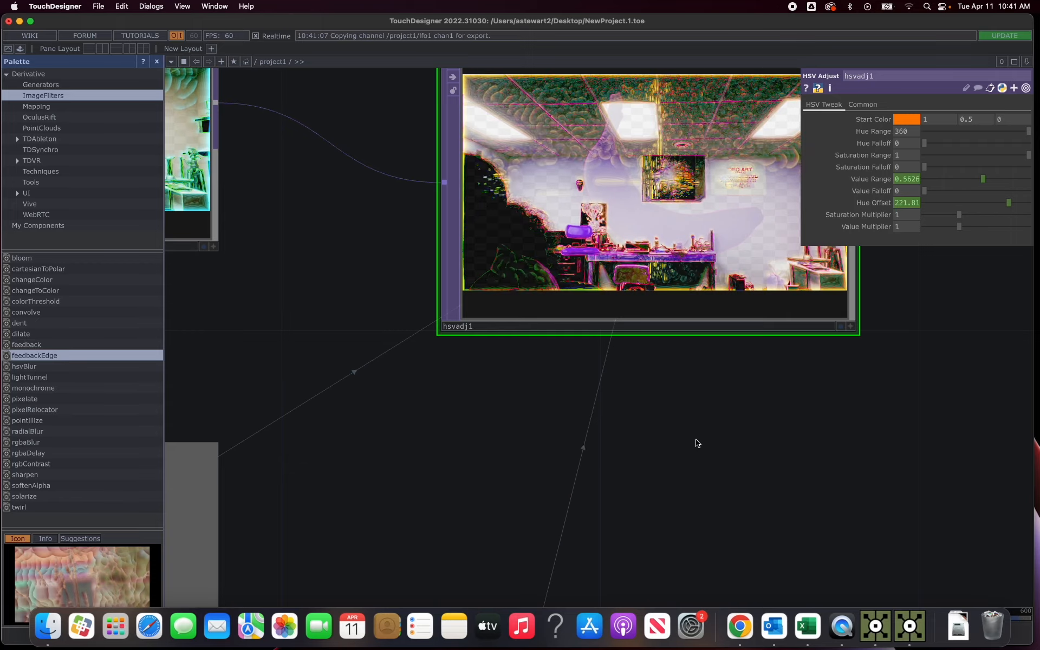
scroll(697, 439, "down", 5)
scroll(697, 440, "down", 2)
left_click_drag(729, 474, 703, 277)
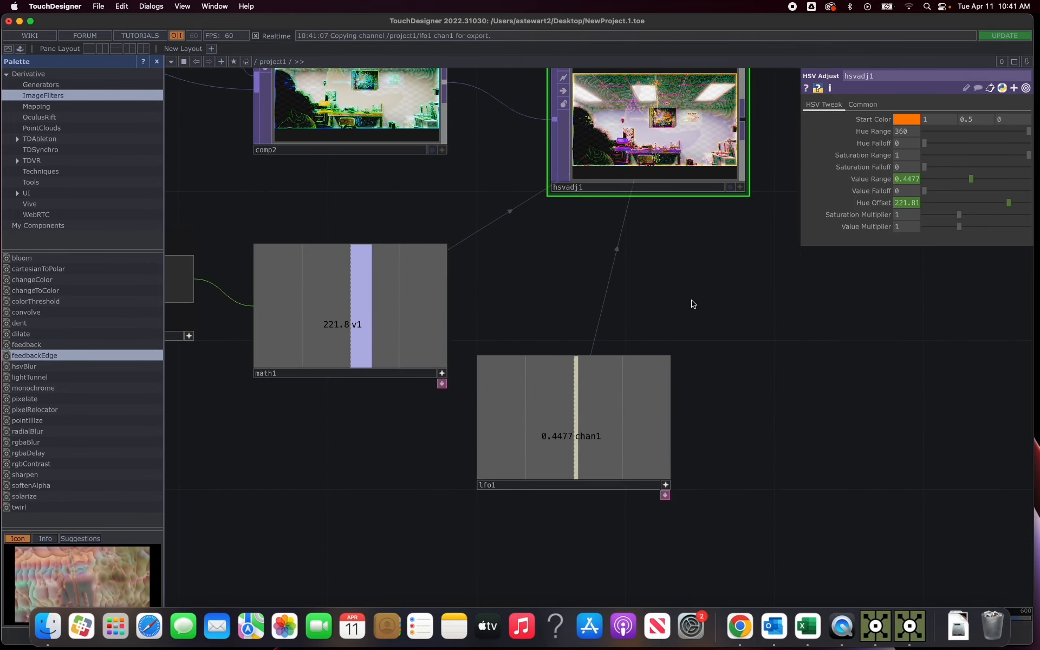
left_click(666, 487)
left_click(622, 407)
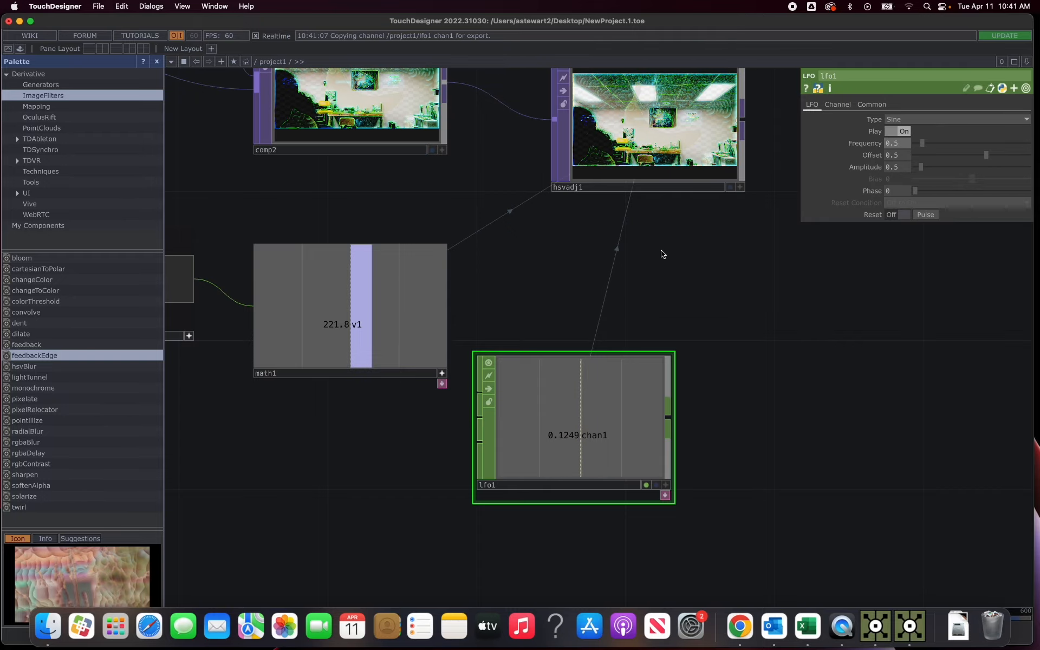
Start creating a project folder and choose the TouchDesignerExamples folder in Documents as its path
scroll(662, 253, "down", 5)
left_click_drag(739, 256, 814, 409)
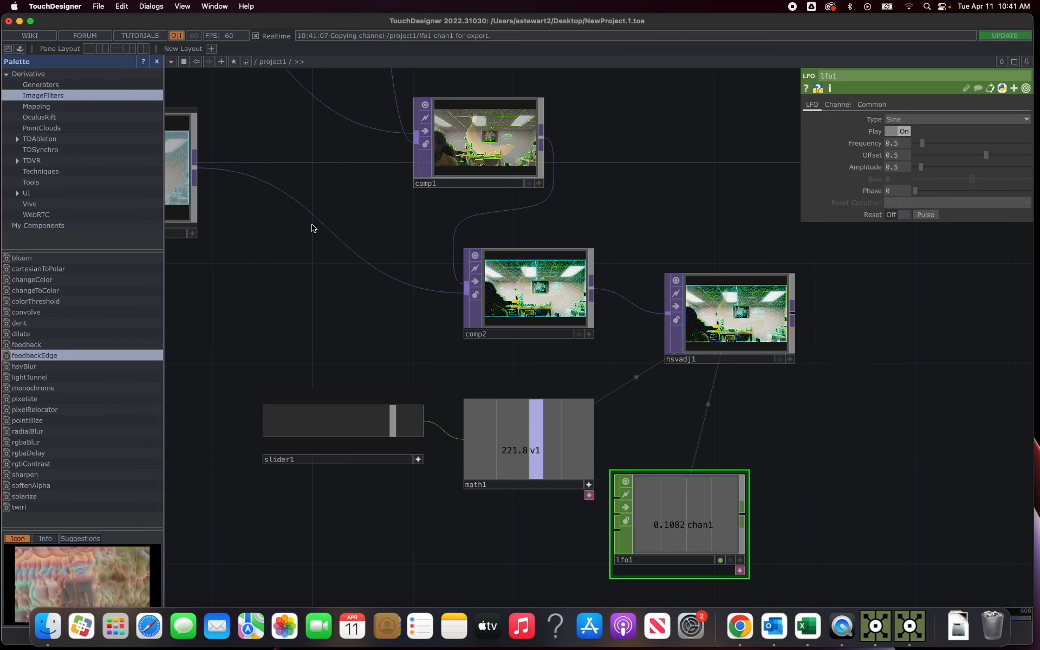
left_click(99, 6)
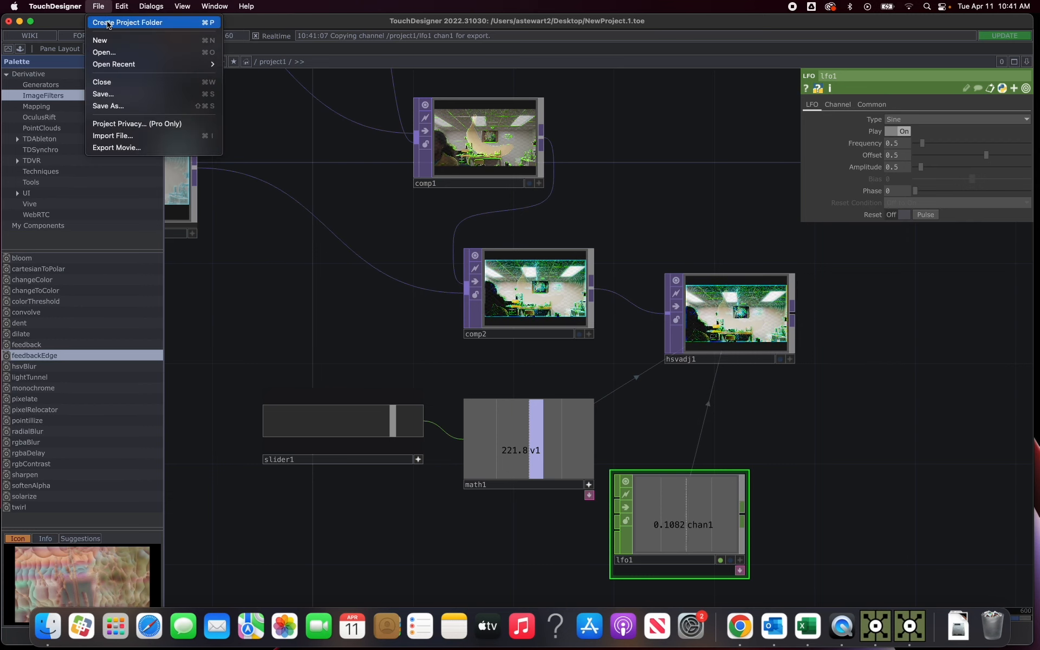
left_click(109, 23)
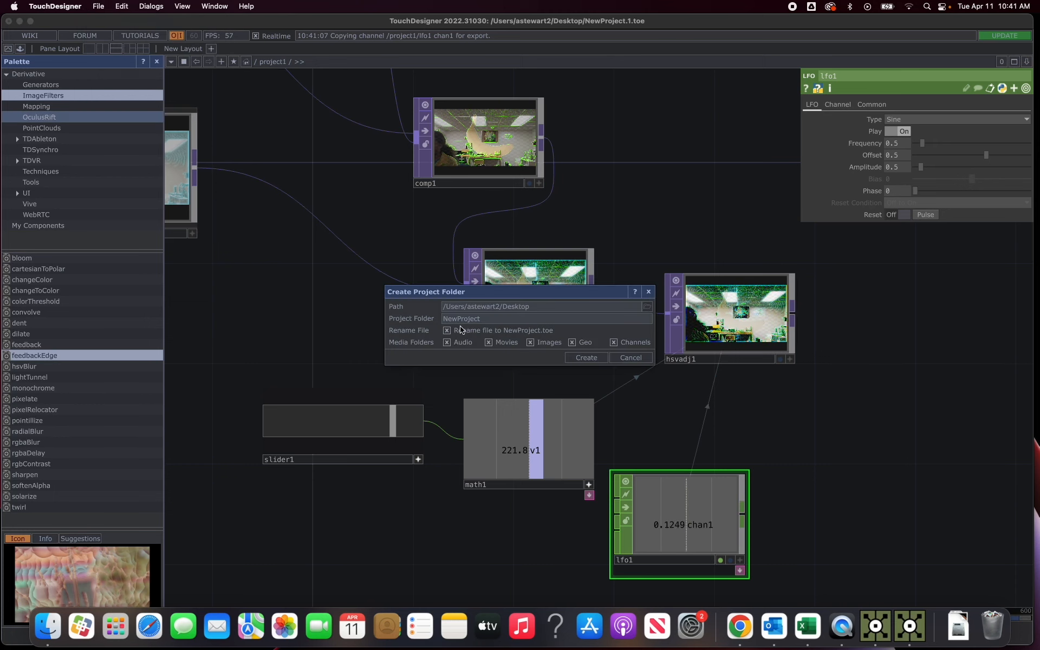
left_click(647, 307)
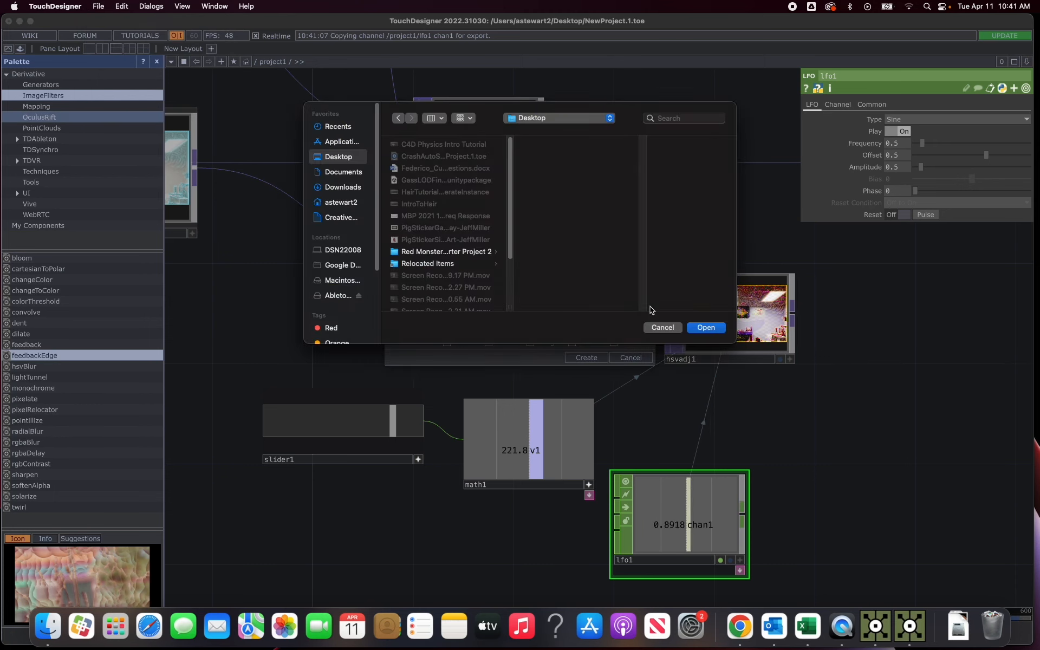
left_click(571, 120)
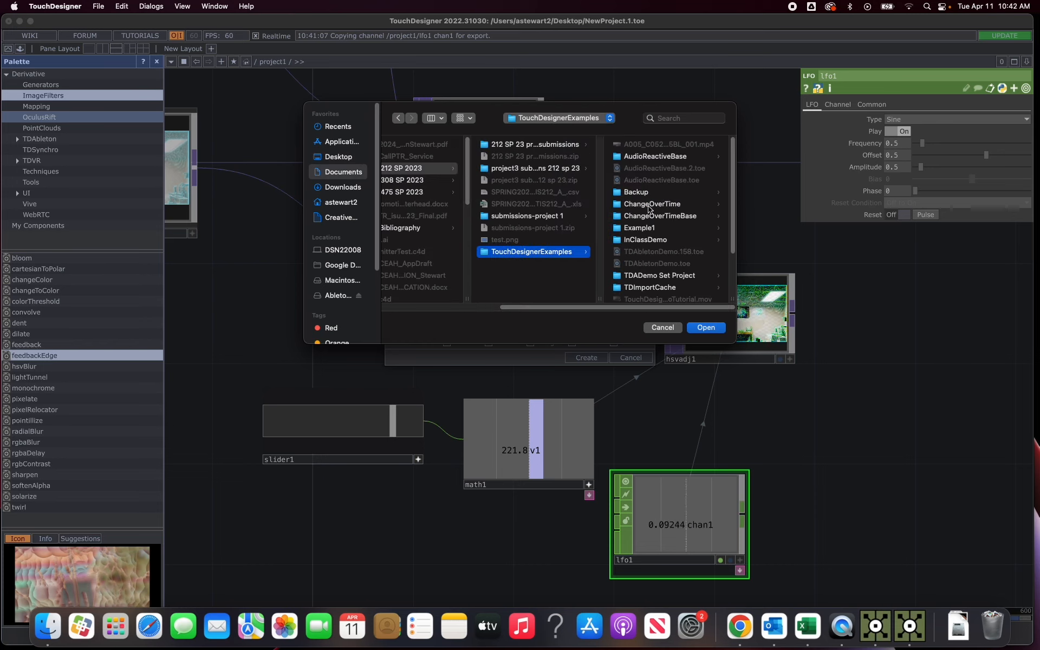
left_click(706, 328)
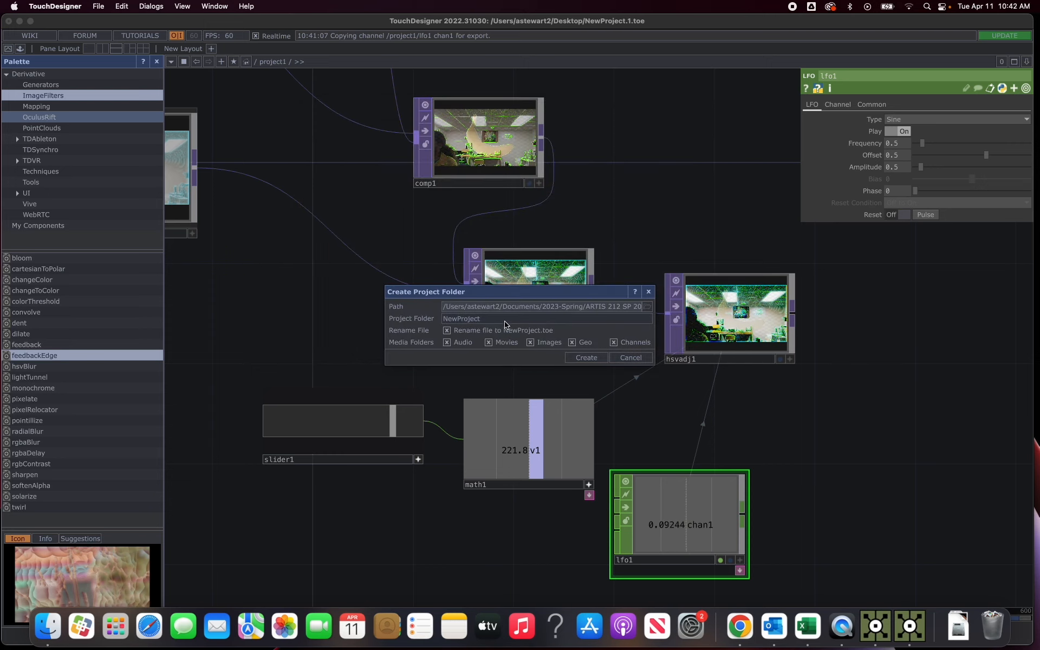
Name the project folder VideoIntroTut, create it with all media folders, and save the project file in it as VideoIntroTut
left_click_drag(486, 322, 440, 322)
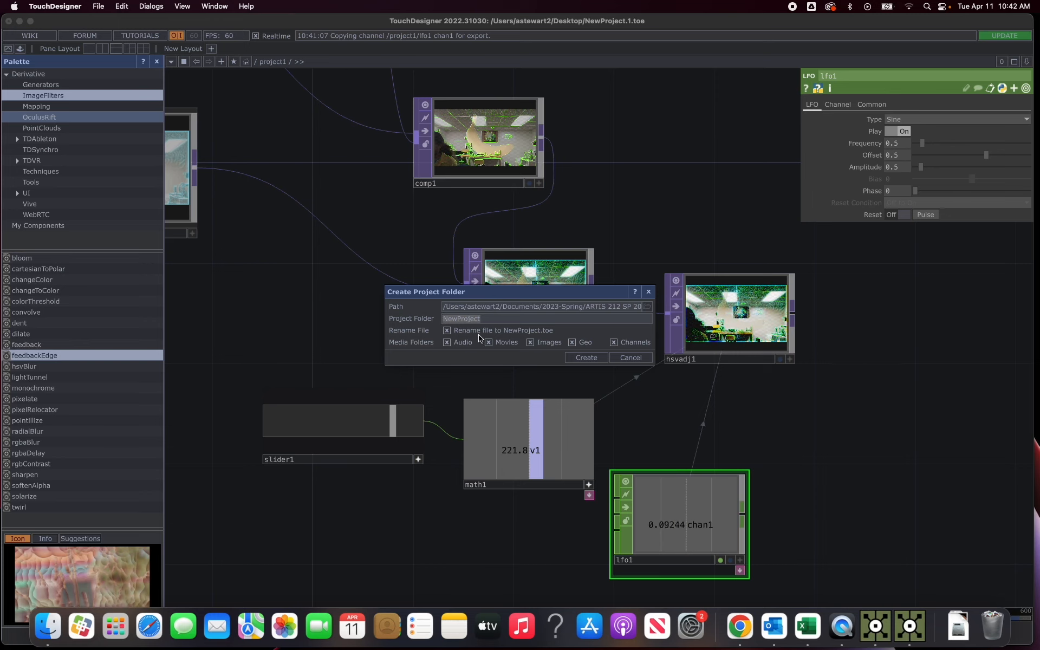
type("Vidde")
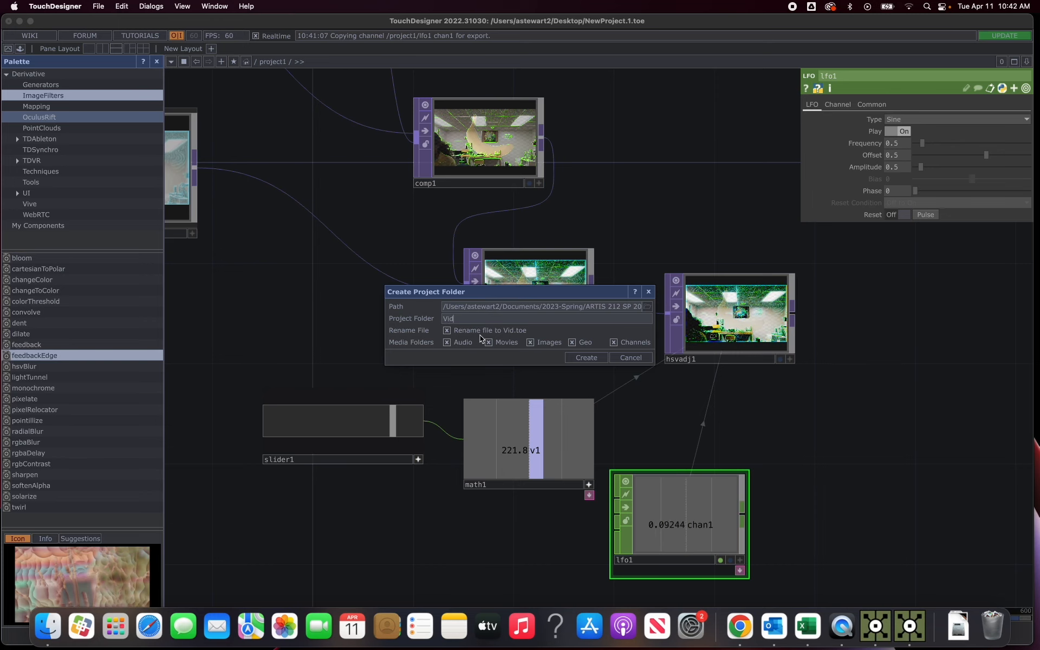
key("BackSpace")
key("BackSpace")
type("eoIntro")
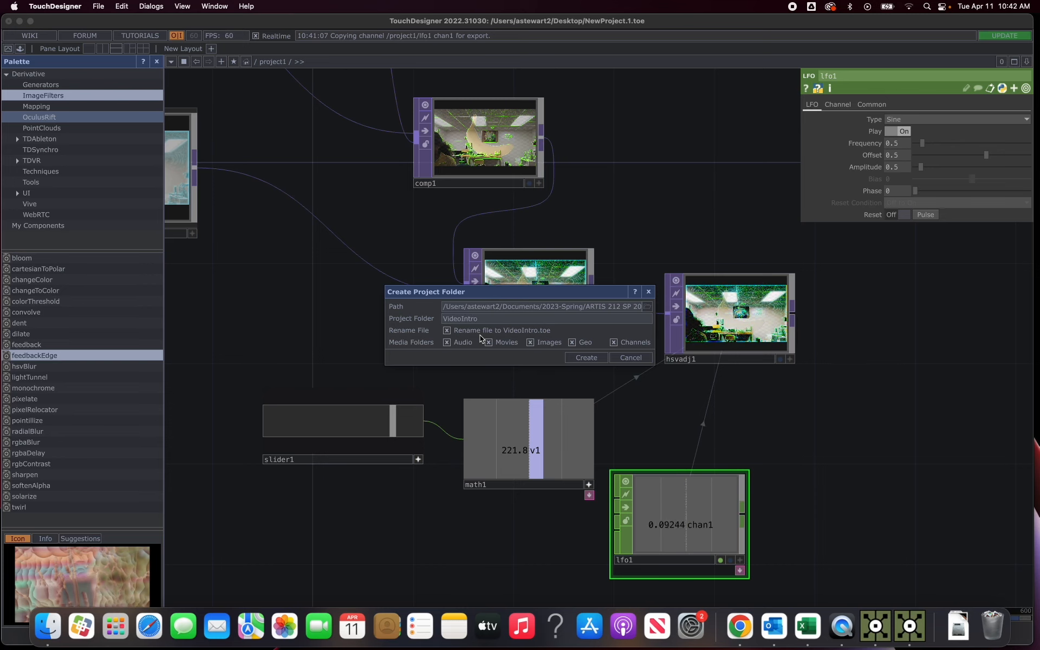
type("Tut")
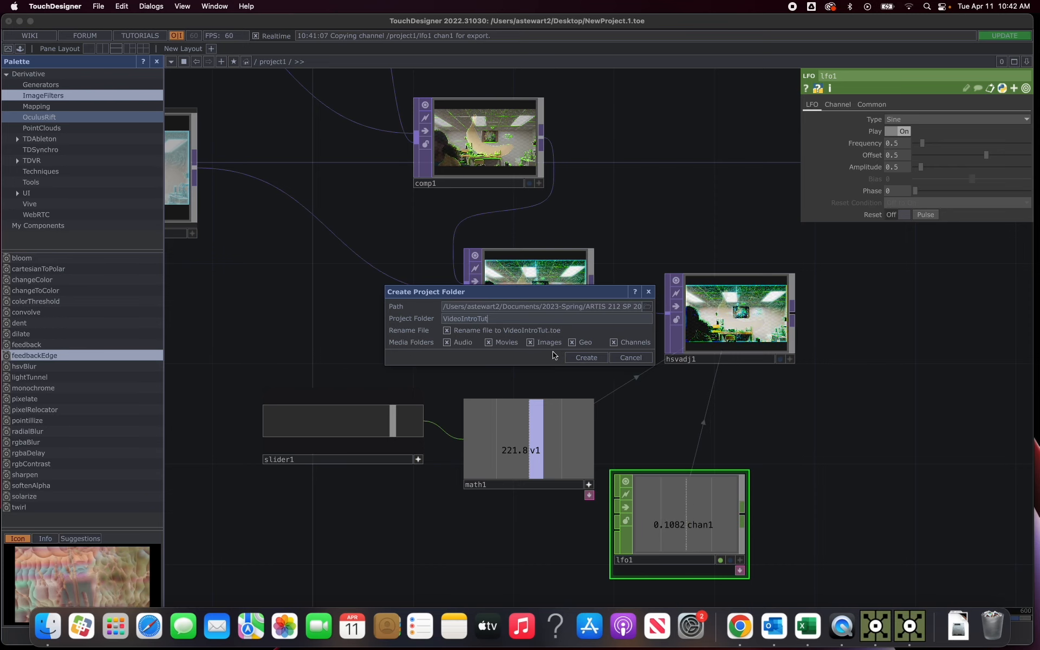
left_click(584, 358)
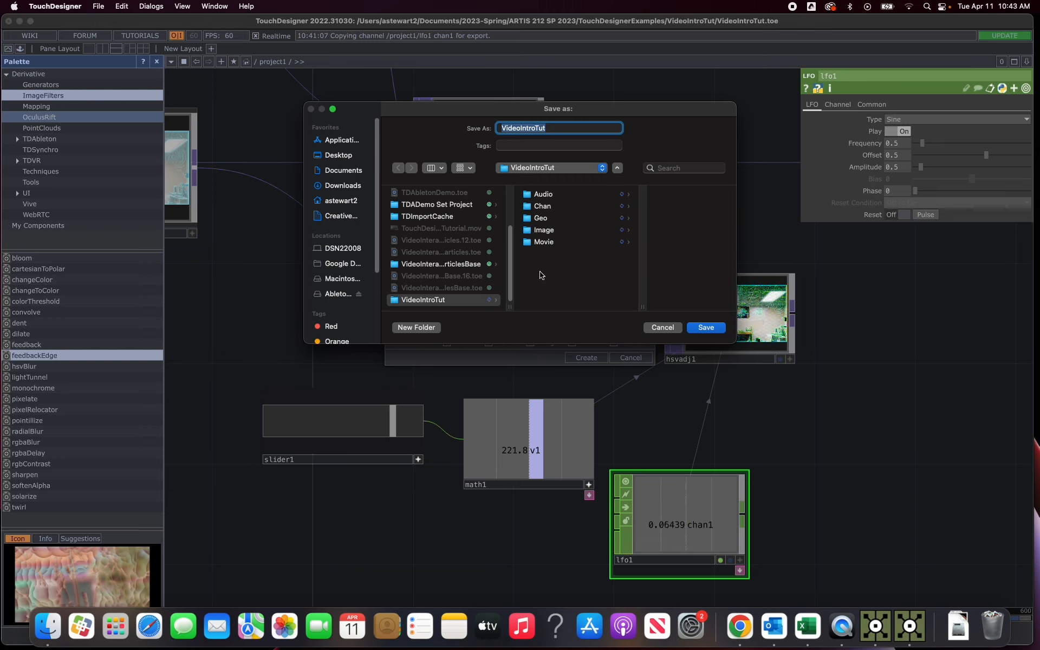
left_click(707, 328)
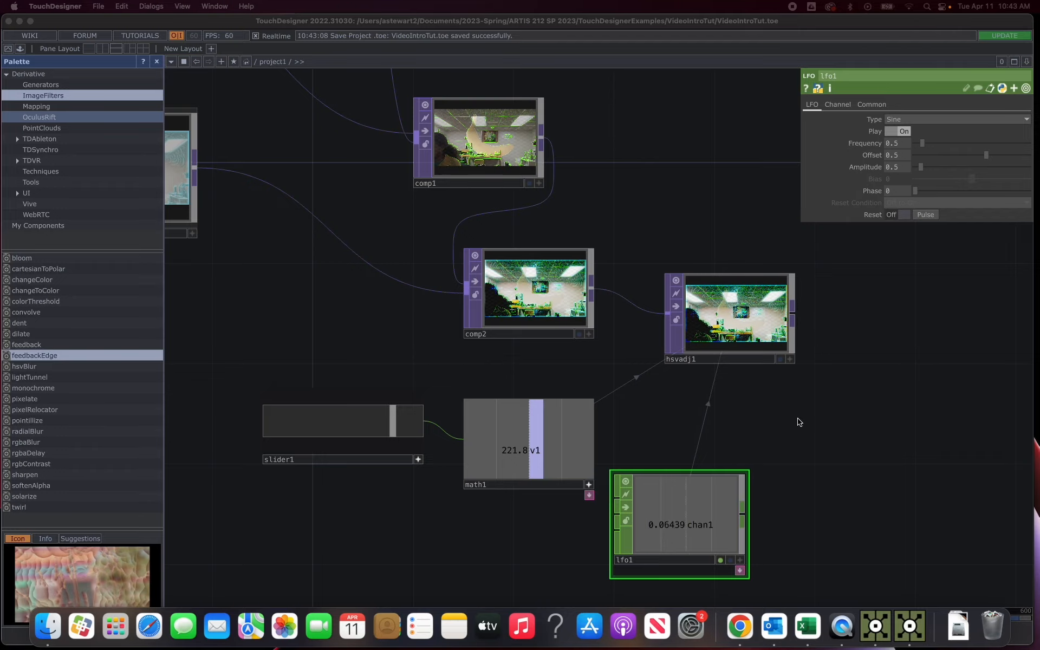
Add an HSV to RGB TOP beside hsvadj1 and connect hsvadj1's output to its input
scroll(807, 419, "down", 2)
left_click_drag(845, 411, 726, 407)
scroll(726, 407, "down", 2)
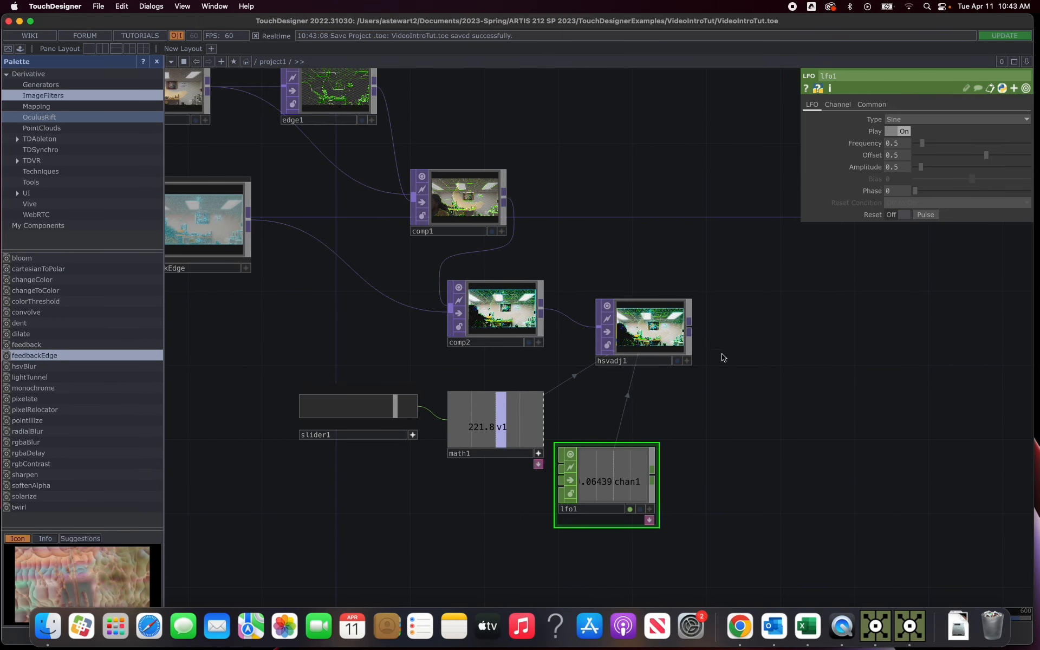
double_click(806, 325)
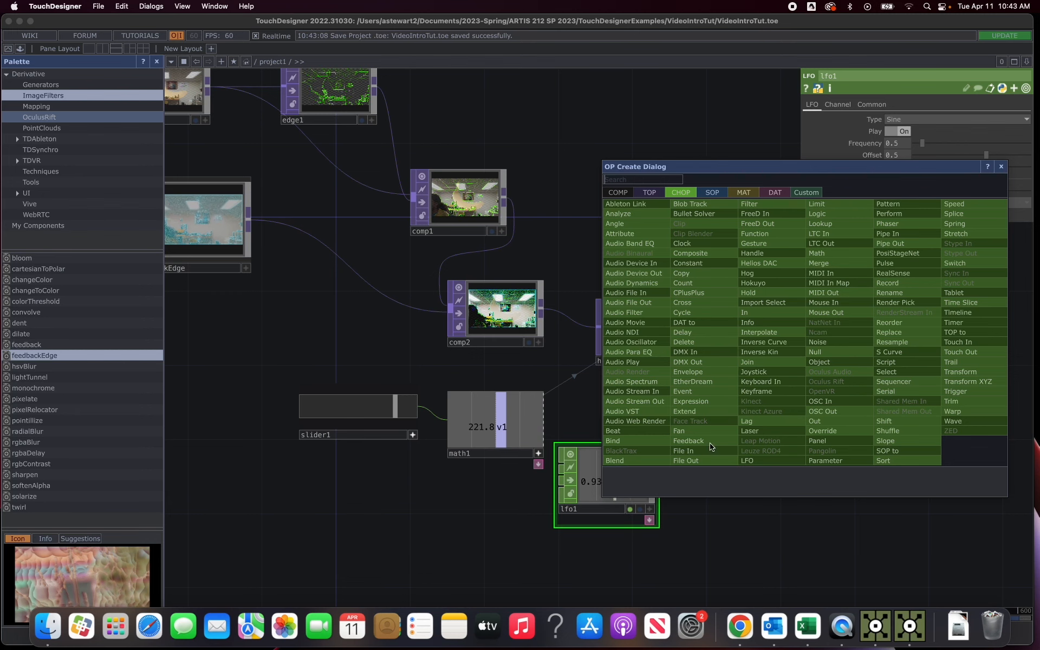
left_click(649, 192)
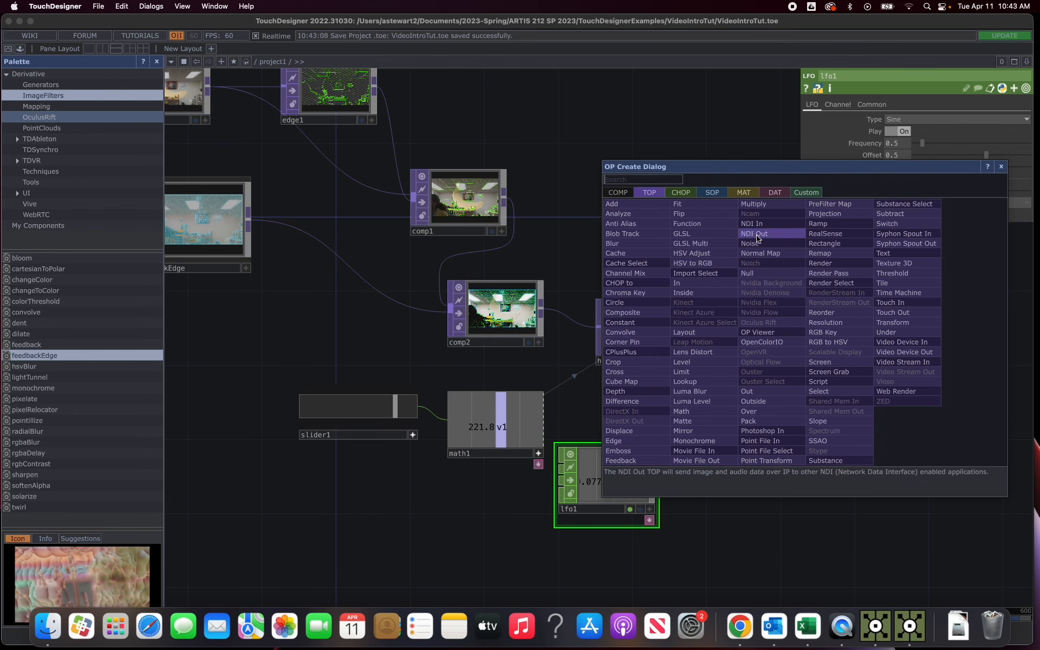
left_click(699, 266)
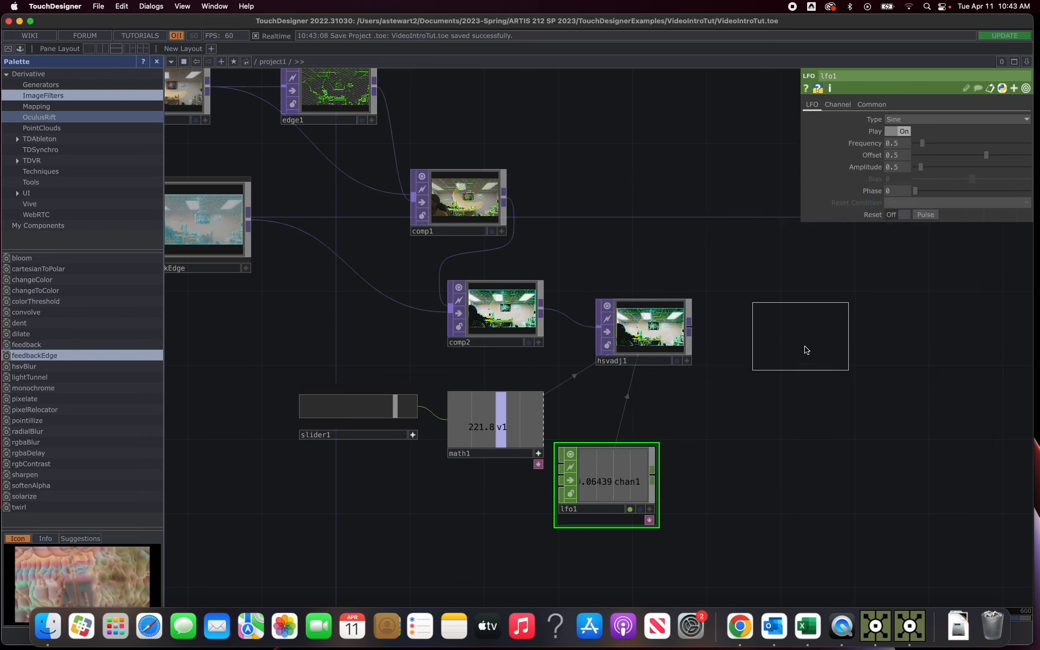
left_click(808, 333)
left_click_drag(690, 332, 796, 330)
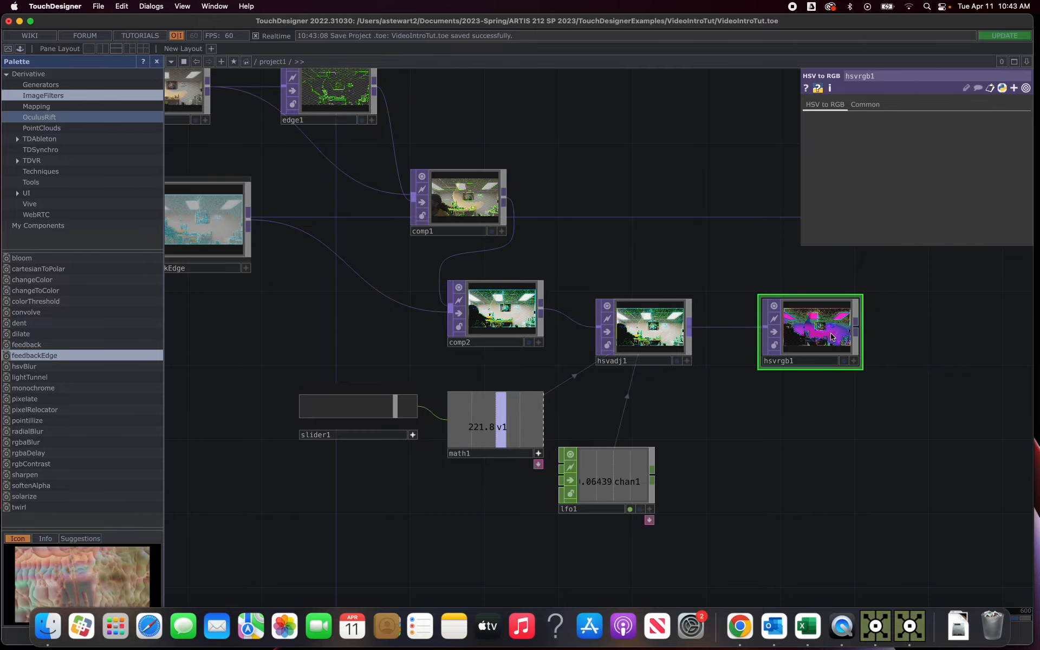
Inspect hsvrgb1's image up close, and move the node slightly closer to hsvadj1
scroll(829, 338, "up", 5)
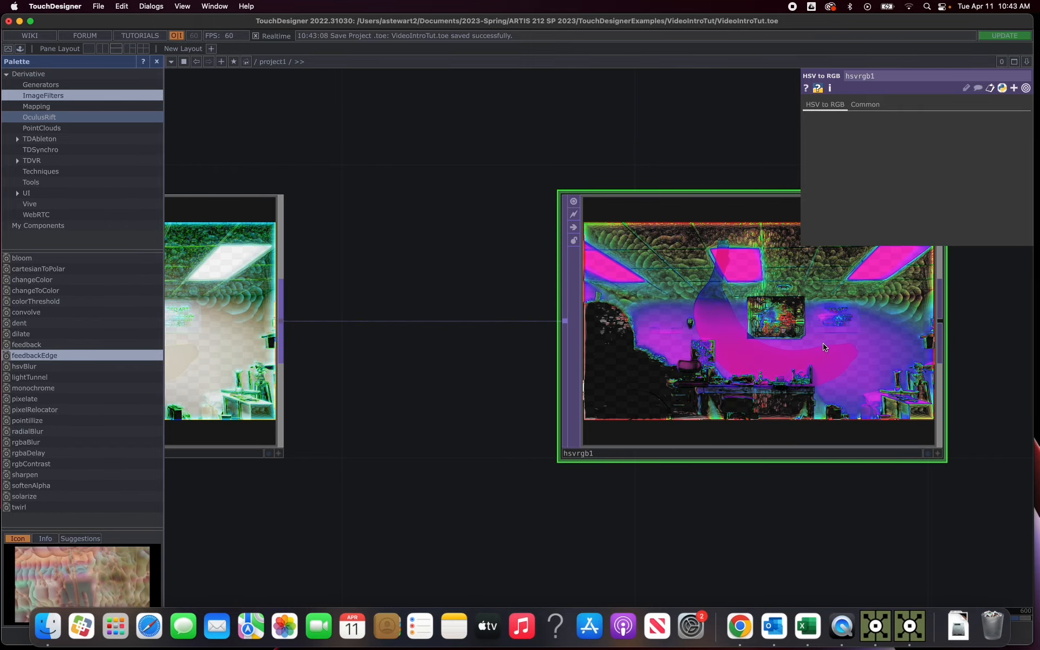
scroll(823, 343, "down", 3)
scroll(823, 345, "down", 2)
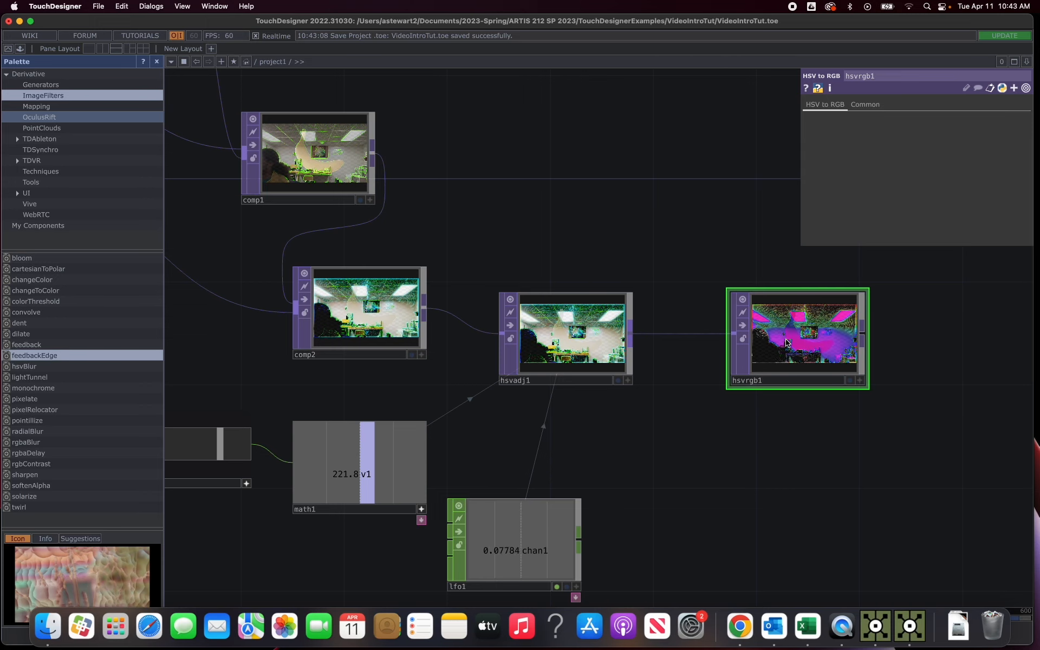
left_click_drag(747, 384, 722, 384)
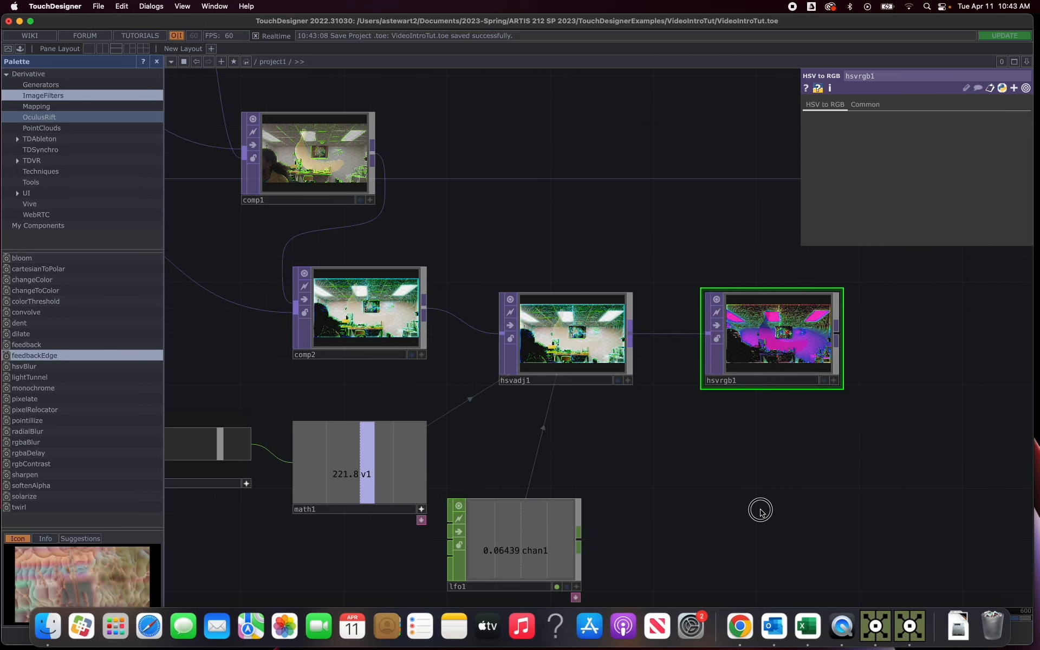
Add a Composite TOP below hsvrgb1 and connect hsvadj1 as its first input and hsvrgb1 as its second
key("Tab")
key("Escape")
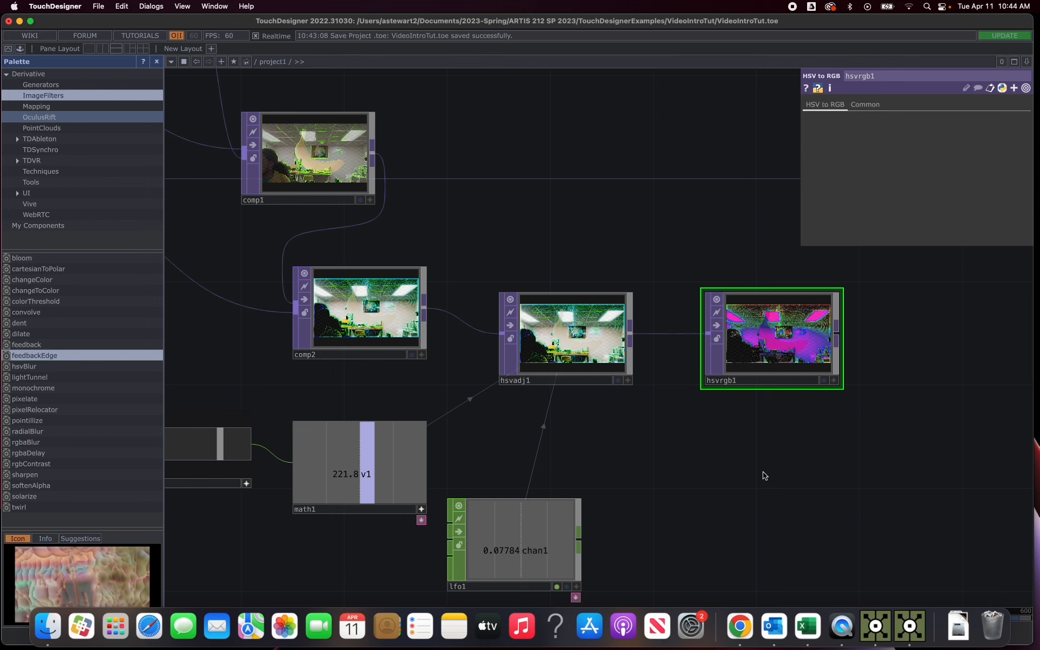
key("Tab")
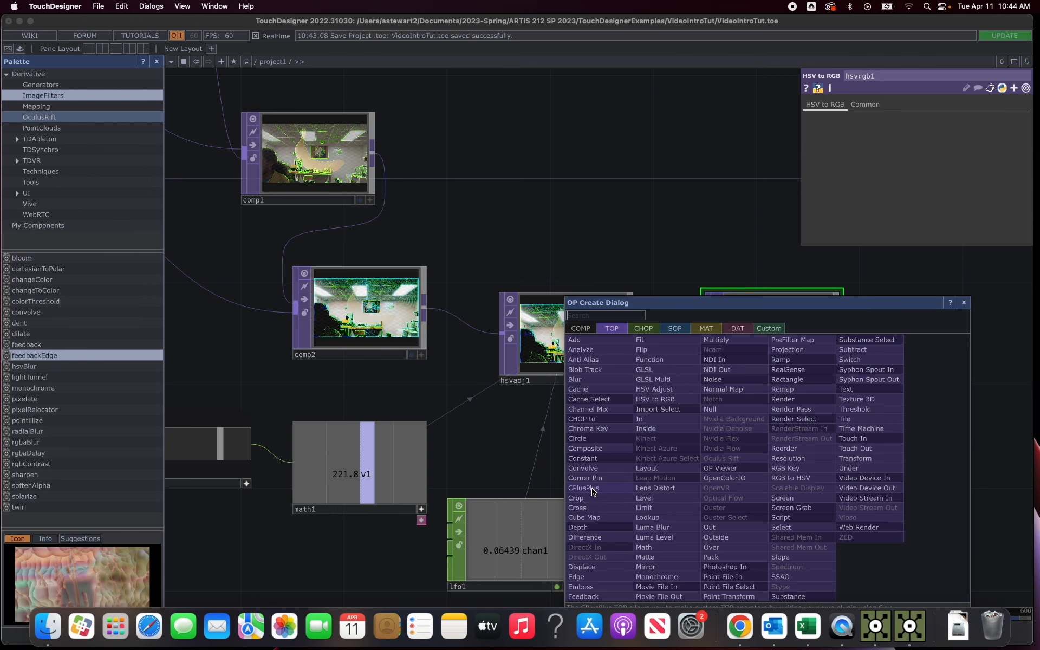
left_click(586, 448)
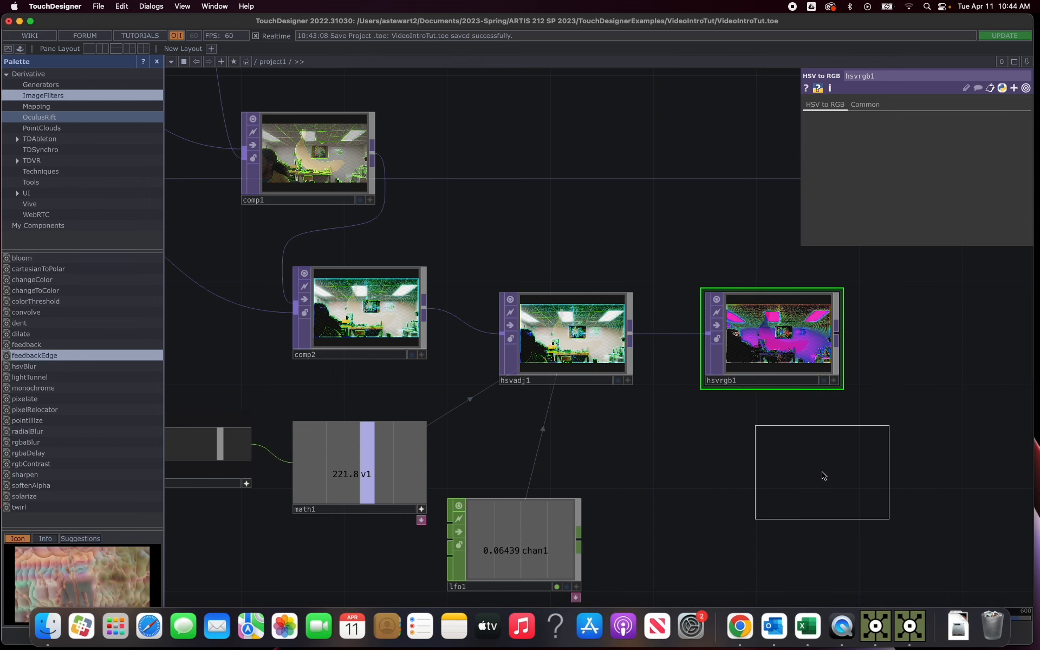
left_click(822, 474)
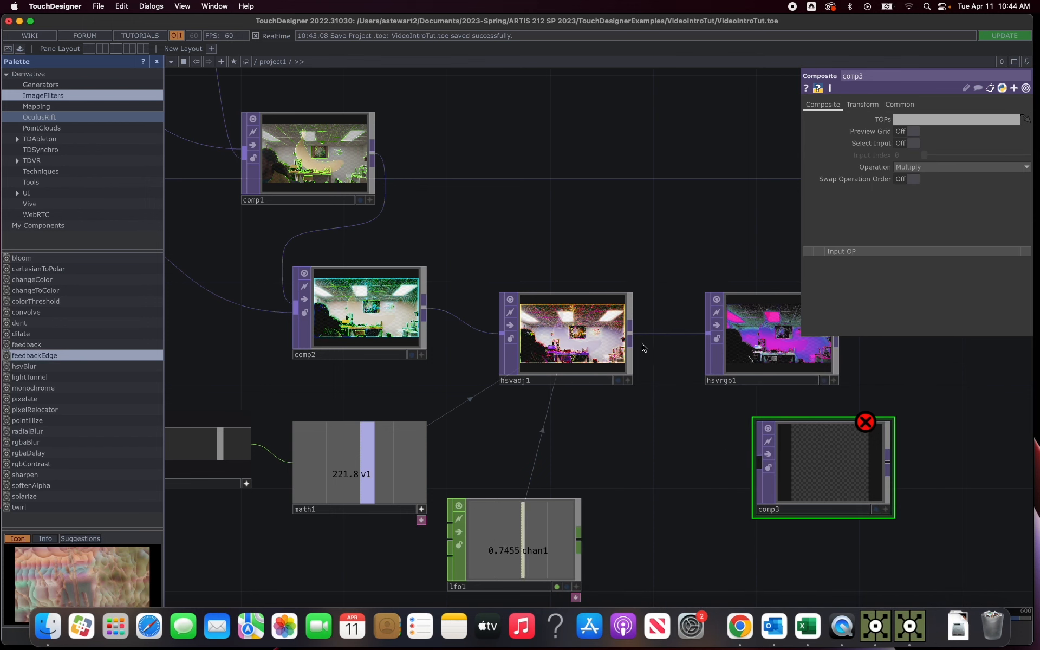
left_click(756, 461)
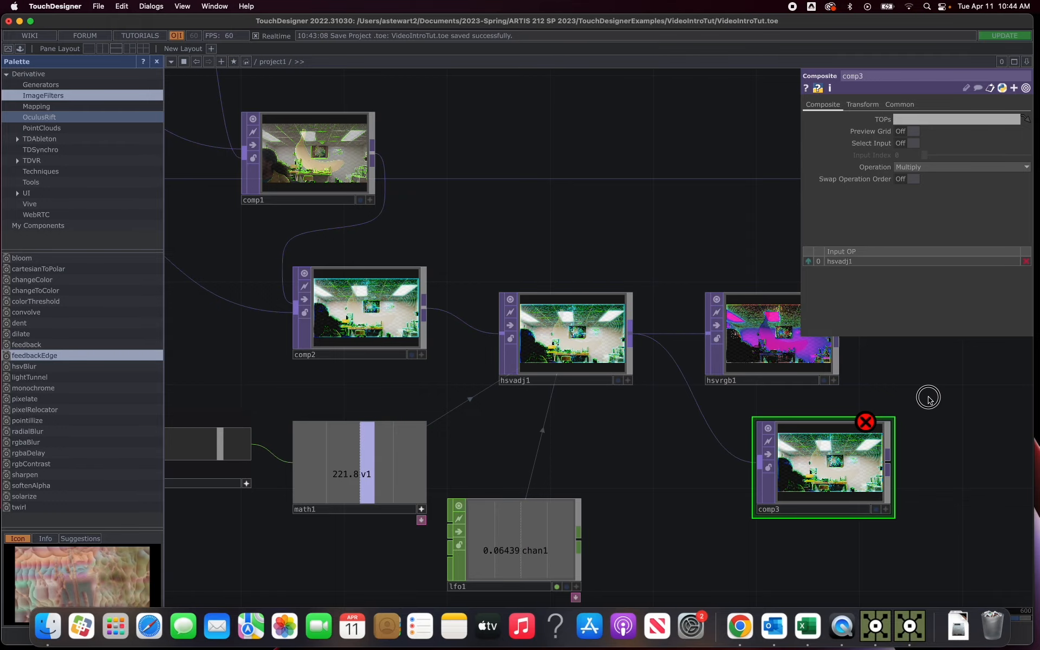
scroll(867, 412, "right", 5)
left_click(732, 357)
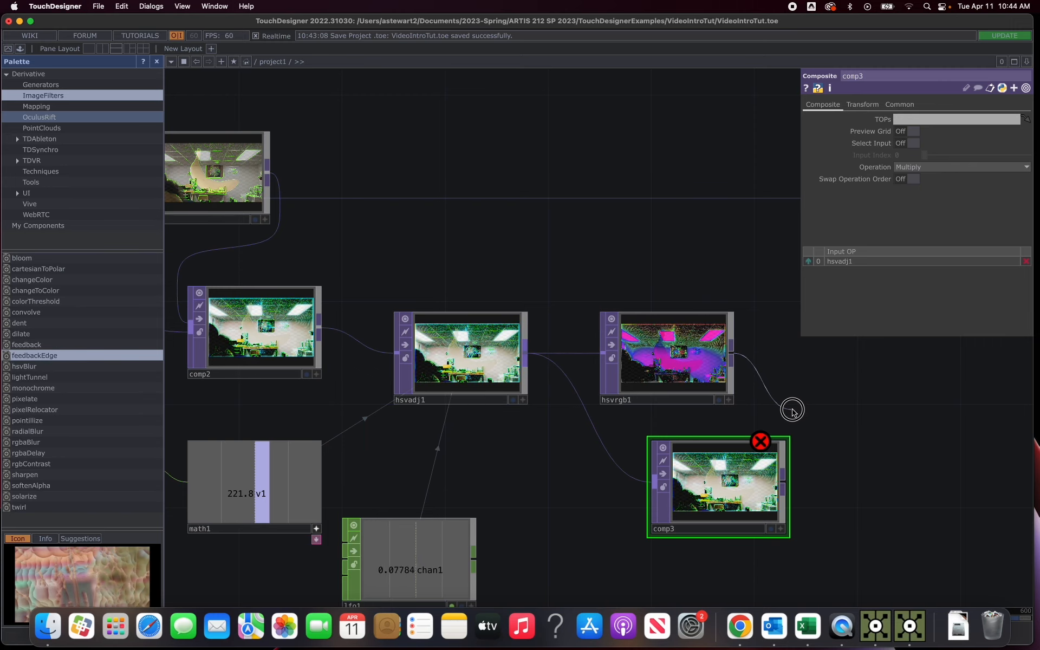
left_click(640, 490)
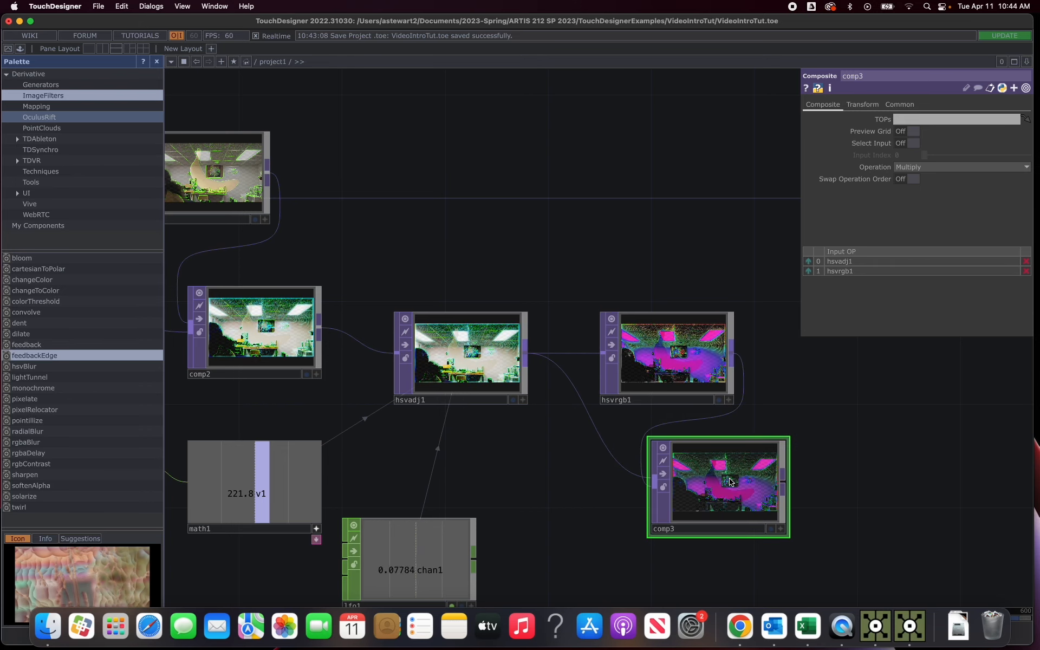
Try Difference as comp3's Operation and examine the composited image up close
left_click(928, 167)
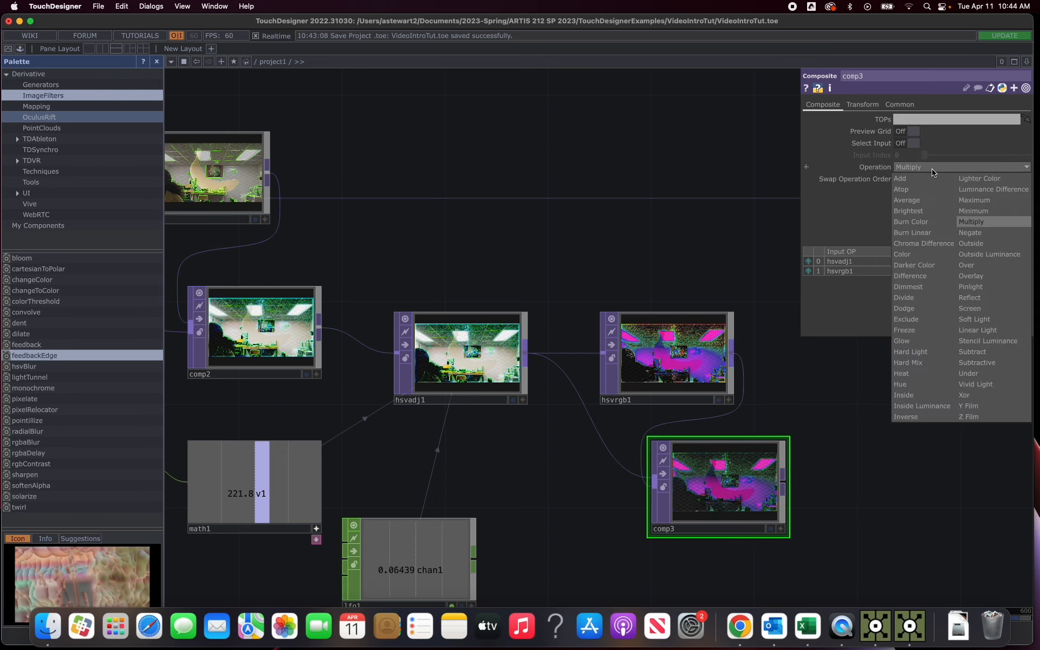
left_click(910, 276)
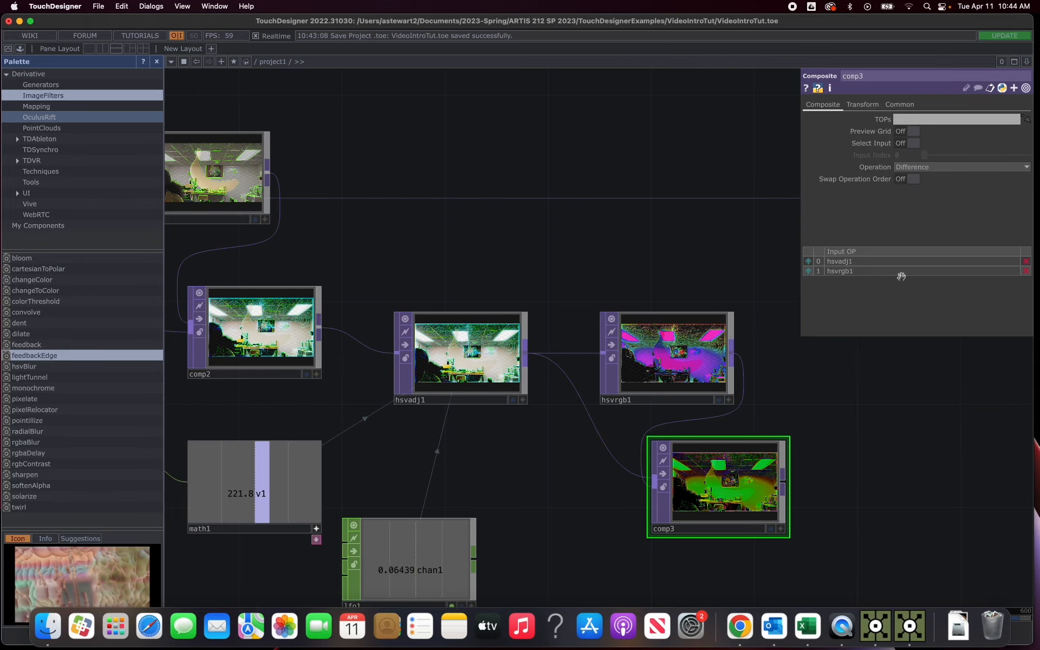
scroll(720, 501, "up", 5)
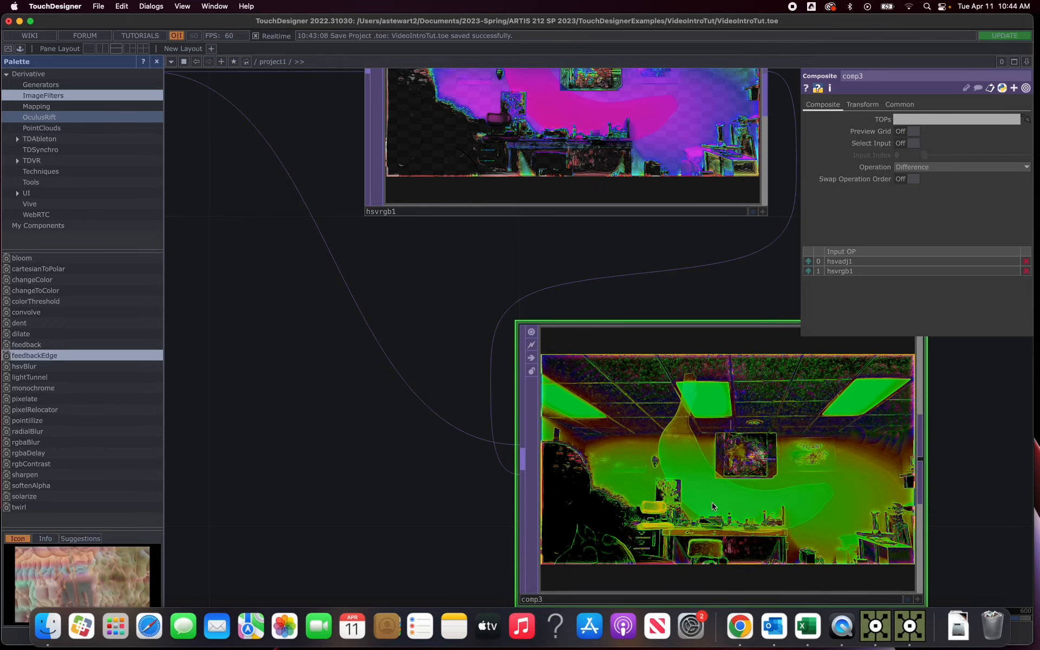
scroll(716, 507, "down", 8)
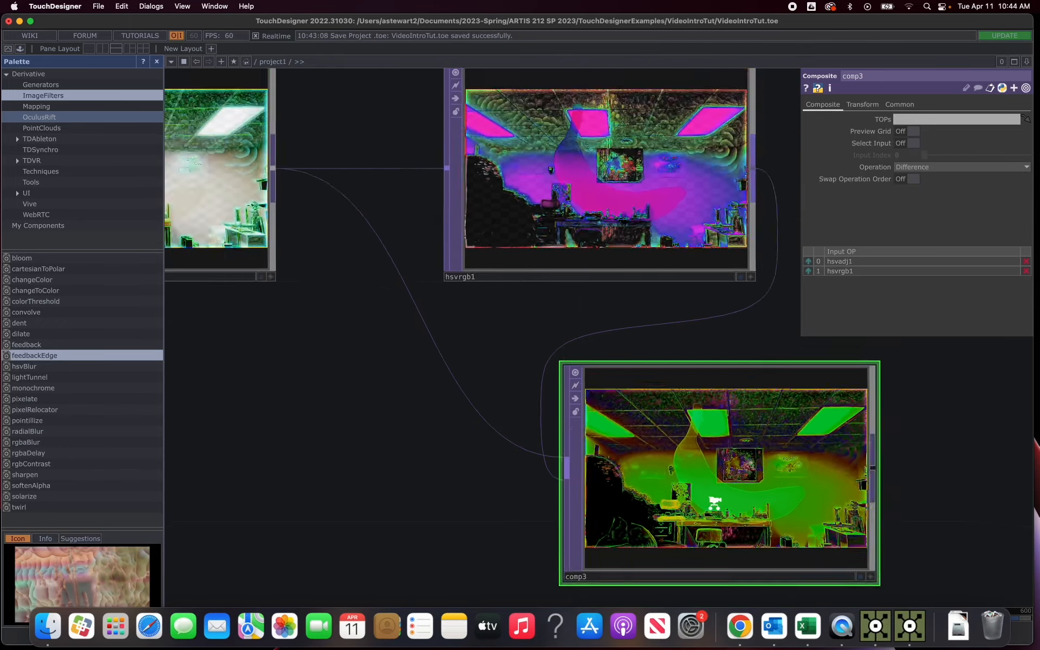
scroll(714, 508, "up", 6)
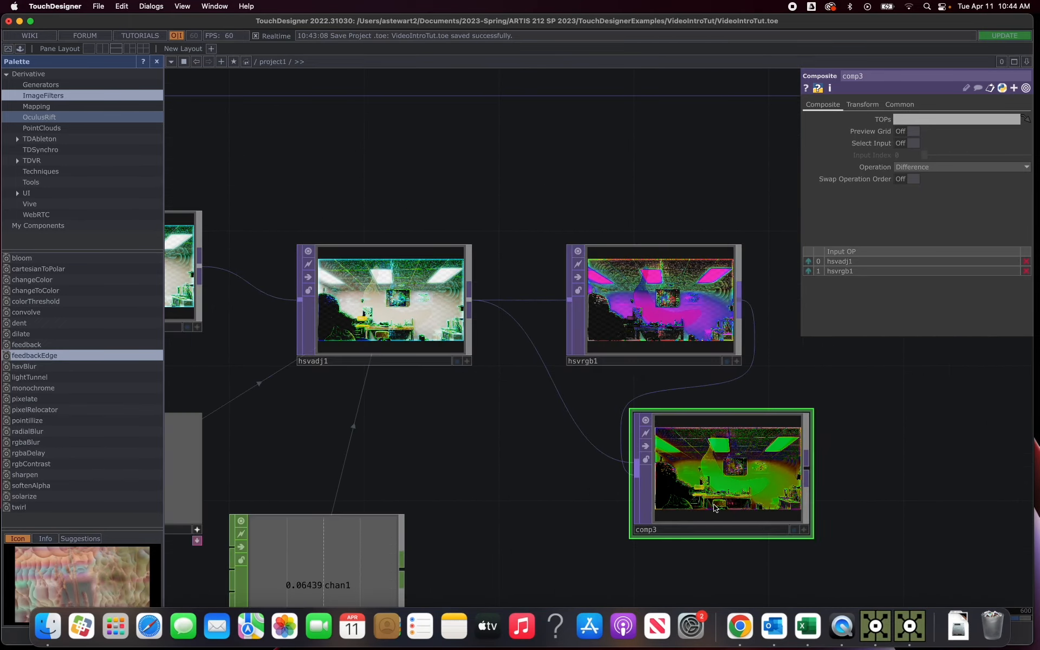
Try Screen, Glow and Difference in turn as comp3's Operation
left_click(943, 168)
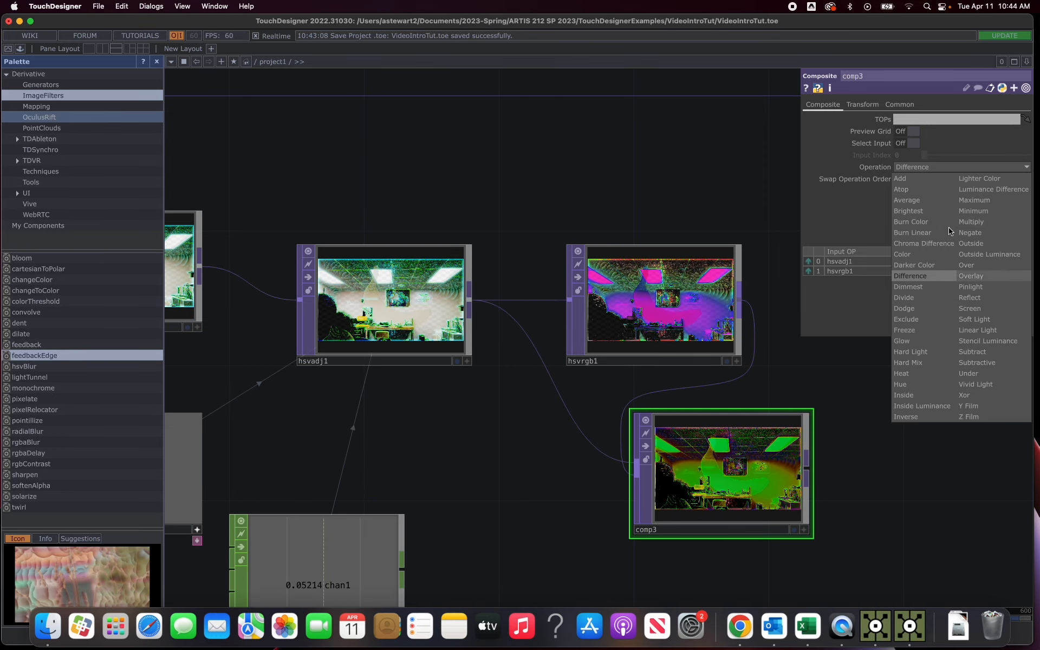
left_click(972, 308)
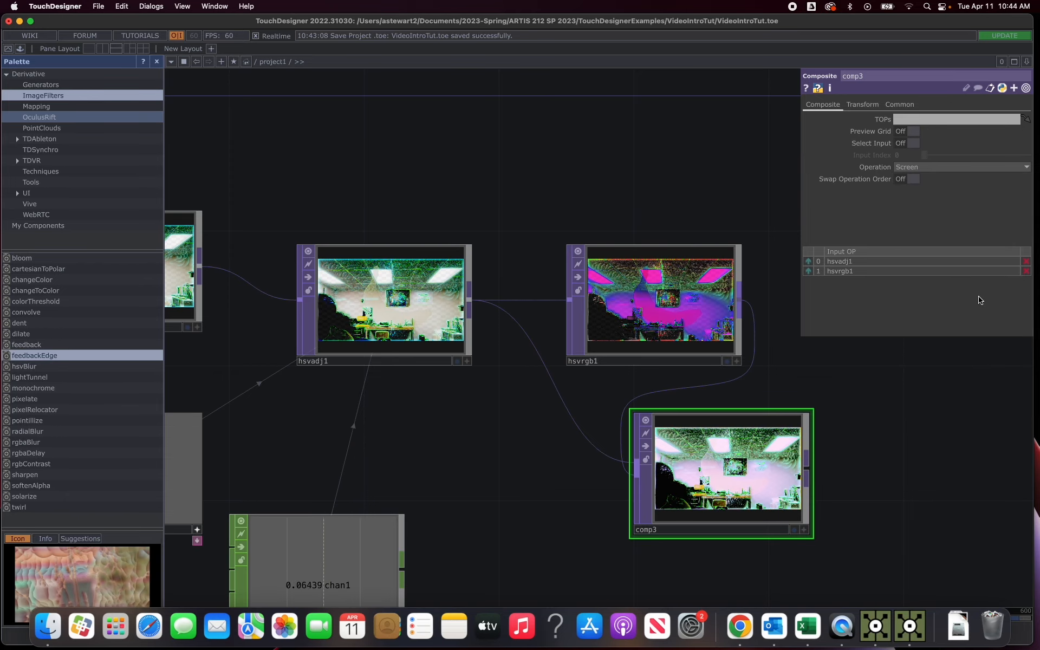
left_click(951, 168)
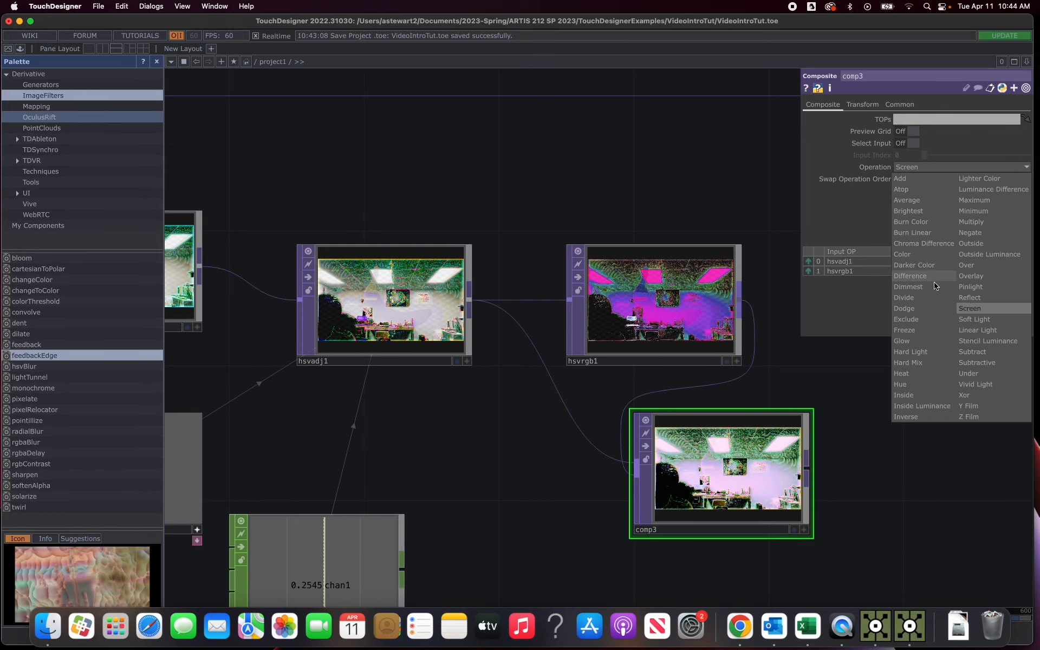
left_click(908, 344)
left_click(926, 167)
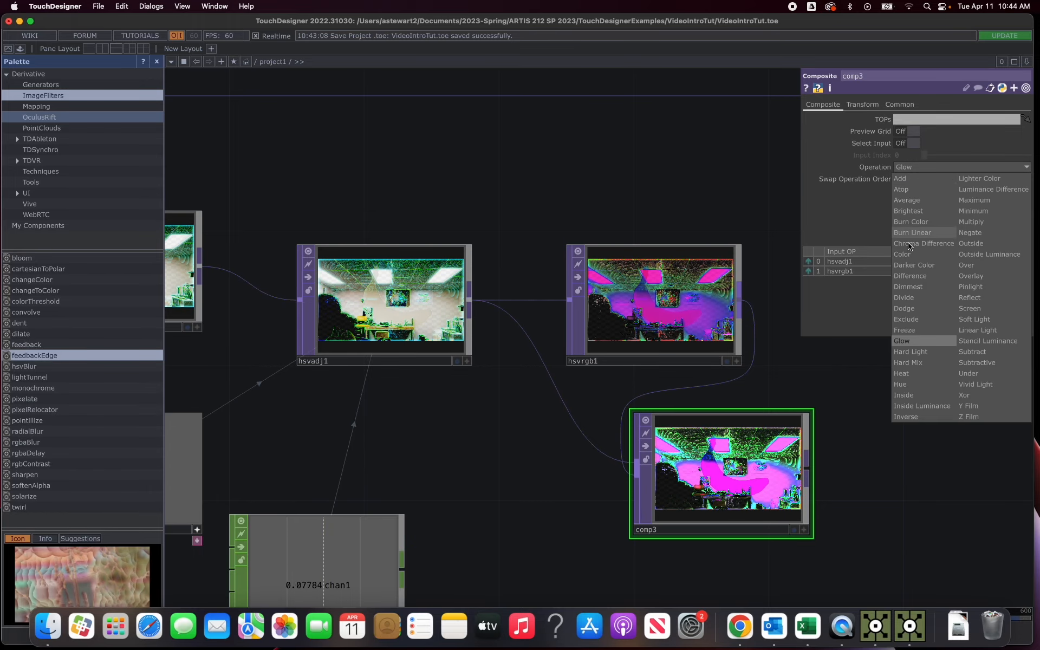
left_click(909, 279)
Set comp3's Operation to Heat and examine the composited image up close
left_click(929, 166)
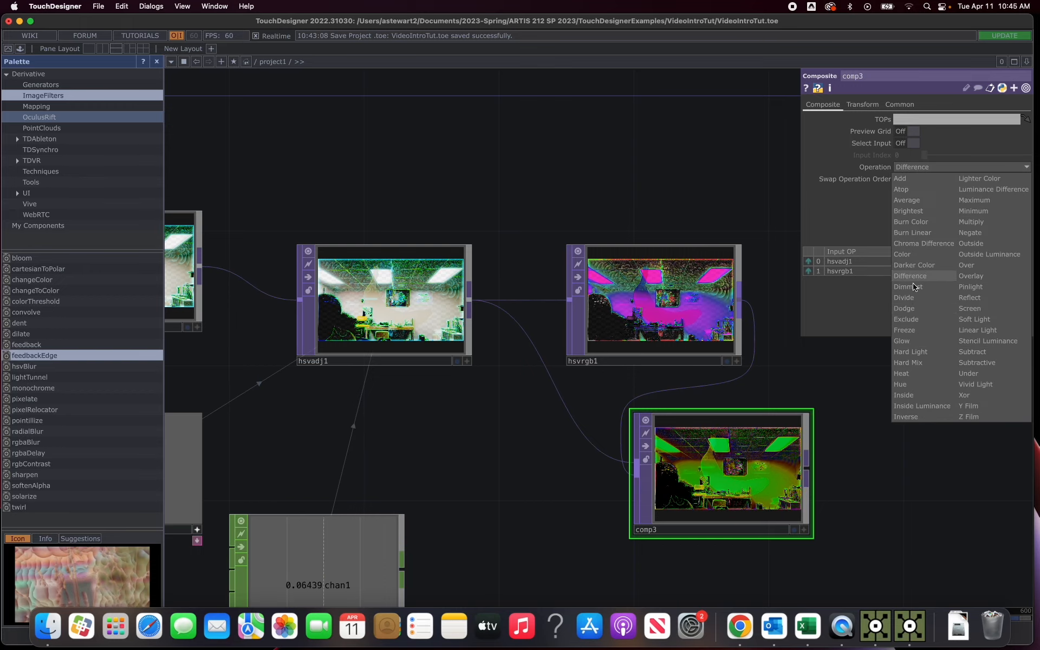
left_click(905, 373)
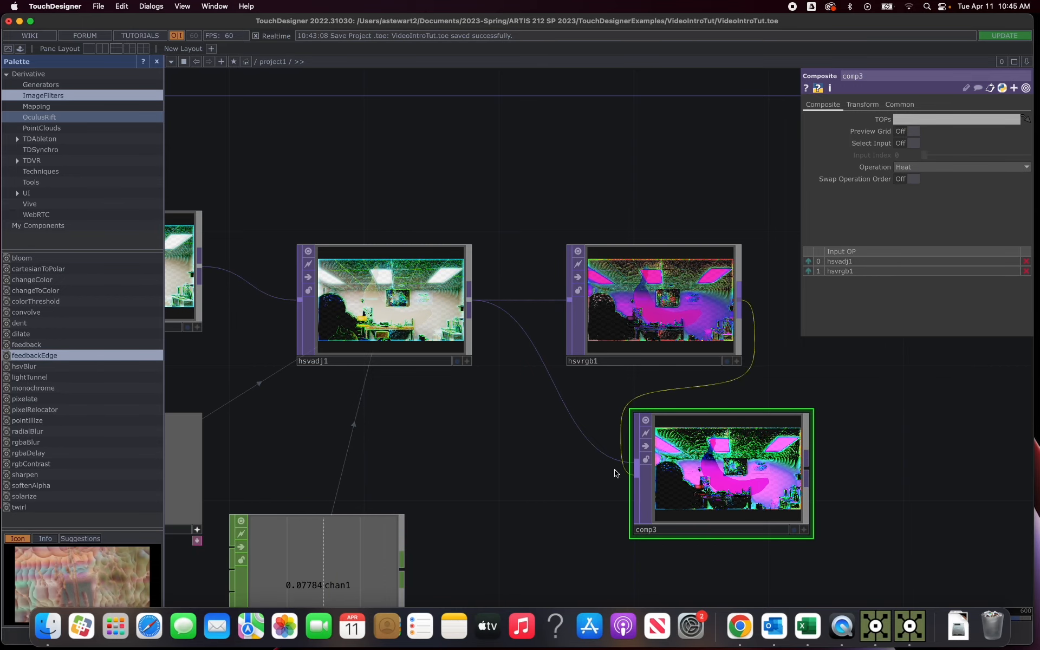
scroll(761, 456, "up", 5)
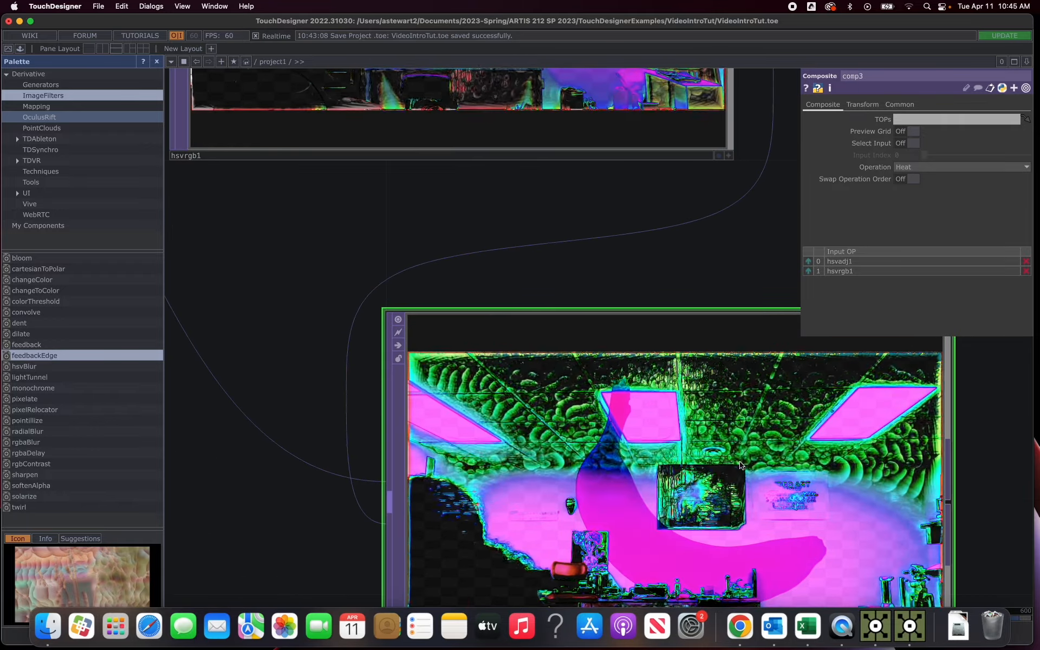
scroll(720, 508, "down", 1)
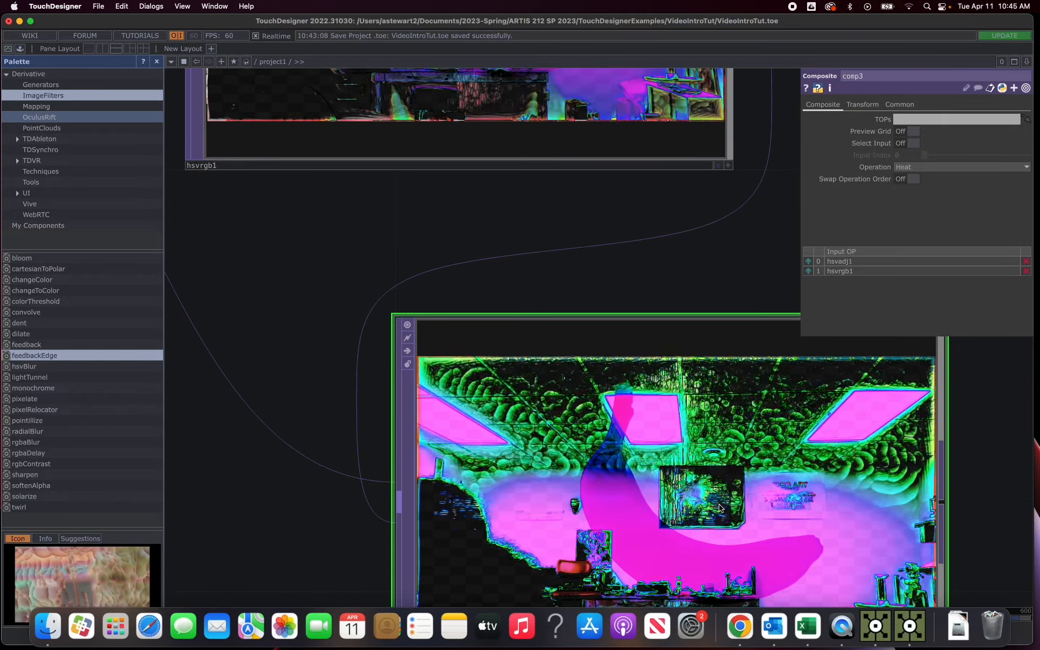
scroll(720, 508, "down", 8)
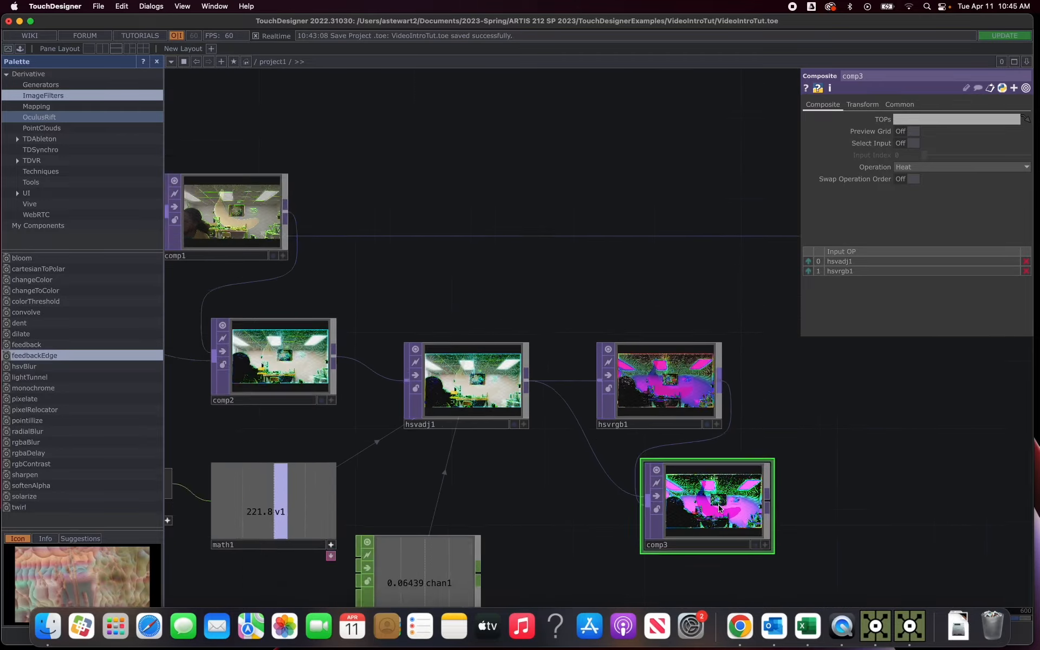
scroll(574, 524, "down", 3)
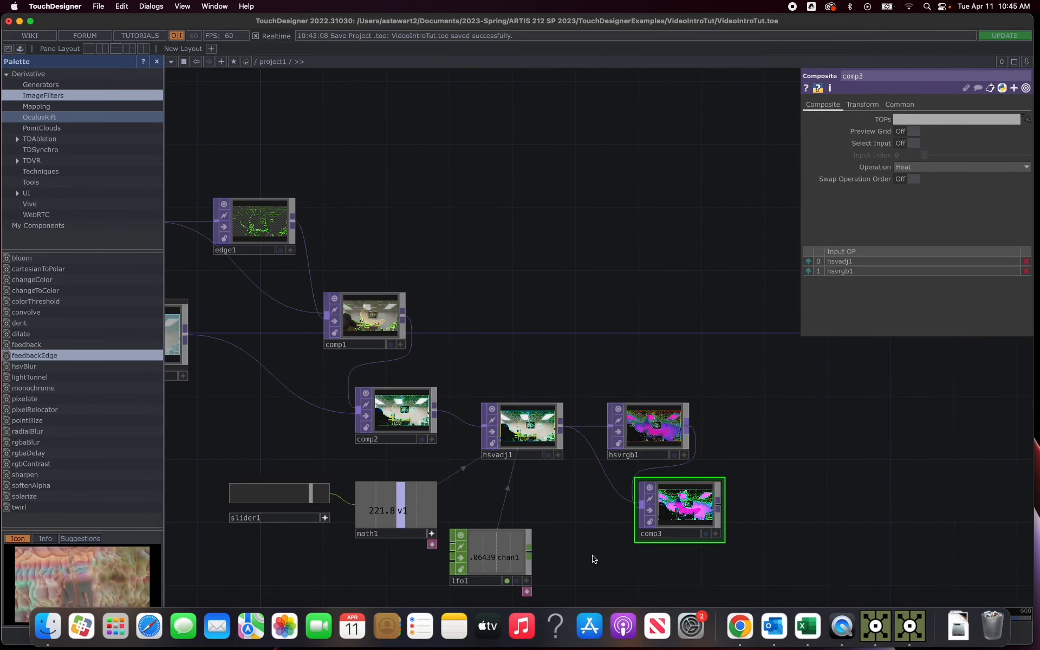
Move comp3 slightly farther away from hsvadj1, leaving it below hsvrgb1
left_click_drag(588, 556, 596, 476)
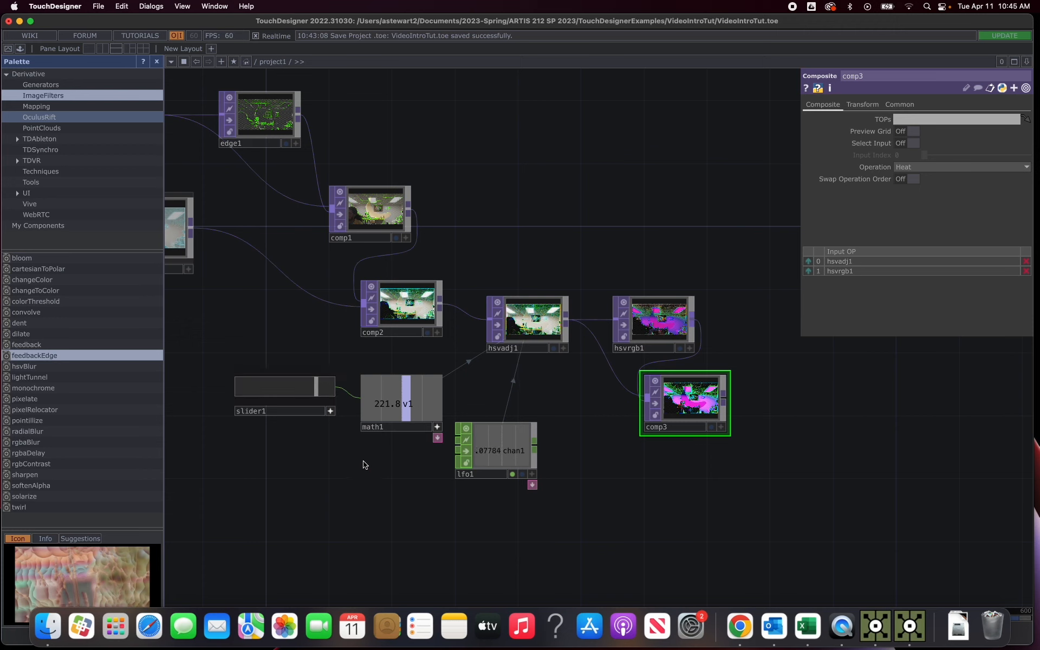
left_click_drag(686, 390, 742, 397)
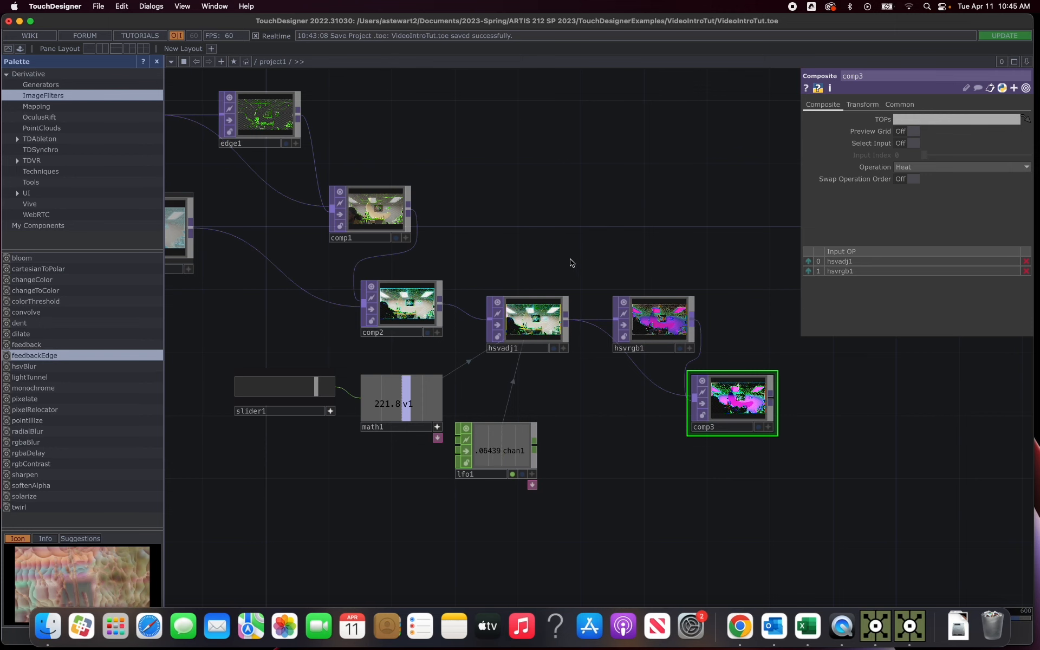
key("Tab")
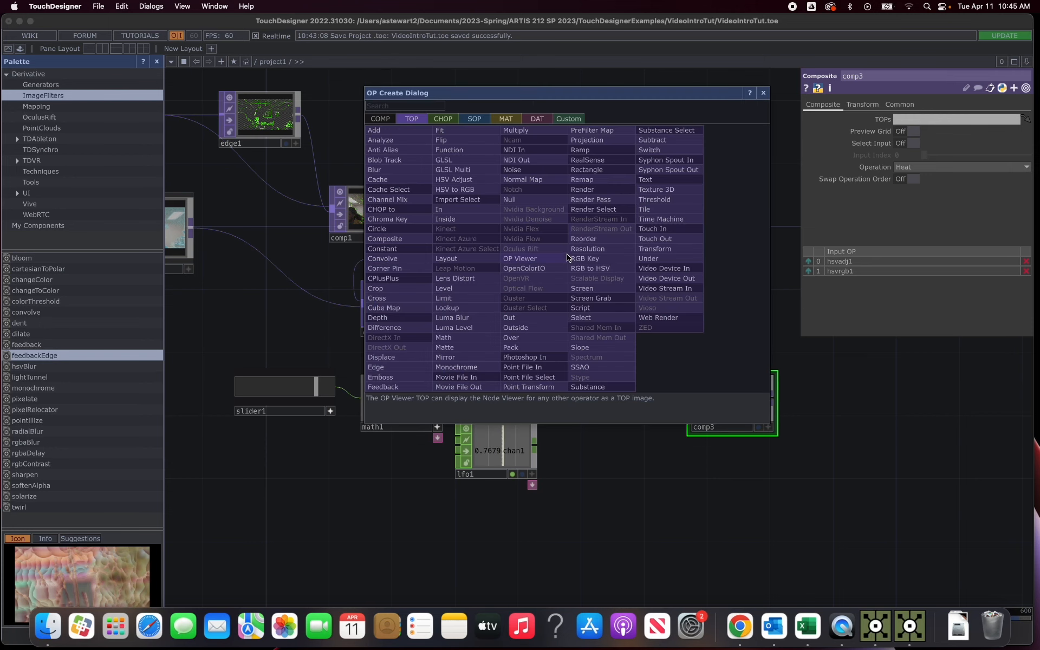
left_click(764, 94)
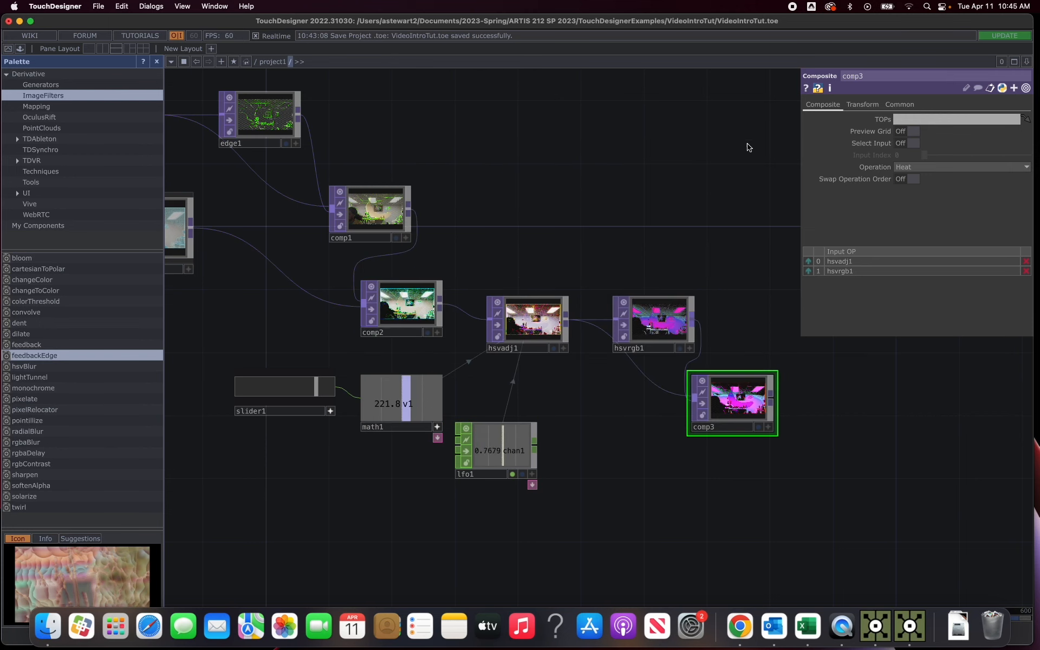
Open the Operator Snippets for the comp3 node
right_click(534, 317)
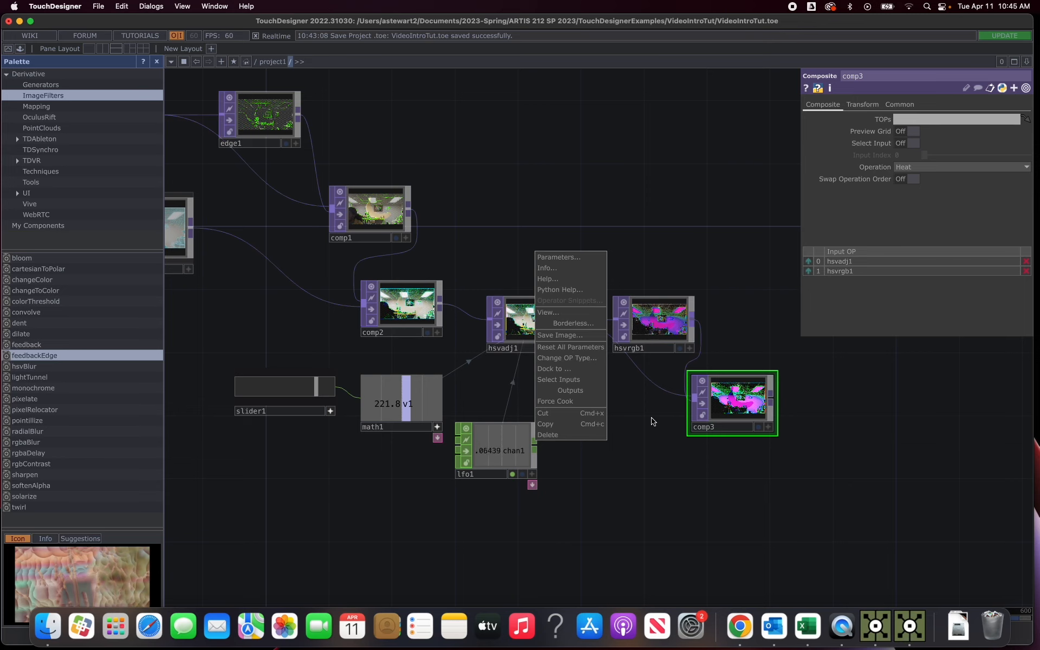
left_click(741, 393)
right_click(740, 398)
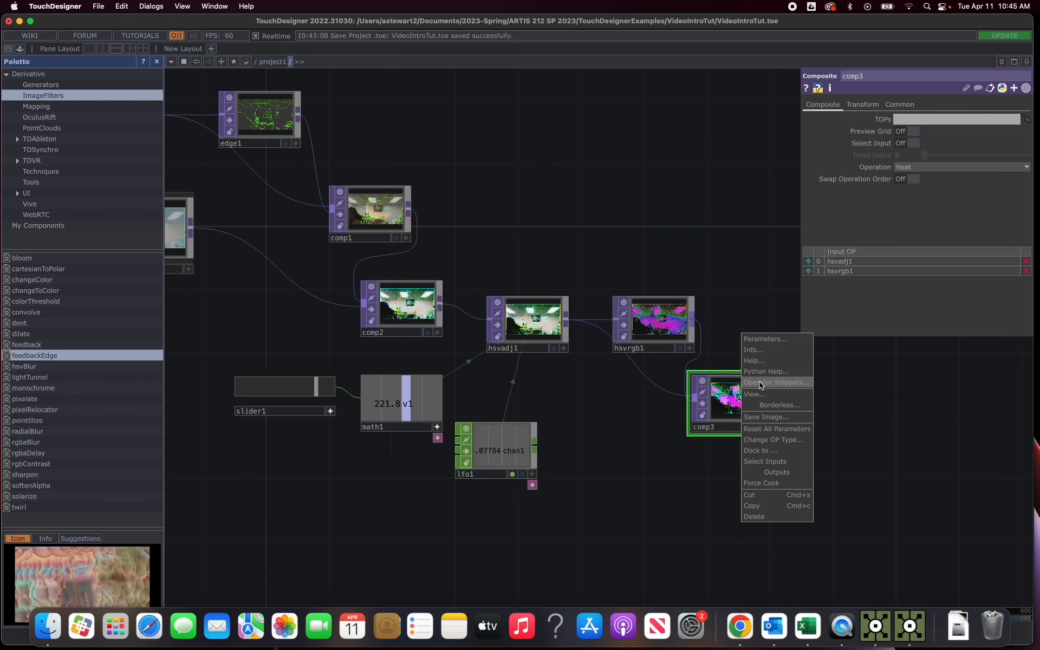
left_click(760, 381)
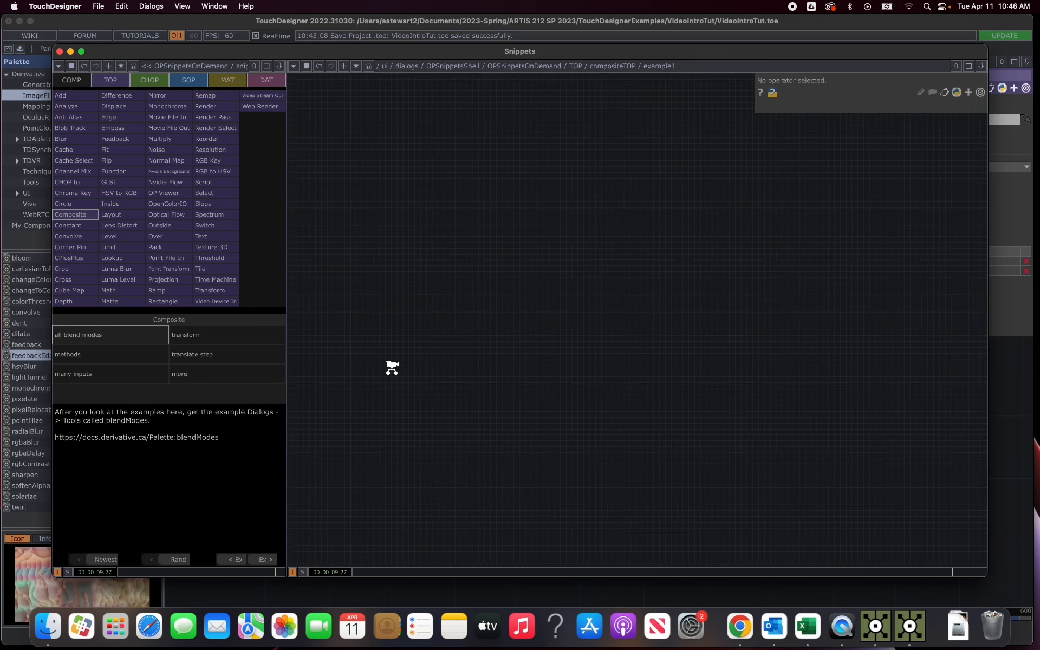
Review the Composite TOP's snippet examples: all blend modes, methods, many inputs and translate step
left_click(67, 205)
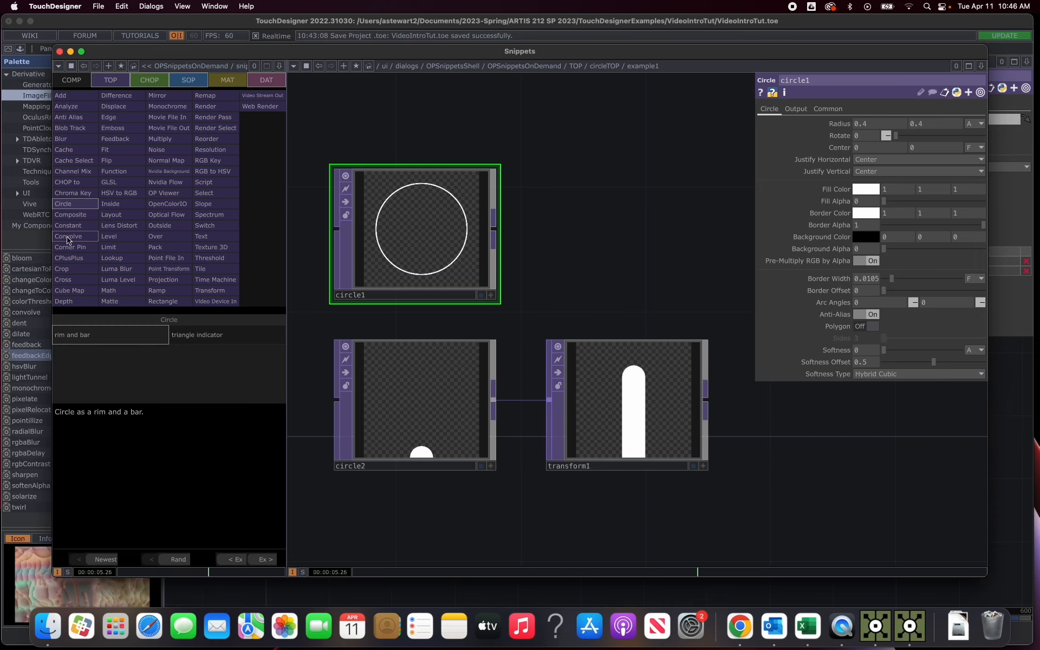
left_click(70, 215)
left_click(83, 356)
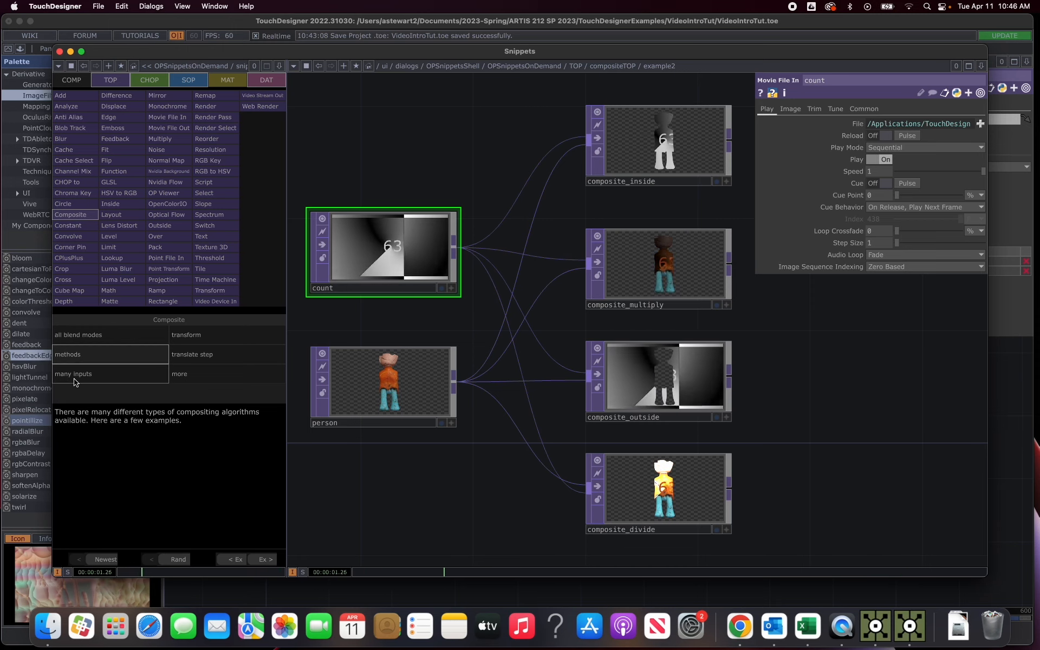
left_click(69, 337)
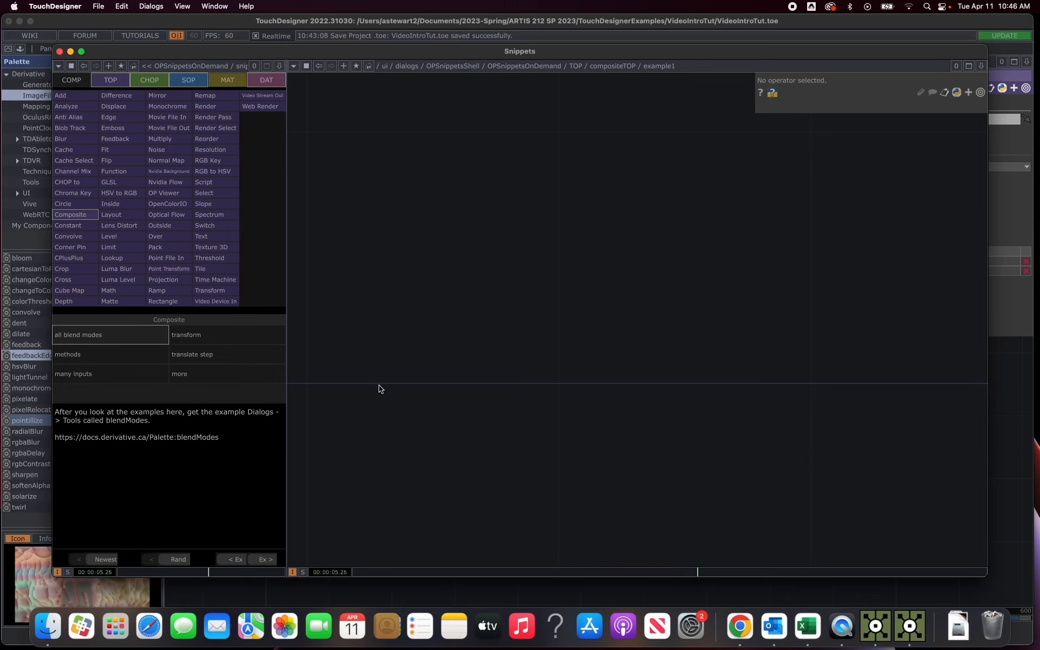
left_click(79, 355)
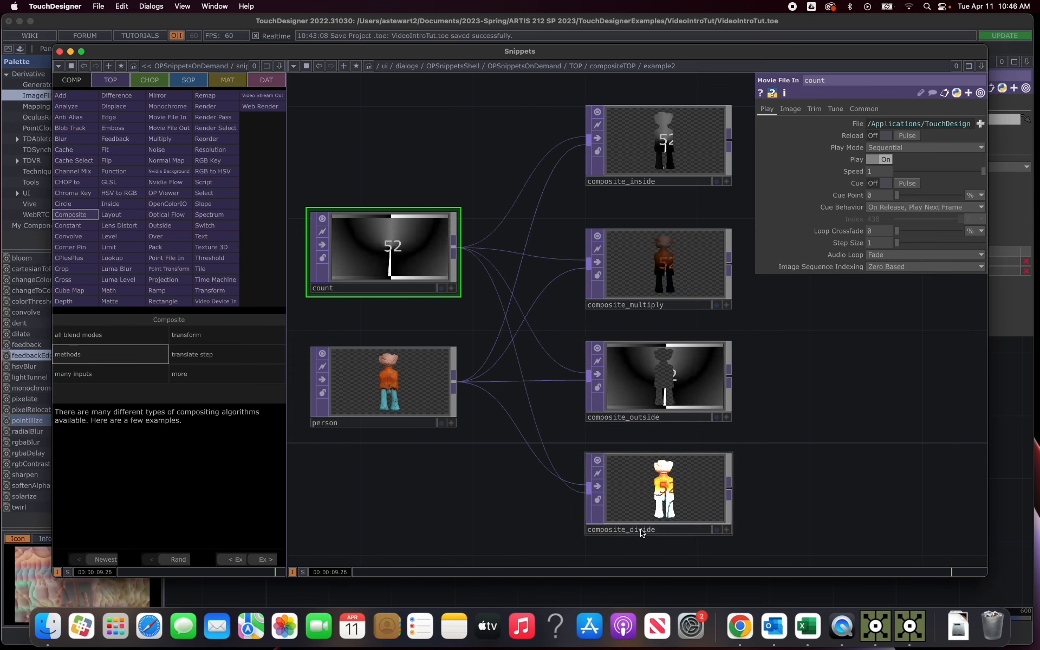
left_click(115, 378)
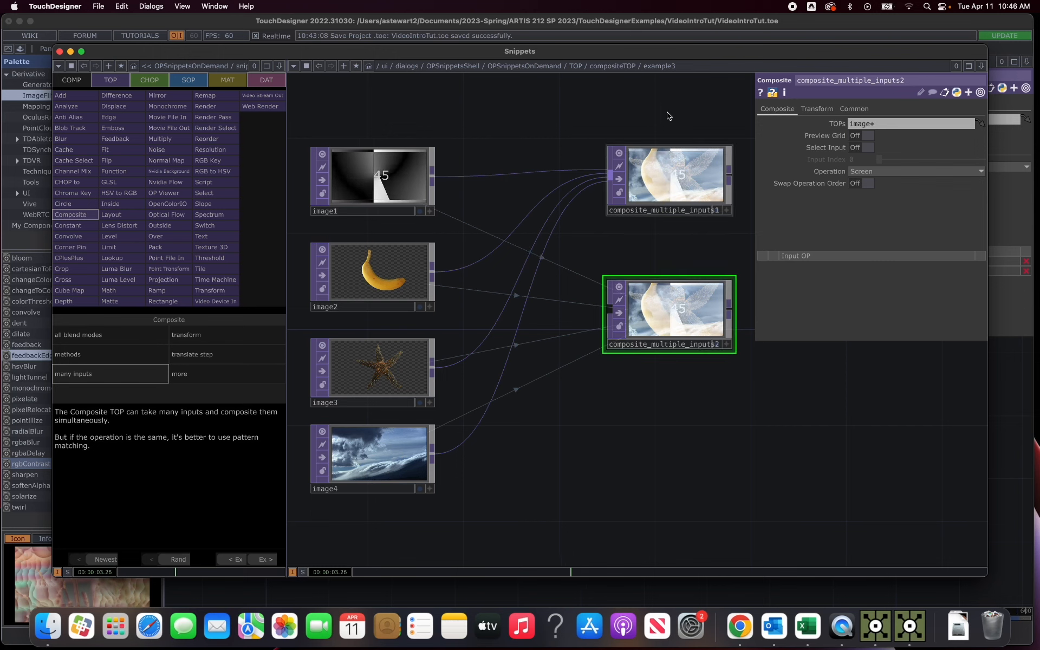
left_click(201, 361)
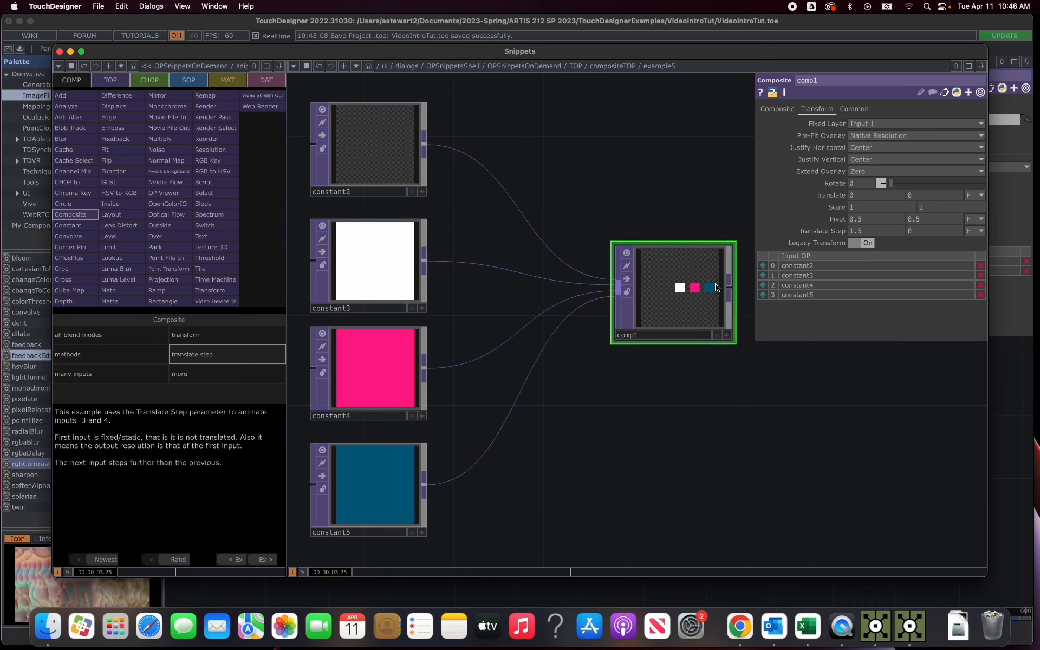
Open the Composite snippets' more examples and go inside the classicComposites component
left_click(215, 376)
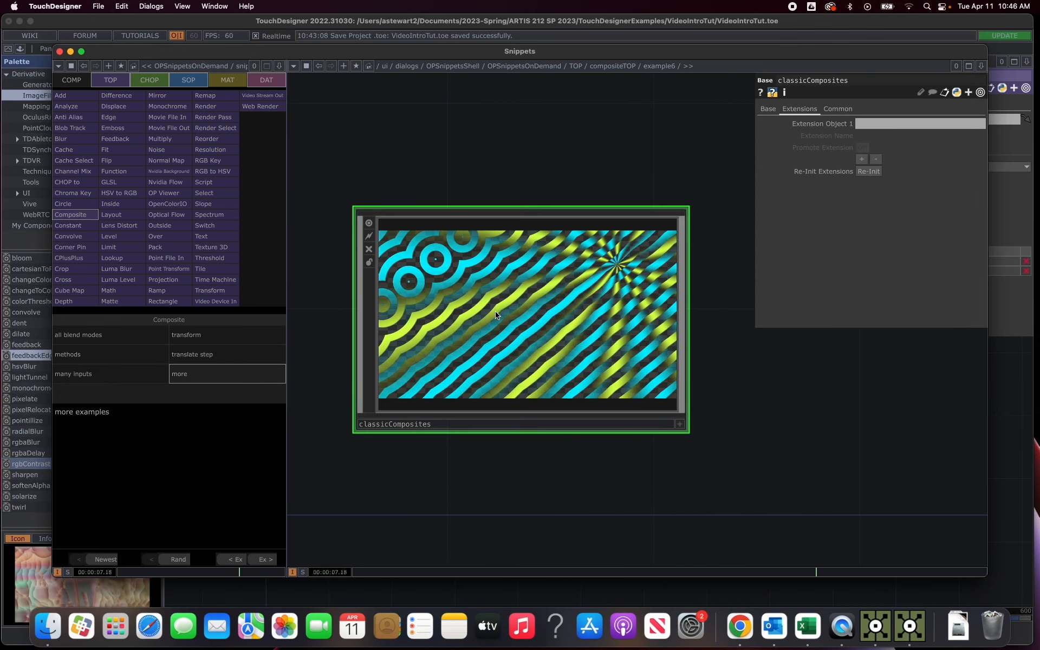
scroll(487, 307, "down", 1)
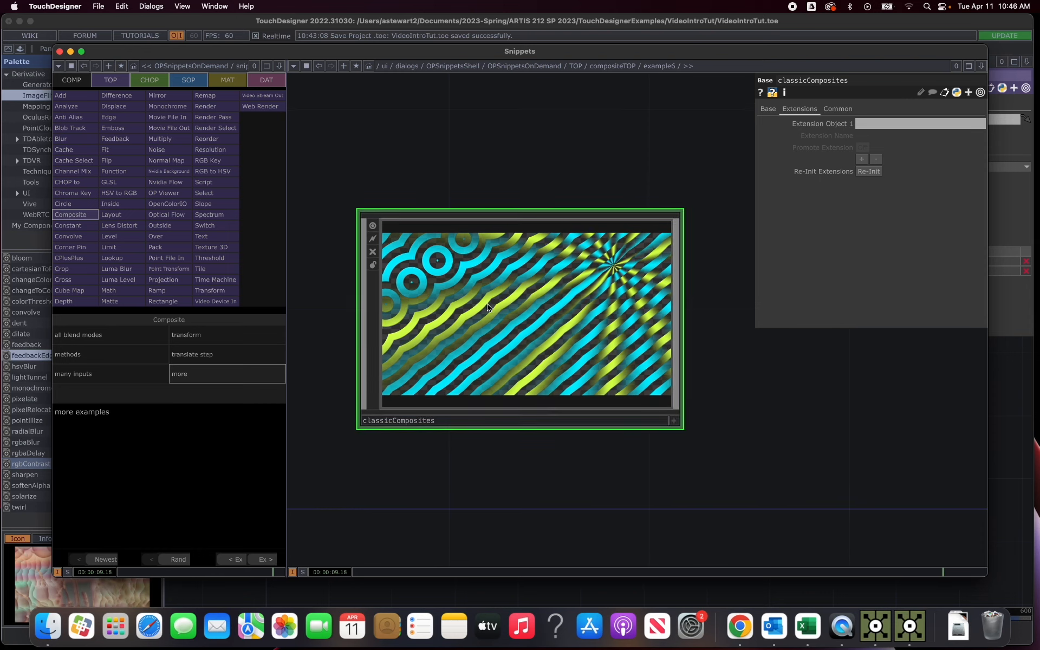
scroll(493, 333, "down", 2)
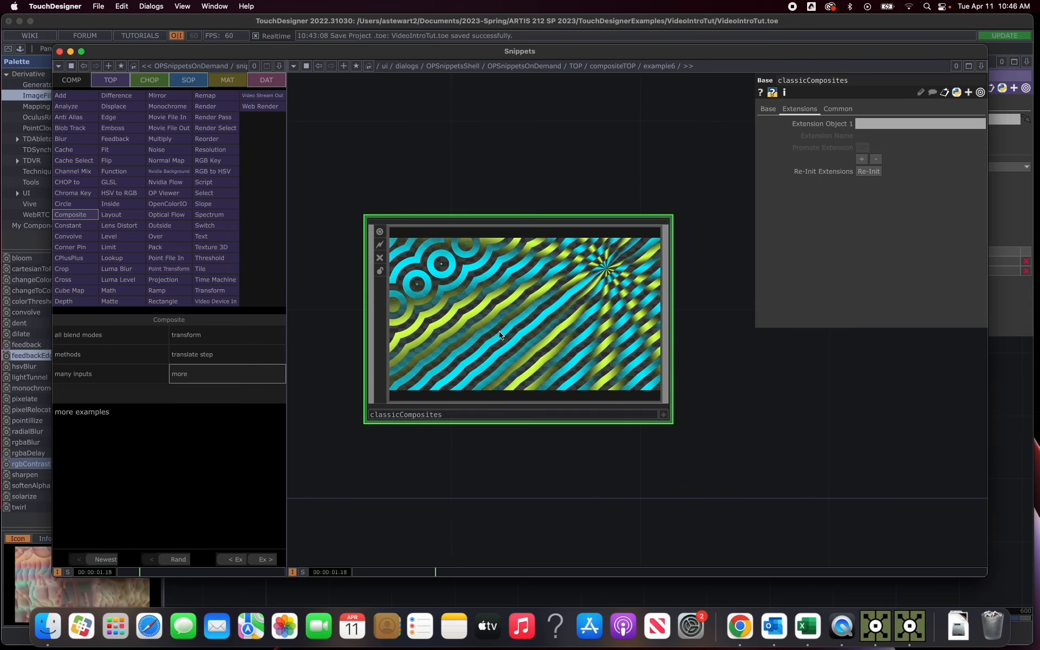
scroll(499, 331, "up", 6)
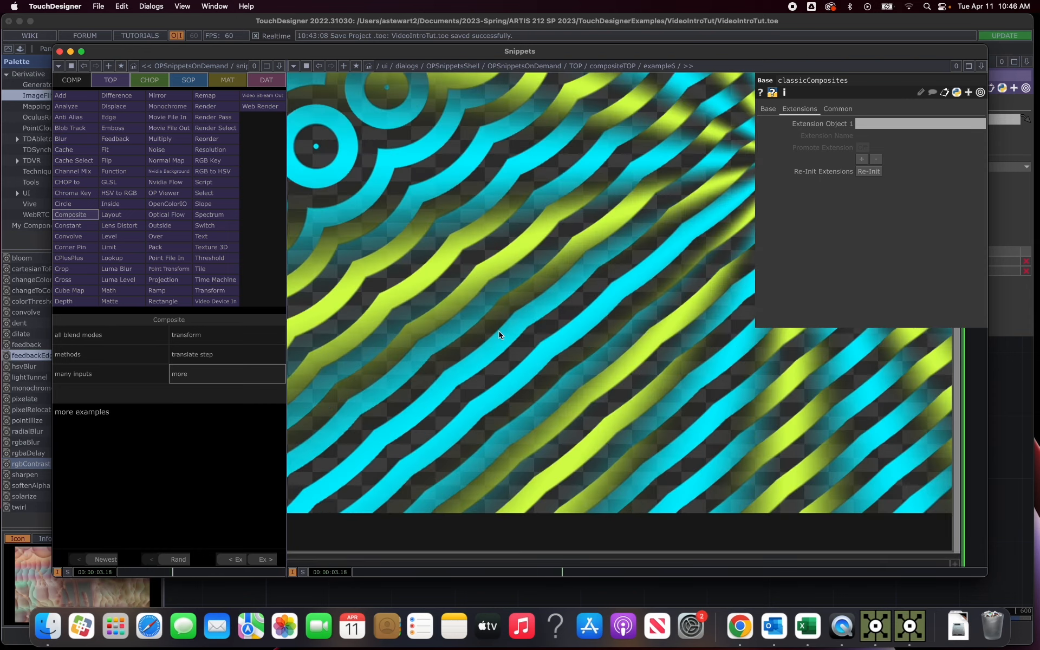
scroll(499, 330, "up", 5)
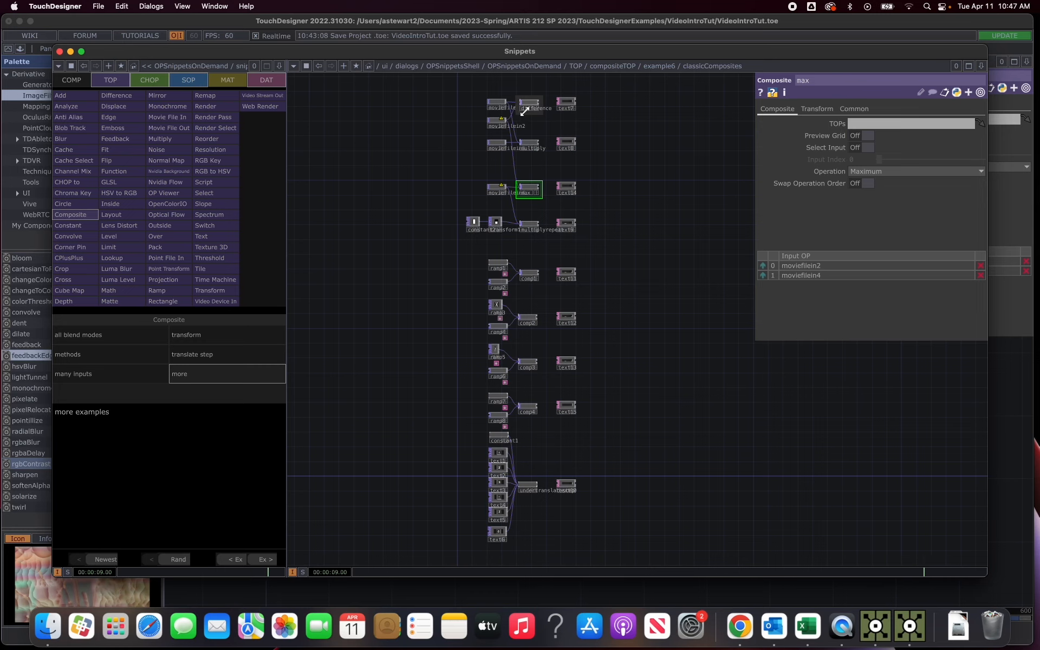
Examine the max composite in classicComposites up close, leave the component, and close the Snippets window
left_click_drag(649, 224, 683, 303)
scroll(531, 246, "up", 2)
scroll(531, 248, "up", 10)
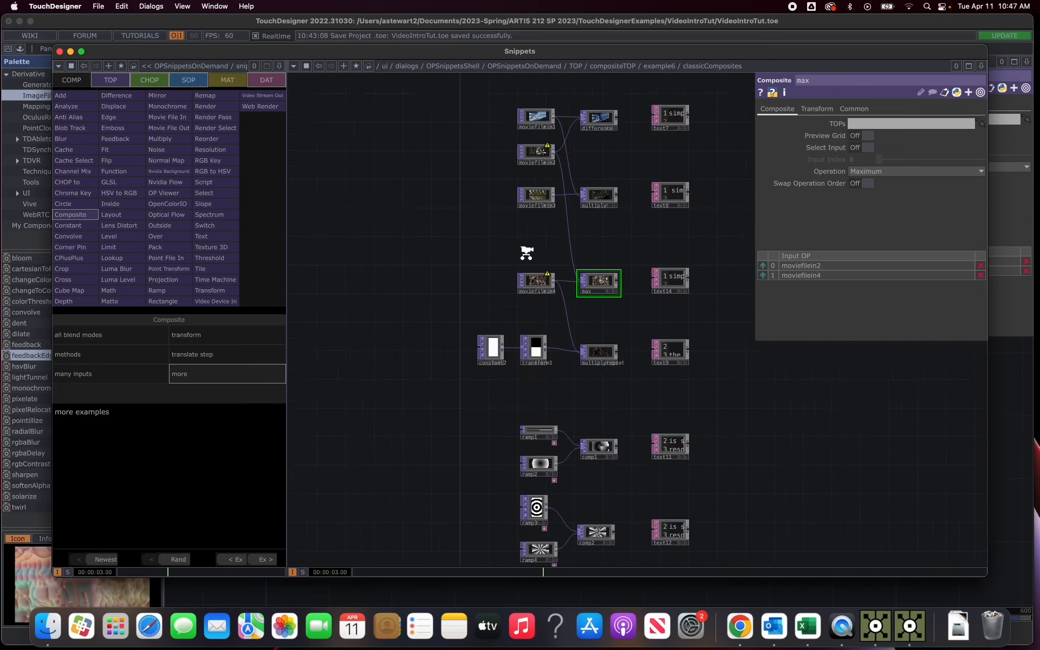
scroll(525, 257, "up", 6)
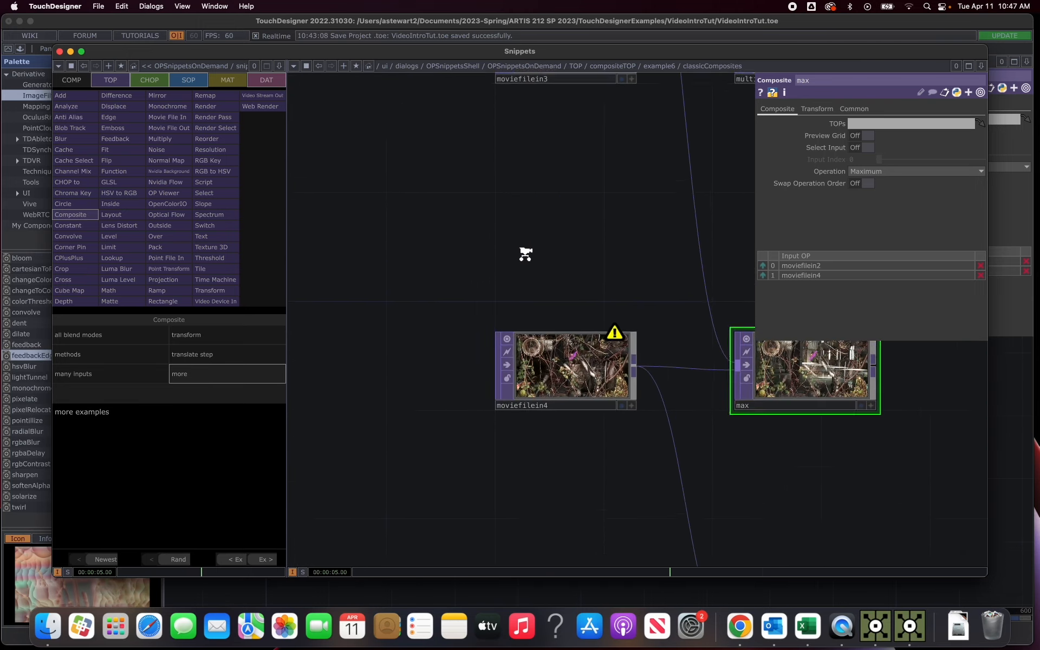
left_click_drag(528, 253, 224, 136)
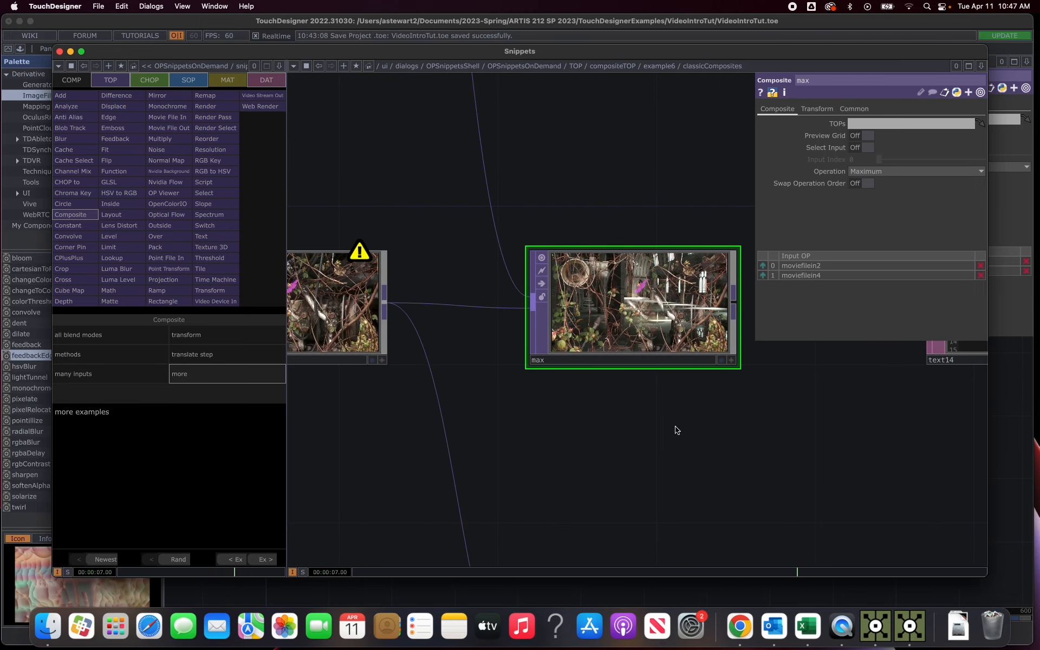
scroll(657, 422, "down", 10)
scroll(823, 439, "down", 5)
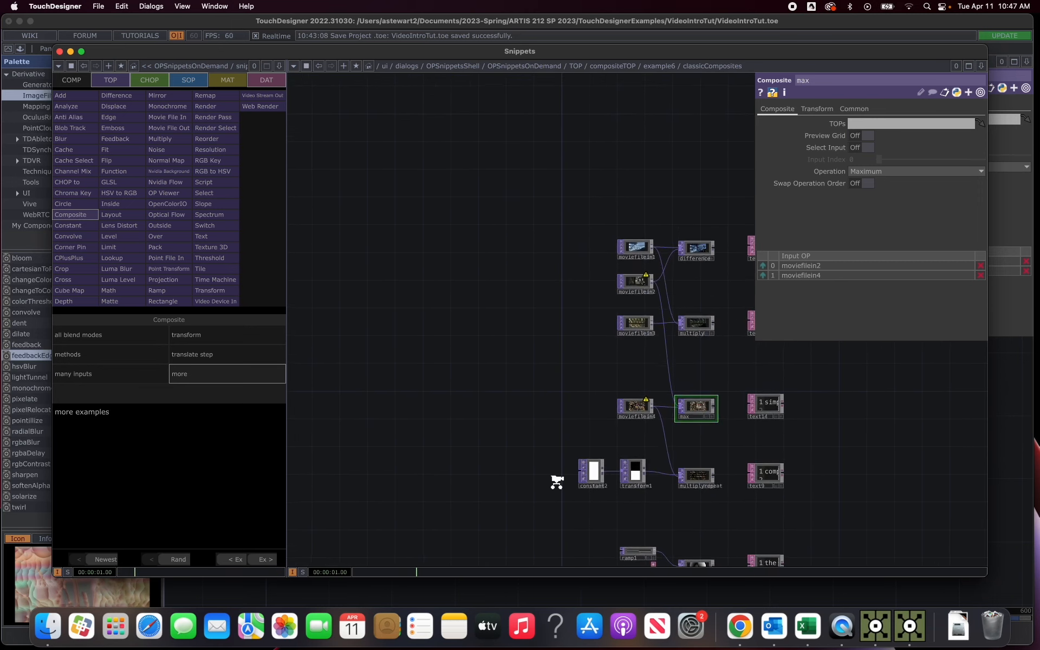
scroll(558, 481, "down", 10)
scroll(558, 484, "down", 3)
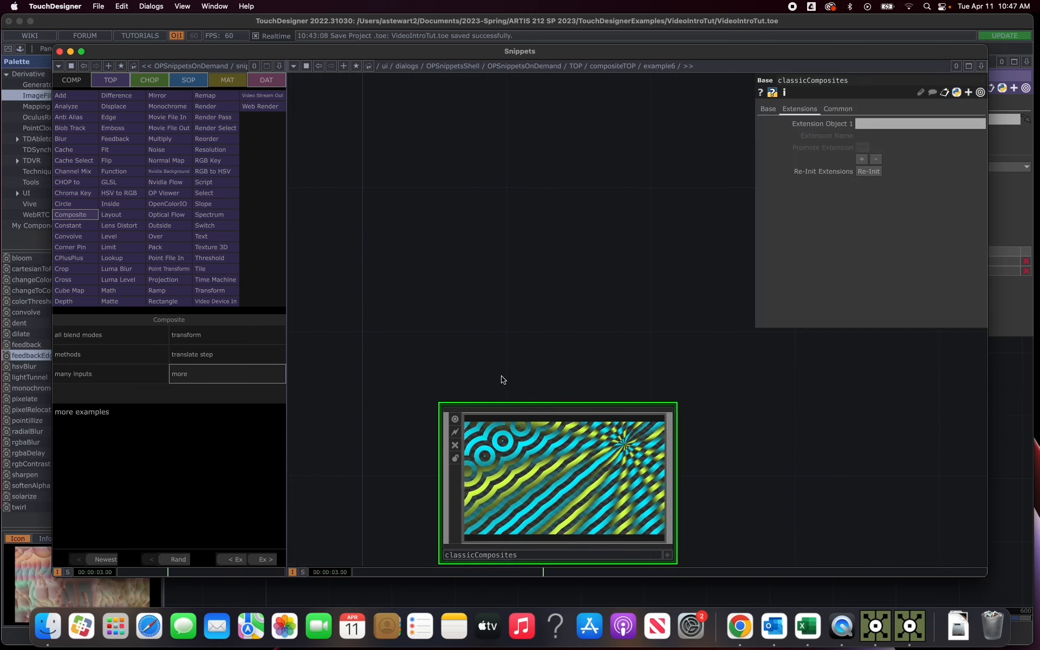
left_click(60, 51)
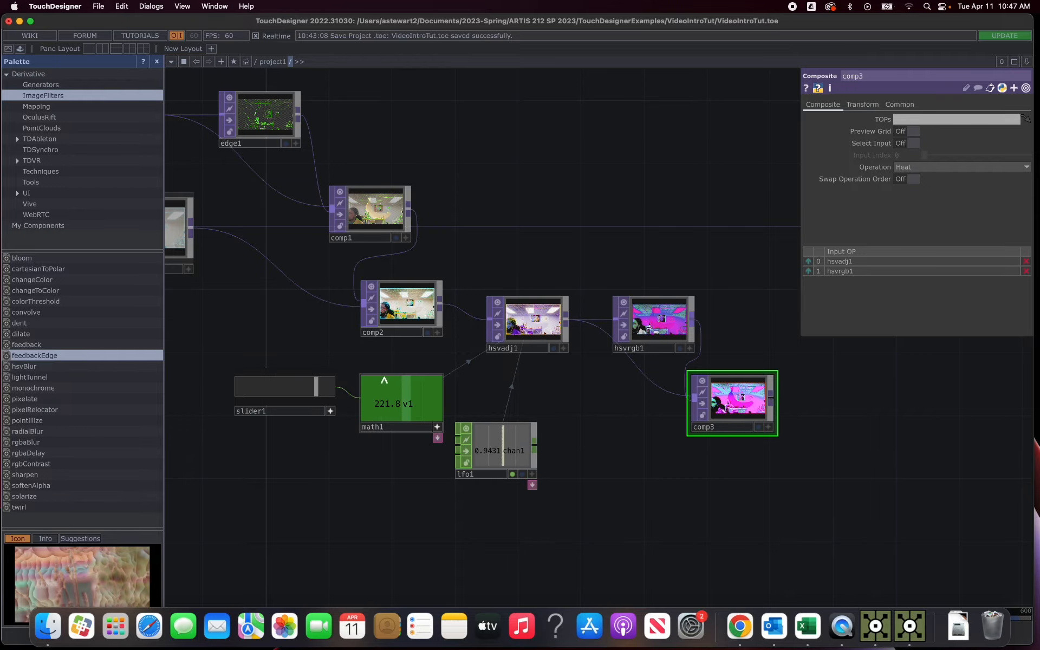
scroll(741, 397, "up", 1)
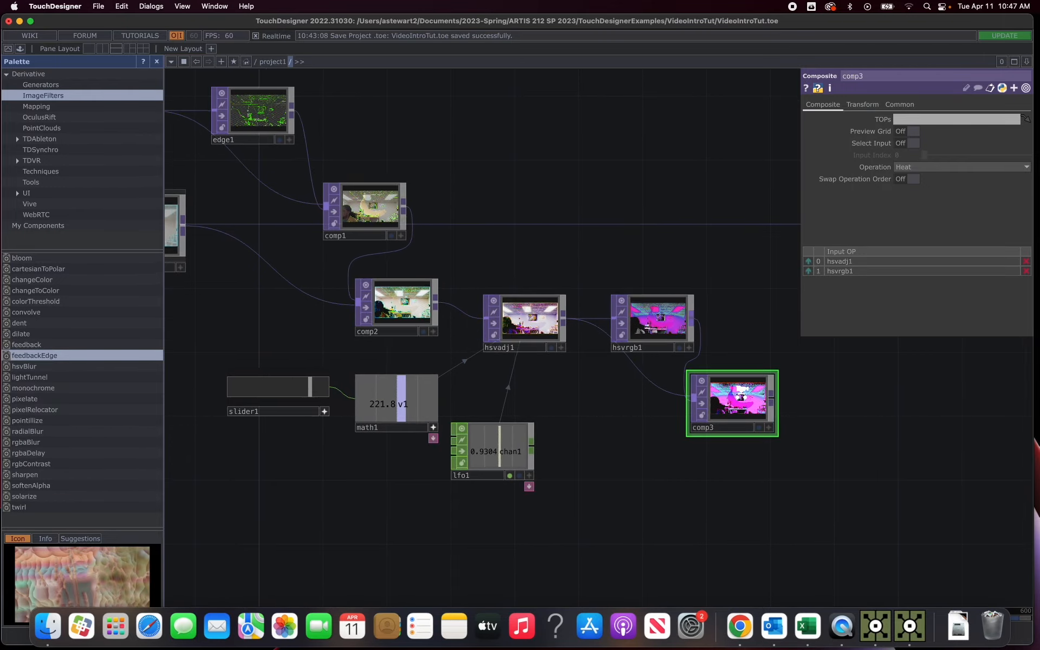
Go inside the feedbackEdge component to examine its internal network, and return to the project1 network
scroll(740, 398, "up", 10)
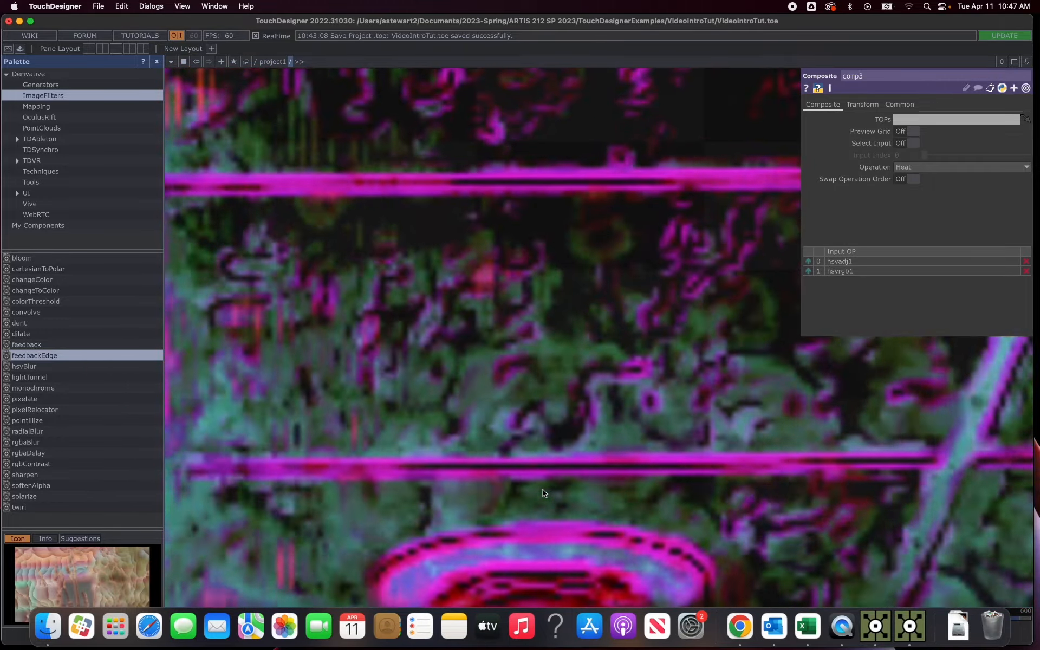
scroll(543, 490, "down", 10)
scroll(385, 489, "up", 3)
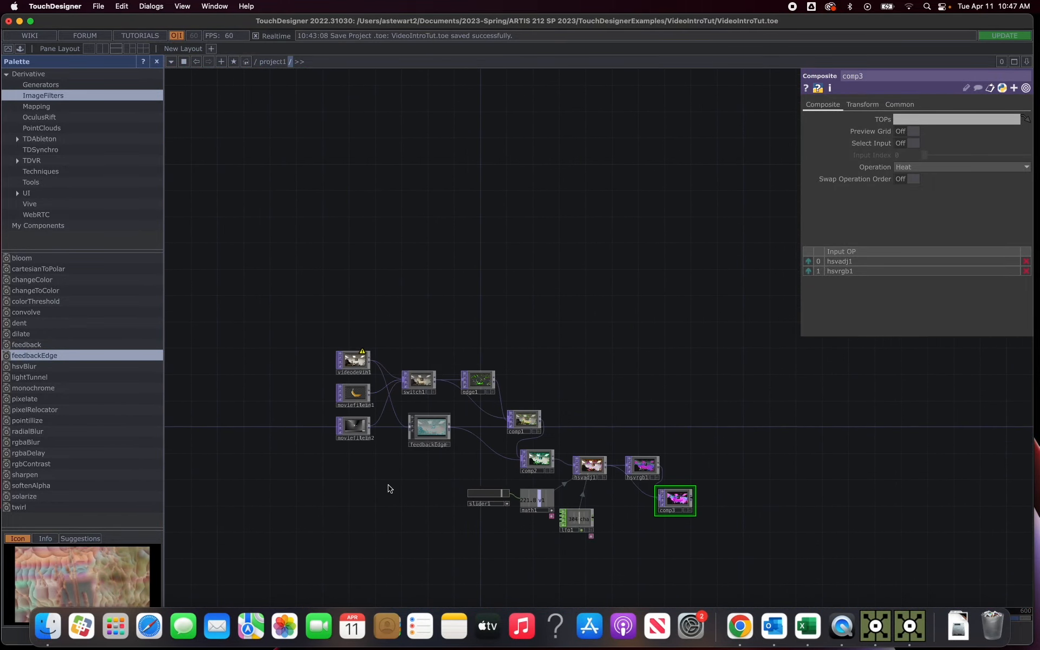
scroll(438, 433, "up", 5)
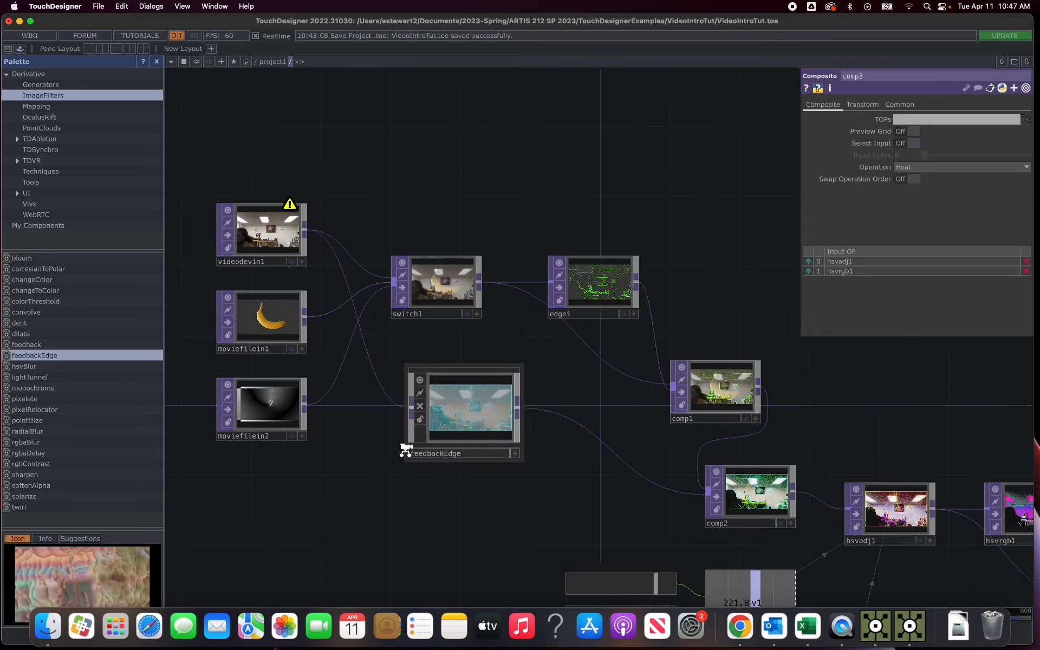
scroll(461, 401, "up", 5)
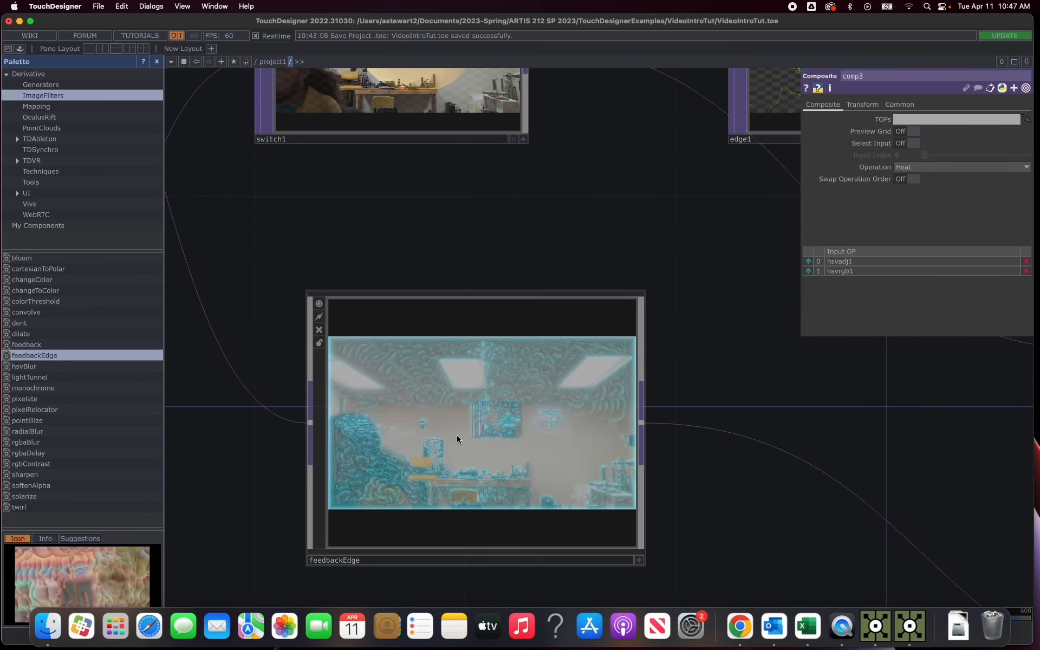
scroll(419, 465, "up", 5)
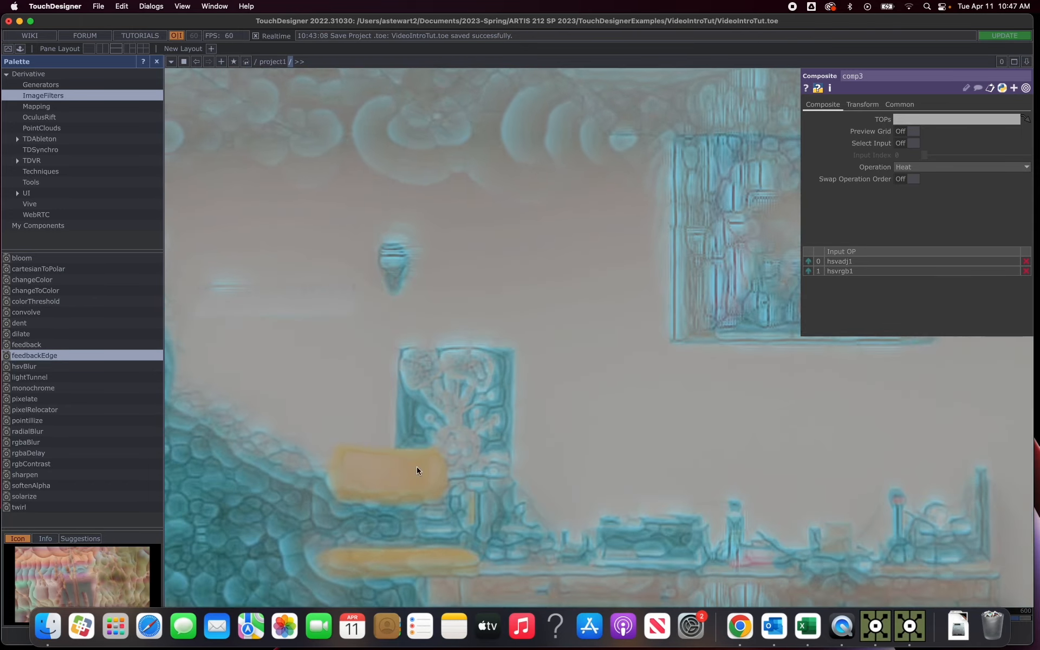
scroll(417, 466, "up", 2)
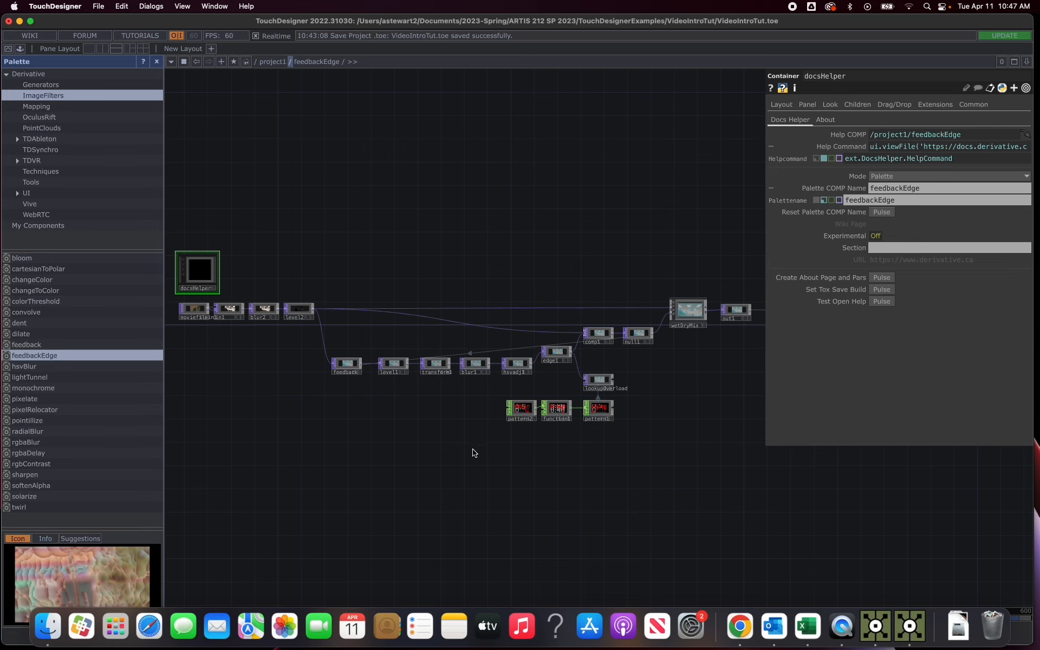
scroll(474, 434, "down", 5)
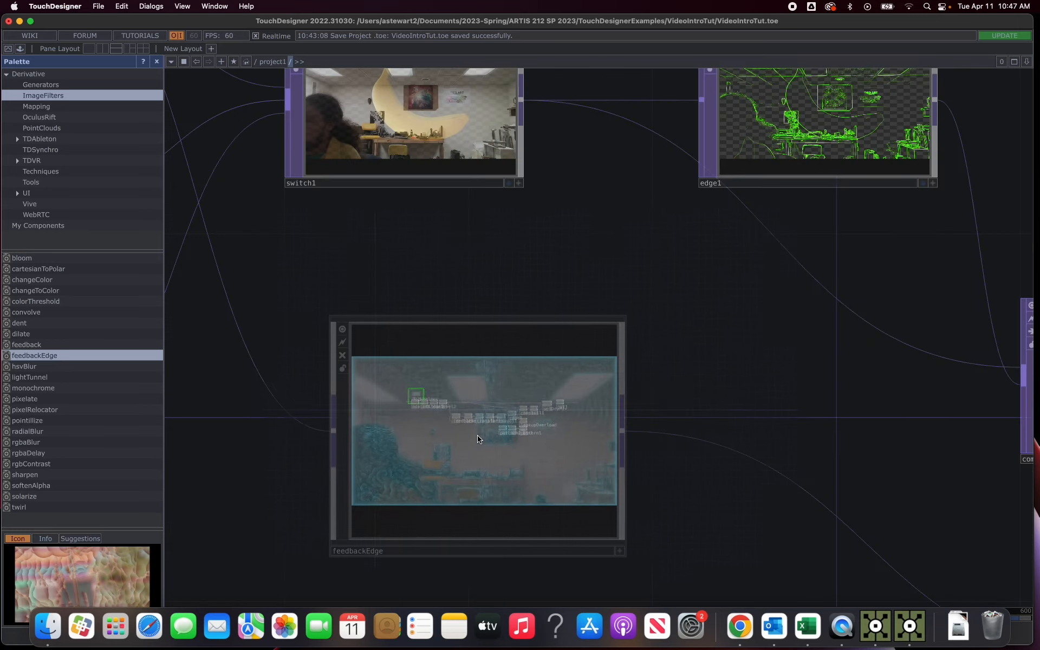
Go up to the root level to view the project1 container and go back inside its network
scroll(491, 467, "down", 10)
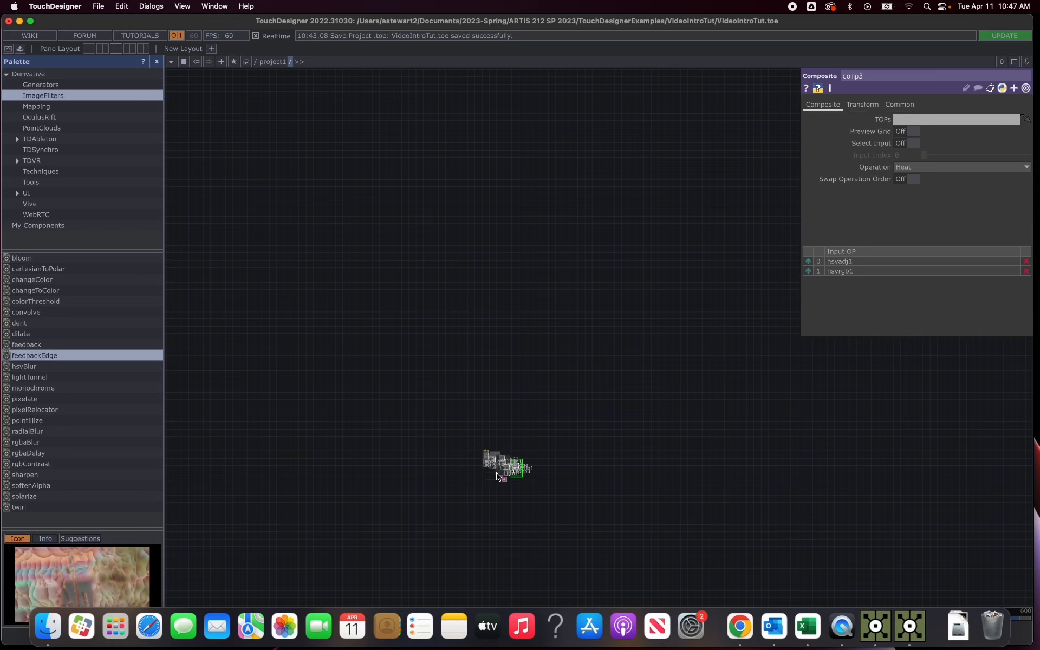
scroll(485, 478, "down", 3)
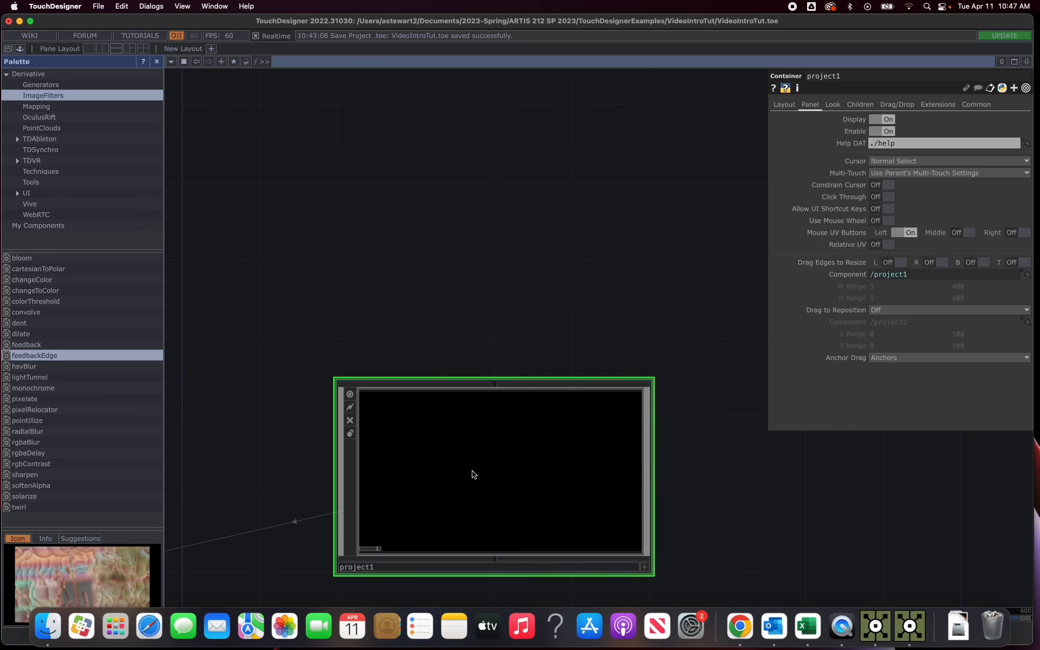
scroll(475, 473, "up", 3)
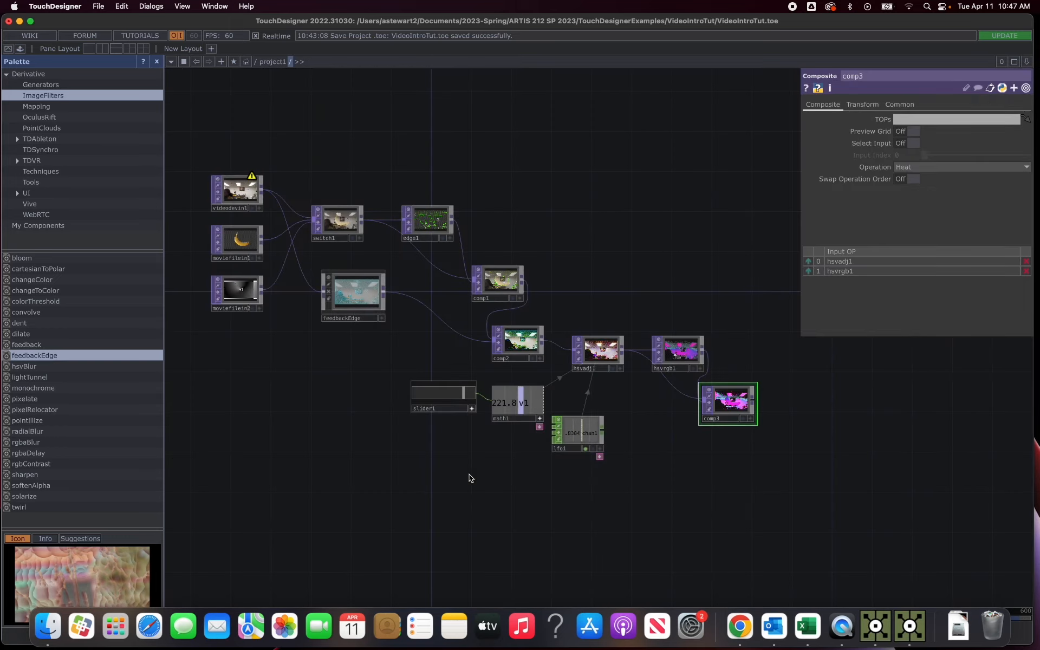
scroll(457, 446, "up", 2)
left_click_drag(455, 450, 427, 499)
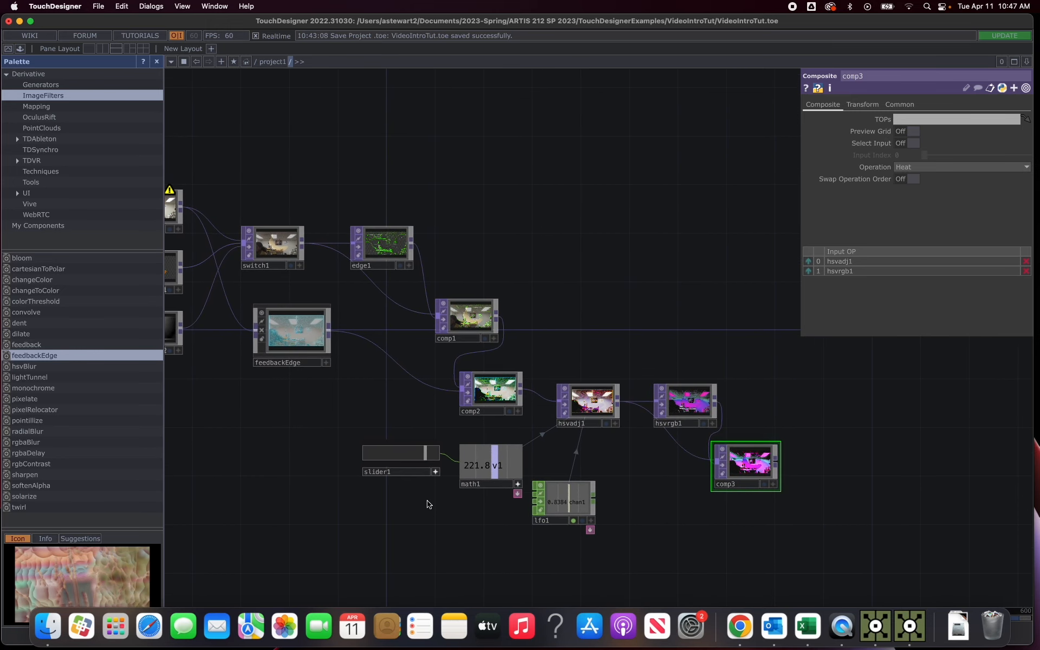
Display the comp3 node's output as the network background
scroll(551, 313, "up", 2)
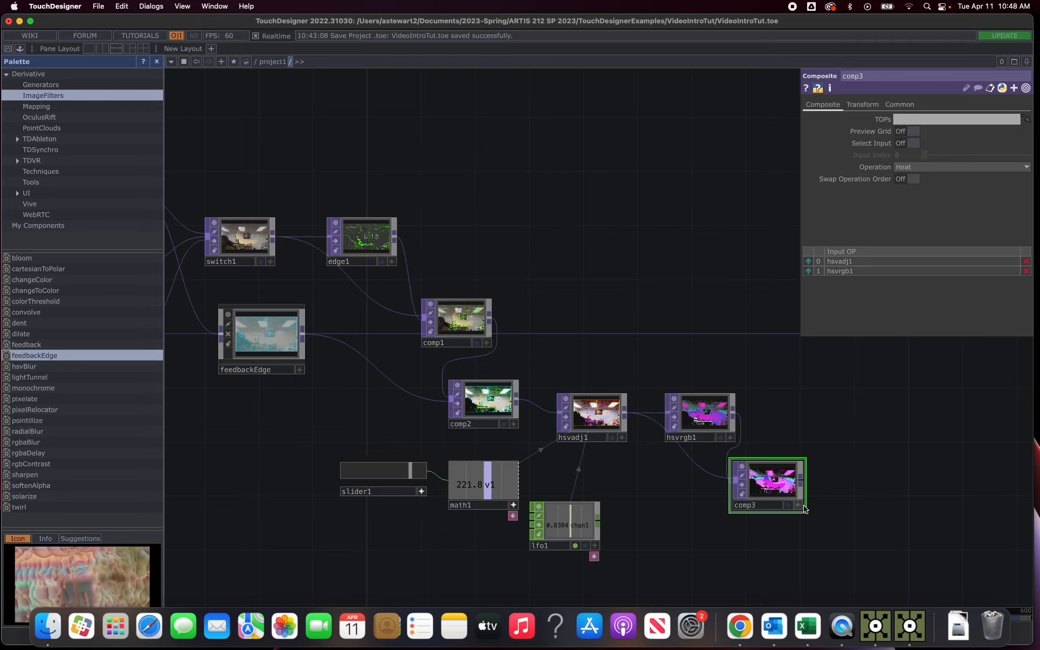
scroll(790, 507, "up", 5)
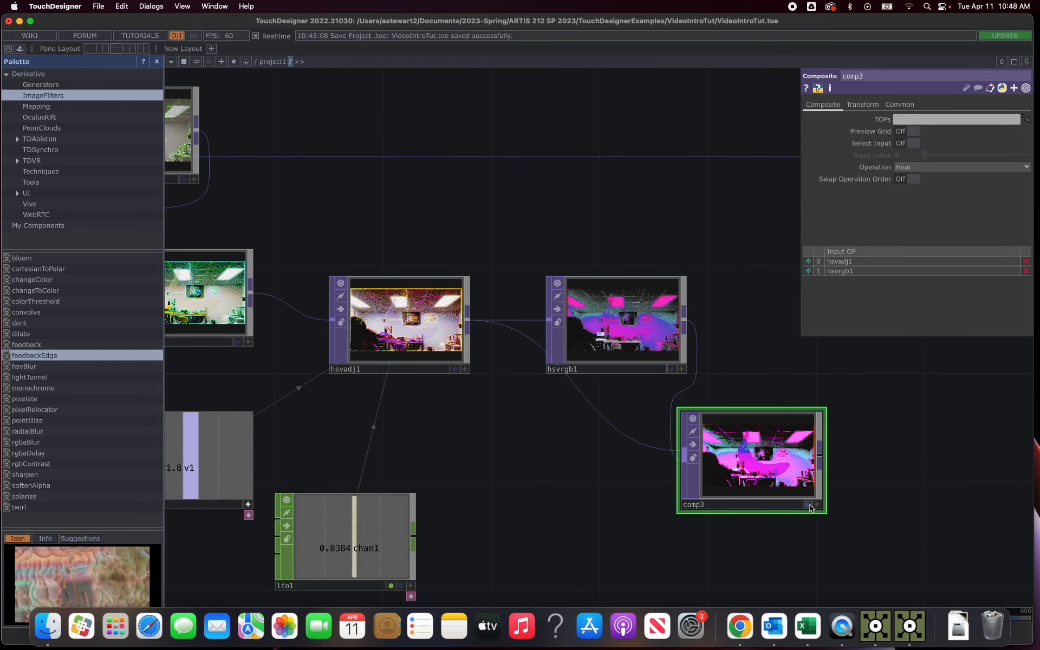
left_click(808, 505)
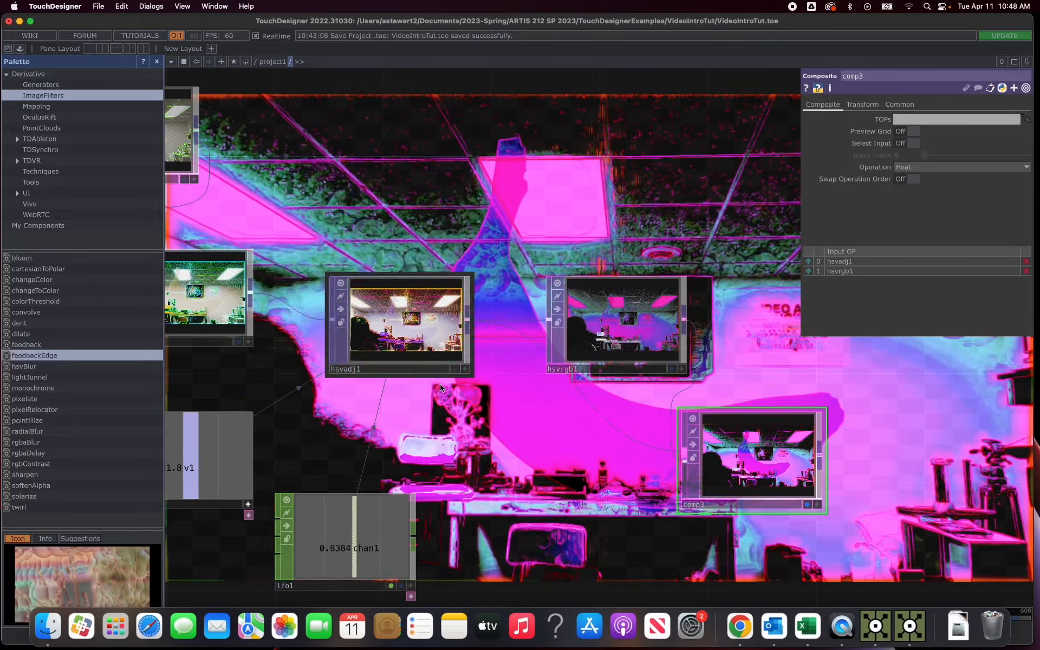
scroll(589, 424, "down", 1)
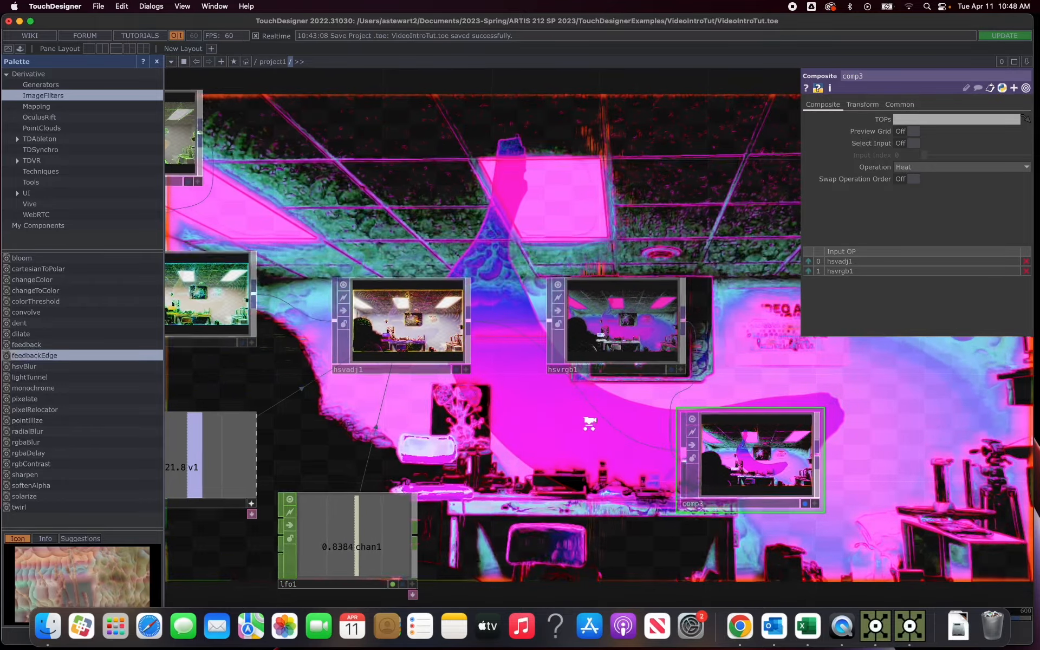
scroll(590, 424, "down", 6)
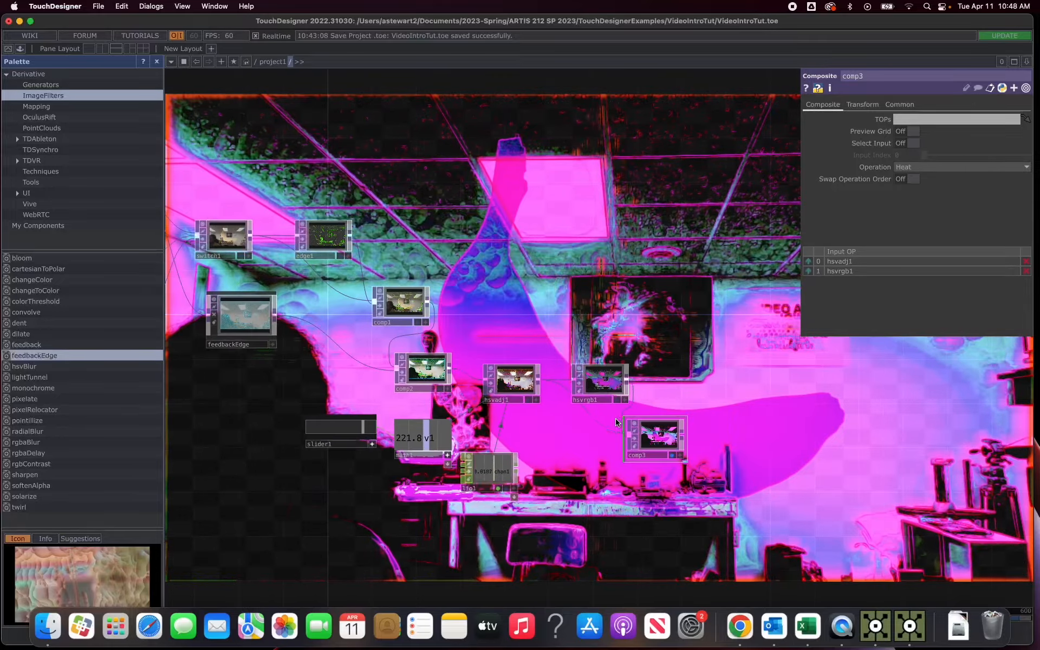